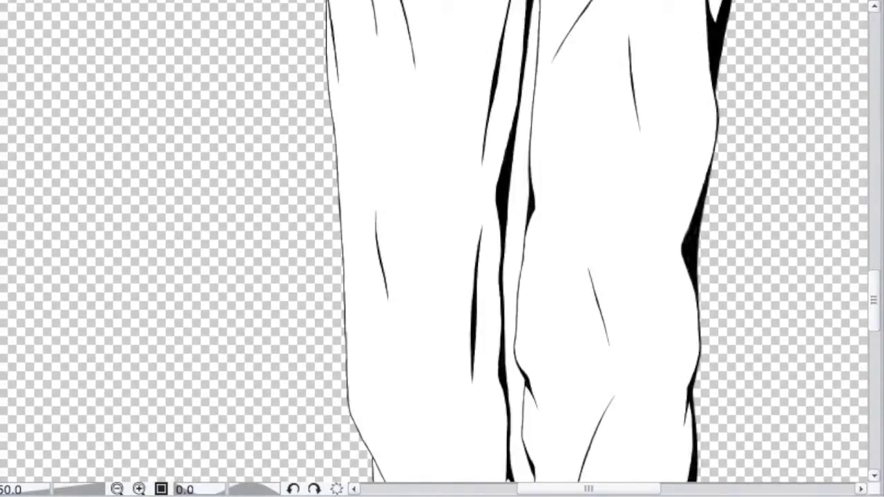
# Delete the enclosed white background areas between the trouser legs and beside the shoes
pyautogui.click(520, 193)
pyautogui.press('Delete')
pyautogui.moveTo(872, 302); pyautogui.dragTo(867, 343)
pyautogui.click(545, 275)
pyautogui.press('Delete')
pyautogui.click(555, 413)
pyautogui.press('Delete')
pyautogui.hotkey('ctrl', 'd')
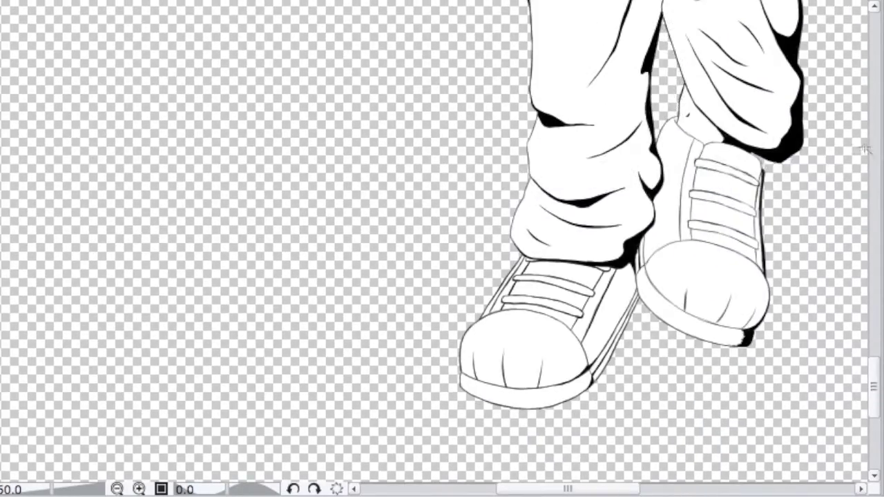
pyautogui.click(663, 196)
pyautogui.press('Delete')
pyautogui.hotkey('ctrl', 'd')
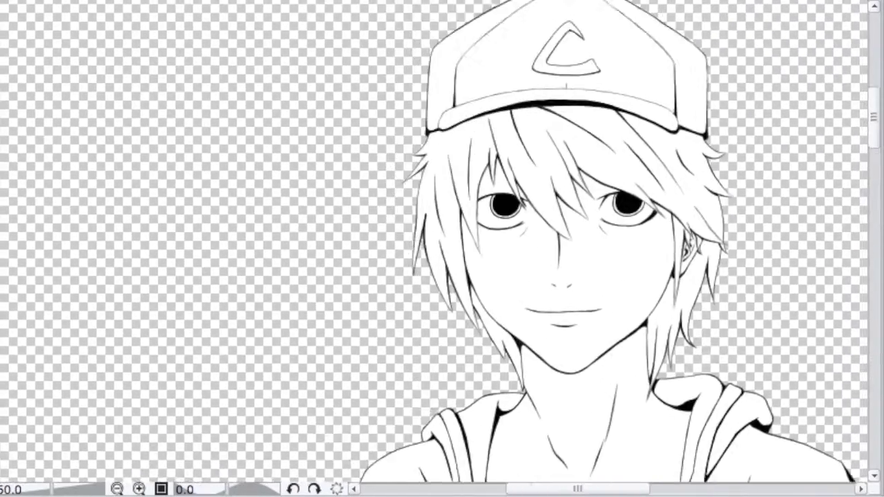
# Select the character's face and add the small skin areas around the ear to the selection
pyautogui.hotkey('ctrl', '0')
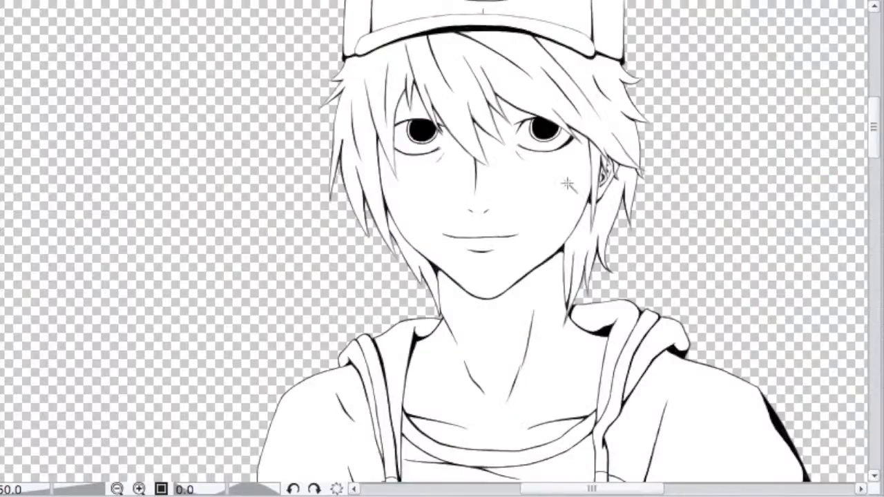
pyautogui.click(579, 202)
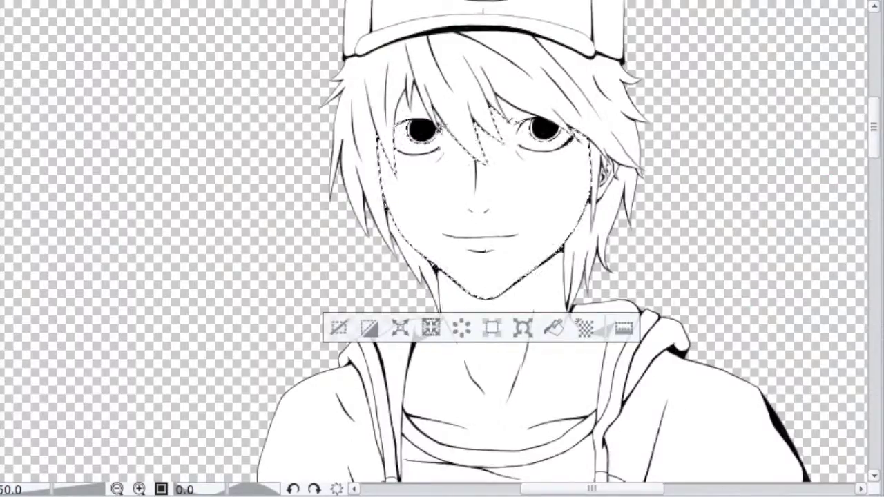
pyautogui.hotkey('ctrl', '+')
pyautogui.hotkey('ctrl', '+')
pyautogui.hotkey('ctrl', '+')
pyautogui.keyDown('shift'); pyautogui.click(806, 316); pyautogui.keyUp('shift')
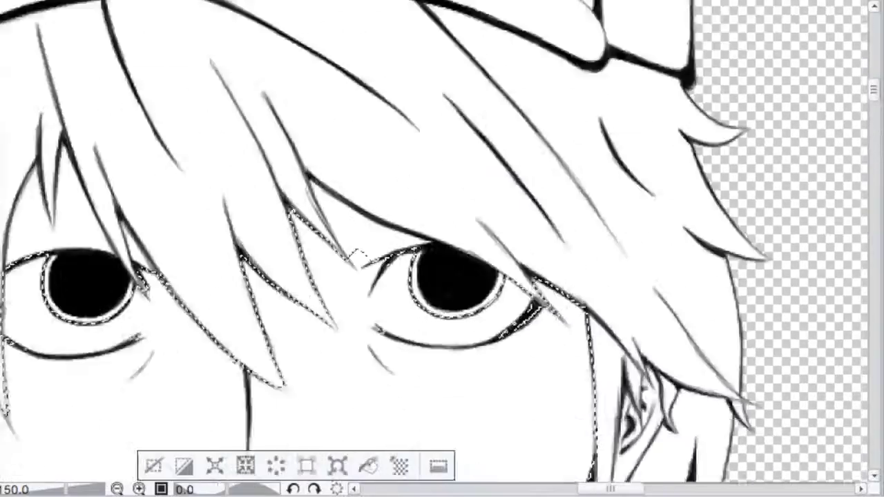
pyautogui.keyDown('shift'); pyautogui.click(599, 218); pyautogui.keyUp('shift')
pyautogui.keyDown('shift'); pyautogui.click(607, 208); pyautogui.keyUp('shift')
pyautogui.keyDown('shift'); pyautogui.click(576, 224); pyautogui.keyUp('shift')
# Add the skin gaps between the fringe strands to the selection and fill it with a pale peach skin tone
pyautogui.keyDown('shift'); pyautogui.click(302, 51); pyautogui.keyUp('shift')
pyautogui.moveTo(76, 69); pyautogui.dragTo(388, 193)
pyautogui.keyDown('shift'); pyautogui.click(330, 166); pyautogui.keyUp('shift')
pyautogui.keyDown('shift'); pyautogui.click(389, 191); pyautogui.keyUp('shift')
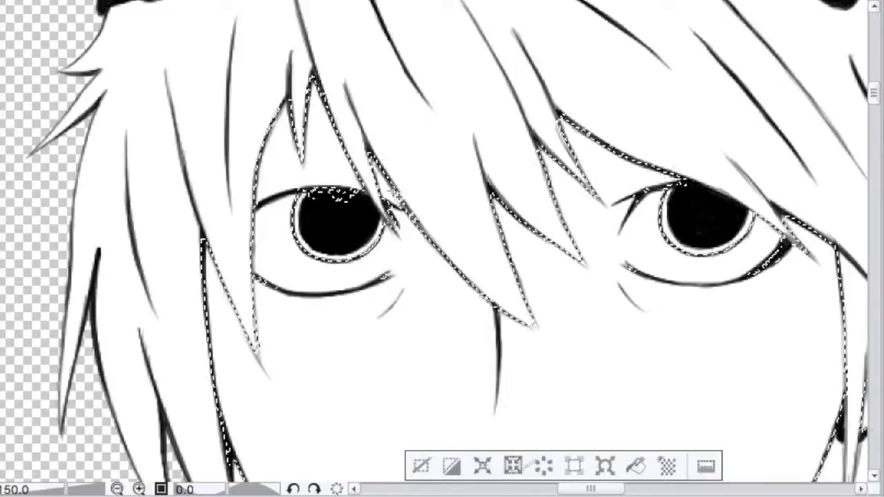
pyautogui.click(635, 468)
pyautogui.hotkey('ctrl', 'd')
# Undo the last two edits
pyautogui.moveTo(882, 178)
pyautogui.mouseDown()
pyautogui.moveTo(882, 219)
pyautogui.moveTo(882, 189)
pyautogui.mouseUp()
pyautogui.hotkey('ctrl', 'z')
pyautogui.hotkey('ctrl', 'z')
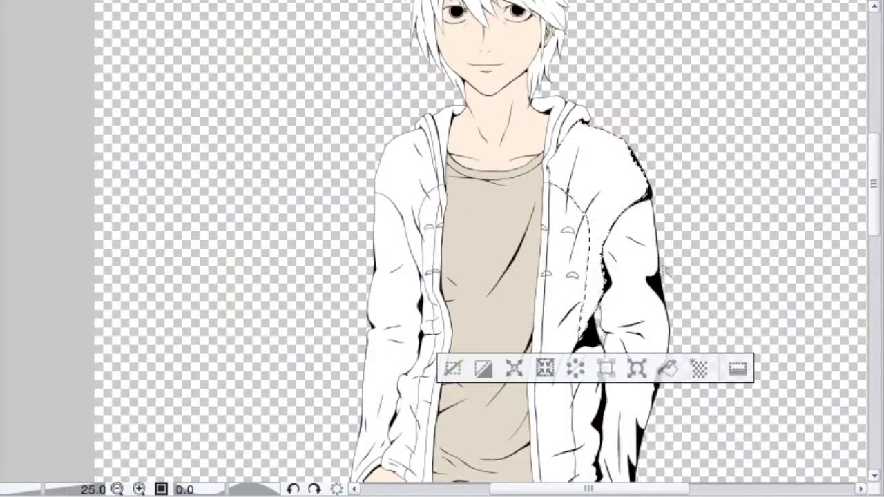
# Add the jacket's sleeve to the selection of its main fabric areas
pyautogui.keyDown('shift'); pyautogui.click(637, 259); pyautogui.keyUp('shift')
pyautogui.moveTo(608, 400); pyautogui.dragTo(441, 118)
pyautogui.hotkey('ctrl', '+')
pyautogui.hotkey('ctrl', '+')
pyautogui.hotkey('ctrl', '+')
pyautogui.hotkey('ctrl', '+')
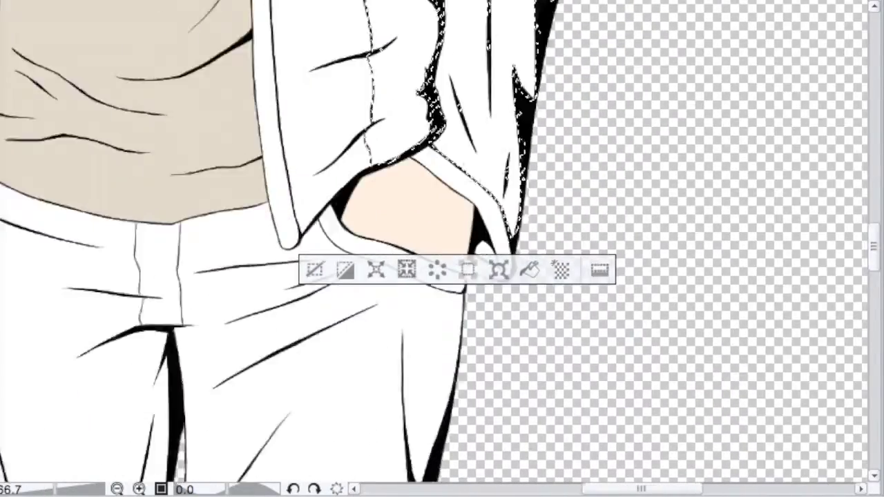
pyautogui.scroll(10, 568, 236)
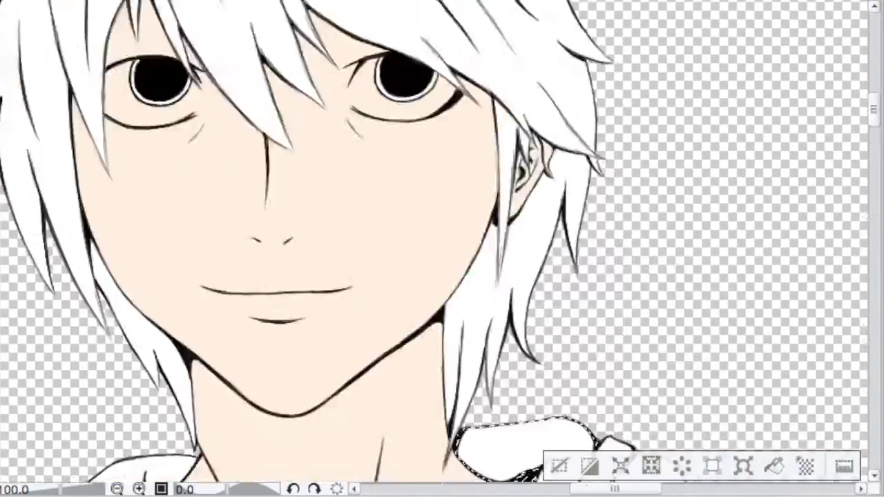
pyautogui.moveTo(873, 109); pyautogui.dragTo(873, 138)
pyautogui.moveTo(615, 488); pyautogui.dragTo(562, 489)
# Add the remaining hood and sleeve areas to the selection and fill the jacket with greyish brown
pyautogui.keyDown('shift'); pyautogui.click(553, 138); pyautogui.keyUp('shift')
pyautogui.keyDown('shift'); pyautogui.click(511, 141); pyautogui.keyUp('shift')
pyautogui.keyDown('shift'); pyautogui.click(414, 276); pyautogui.keyUp('shift')
pyautogui.moveTo(874, 138); pyautogui.dragTo(873, 246)
pyautogui.click(779, 468)
pyautogui.click(560, 466)
# Select the remaining narrow hood strips on both sides of the neck and fill them with the same greyish brown
pyautogui.moveTo(561, 488); pyautogui.dragTo(600, 489)
pyautogui.moveTo(874, 246); pyautogui.dragTo(873, 140)
pyautogui.click(673, 214)
pyautogui.keyDown('shift'); pyautogui.click(200, 207); pyautogui.keyUp('shift')
pyautogui.click(517, 394)
pyautogui.hotkey('ctrl', 'd')
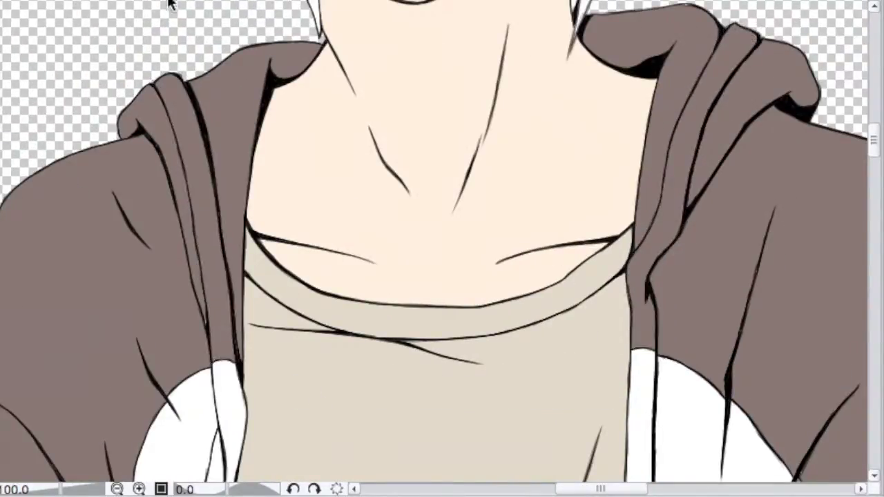
# Select the jacket's front panels on both sides of the shirt and fill them with pale yellow
pyautogui.click(694, 425)
pyautogui.keyDown('shift'); pyautogui.click(642, 410); pyautogui.keyUp('shift')
pyautogui.keyDown('shift'); pyautogui.click(227, 408); pyautogui.keyUp('shift')
pyautogui.keyDown('shift'); pyautogui.click(181, 434); pyautogui.keyUp('shift')
pyautogui.moveTo(873, 140); pyautogui.dragTo(874, 178)
pyautogui.click(517, 468)
pyautogui.click(210, 107)
pyautogui.click(278, 220)
pyautogui.click(65, 220)
# Select the crescent-shaped details on both front panels of the jacket and fill them with a dark colour
pyautogui.scroll(3, 880, 165)
pyautogui.click(732, 407)
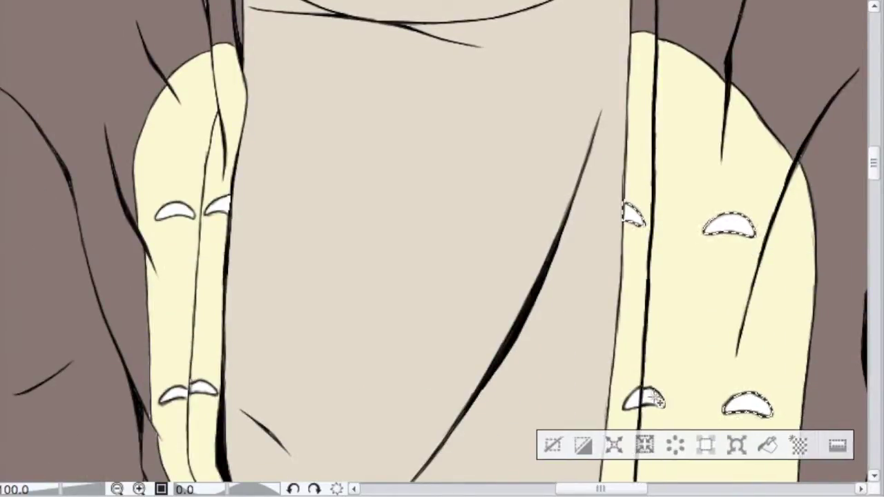
pyautogui.keyDown('shift'); pyautogui.click(176, 395); pyautogui.keyUp('shift')
pyautogui.keyDown('shift'); pyautogui.click(175, 211); pyautogui.keyUp('shift')
pyautogui.keyDown('shift'); pyautogui.click(220, 206); pyautogui.keyUp('shift')
pyautogui.click(533, 445)
pyautogui.click(319, 446)
# Select the trousers' areas on both legs and fill them with slate blue-grey
pyautogui.hotkey('ctrl', '-')
pyautogui.hotkey('ctrl', '-')
pyautogui.hotkey('ctrl', '-')
pyautogui.hotkey('ctrl', '-')
pyautogui.hotkey('ctrl', '-')
pyautogui.hotkey('ctrl', '-')
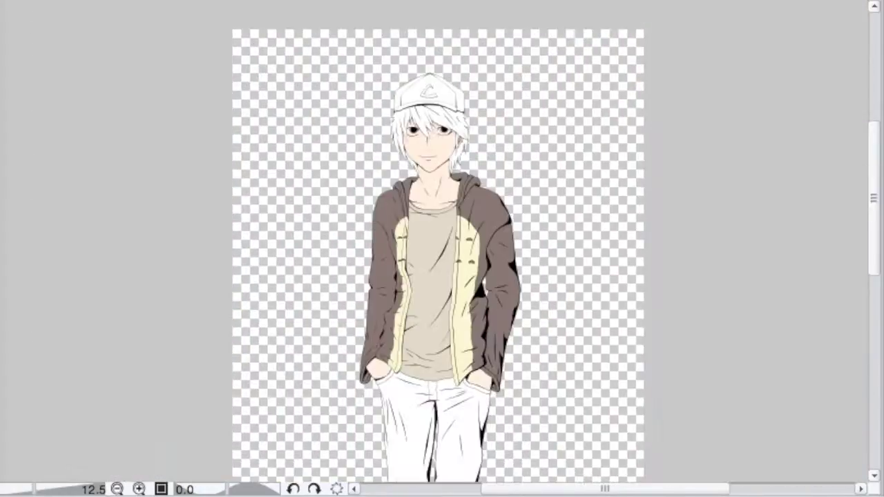
pyautogui.moveTo(430, 195); pyautogui.dragTo(441, 27)
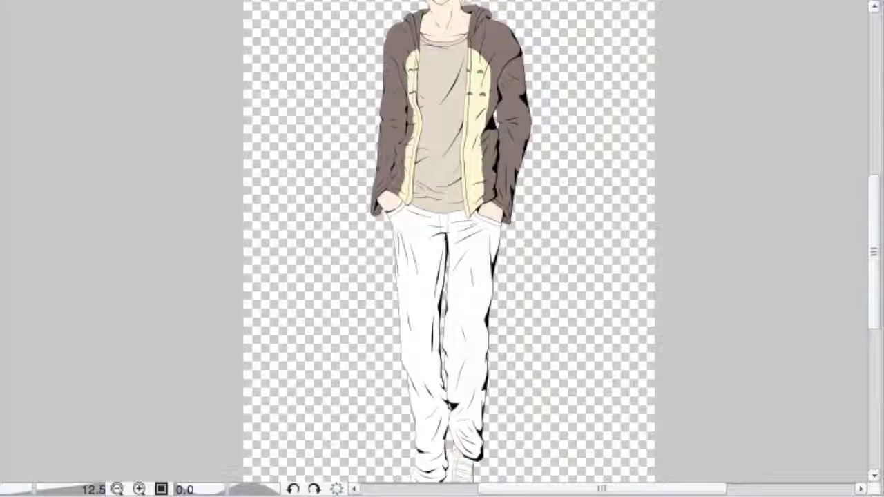
pyautogui.hotkey('ctrl', '+')
pyautogui.hotkey('ctrl', '+')
pyautogui.hotkey('ctrl', '+')
pyautogui.hotkey('ctrl', '+')
pyautogui.click(426, 215)
pyautogui.keyDown('shift'); pyautogui.click(684, 112); pyautogui.keyUp('shift')
pyautogui.moveTo(469, 456); pyautogui.dragTo(523, 119)
pyautogui.moveTo(523, 473); pyautogui.dragTo(524, 38)
pyautogui.moveTo(523, 473); pyautogui.dragTo(523, 38)
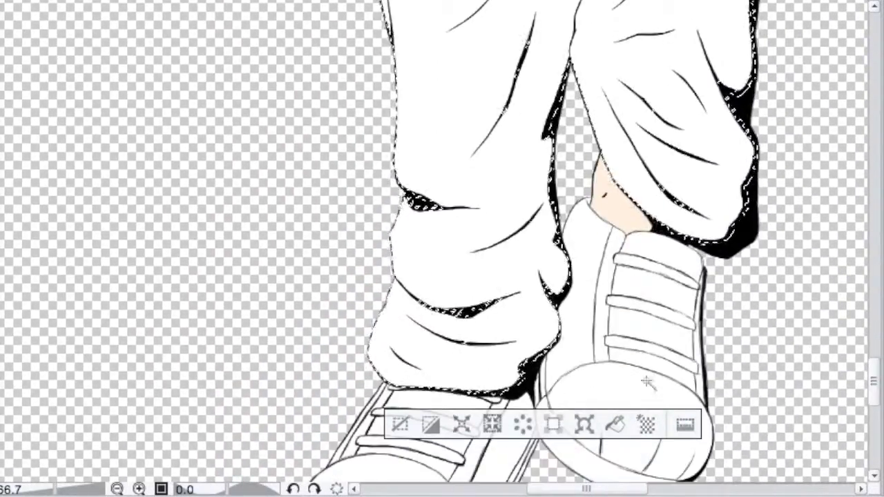
pyautogui.click(615, 425)
pyautogui.click(400, 424)
# Colour the cap's side panels and brim red and its C logo dark teal
pyautogui.hotkey('ctrl', '-')
pyautogui.hotkey('ctrl', '-')
pyautogui.hotkey('ctrl', '-')
pyautogui.hotkey('ctrl', '-')
pyautogui.hotkey('ctrl', '-')
pyautogui.hotkey('ctrl', '-')
pyautogui.hotkey('ctrl', '-')
pyautogui.moveTo(444, 262); pyautogui.dragTo(463, 377)
pyautogui.hotkey('ctrl', '0')
pyautogui.hotkey('ctrl', '+')
pyautogui.hotkey('ctrl', '+')
pyautogui.hotkey('ctrl', '+')
pyautogui.hotkey('ctrl', '+')
pyautogui.moveTo(428, 124); pyautogui.dragTo(521, 435)
pyautogui.moveTo(497, 14); pyautogui.dragTo(398, 469)
pyautogui.hotkey('ctrl', '+')
pyautogui.hotkey('ctrl', '+')
pyautogui.hotkey('ctrl', '+')
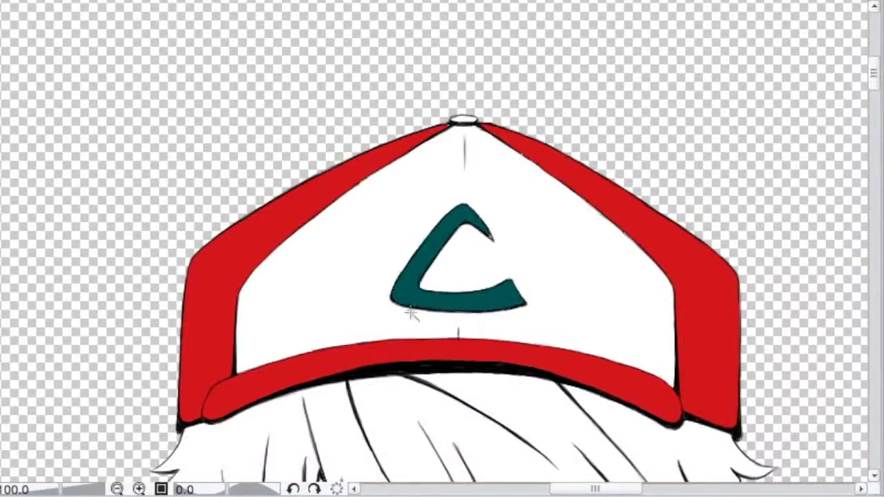
# Try dark teal on the small button at the top of the cap
pyautogui.hotkey('ctrl', '+')
pyautogui.hotkey('ctrl', '+')
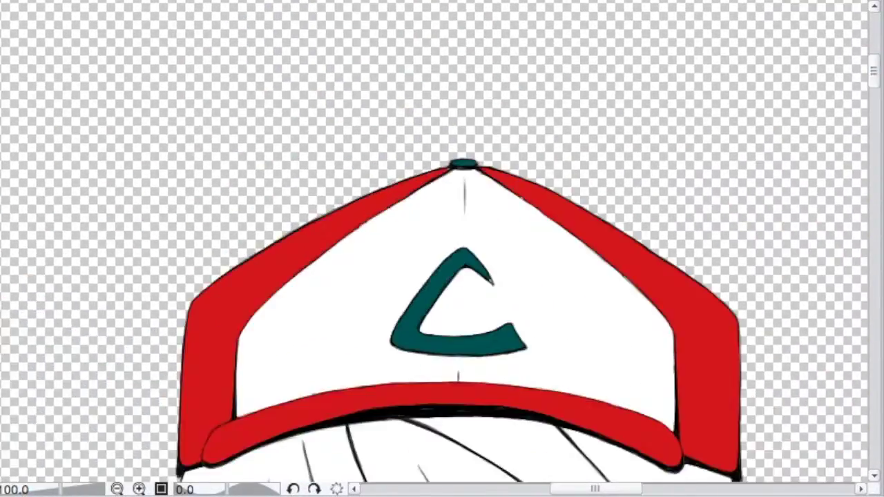
pyautogui.hotkey('ctrl', '-')
pyautogui.moveTo(871, 101); pyautogui.dragTo(871, 97)
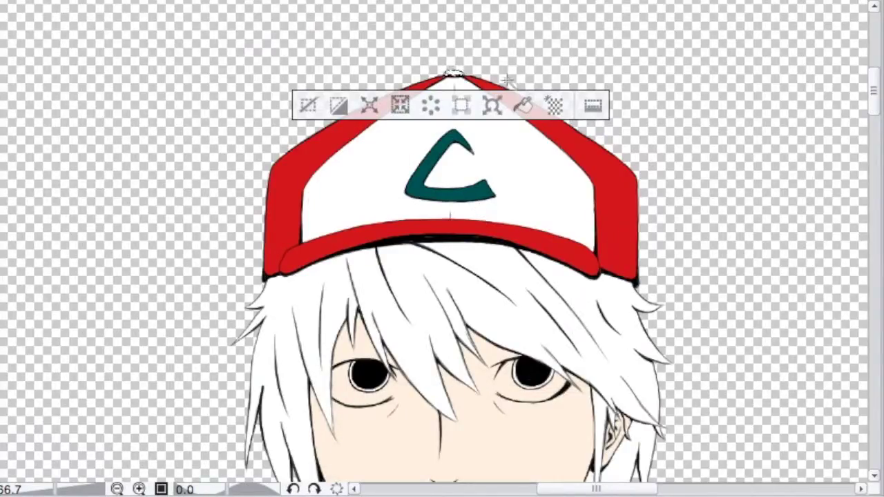
pyautogui.hotkey('ctrl', 'd')
# Select the whole hair area below the cap and fill it with dark grey
pyautogui.scroll(-4, 548, 7)
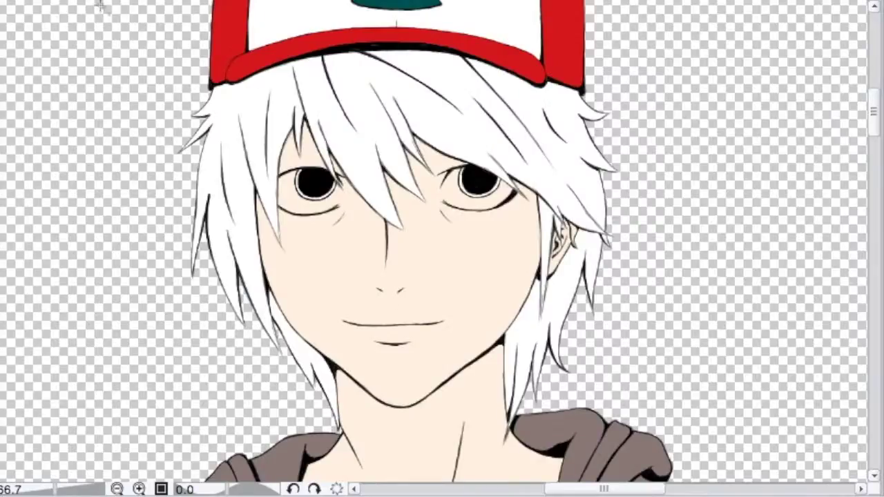
pyautogui.click(462, 83)
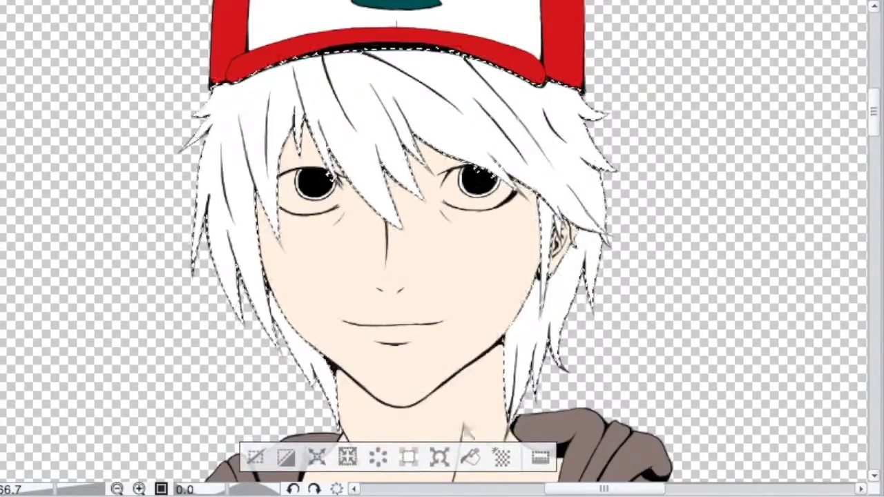
pyautogui.click(469, 460)
pyautogui.click(257, 457)
# Select the small white gap beside the ear and fill it with the hair's dark grey
pyautogui.hotkey('ctrl', '+')
pyautogui.hotkey('ctrl', '+')
pyautogui.click(714, 200)
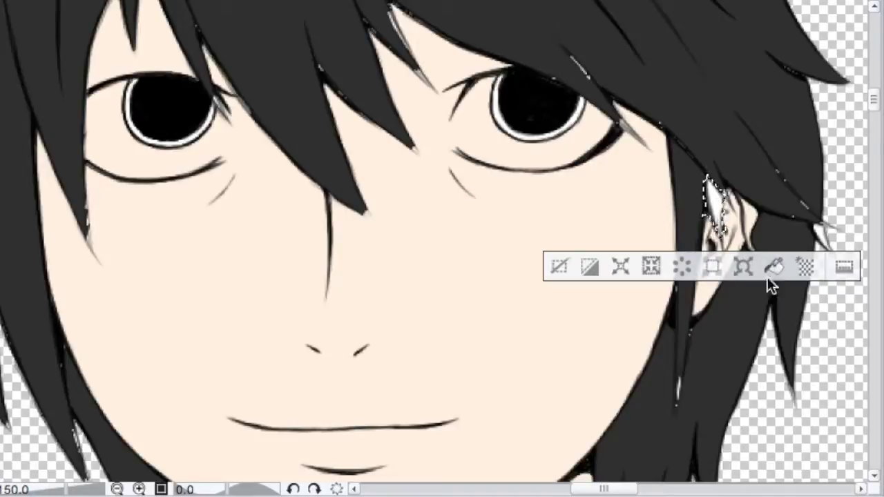
pyautogui.click(585, 267)
pyautogui.hotkey('ctrl', 'd')
# Select the uppers and toe caps of both shoes and fill them with light grey
pyautogui.scroll(5, 874, 103)
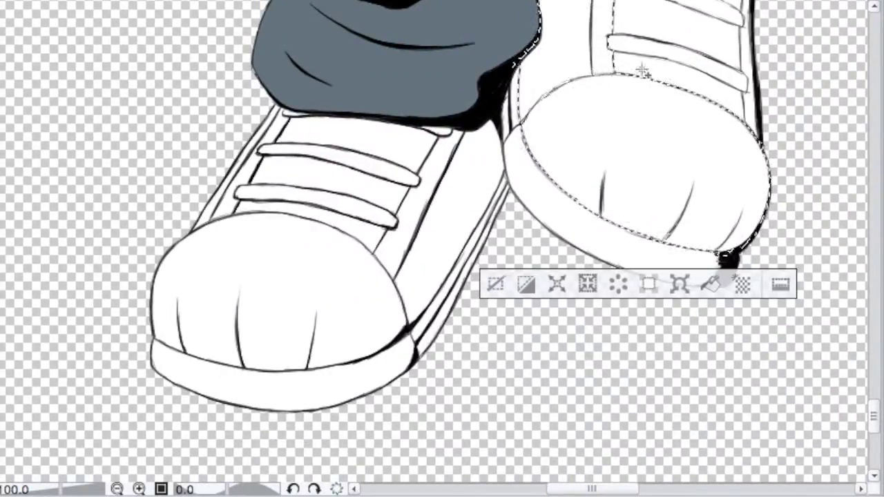
pyautogui.keyDown('shift'); pyautogui.click(352, 276); pyautogui.keyUp('shift')
pyautogui.keyDown('shift'); pyautogui.click(435, 250); pyautogui.keyUp('shift')
pyautogui.keyDown('shift'); pyautogui.click(403, 156); pyautogui.keyUp('shift')
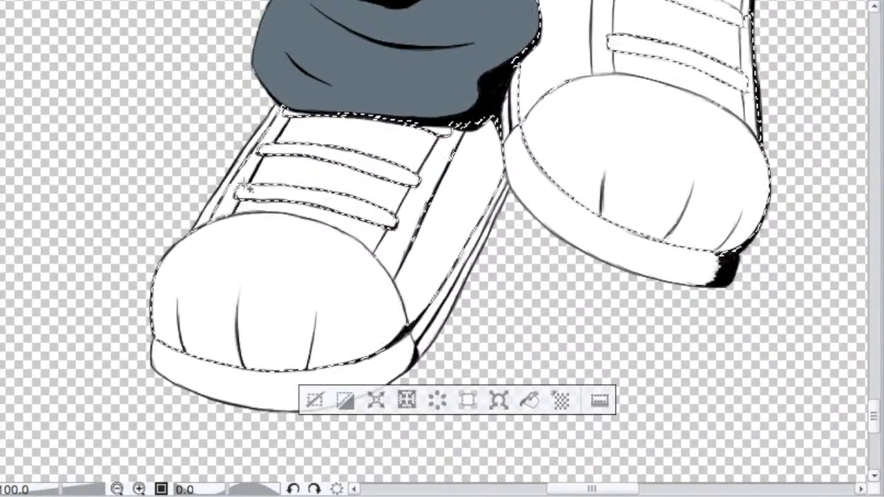
pyautogui.moveTo(874, 417); pyautogui.dragTo(874, 397)
pyautogui.click(528, 466)
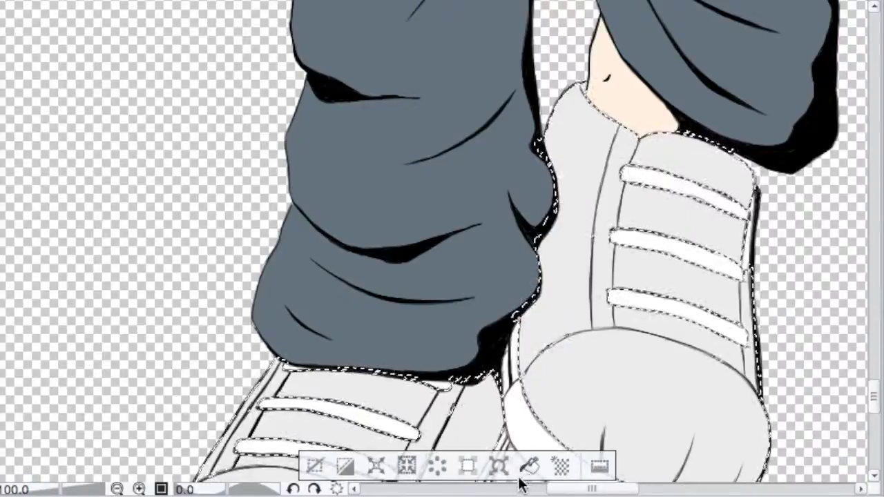
pyautogui.hotkey('ctrl', 'd')
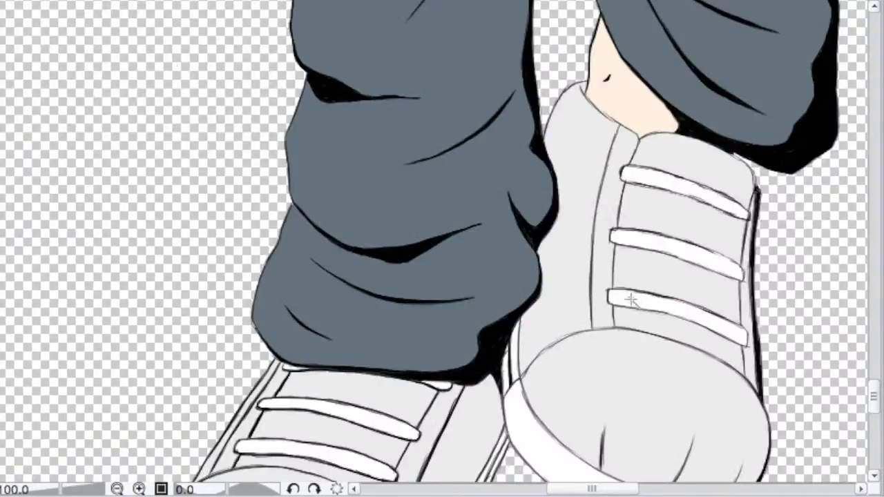
# Select all the laces on both shoes and fill them with pale teal
pyautogui.click(631, 299)
pyautogui.keyDown('shift'); pyautogui.click(638, 240); pyautogui.keyUp('shift')
pyautogui.keyDown('shift'); pyautogui.click(649, 178); pyautogui.keyUp('shift')
pyautogui.keyDown('shift'); pyautogui.click(361, 465); pyautogui.keyUp('shift')
pyautogui.keyDown('shift'); pyautogui.click(376, 418); pyautogui.keyUp('shift')
pyautogui.keyDown('shift'); pyautogui.click(441, 385); pyautogui.keyUp('shift')
pyautogui.keyDown('shift'); pyautogui.click(297, 368); pyautogui.keyUp('shift')
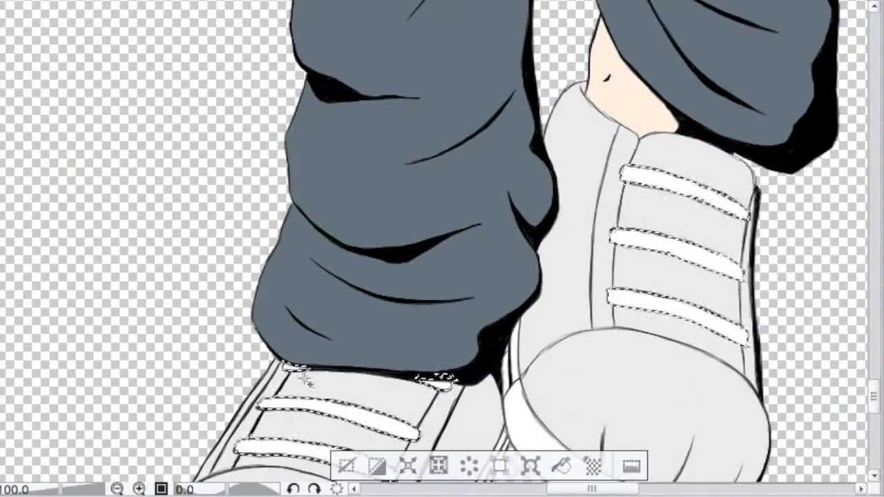
pyautogui.click(561, 466)
pyautogui.hotkey('ctrl', 'd')
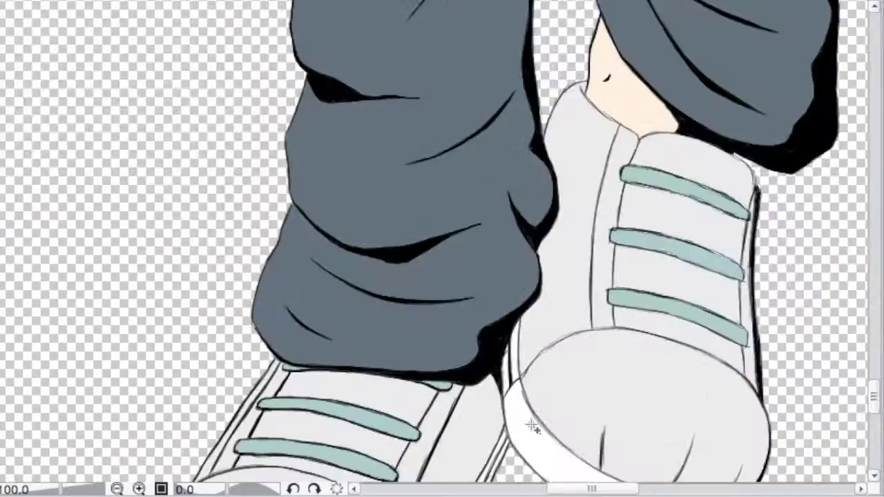
# Check the coloured figure from cap to shoes in full view
pyautogui.click(518, 414)
pyautogui.hotkey('ctrl', 'd')
pyautogui.hotkey('ctrl', '-')
pyautogui.hotkey('ctrl', '-')
pyautogui.hotkey('ctrl', '-')
pyautogui.hotkey('ctrl', '-')
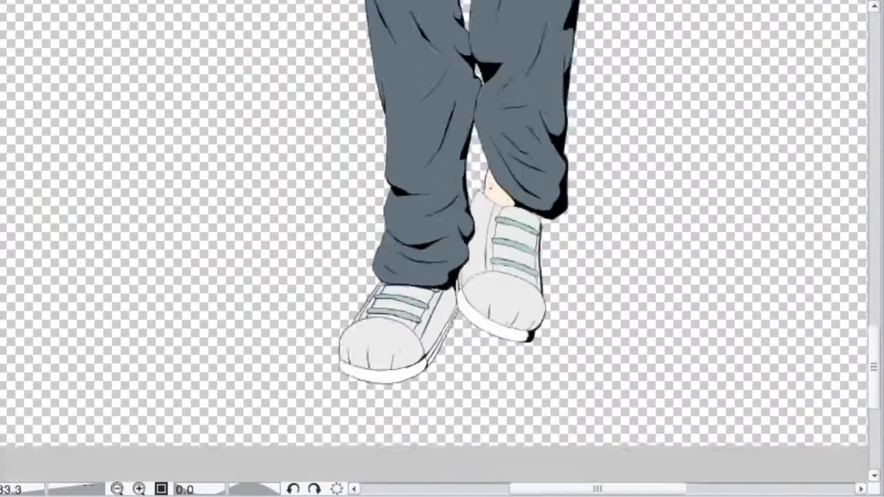
pyautogui.hotkey('ctrl', '0')
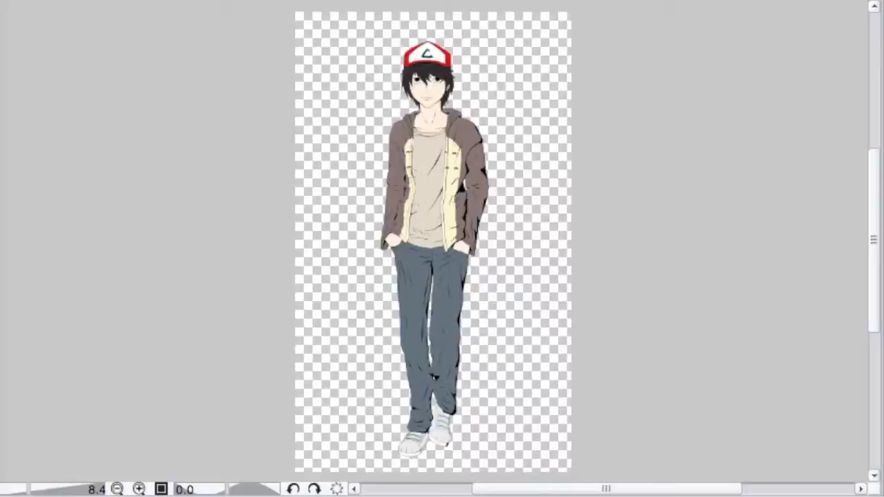
# Paint over the white gaps along the central fringe strands with the hair's dark grey
pyautogui.hotkey('ctrl', 'alt', '0')
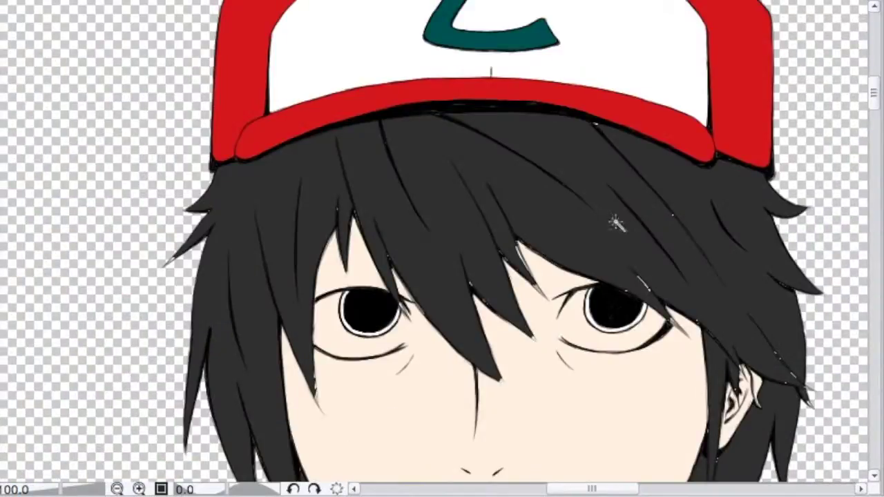
pyautogui.hotkey('ctrl', '+')
pyautogui.hotkey('ctrl', '+')
pyautogui.hotkey('ctrl', '+')
pyautogui.hotkey('ctrl', '+')
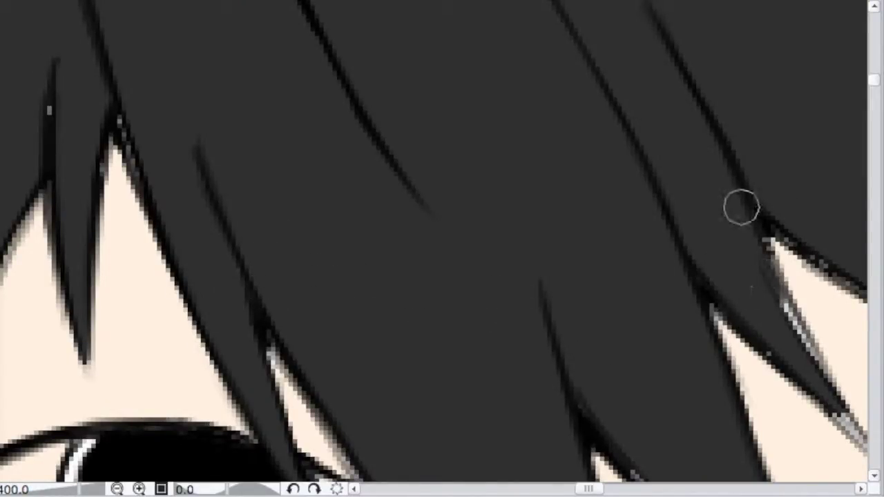
pyautogui.moveTo(589, 489); pyautogui.dragTo(594, 488)
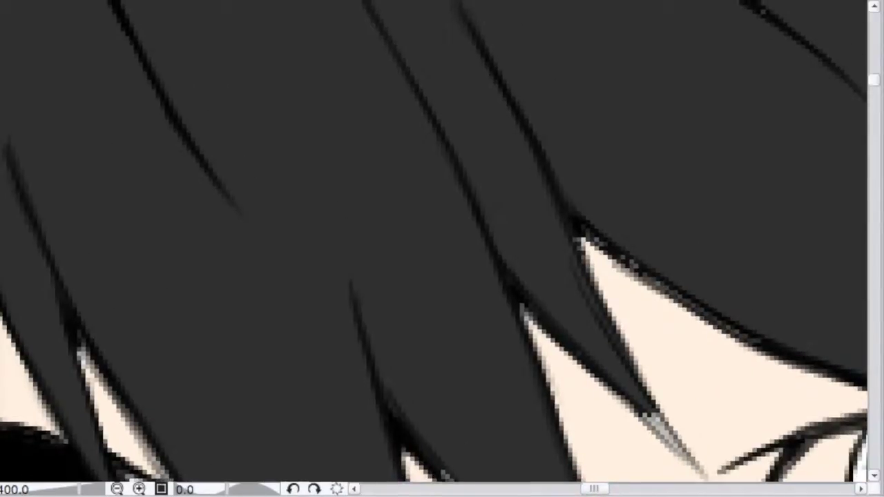
# Paint over the white gaps at the fringe tips between the eyes with the hair's dark grey
pyautogui.moveTo(873, 80); pyautogui.dragTo(873, 84)
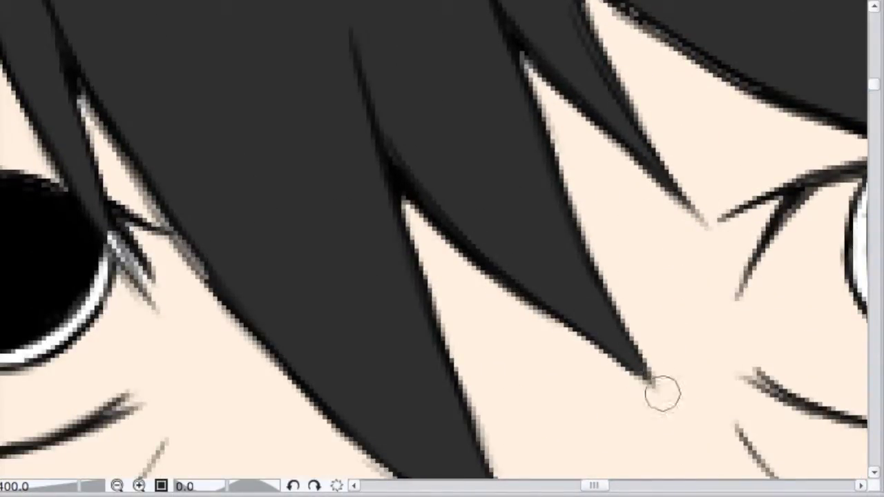
pyautogui.moveTo(79, 70); pyautogui.dragTo(163, 216)
pyautogui.scroll(-5, 521, 271)
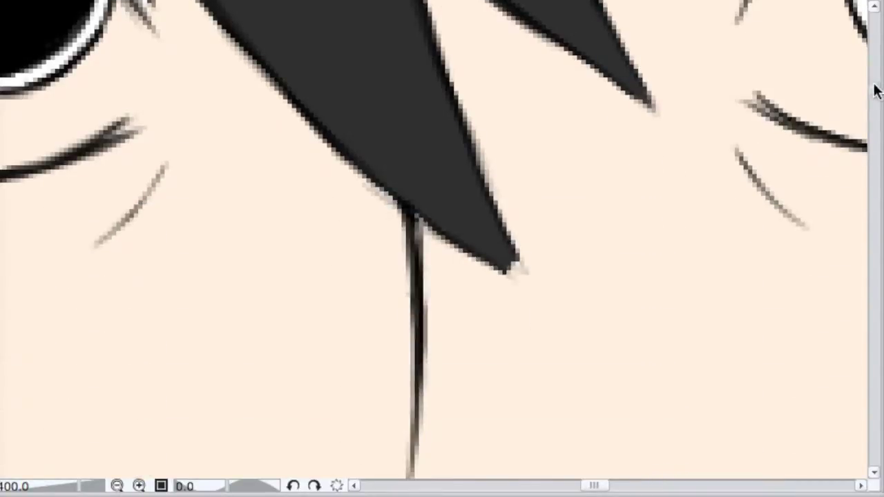
pyautogui.scroll(5, 514, 186)
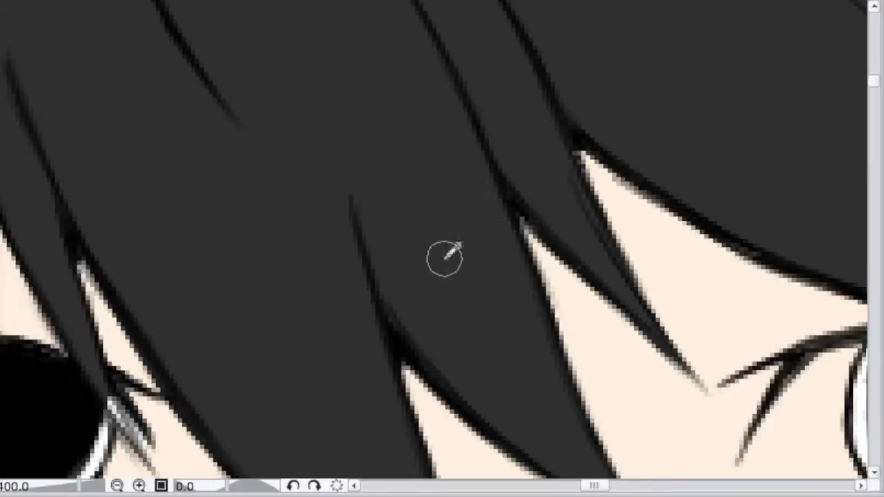
# Fill the white gaps in the fringe strands above and beside the eye on the figure's right with dark grey
pyautogui.hscroll(-5, 645, 449)
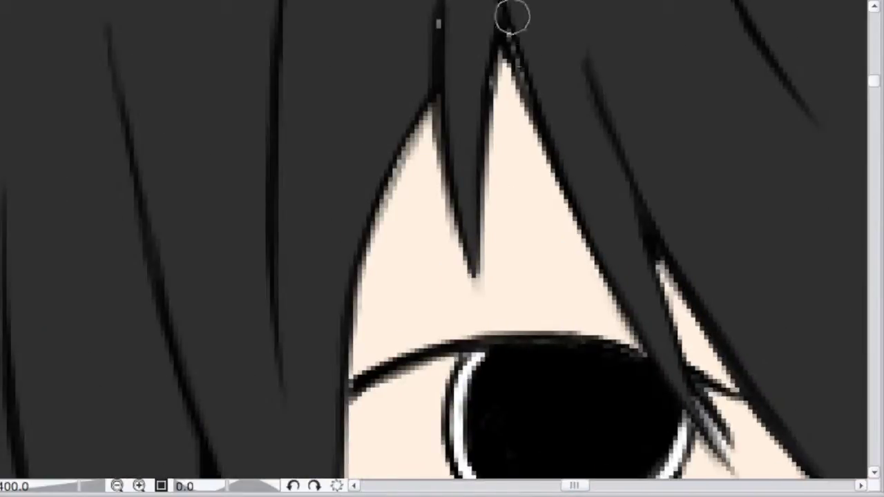
pyautogui.hotkey('ctrl', '-')
pyautogui.hotkey('ctrl', '-')
pyautogui.hotkey('ctrl', '-')
pyautogui.hotkey('ctrl', '+')
pyautogui.hotkey('ctrl', '+')
pyautogui.hotkey('ctrl', '+')
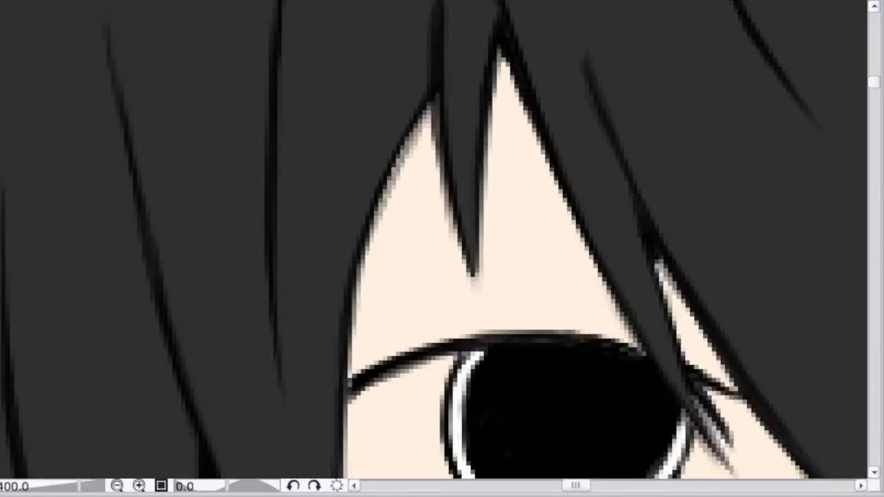
pyautogui.scroll(-6, 369, 170)
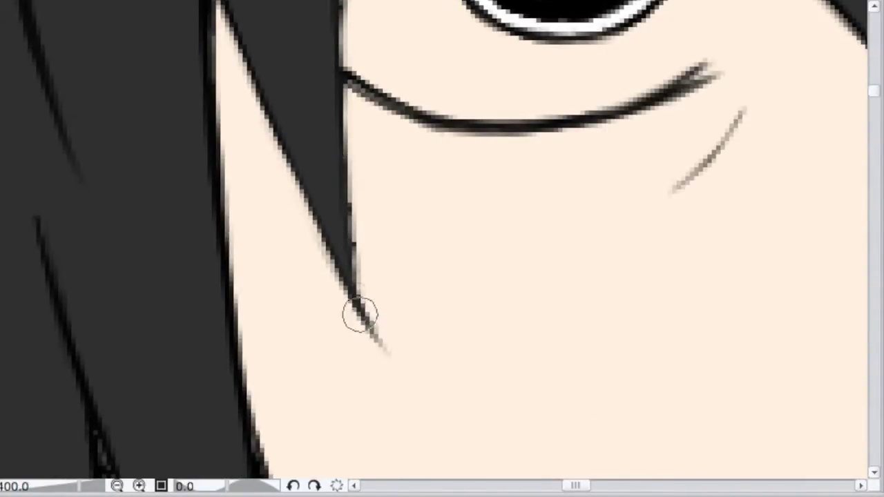
# Paint dark grey over the white gaps in the hair sweeping across the eye on the figure's left
pyautogui.hotkey('ctrl', '-')
pyautogui.hotkey('ctrl', '-')
pyautogui.hotkey('ctrl', '-')
pyautogui.hotkey('ctrl', '-')
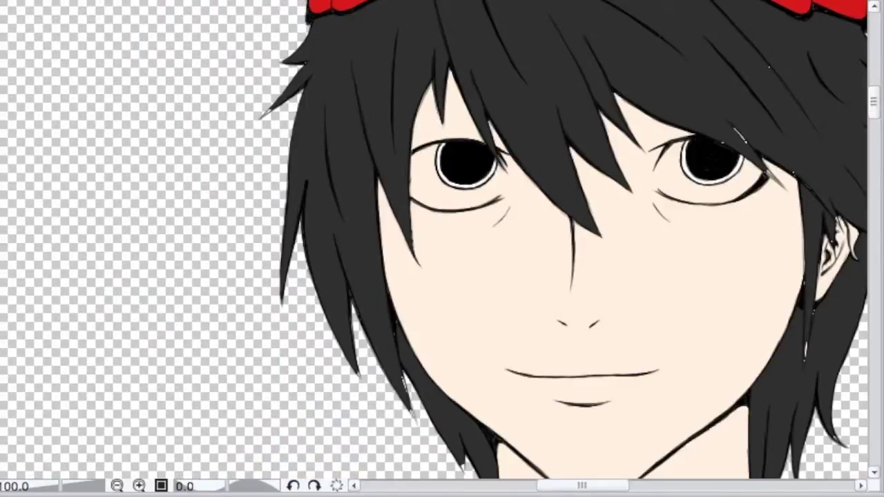
pyautogui.moveTo(580, 226); pyautogui.dragTo(286, 271)
pyautogui.hotkey('ctrl', '+')
pyautogui.hotkey('ctrl', '+')
pyautogui.hotkey('ctrl', '+')
pyautogui.hotkey('ctrl', '+')
pyautogui.moveTo(873, 90); pyautogui.dragTo(874, 83)
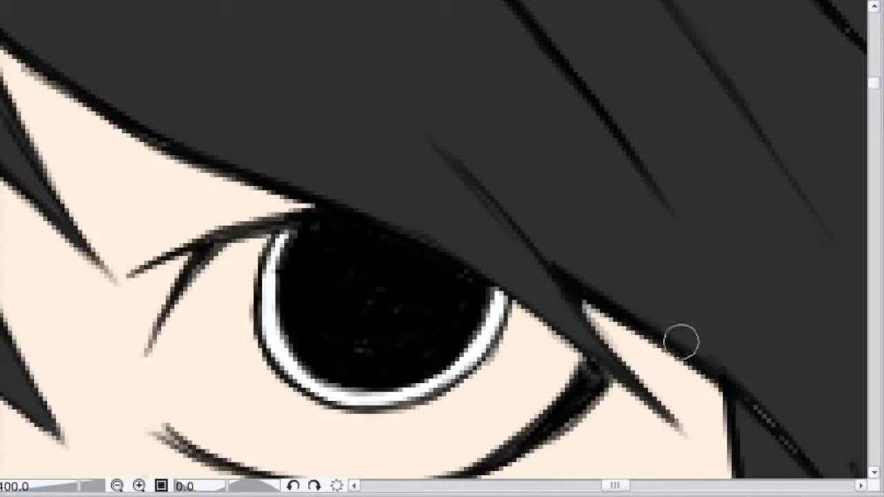
pyautogui.moveTo(607, 491); pyautogui.dragTo(613, 491)
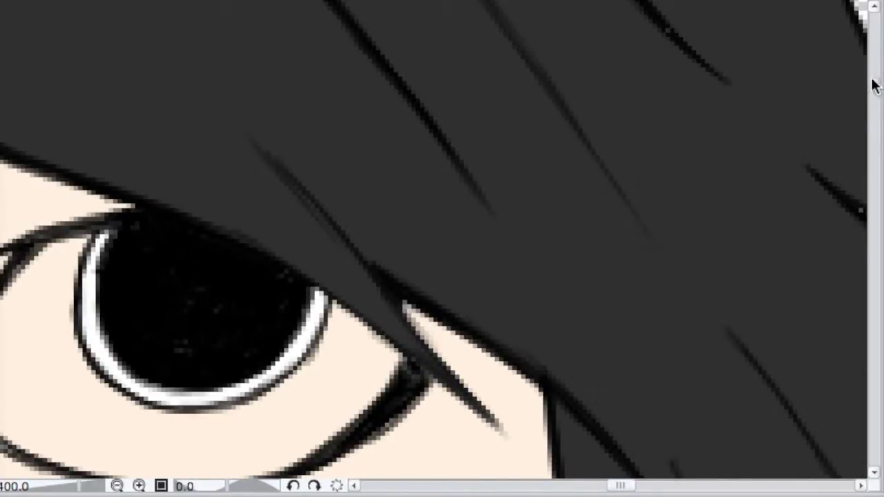
pyautogui.click(875, 85)
pyautogui.moveTo(742, 345)
pyautogui.mouseDown()
pyautogui.moveTo(779, 341)
pyautogui.moveTo(762, 392)
pyautogui.mouseUp()
# Fill the white gaps in the side locks beside the jaw, down to their tips at the neck, with dark grey
pyautogui.moveTo(874, 88); pyautogui.dragTo(874, 99)
pyautogui.click(602, 303)
pyautogui.click(576, 182)
pyautogui.moveTo(578, 207); pyautogui.dragTo(574, 280)
pyautogui.moveTo(874, 99); pyautogui.dragTo(874, 105)
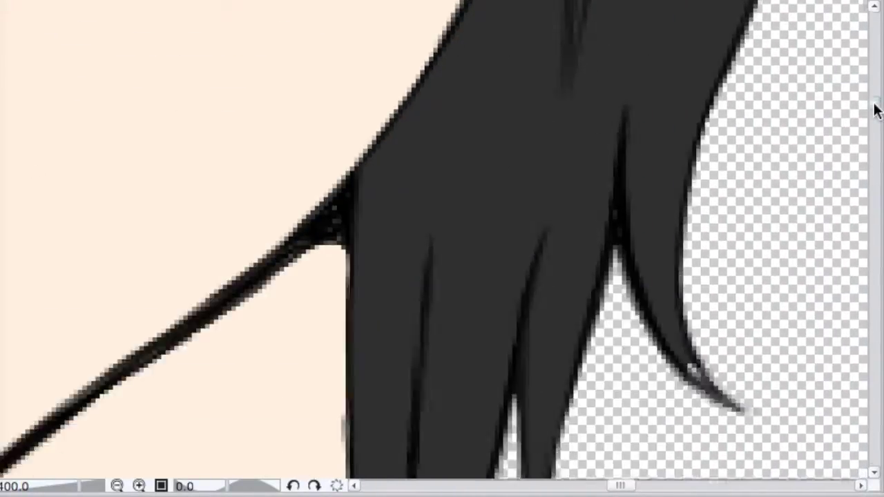
pyautogui.click(875, 110)
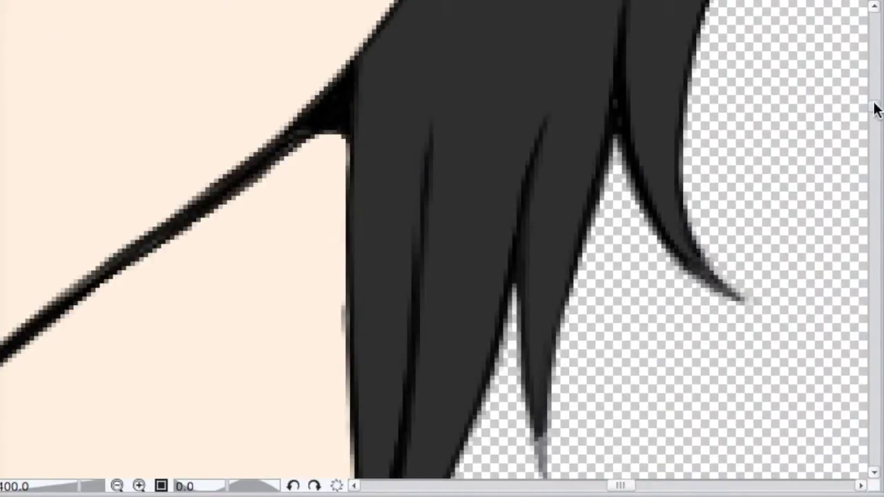
pyautogui.click(876, 110)
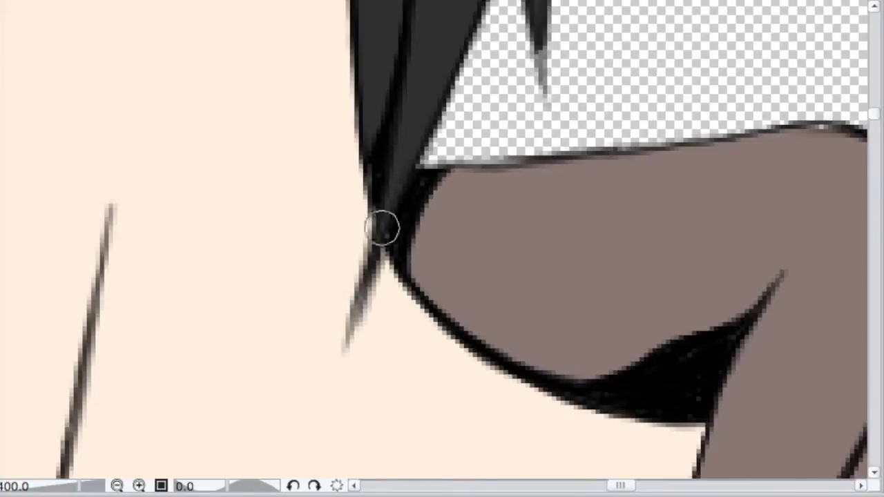
# Paint over the white specks in the hair strands around the ear and their outer tips with dark grey
pyautogui.moveTo(873, 114); pyautogui.dragTo(873, 95)
pyautogui.moveTo(620, 486); pyautogui.dragTo(633, 486)
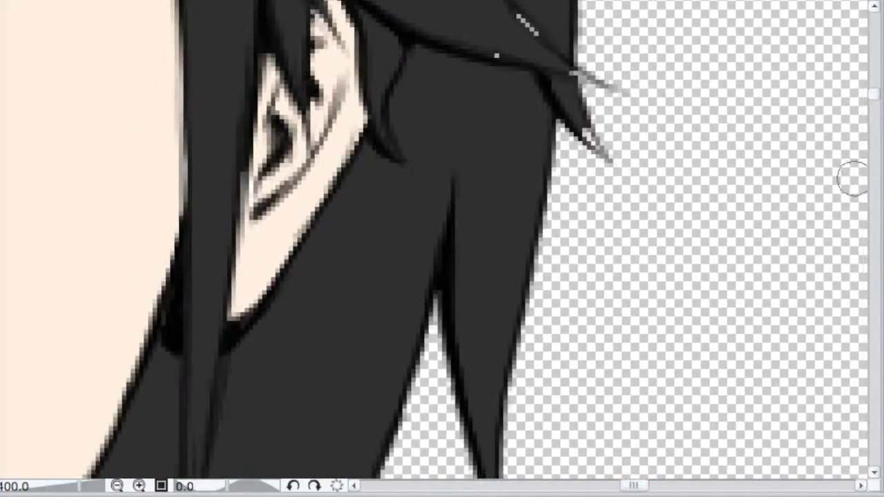
pyautogui.moveTo(873, 96); pyautogui.dragTo(874, 91)
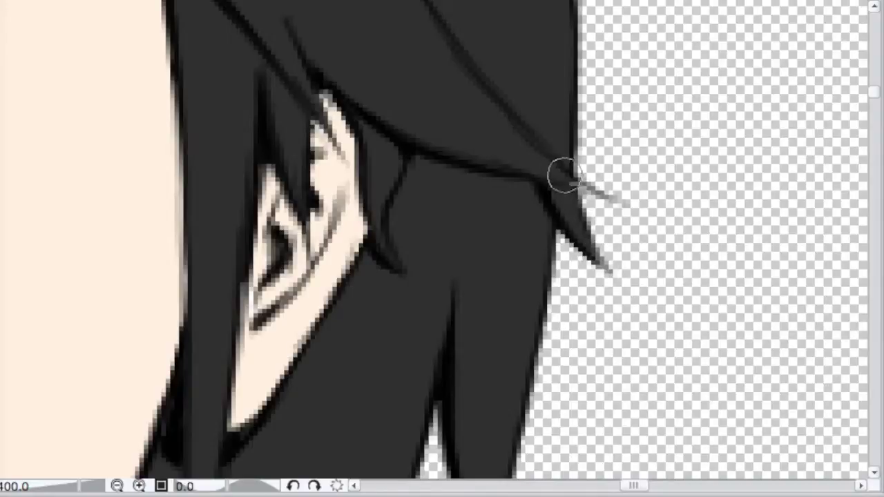
pyautogui.click(878, 88)
pyautogui.click(874, 79)
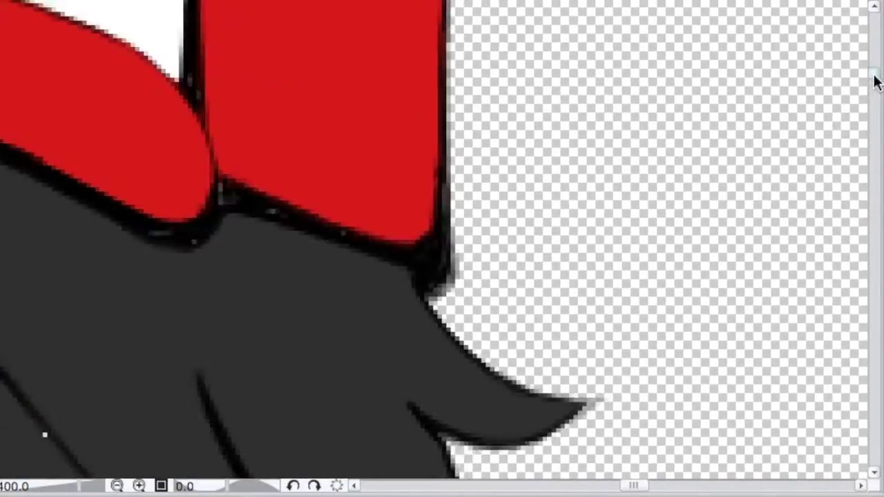
# Cover the white specks in the hair and outline directly beneath the red cap's brim
pyautogui.scroll(-1, 431, 364)
pyautogui.moveTo(637, 487); pyautogui.dragTo(613, 491)
pyautogui.scroll(3, 424, 295)
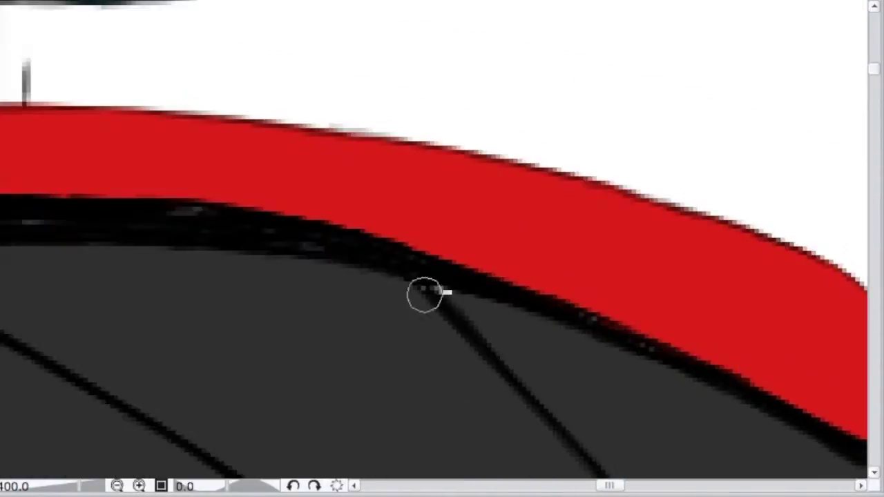
pyautogui.moveTo(611, 489); pyautogui.dragTo(584, 489)
pyautogui.moveTo(873, 67); pyautogui.dragTo(873, 73)
pyautogui.moveTo(586, 489); pyautogui.dragTo(564, 491)
# Fill the remaining white gaps in the outer locks on the figure's right, from their tips up to the cap's edge
pyautogui.moveTo(874, 69); pyautogui.dragTo(877, 105)
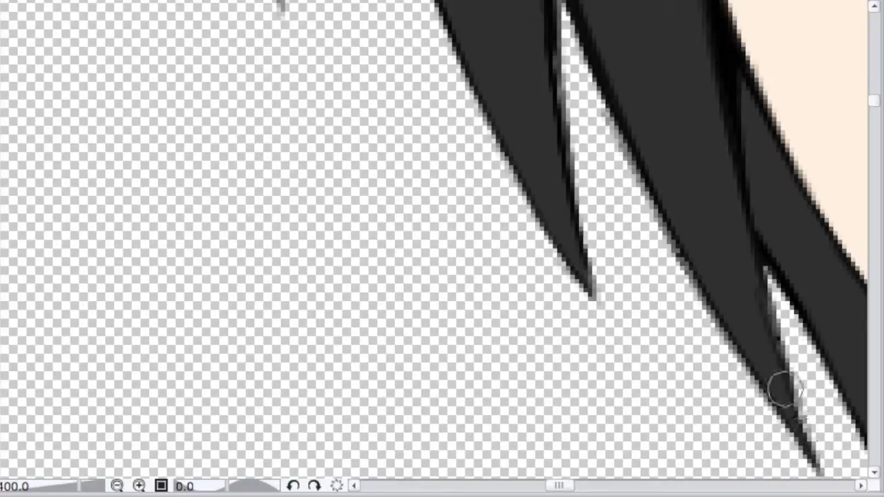
pyautogui.moveTo(559, 486); pyautogui.dragTo(572, 489)
pyautogui.moveTo(875, 102)
pyautogui.mouseDown()
pyautogui.moveTo(875, 116)
pyautogui.moveTo(864, 73)
pyautogui.mouseUp()
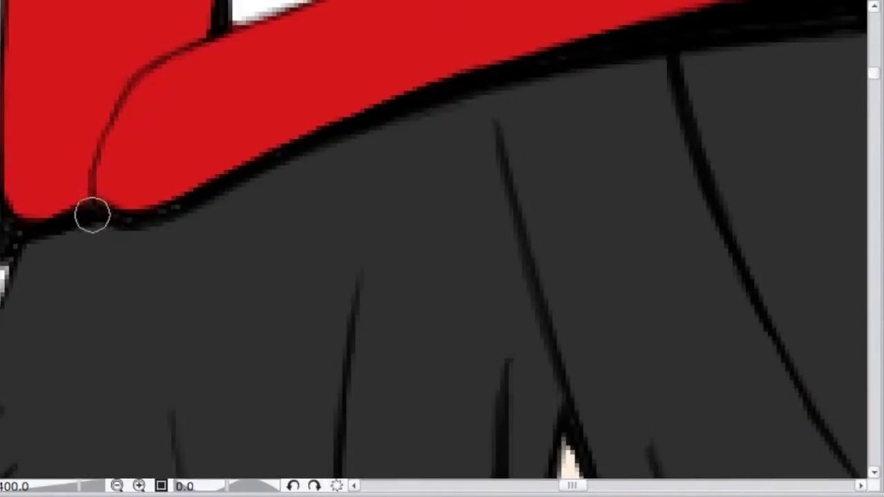
pyautogui.moveTo(572, 486); pyautogui.dragTo(568, 486)
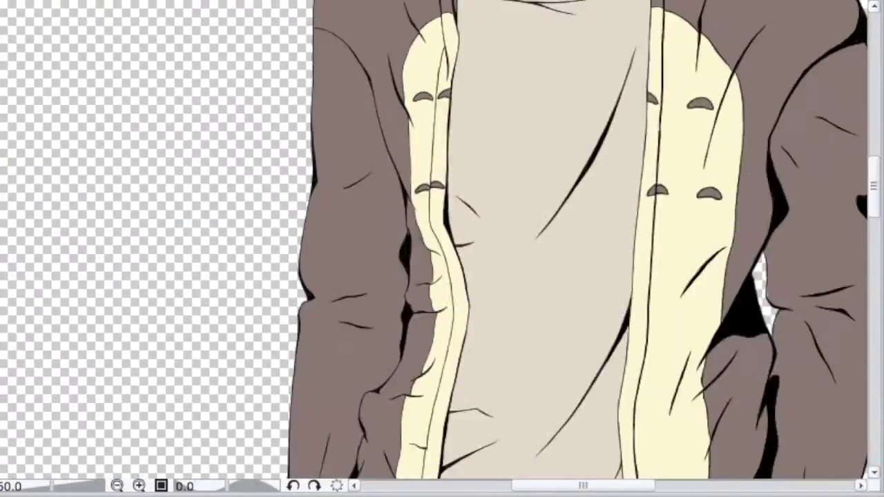
# Touch up the white gaps on the brown jacket's sleeve and front on the figure's left, from underarm to cuff
pyautogui.hotkey('ctrl', '+')
pyautogui.hotkey('ctrl', '+')
pyautogui.hotkey('ctrl', '+')
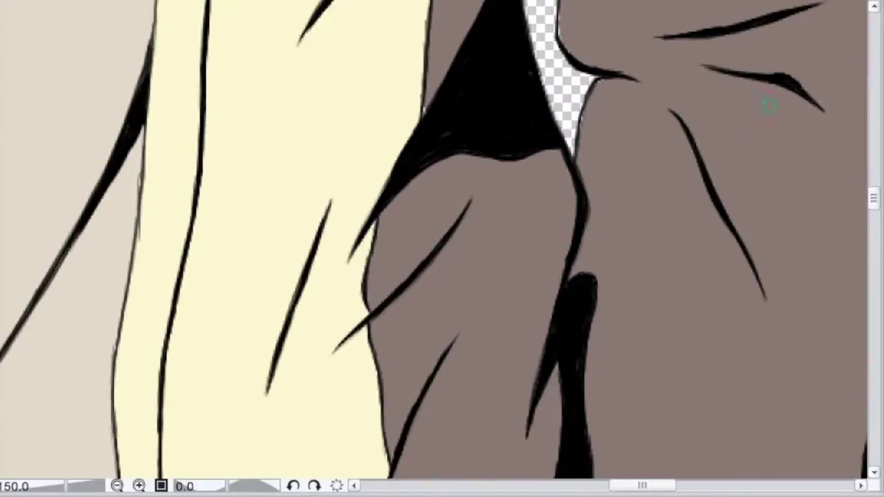
pyautogui.moveTo(601, 76); pyautogui.dragTo(617, 232)
pyautogui.moveTo(874, 197); pyautogui.dragTo(874, 162)
pyautogui.moveTo(642, 486); pyautogui.dragTo(652, 486)
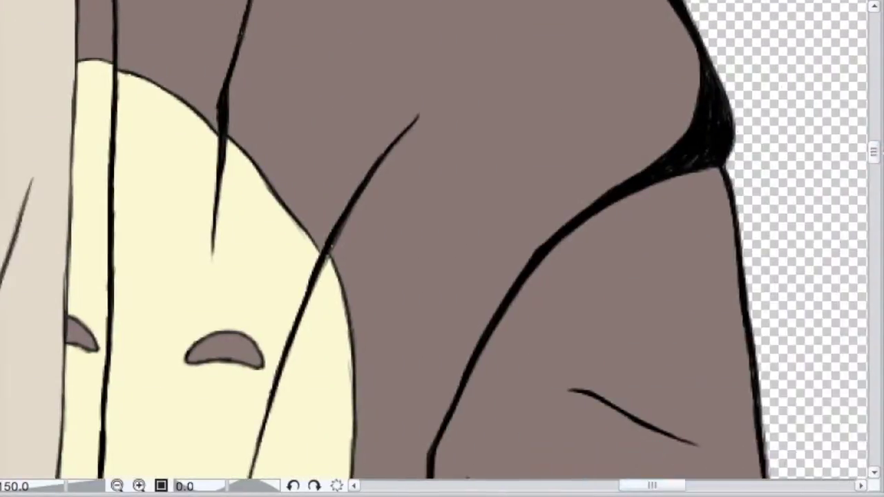
pyautogui.moveTo(873, 150); pyautogui.dragTo(875, 237)
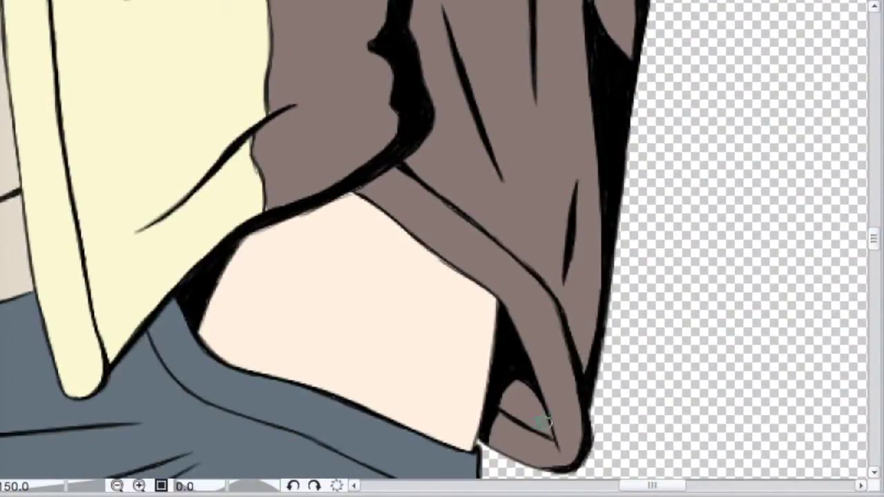
# Touch up the white gaps on the jacket's other sleeve and front edge, from the hem up to the shoulder
pyautogui.press('h')
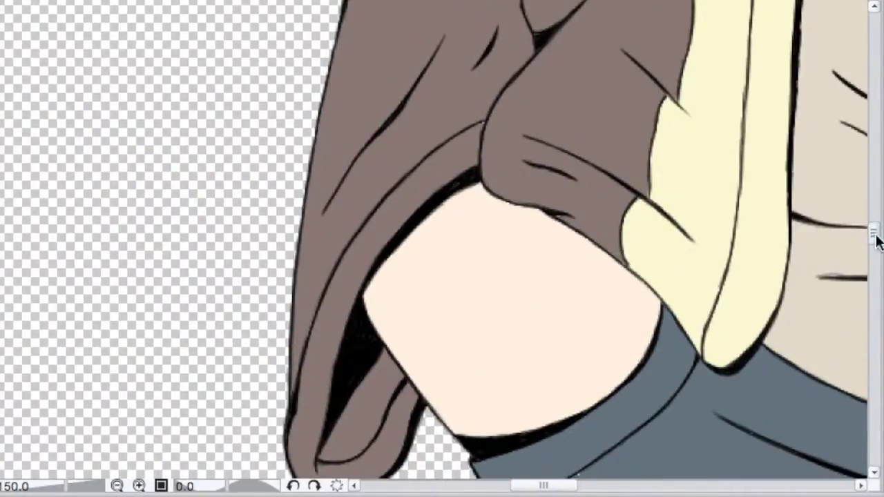
pyautogui.scroll(3, 874, 238)
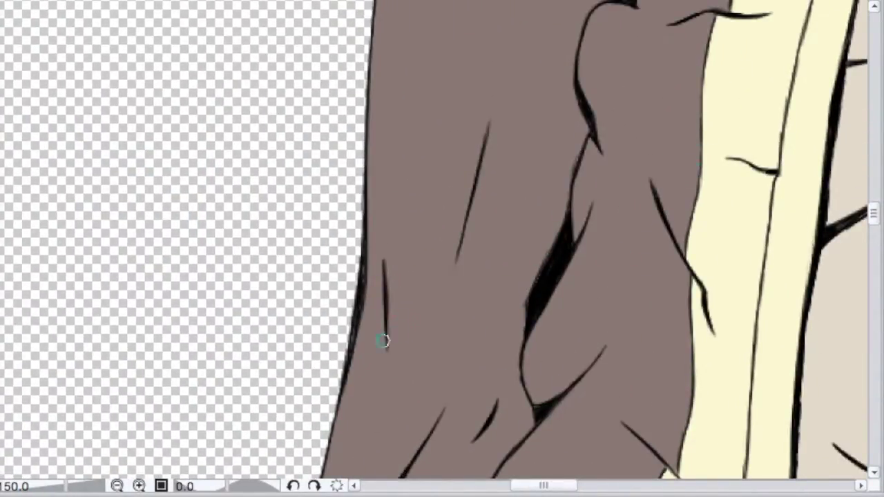
pyautogui.scroll(3, 870, 191)
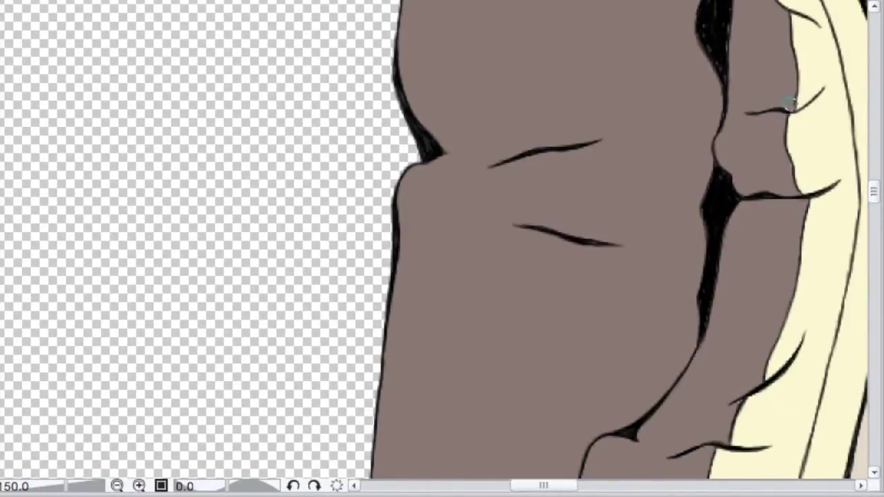
pyautogui.scroll(3, 872, 186)
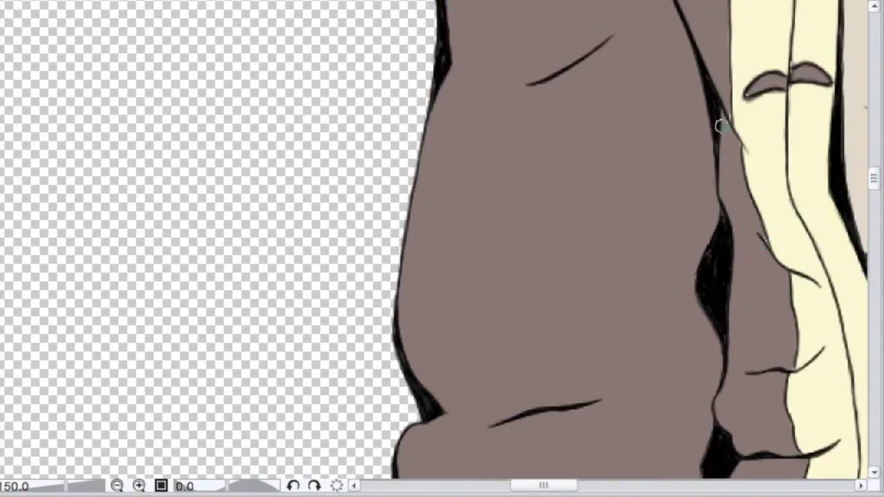
pyautogui.scroll(6, 845, 172)
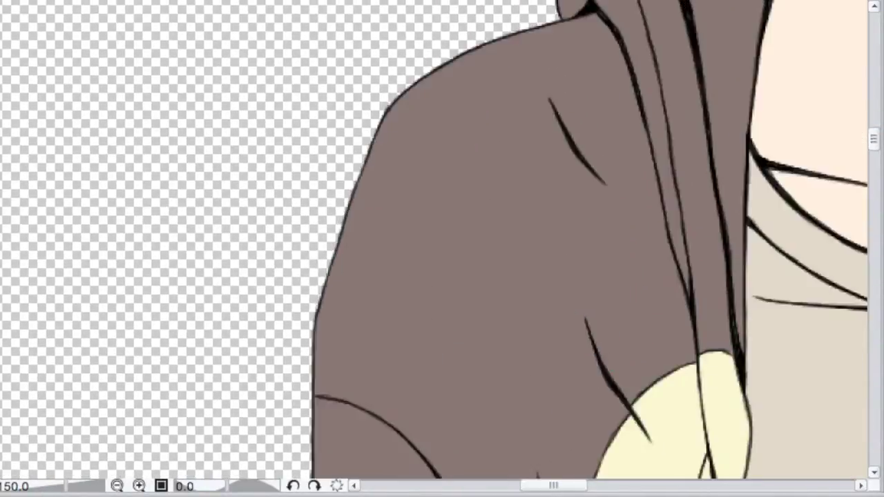
# Touch up the leftover gaps around the jacket's collar and down the front of the clothing
pyautogui.scroll(2, 875, 168)
pyautogui.moveTo(587, 207); pyautogui.dragTo(586, 14)
pyautogui.moveTo(642, 332); pyautogui.dragTo(517, 104)
pyautogui.hotkey('ctrl', '+')
pyautogui.scroll(3, 579, 74)
pyautogui.scroll(-4, 703, 268)
pyautogui.moveTo(858, 120); pyautogui.dragTo(276, 469)
pyautogui.moveTo(849, 20); pyautogui.dragTo(258, 387)
pyautogui.moveTo(712, 249); pyautogui.dragTo(710, 325)
pyautogui.moveTo(873, 147); pyautogui.dragTo(873, 228)
# Paint over the white specks on the blue-grey trousers at the waistband and upper thigh on the figure's right
pyautogui.moveTo(628, 485); pyautogui.dragTo(566, 485)
pyautogui.moveTo(873, 228)
pyautogui.mouseDown()
pyautogui.moveTo(873, 132)
pyautogui.moveTo(873, 246)
pyautogui.mouseUp()
pyautogui.scroll(3, 486, 246)
pyautogui.hscroll(-5, 486, 246)
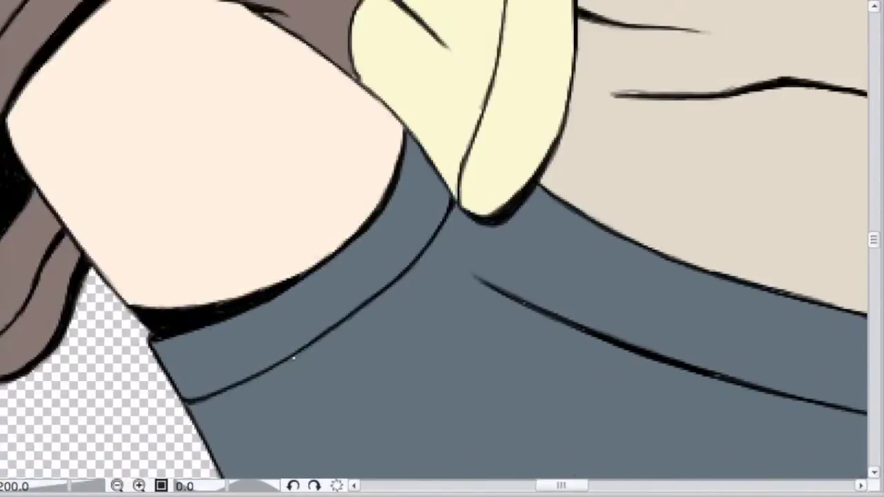
pyautogui.scroll(-6, 830, 197)
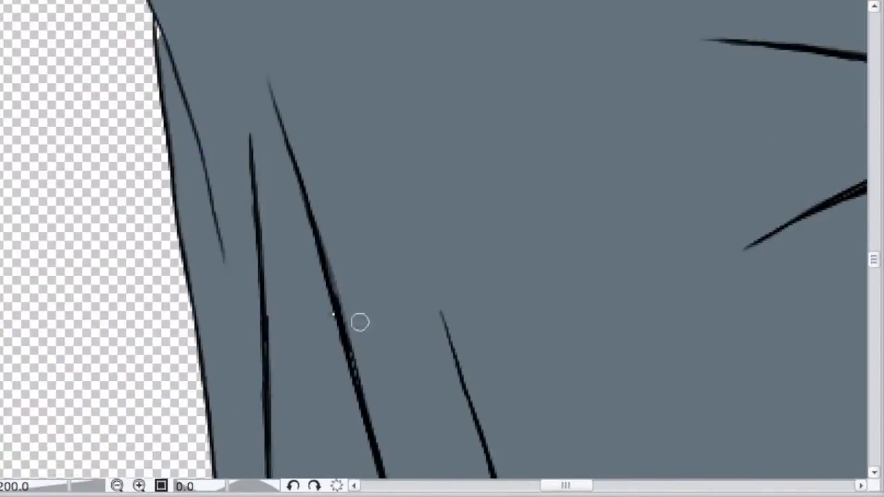
pyautogui.moveTo(564, 485); pyautogui.dragTo(575, 486)
pyautogui.moveTo(875, 254); pyautogui.dragTo(874, 290)
# Cover the white gaps along the fold lines of the same trouser leg from the knee down to the hem
pyautogui.scroll(-2, 876, 296)
pyautogui.scroll(-5, 876, 303)
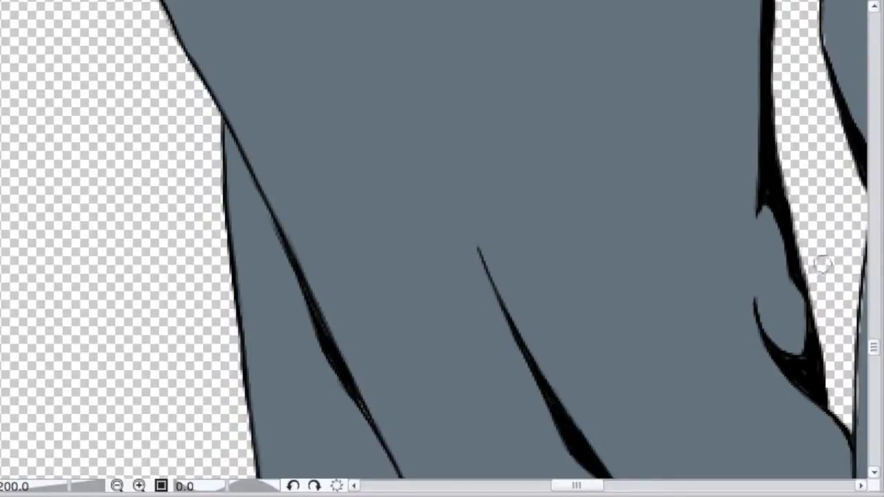
pyautogui.scroll(-8, 874, 391)
pyautogui.scroll(5, 874, 391)
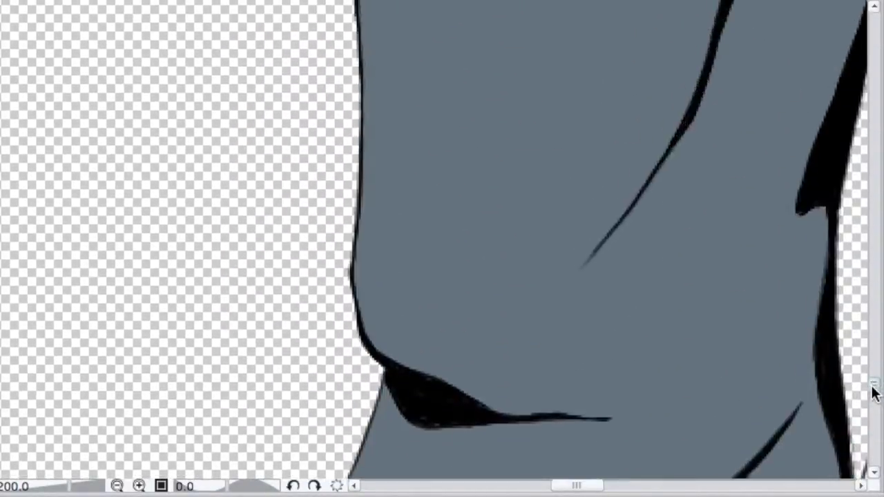
pyautogui.moveTo(872, 386); pyautogui.dragTo(872, 374)
pyautogui.moveTo(591, 485); pyautogui.dragTo(606, 484)
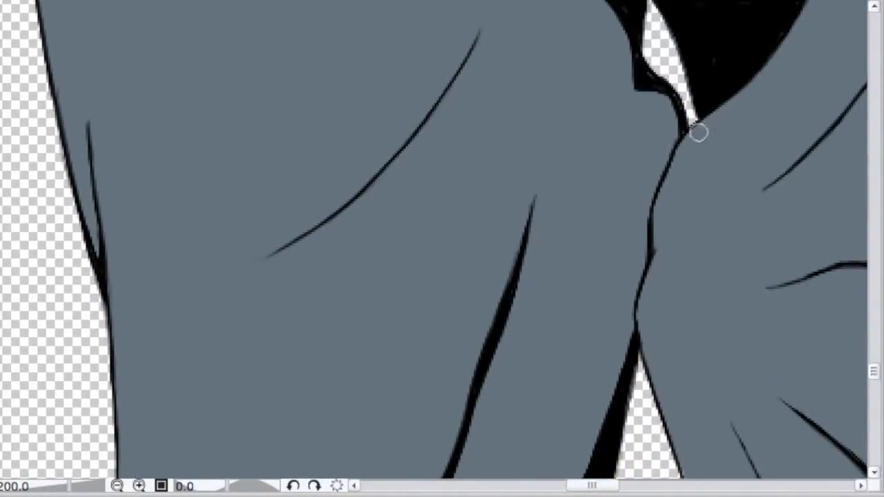
pyautogui.scroll(-4, 699, 130)
pyautogui.scroll(-2, 874, 391)
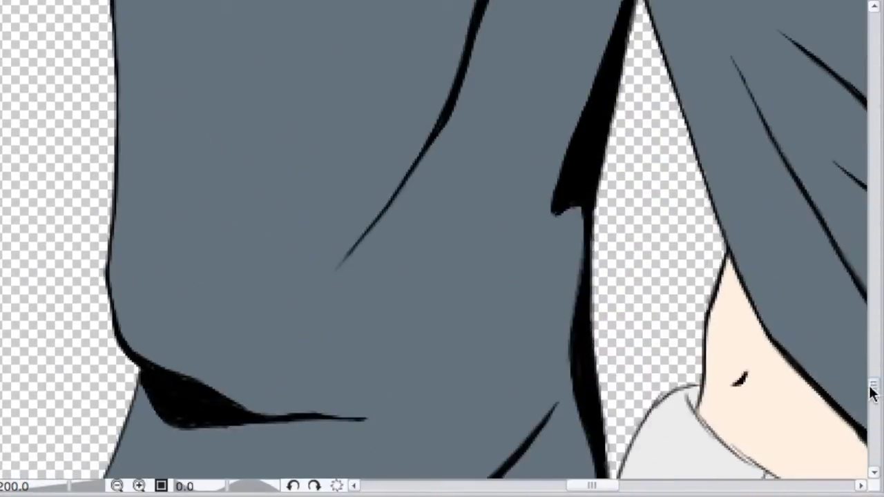
# Check the trouser leg on the figure's left from the hem up to the waist for leftover white gaps
pyautogui.hscroll(5, 711, 375)
pyautogui.scroll(5, 874, 379)
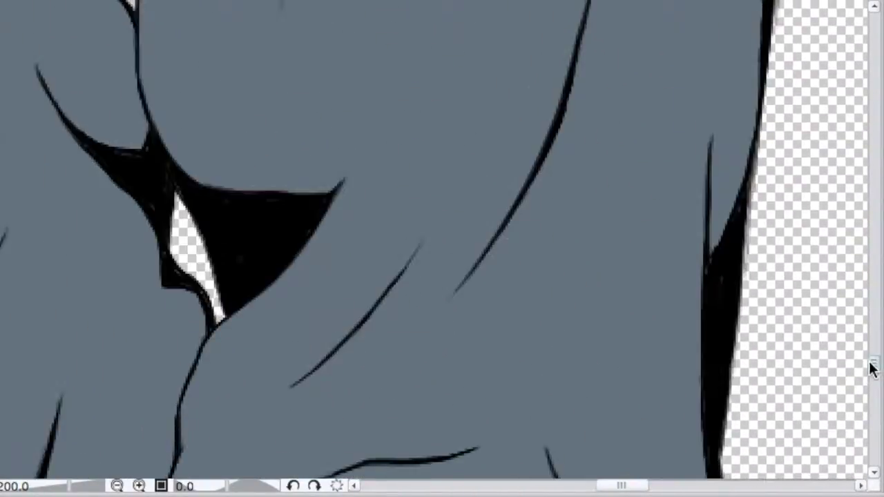
pyautogui.scroll(4, 875, 357)
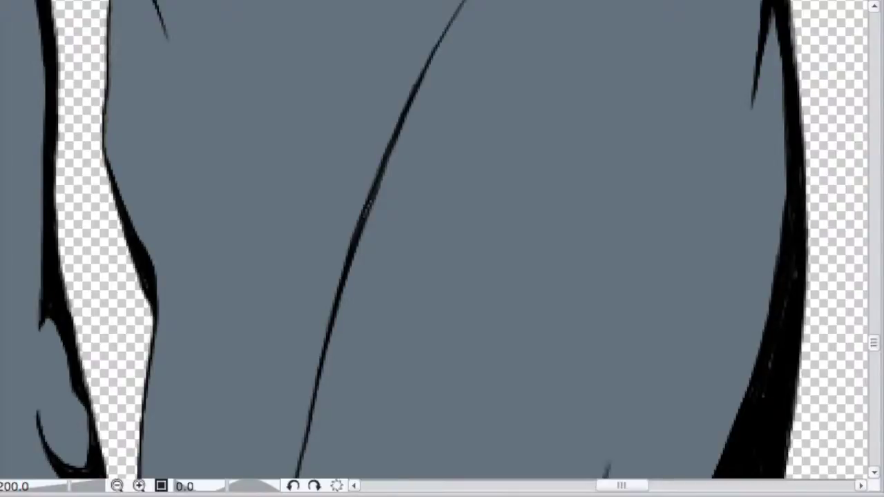
pyautogui.scroll(3, 757, 371)
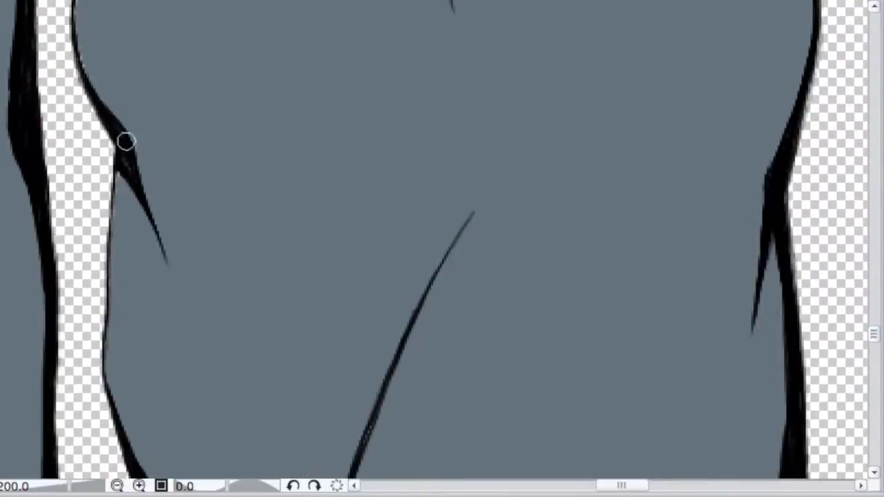
pyautogui.moveTo(873, 335); pyautogui.dragTo(874, 328)
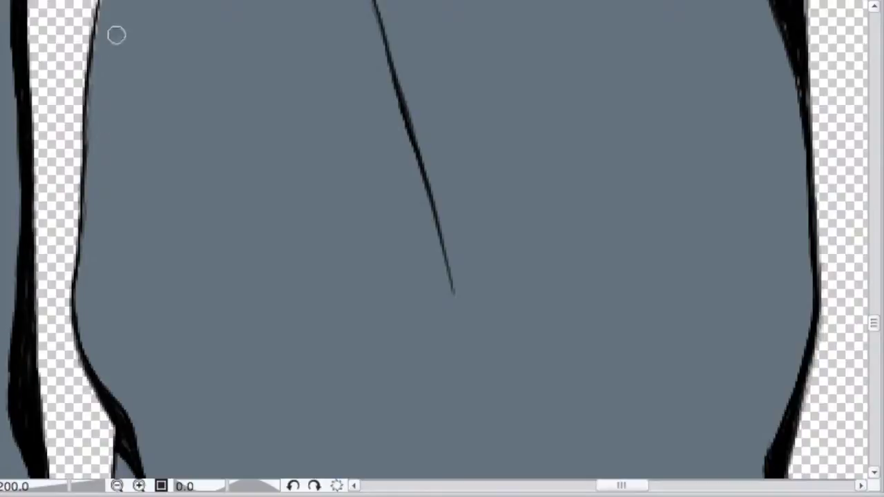
pyautogui.scroll(2, 815, 149)
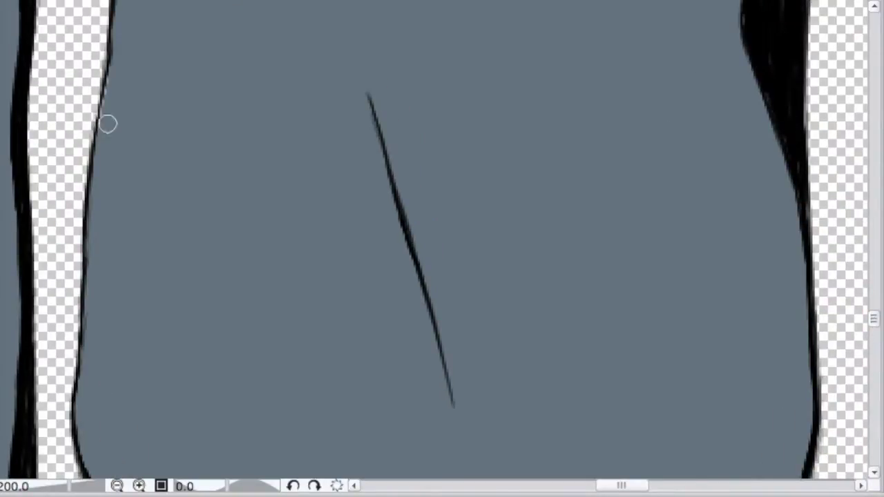
pyautogui.moveTo(874, 317); pyautogui.dragTo(874, 307)
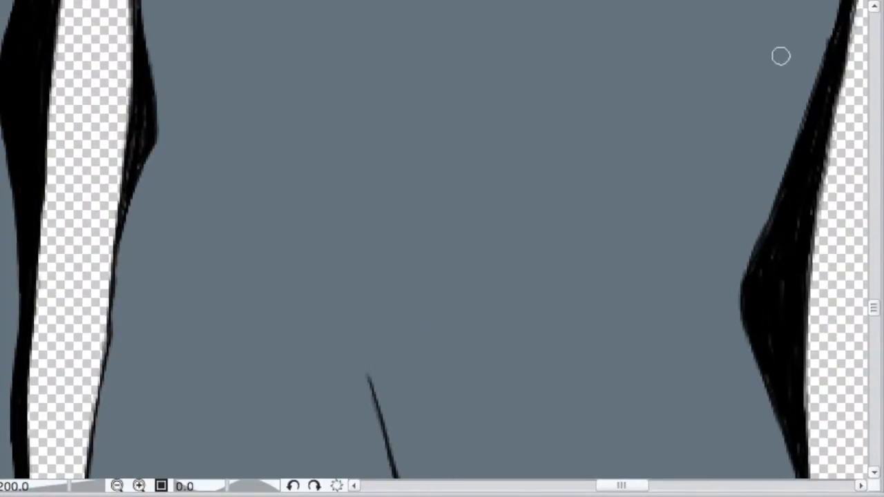
pyautogui.moveTo(873, 307)
pyautogui.mouseDown()
pyautogui.moveTo(869, 379)
pyautogui.moveTo(862, 315)
pyautogui.moveTo(874, 300)
pyautogui.mouseUp()
pyautogui.moveTo(621, 485); pyautogui.dragTo(624, 485)
pyautogui.moveTo(874, 296); pyautogui.dragTo(874, 276)
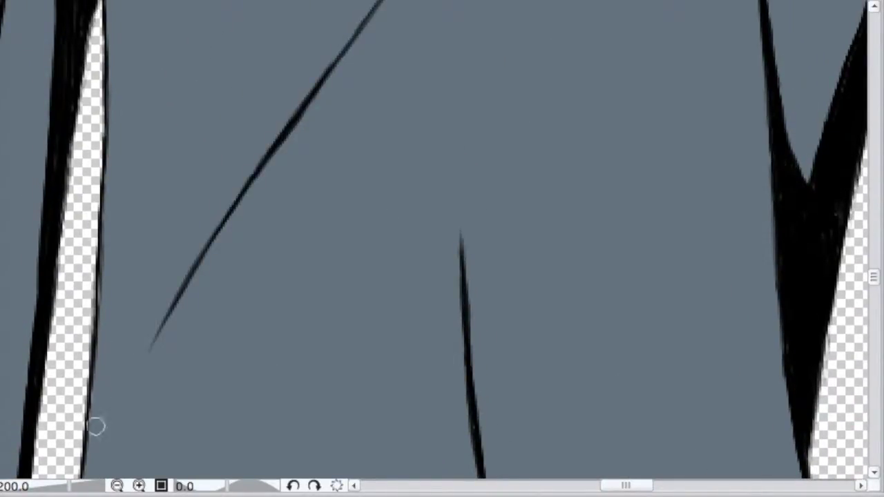
pyautogui.moveTo(630, 485); pyautogui.dragTo(637, 486)
pyautogui.moveTo(874, 280); pyautogui.dragTo(876, 253)
pyautogui.moveTo(639, 485); pyautogui.dragTo(616, 485)
pyautogui.moveTo(874, 257)
pyautogui.mouseDown()
pyautogui.moveTo(871, 275)
pyautogui.moveTo(874, 249)
pyautogui.mouseUp()
pyautogui.scroll(-8, 432, 241)
pyautogui.moveTo(434, 242); pyautogui.dragTo(496, 367)
pyautogui.scroll(7, 476, 172)
# Check the red and white cap and its green emblem up close for leftover gaps
pyautogui.moveTo(607, 486); pyautogui.dragTo(587, 485)
pyautogui.moveTo(874, 70)
pyautogui.mouseDown()
pyautogui.moveTo(874, 79)
pyautogui.moveTo(874, 70)
pyautogui.mouseUp()
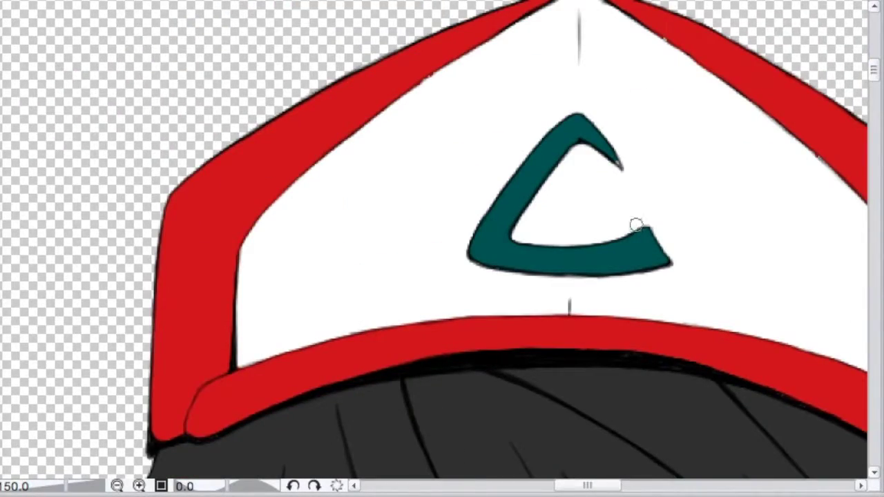
pyautogui.hotkey('ctrl', '+')
pyautogui.hotkey('ctrl', '+')
pyautogui.hotkey('ctrl', '+')
pyautogui.moveTo(586, 484); pyautogui.dragTo(600, 485)
pyautogui.moveTo(875, 65); pyautogui.dragTo(875, 65)
# Check the pale teal laces of the shoe on the figure's left for gaps along the line art
pyautogui.scroll(-6, 518, 176)
pyautogui.moveTo(874, 125); pyautogui.dragTo(874, 369)
pyautogui.scroll(6, 435, 232)
pyautogui.moveTo(874, 426); pyautogui.dragTo(874, 415)
pyautogui.moveTo(580, 486); pyautogui.dragTo(619, 486)
pyautogui.moveTo(873, 416); pyautogui.dragTo(874, 403)
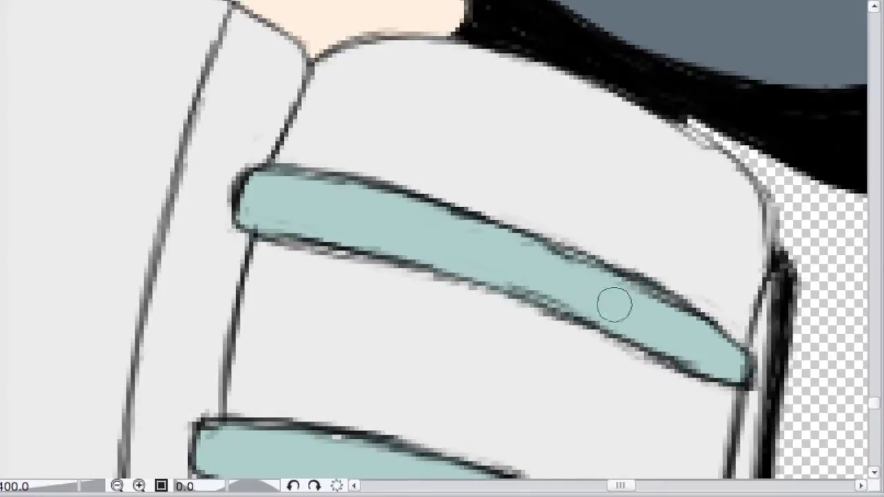
pyautogui.scroll(-3, 874, 414)
pyautogui.scroll(-3, 875, 409)
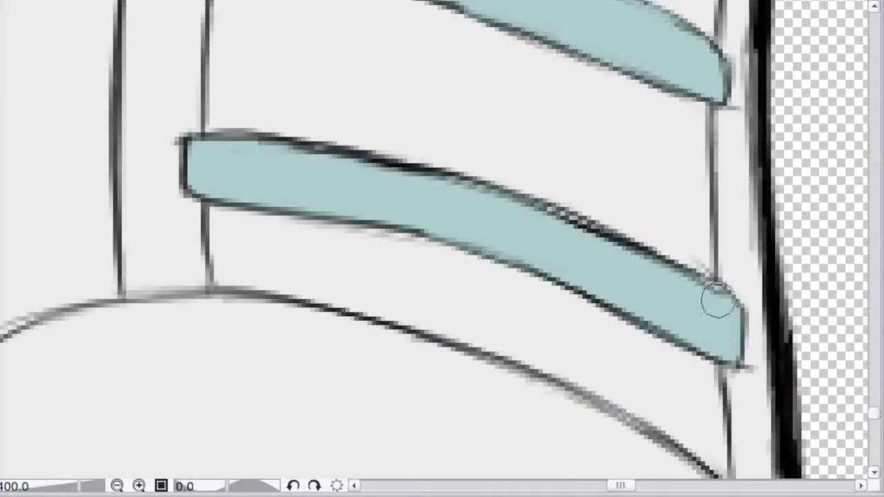
# Check the other shoe up close for uncoloured gaps
pyautogui.hotkey('ctrl', '-')
pyautogui.hotkey('ctrl', '-')
pyautogui.hotkey('ctrl', '-')
pyautogui.moveTo(874, 413); pyautogui.dragTo(874, 424)
pyautogui.moveTo(620, 485); pyautogui.dragTo(575, 485)
pyautogui.hotkey('ctrl', '+')
pyautogui.hotkey('ctrl', '+')
pyautogui.hotkey('ctrl', '+')
pyautogui.moveTo(874, 424); pyautogui.dragTo(874, 381)
# Paint the white of the figure's right eye, filling it out to the inner corner
pyautogui.hotkey('ctrl', '-')
pyautogui.hotkey('ctrl', '-')
pyautogui.hotkey('ctrl', '-')
pyautogui.moveTo(579, 486); pyautogui.dragTo(594, 485)
pyautogui.moveTo(874, 381); pyautogui.dragTo(874, 93)
pyautogui.moveTo(598, 485); pyautogui.dragTo(586, 485)
pyautogui.hotkey('ctrl', '+')
pyautogui.hotkey('ctrl', '+')
pyautogui.hotkey('ctrl', '+')
pyautogui.moveTo(93, 142)
pyautogui.mouseDown()
pyautogui.moveTo(99, 241)
pyautogui.moveTo(248, 304)
pyautogui.mouseUp()
pyautogui.moveTo(578, 485); pyautogui.dragTo(572, 485)
pyautogui.moveTo(197, 142)
pyautogui.mouseDown()
pyautogui.moveTo(172, 235)
pyautogui.moveTo(240, 332)
pyautogui.moveTo(392, 350)
pyautogui.moveTo(442, 304)
pyautogui.mouseUp()
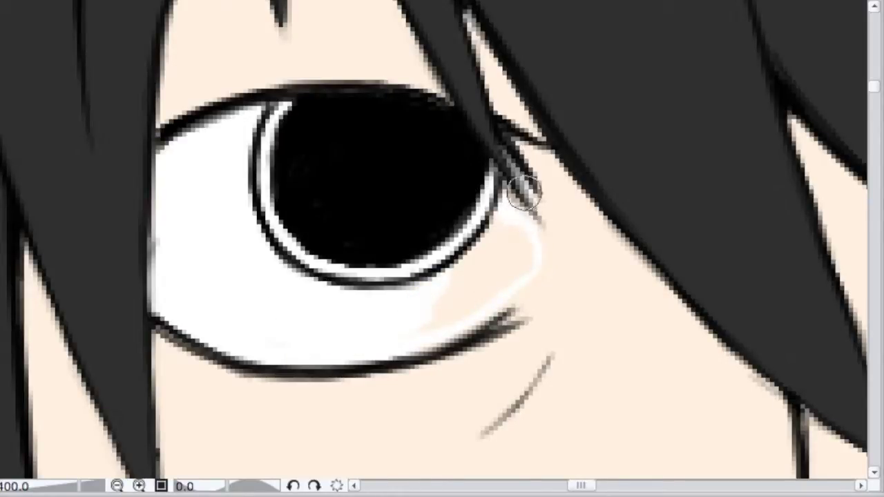
pyautogui.moveTo(527, 259)
pyautogui.mouseDown()
pyautogui.moveTo(435, 316)
pyautogui.moveTo(453, 254)
pyautogui.mouseUp()
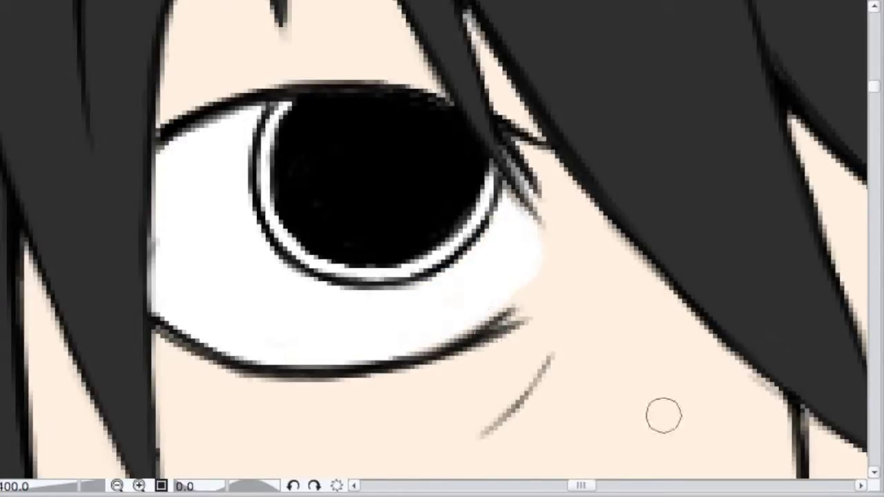
# Paint the white of the figure's left eye out to both corners
pyautogui.moveTo(581, 485); pyautogui.dragTo(594, 485)
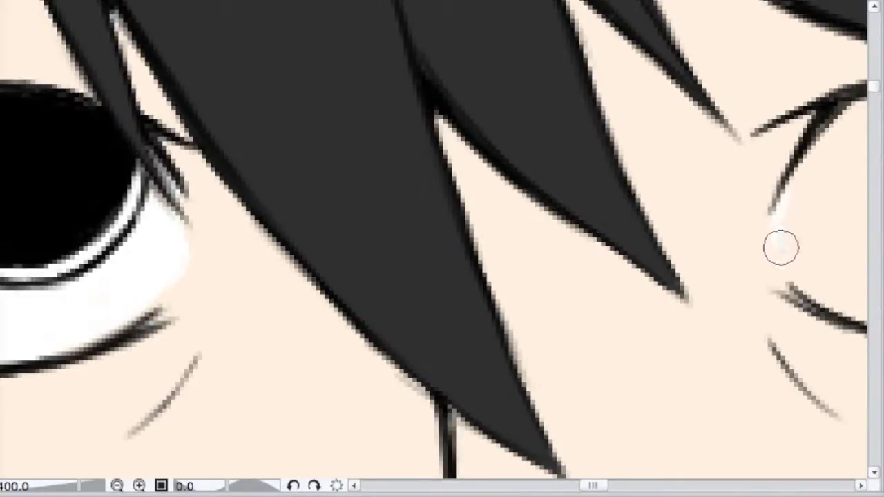
pyautogui.hscroll(6, 824, 277)
pyautogui.moveTo(452, 105)
pyautogui.mouseDown()
pyautogui.moveTo(383, 212)
pyautogui.moveTo(375, 246)
pyautogui.moveTo(438, 308)
pyautogui.moveTo(480, 315)
pyautogui.mouseUp()
pyautogui.moveTo(558, 329)
pyautogui.mouseDown()
pyautogui.moveTo(681, 310)
pyautogui.moveTo(760, 214)
pyautogui.moveTo(606, 297)
pyautogui.moveTo(451, 256)
pyautogui.moveTo(519, 292)
pyautogui.mouseUp()
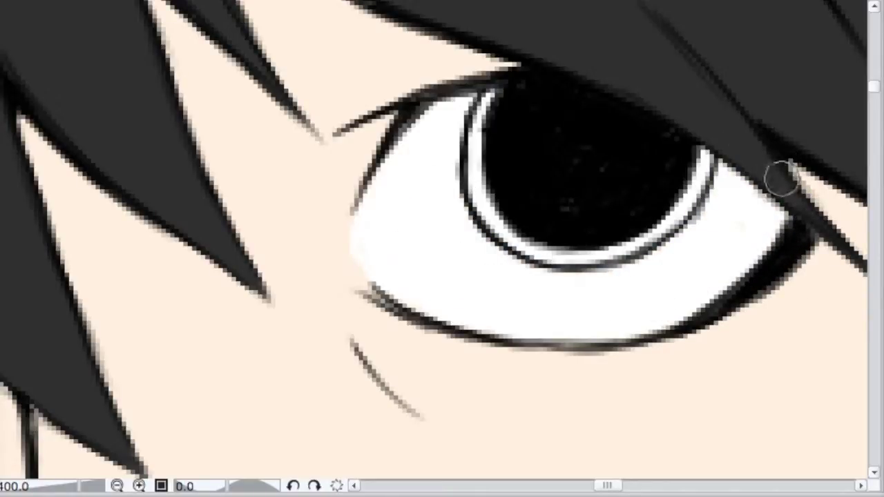
# Colour the thin iris ring around the black pupil dark grey in both eyes
pyautogui.scroll(-5, 782, 178)
pyautogui.scroll(5, 781, 178)
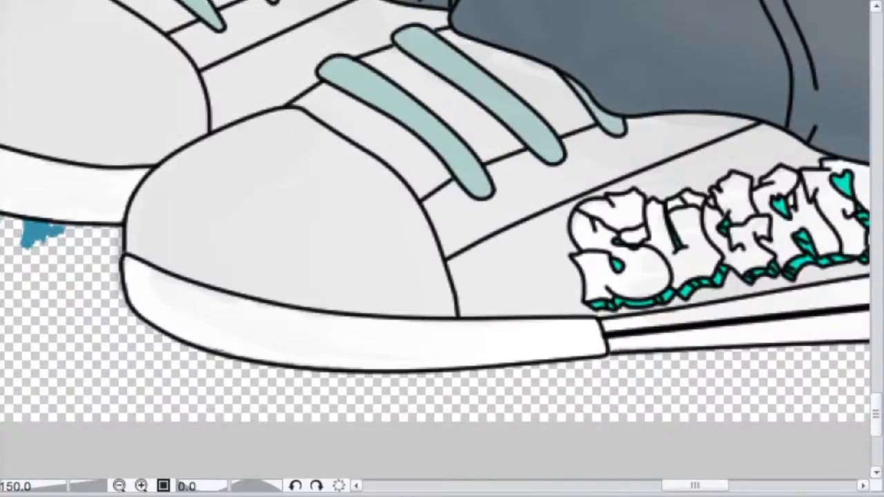
pyautogui.moveTo(476, 21)
pyautogui.mouseDown()
pyautogui.moveTo(493, 89)
pyautogui.moveTo(486, 180)
pyautogui.moveTo(560, 247)
pyautogui.moveTo(689, 170)
pyautogui.moveTo(578, 197)
pyautogui.mouseUp()
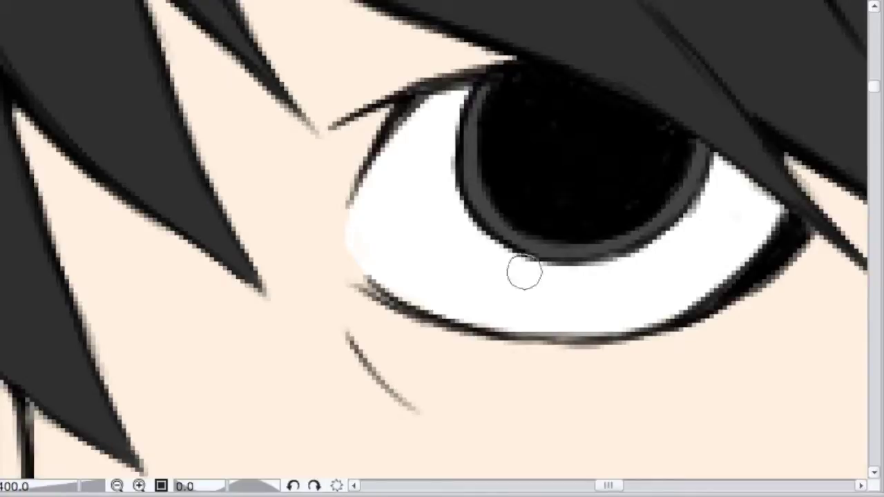
pyautogui.moveTo(608, 486); pyautogui.dragTo(580, 489)
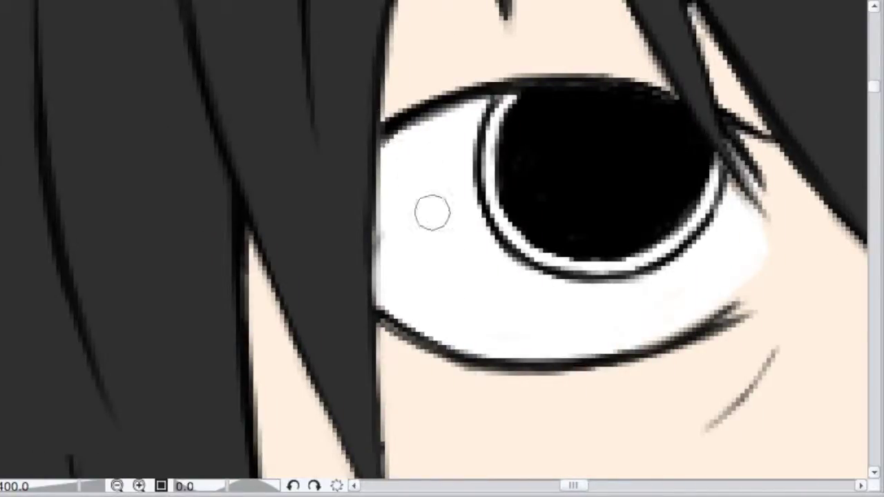
pyautogui.moveTo(502, 119)
pyautogui.mouseDown()
pyautogui.moveTo(517, 207)
pyautogui.moveTo(573, 264)
pyautogui.moveTo(642, 256)
pyautogui.moveTo(709, 181)
pyautogui.mouseUp()
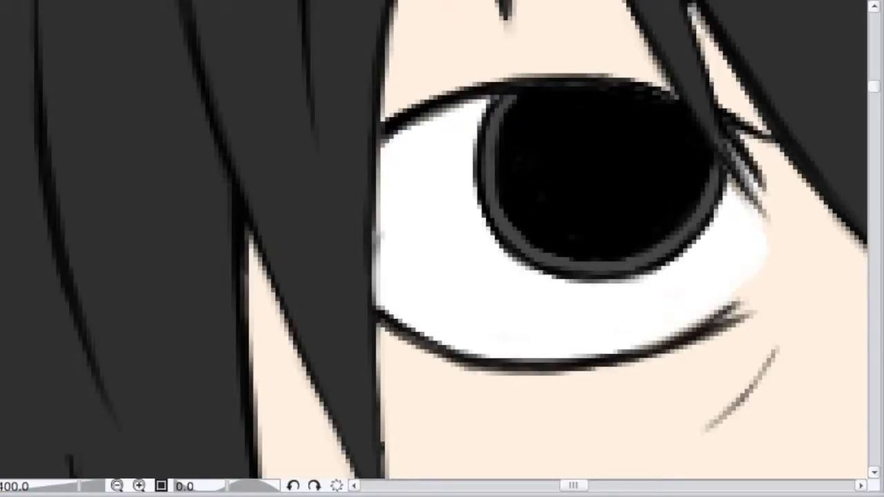
# Review the coloured eyes, face and cap both close up and with the whole head in view
pyautogui.hotkey('ctrl', '-')
pyautogui.hotkey('ctrl', '-')
pyautogui.hotkey('ctrl', '-')
pyautogui.moveTo(474, 217); pyautogui.dragTo(430, 300)
pyautogui.hotkey('ctrl', '+')
pyautogui.hotkey('ctrl', '+')
pyautogui.hotkey('ctrl', '-')
pyautogui.hotkey('ctrl', '-')
pyautogui.hotkey('ctrl', '-')
pyautogui.hotkey('ctrl', '-')
pyautogui.moveTo(442, 414); pyautogui.dragTo(442, 442)
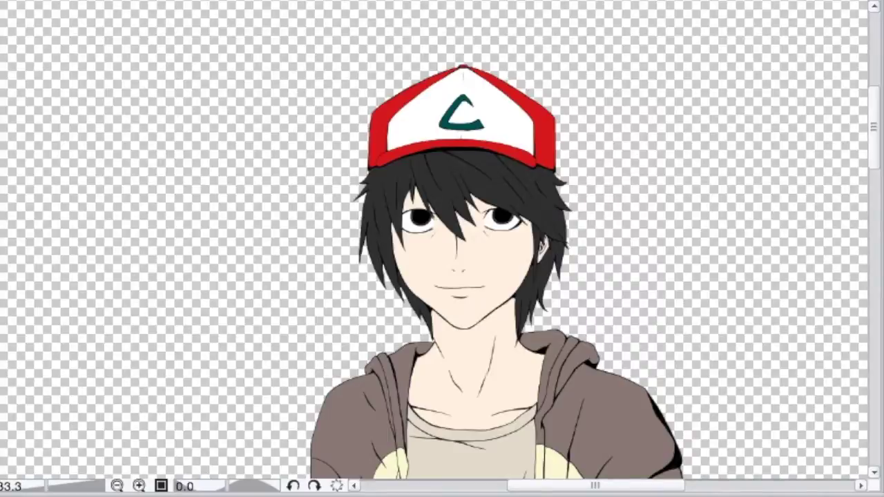
pyautogui.scroll(3, 456, 249)
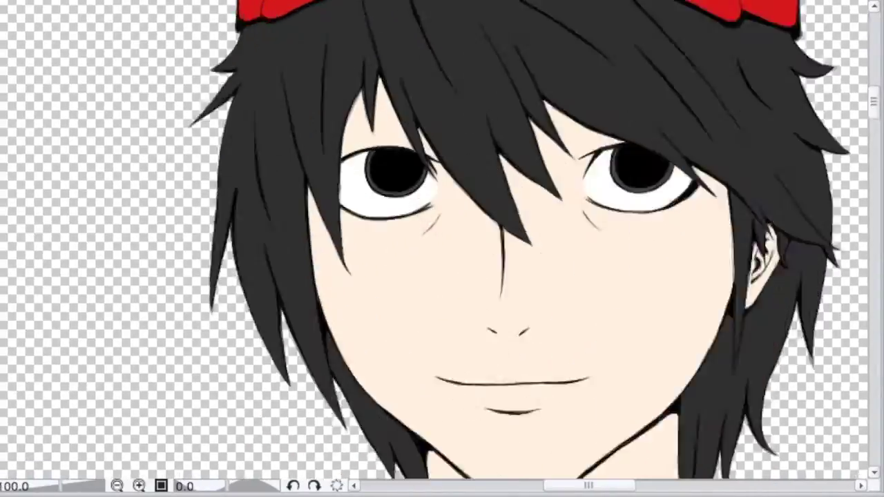
pyautogui.scroll(-3, 455, 248)
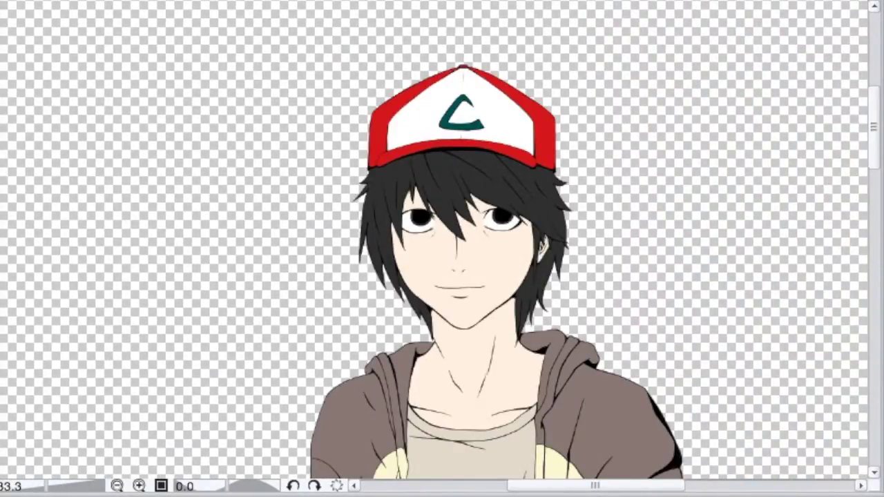
pyautogui.click(473, 353)
pyautogui.keyDown('shift'); pyautogui.click(501, 274); pyautogui.keyUp('shift')
pyautogui.hotkey('ctrl', '+')
pyautogui.hotkey('ctrl', '+')
pyautogui.hotkey('ctrl', '+')
pyautogui.hotkey('ctrl', '+')
pyautogui.keyDown('shift'); pyautogui.click(646, 100); pyautogui.keyUp('shift')
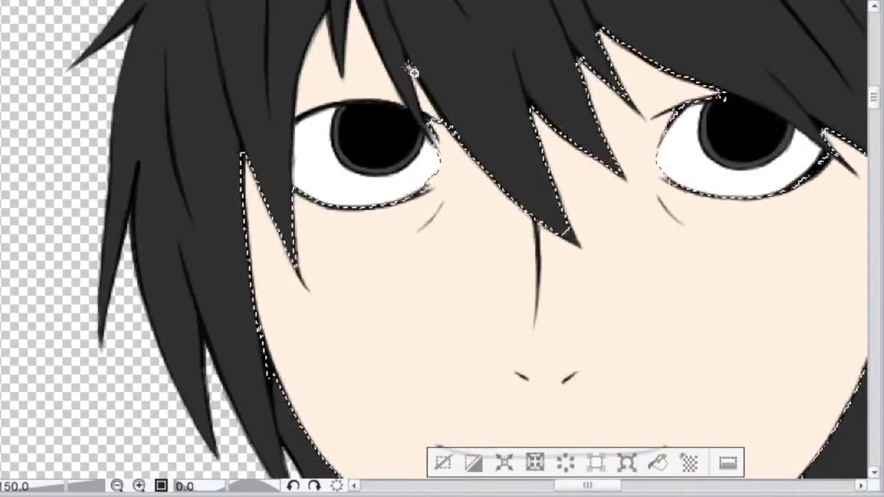
pyautogui.click(442, 462)
# Select the skin of the face and the bare skin between the figure's left sleeve and the trouser pocket
pyautogui.click(452, 218)
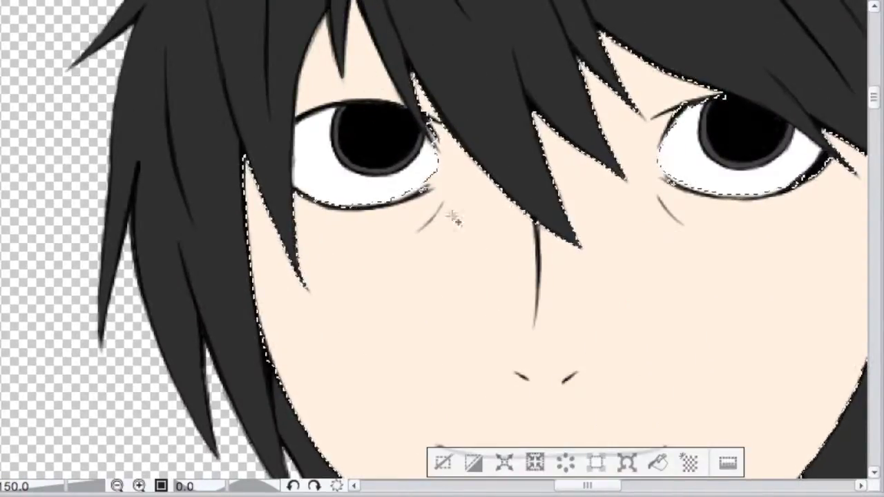
pyautogui.scroll(-3, 649, 150)
pyautogui.hscroll(5, 649, 150)
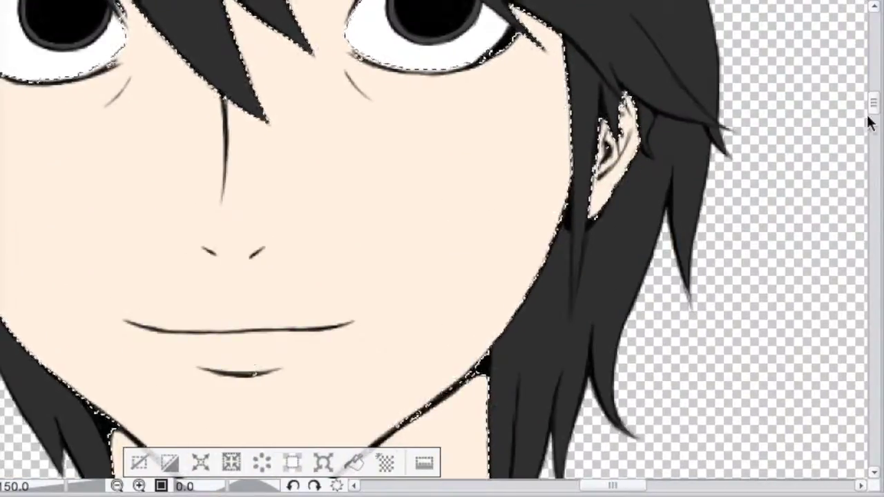
pyautogui.scroll(-10, 648, 150)
pyautogui.hscroll(2, 647, 150)
pyautogui.hscroll(-2, 515, 110)
pyautogui.click(515, 110)
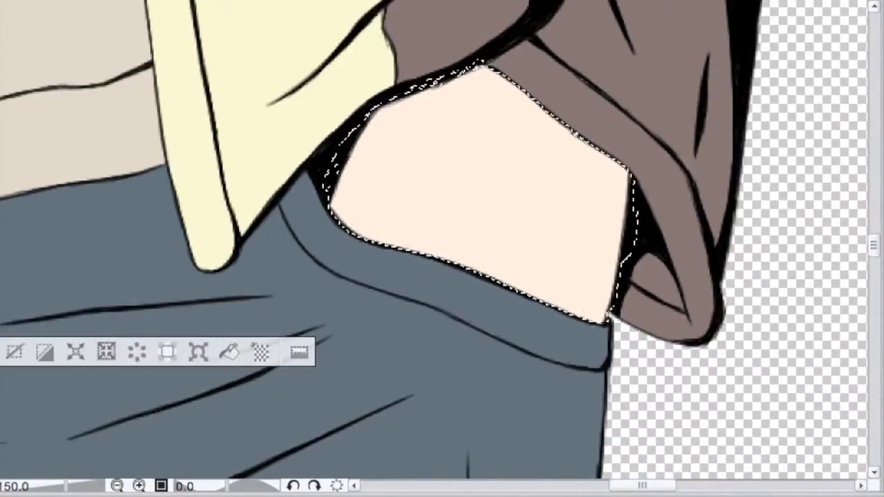
# Add the bare skin at the figure's right trouser pocket and the exposed ankle to the skin selection
pyautogui.hscroll(-12, 515, 111)
pyautogui.click(515, 104)
pyautogui.hotkey('ctrl', 'z')
pyautogui.scroll(2, 302, 42)
pyautogui.hscroll(2, 301, 41)
pyautogui.hscroll(-2, 509, 172)
pyautogui.scroll(-1, 509, 171)
pyautogui.click(509, 172)
pyautogui.scroll(-15, 509, 172)
pyautogui.hscroll(7, 509, 171)
pyautogui.scroll(2, 509, 172)
pyautogui.click(410, 332)
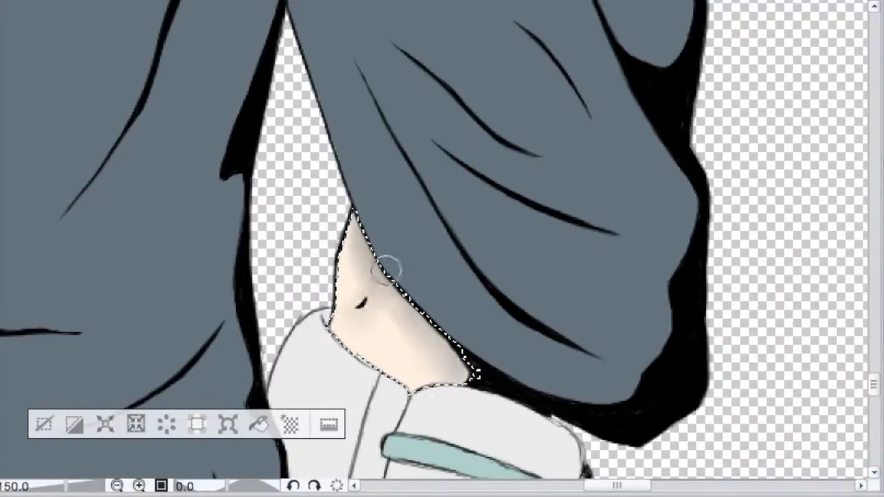
# Paint soft brownish shading along the edges of the bare ankle and the skin at the figure's right pocket
pyautogui.moveTo(457, 372); pyautogui.dragTo(358, 298)
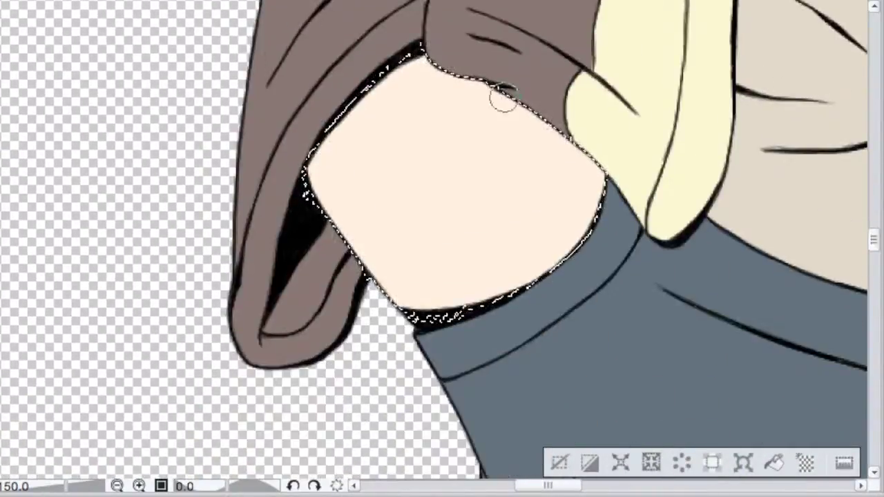
pyautogui.moveTo(317, 184)
pyautogui.mouseDown()
pyautogui.moveTo(316, 233)
pyautogui.moveTo(360, 135)
pyautogui.mouseUp()
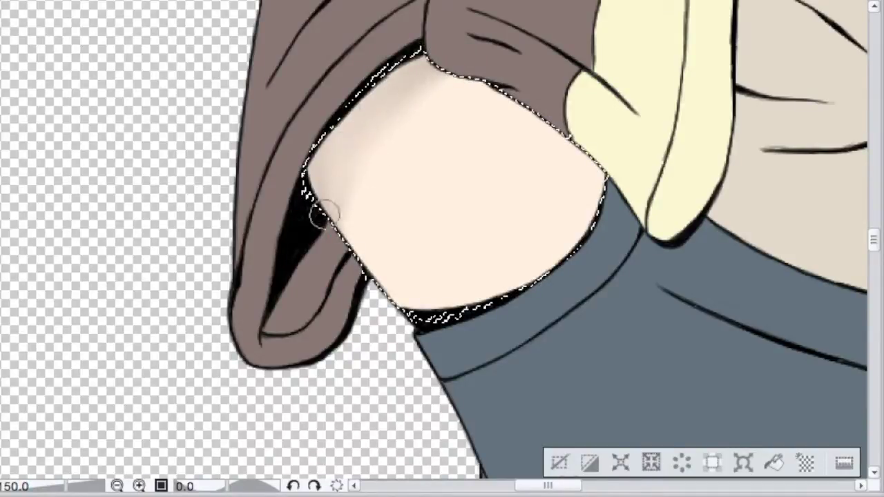
pyautogui.moveTo(318, 173); pyautogui.dragTo(385, 87)
pyautogui.moveTo(637, 93)
pyautogui.mouseDown()
pyautogui.moveTo(568, 211)
pyautogui.moveTo(438, 107)
pyautogui.moveTo(598, 211)
pyautogui.moveTo(542, 143)
pyautogui.mouseUp()
pyautogui.moveTo(551, 187)
pyautogui.mouseDown()
pyautogui.moveTo(572, 179)
pyautogui.moveTo(564, 183)
pyautogui.mouseUp()
pyautogui.moveTo(482, 141)
pyautogui.mouseDown()
pyautogui.moveTo(421, 162)
pyautogui.moveTo(400, 109)
pyautogui.moveTo(532, 229)
pyautogui.mouseUp()
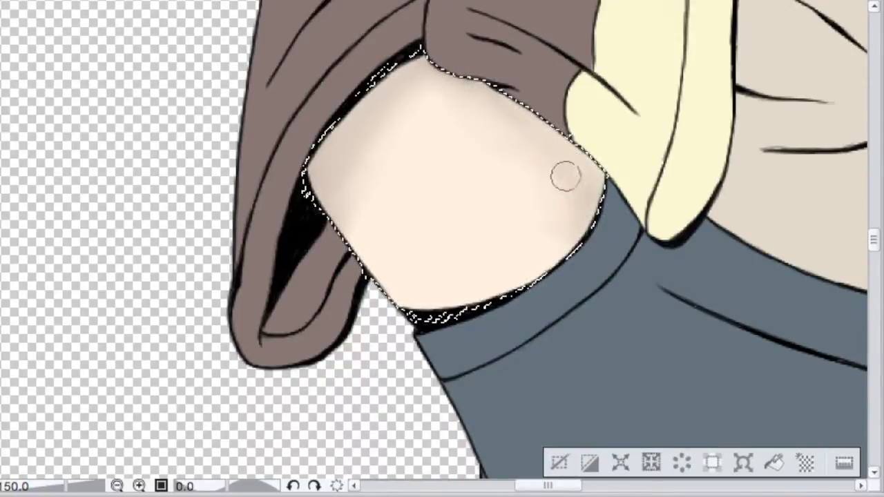
pyautogui.moveTo(554, 224)
pyautogui.mouseDown()
pyautogui.moveTo(493, 276)
pyautogui.moveTo(586, 200)
pyautogui.mouseUp()
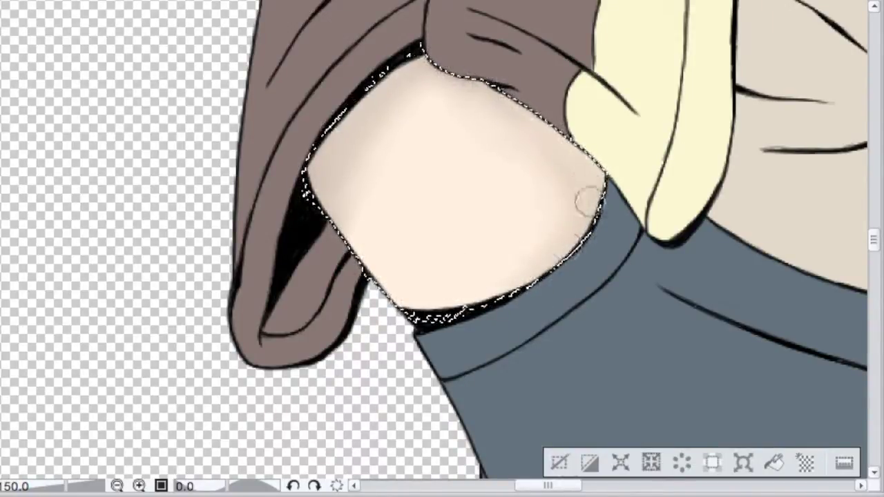
pyautogui.moveTo(524, 276)
pyautogui.mouseDown()
pyautogui.moveTo(517, 282)
pyautogui.moveTo(355, 192)
pyautogui.moveTo(372, 158)
pyautogui.moveTo(482, 116)
pyautogui.mouseUp()
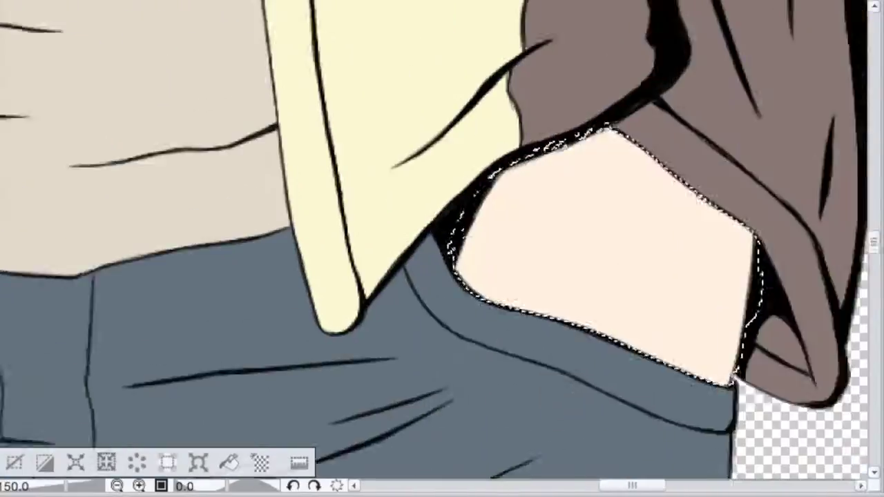
# Shade the edges of the bare skin at the figure's left pocket with the same soft tone
pyautogui.moveTo(483, 159); pyautogui.dragTo(419, 248)
pyautogui.moveTo(531, 169)
pyautogui.mouseDown()
pyautogui.moveTo(651, 203)
pyautogui.moveTo(663, 329)
pyautogui.moveTo(653, 368)
pyautogui.moveTo(678, 320)
pyautogui.mouseUp()
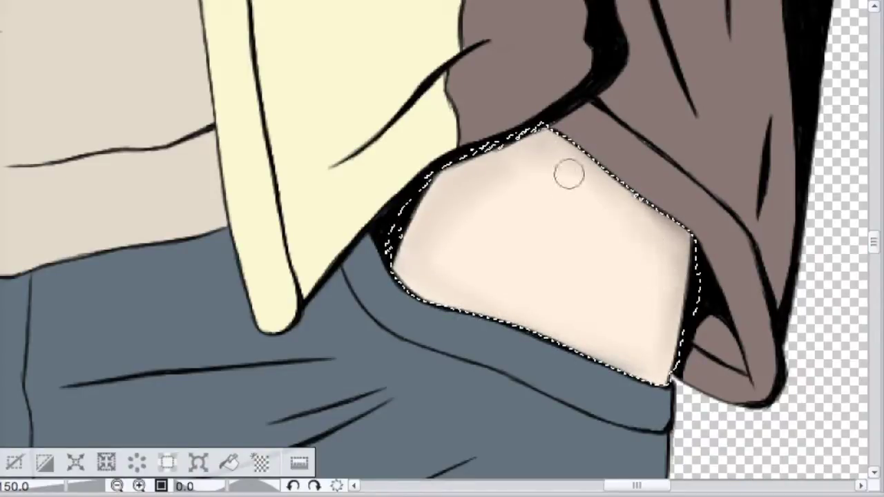
pyautogui.moveTo(568, 174); pyautogui.dragTo(399, 222)
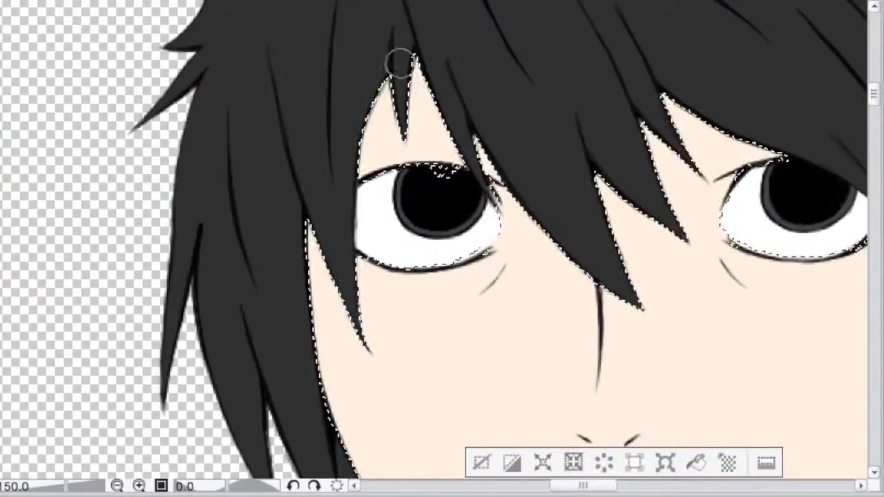
# Shade the face beneath the hair fringe and down the cheek edge on the figure's right
pyautogui.moveTo(394, 63)
pyautogui.mouseDown()
pyautogui.moveTo(413, 36)
pyautogui.moveTo(351, 177)
pyautogui.moveTo(388, 148)
pyautogui.mouseUp()
pyautogui.moveTo(523, 194)
pyautogui.mouseDown()
pyautogui.moveTo(642, 231)
pyautogui.moveTo(661, 83)
pyautogui.moveTo(695, 302)
pyautogui.moveTo(636, 256)
pyautogui.moveTo(686, 197)
pyautogui.moveTo(645, 127)
pyautogui.moveTo(675, 65)
pyautogui.moveTo(669, 159)
pyautogui.mouseUp()
pyautogui.moveTo(367, 341)
pyautogui.mouseDown()
pyautogui.moveTo(359, 251)
pyautogui.moveTo(350, 458)
pyautogui.mouseUp()
# Add faint soft shading around the mouth, lower lip and nose
pyautogui.scroll(-3, 394, 176)
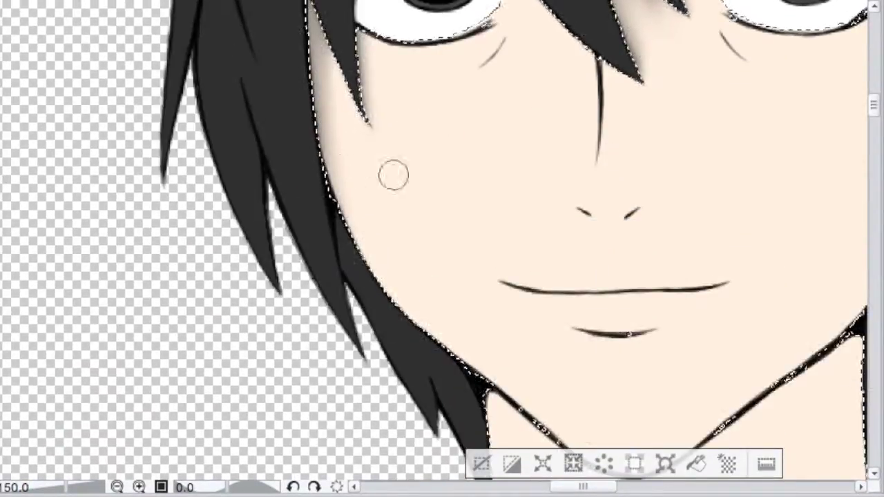
pyautogui.moveTo(627, 335)
pyautogui.mouseDown()
pyautogui.moveTo(686, 310)
pyautogui.moveTo(543, 316)
pyautogui.moveTo(642, 337)
pyautogui.mouseUp()
pyautogui.moveTo(577, 212); pyautogui.dragTo(614, 201)
pyautogui.moveTo(613, 150)
pyautogui.mouseDown()
pyautogui.moveTo(612, 229)
pyautogui.moveTo(636, 134)
pyautogui.mouseUp()
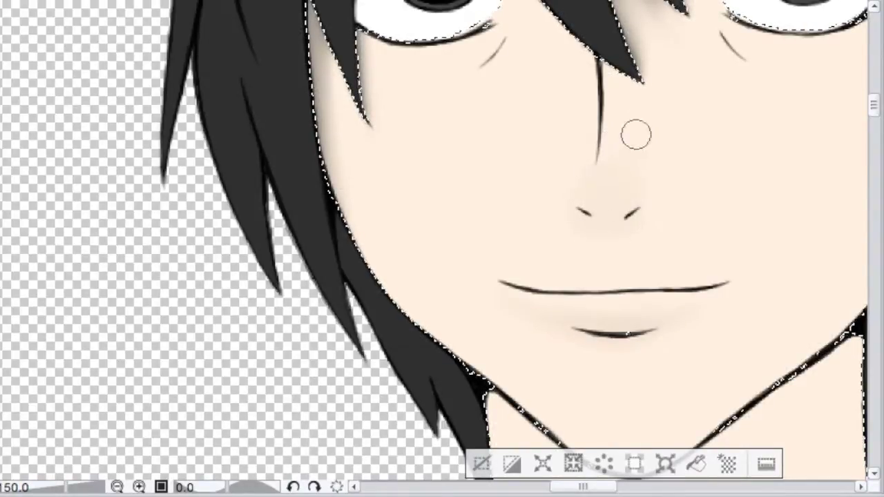
# Touch up the faint shading around the mouth and shade both sides of the jawline down toward the chin
pyautogui.moveTo(567, 304); pyautogui.dragTo(130, 491)
pyautogui.moveTo(565, 259)
pyautogui.mouseDown()
pyautogui.moveTo(529, 335)
pyautogui.moveTo(552, 317)
pyautogui.mouseUp()
pyautogui.moveTo(475, 315)
pyautogui.mouseDown()
pyautogui.moveTo(479, 194)
pyautogui.moveTo(486, 258)
pyautogui.mouseUp()
pyautogui.scroll(-5, 612, 181)
pyautogui.hscroll(-3, 613, 181)
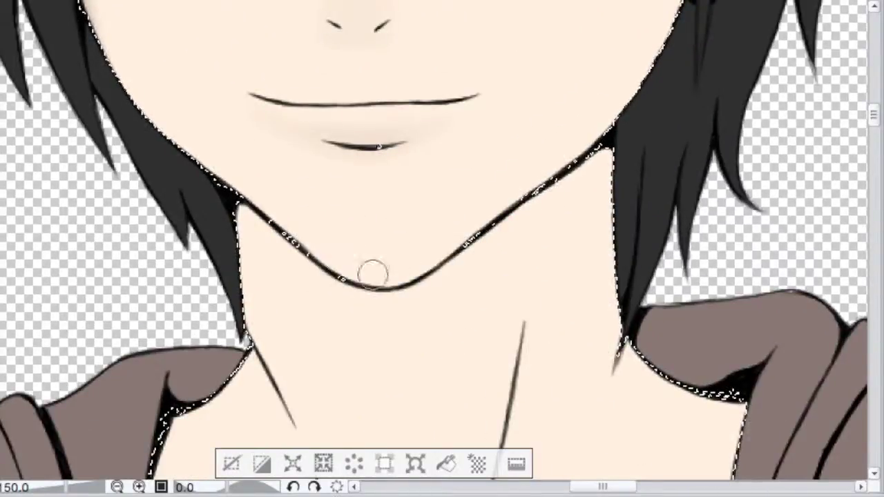
pyautogui.moveTo(567, 141)
pyautogui.mouseDown()
pyautogui.moveTo(673, 20)
pyautogui.moveTo(552, 164)
pyautogui.mouseUp()
pyautogui.moveTo(874, 121); pyautogui.dragTo(874, 109)
pyautogui.moveTo(680, 220)
pyautogui.mouseDown()
pyautogui.moveTo(711, 150)
pyautogui.moveTo(617, 265)
pyautogui.moveTo(683, 136)
pyautogui.moveTo(531, 389)
pyautogui.mouseUp()
pyautogui.moveTo(105, 259); pyautogui.dragTo(182, 341)
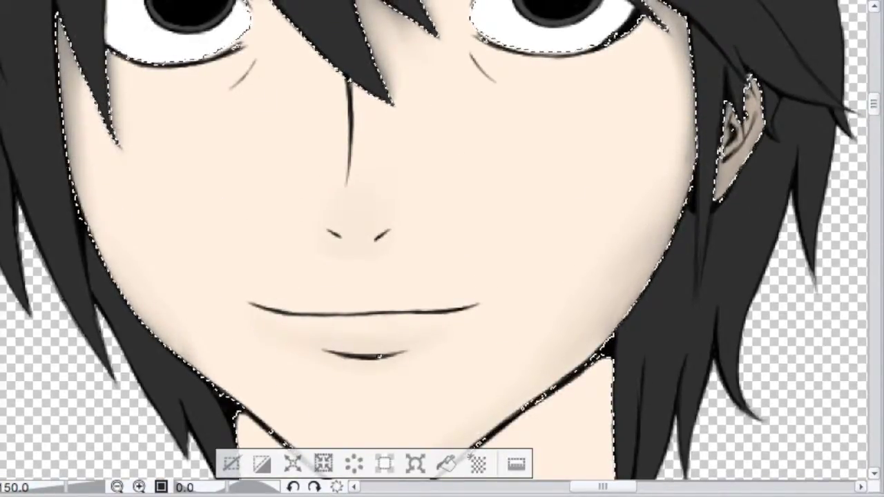
# Paint a soft shadow on the neck directly beneath the jaw and chin
pyautogui.scroll(-3, 710, 115)
pyautogui.moveTo(500, 179)
pyautogui.mouseDown()
pyautogui.moveTo(596, 122)
pyautogui.moveTo(475, 206)
pyautogui.mouseUp()
pyautogui.moveTo(419, 254)
pyautogui.mouseDown()
pyautogui.moveTo(570, 98)
pyautogui.moveTo(483, 205)
pyautogui.moveTo(585, 195)
pyautogui.mouseUp()
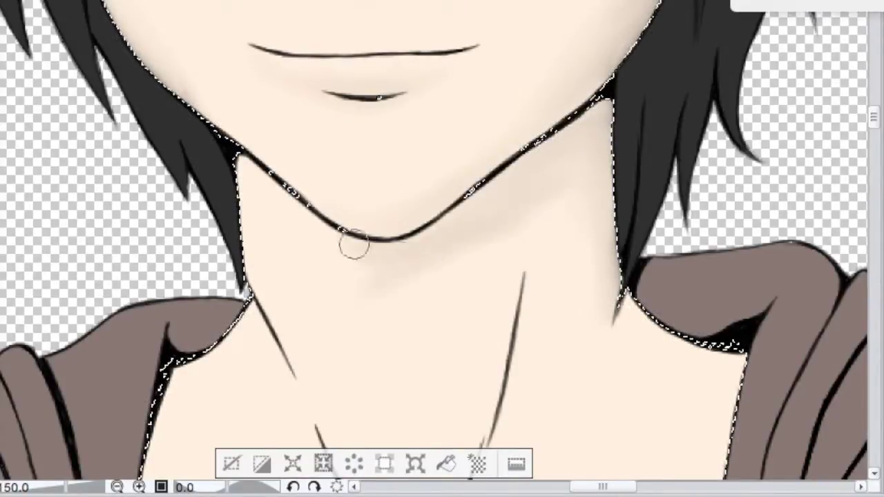
# Shade the chest skin along both jacket edges and the shirt neckline with the soft brownish tone
pyautogui.moveTo(628, 322); pyautogui.dragTo(728, 369)
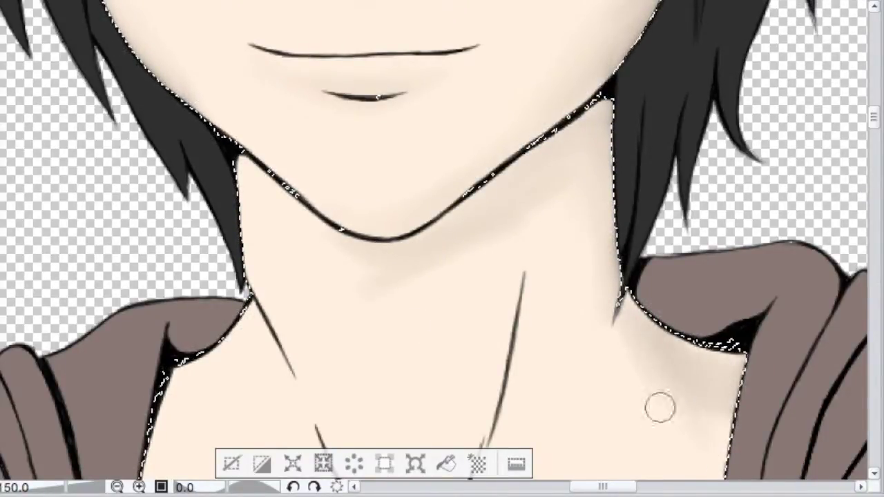
pyautogui.scroll(-5, 507, 341)
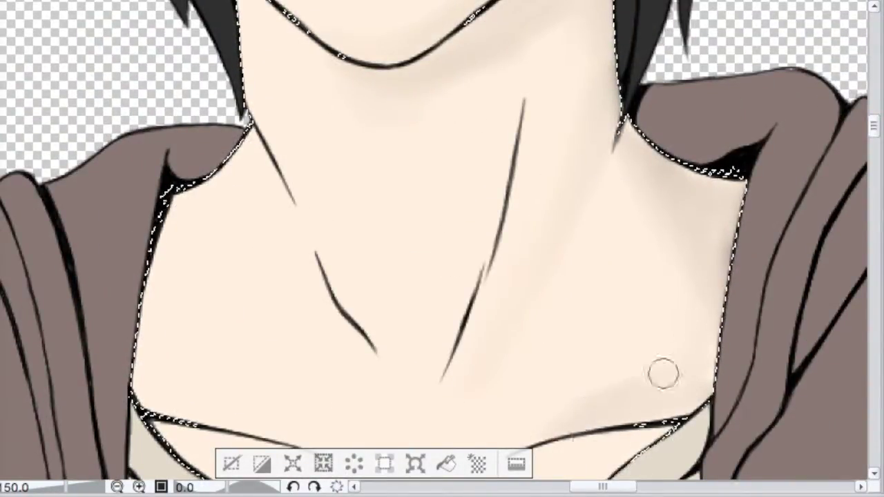
pyautogui.moveTo(181, 207)
pyautogui.mouseDown()
pyautogui.moveTo(152, 361)
pyautogui.moveTo(279, 440)
pyautogui.mouseUp()
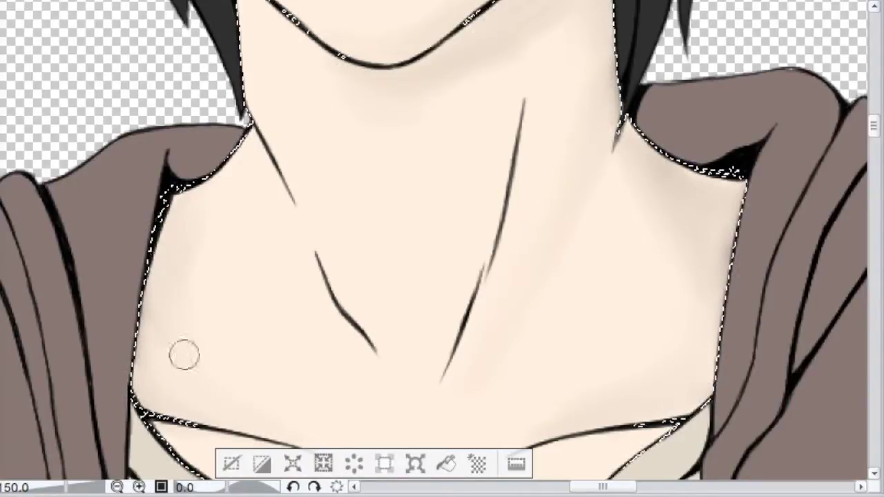
pyautogui.scroll(-3, 183, 355)
pyautogui.moveTo(317, 325)
pyautogui.mouseDown()
pyautogui.moveTo(299, 274)
pyautogui.moveTo(439, 337)
pyautogui.mouseUp()
pyautogui.moveTo(148, 181)
pyautogui.mouseDown()
pyautogui.moveTo(164, 59)
pyautogui.moveTo(152, 199)
pyautogui.mouseUp()
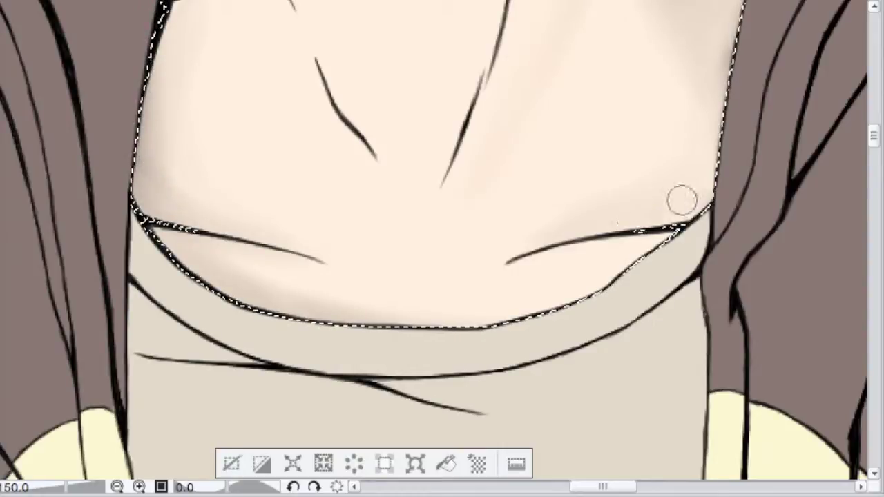
pyautogui.moveTo(681, 200); pyautogui.dragTo(582, 286)
pyautogui.moveTo(700, 184); pyautogui.dragTo(653, 220)
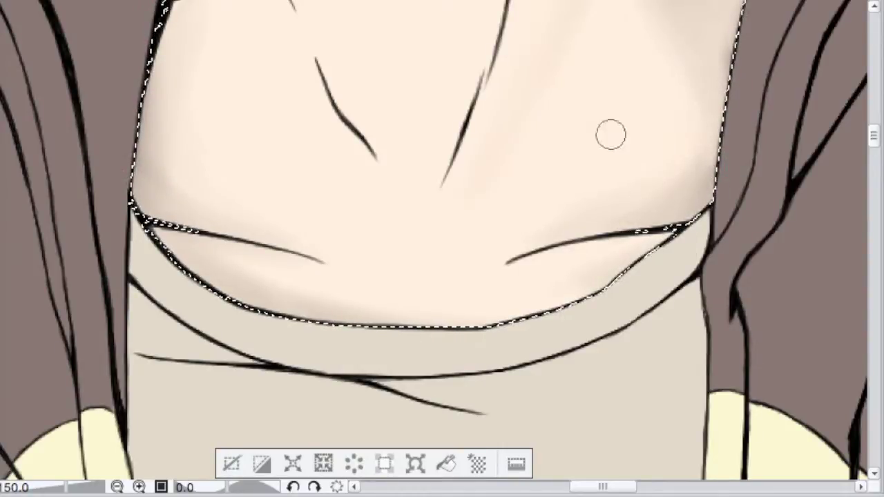
# Deepen the shading where the figure's left shoulder meets the jacket and shade the hollow between the collarbones
pyautogui.scroll(2, 718, 195)
pyautogui.moveTo(718, 195)
pyautogui.mouseDown()
pyautogui.moveTo(734, 134)
pyautogui.moveTo(702, 210)
pyautogui.mouseUp()
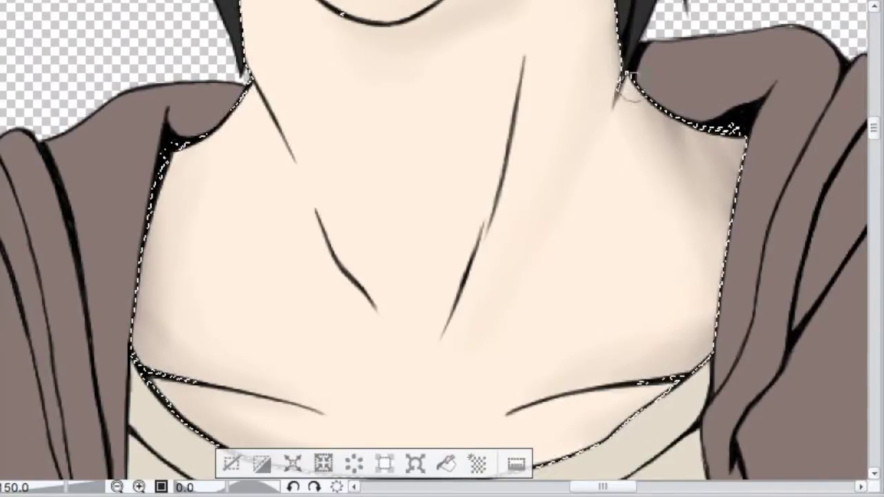
pyautogui.moveTo(735, 182); pyautogui.dragTo(671, 158)
pyautogui.moveTo(363, 277); pyautogui.dragTo(424, 337)
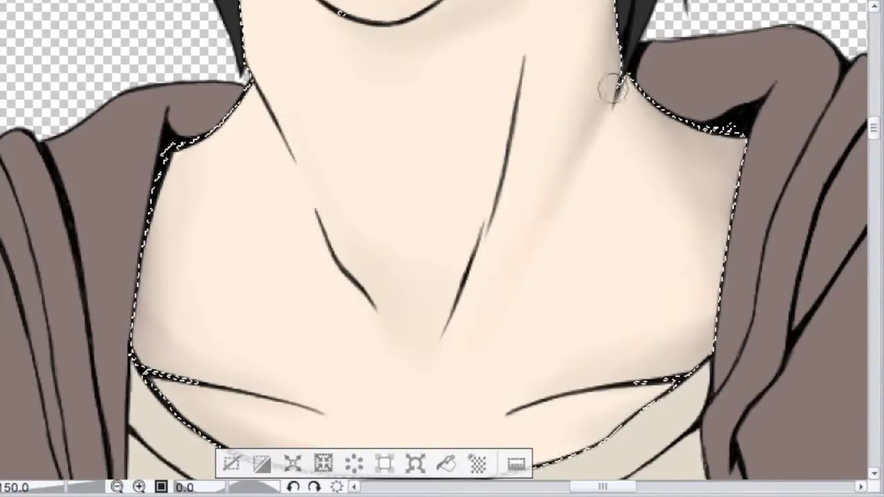
# Deepen the shadow under the jaw and along the figure's left side of the neck, and strengthen the nose shading
pyautogui.scroll(3, 508, 207)
pyautogui.moveTo(584, 208)
pyautogui.mouseDown()
pyautogui.moveTo(578, 125)
pyautogui.moveTo(593, 117)
pyautogui.mouseUp()
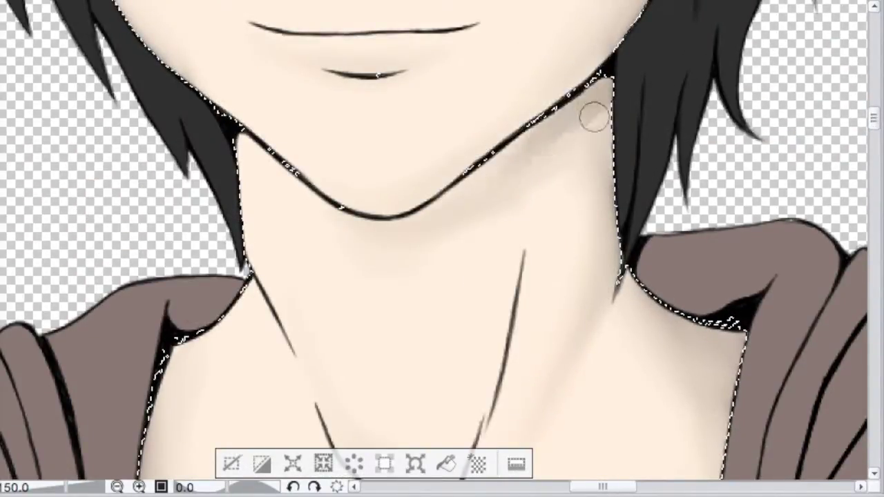
pyautogui.scroll(3, 793, 148)
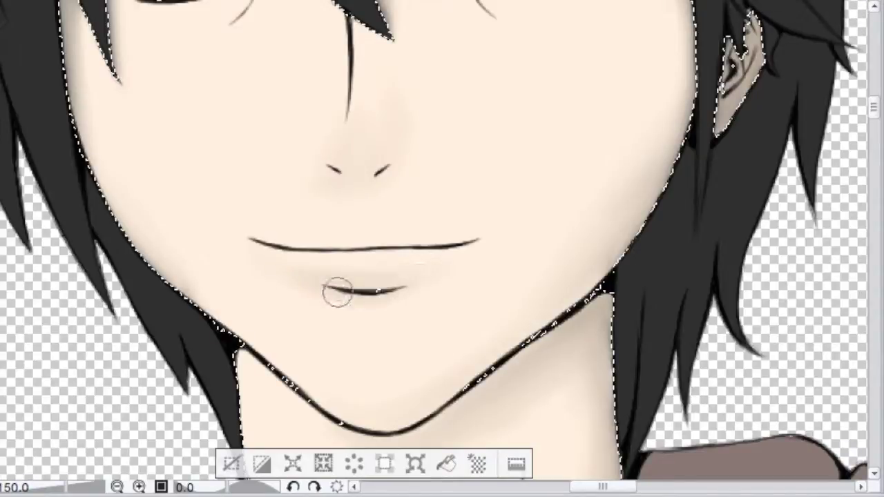
pyautogui.scroll(4, 680, 99)
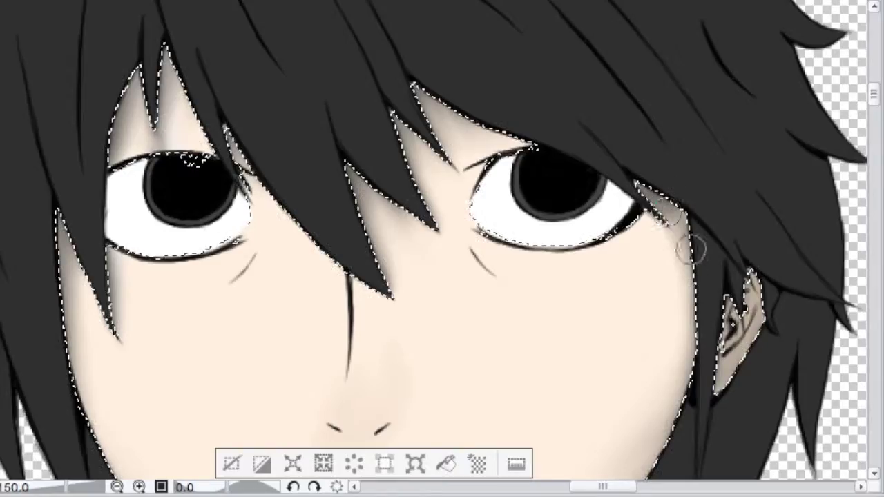
pyautogui.moveTo(876, 92); pyautogui.dragTo(876, 100)
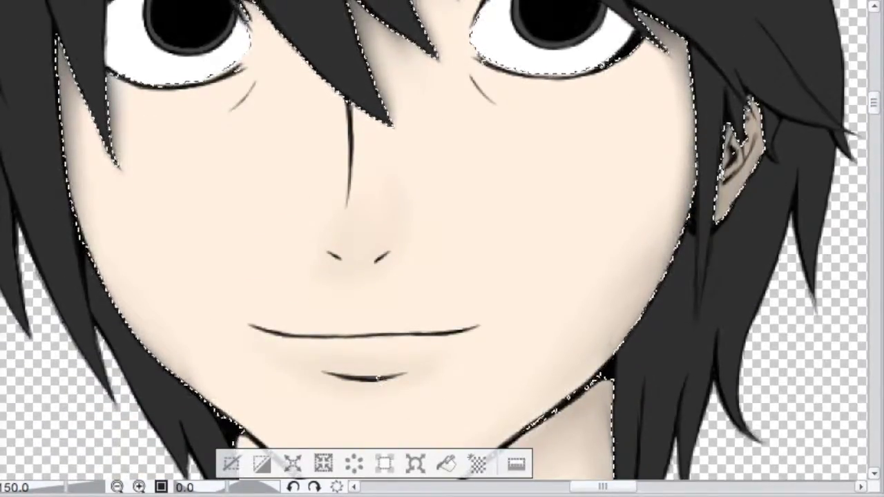
# Examine the face shading from farther out and again up close
pyautogui.hotkey('ctrl', '-')
pyautogui.hotkey('ctrl', '-')
pyautogui.hotkey('ctrl', '-')
pyautogui.hotkey('ctrl', '-')
pyautogui.moveTo(414, 462); pyautogui.dragTo(409, 414)
pyautogui.hotkey('ctrl', '+')
pyautogui.hotkey('ctrl', '+')
pyautogui.hotkey('ctrl', '+')
pyautogui.moveTo(348, 80); pyautogui.dragTo(471, 330)
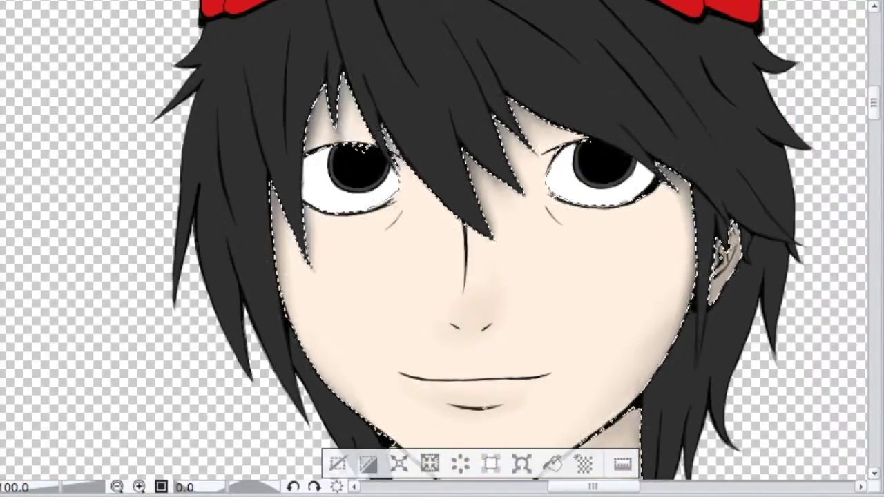
# Paint faint soft highlights on both cheeks and along the nose
pyautogui.scroll(-3, 769, 184)
pyautogui.scroll(5, 618, 261)
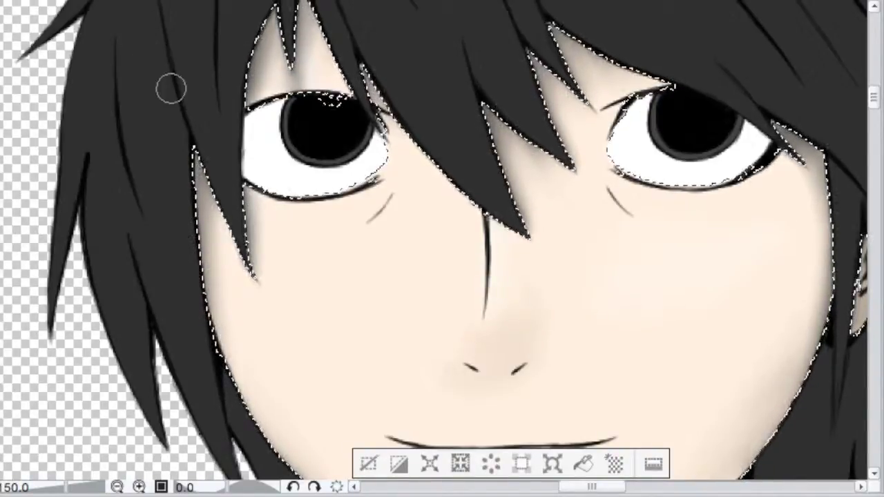
pyautogui.moveTo(338, 262)
pyautogui.mouseDown()
pyautogui.moveTo(259, 241)
pyautogui.moveTo(241, 290)
pyautogui.moveTo(363, 243)
pyautogui.mouseUp()
pyautogui.scroll(-5, 504, 231)
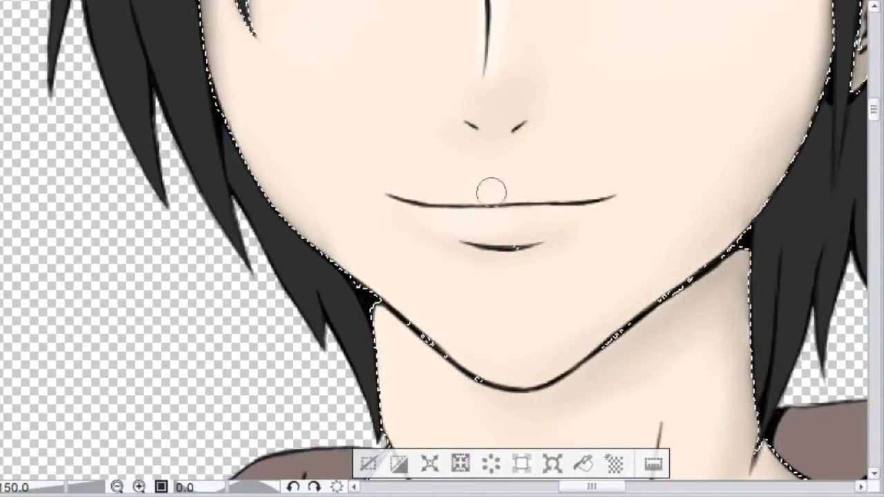
# Add soft highlights to the neck and to the chest around the collarbones and neckline
pyautogui.scroll(-6, 391, 88)
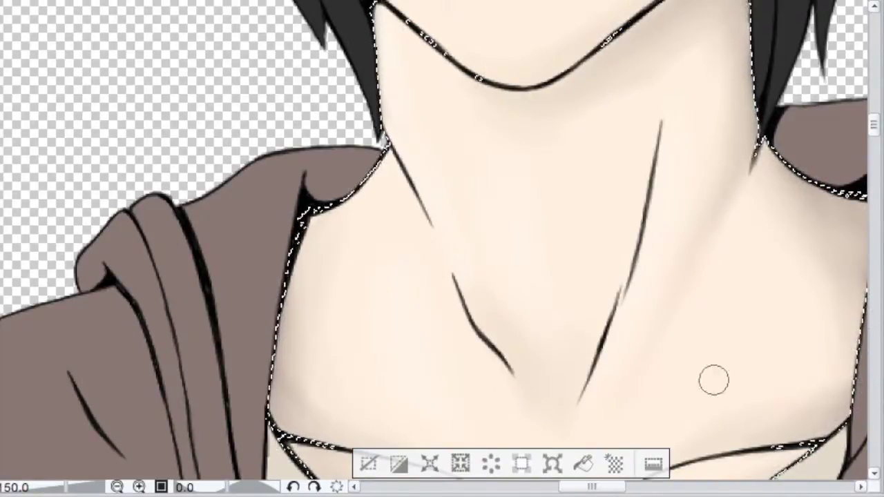
pyautogui.scroll(-3, 759, 281)
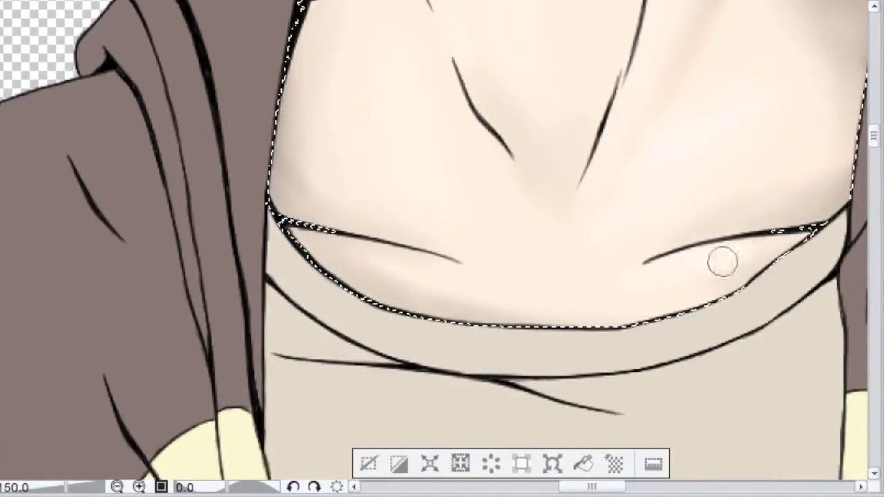
pyautogui.moveTo(454, 263); pyautogui.dragTo(356, 268)
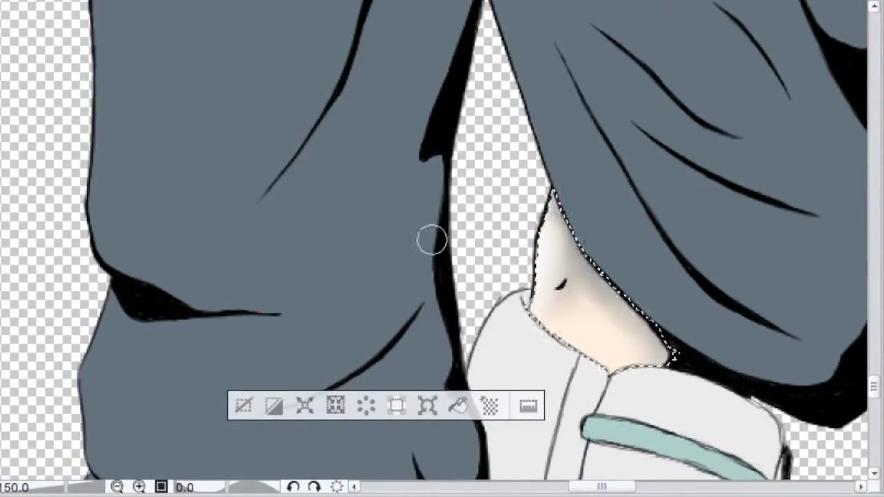
# Soften and lighten the shaded skin of the bare ankle
pyautogui.moveTo(555, 265); pyautogui.dragTo(559, 231)
pyautogui.moveTo(625, 322); pyautogui.dragTo(567, 227)
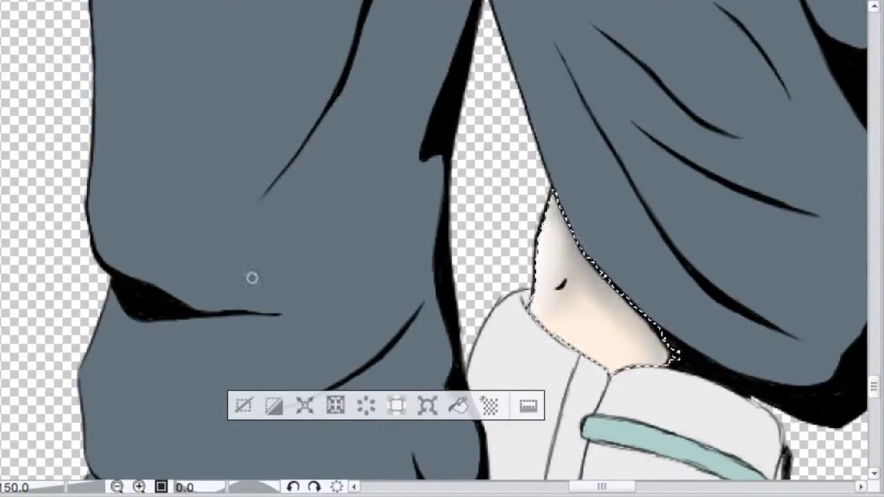
pyautogui.hotkey('ctrl', 'z')
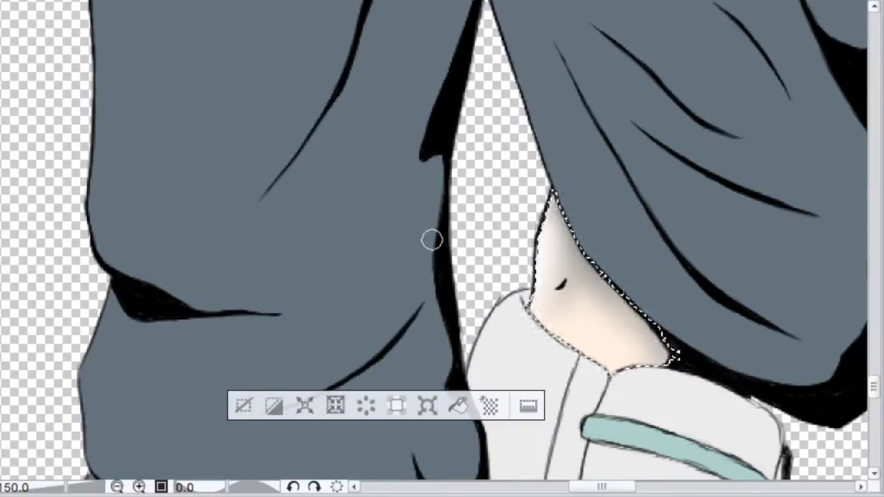
pyautogui.moveTo(601, 354)
pyautogui.mouseDown()
pyautogui.moveTo(625, 310)
pyautogui.moveTo(549, 305)
pyautogui.mouseUp()
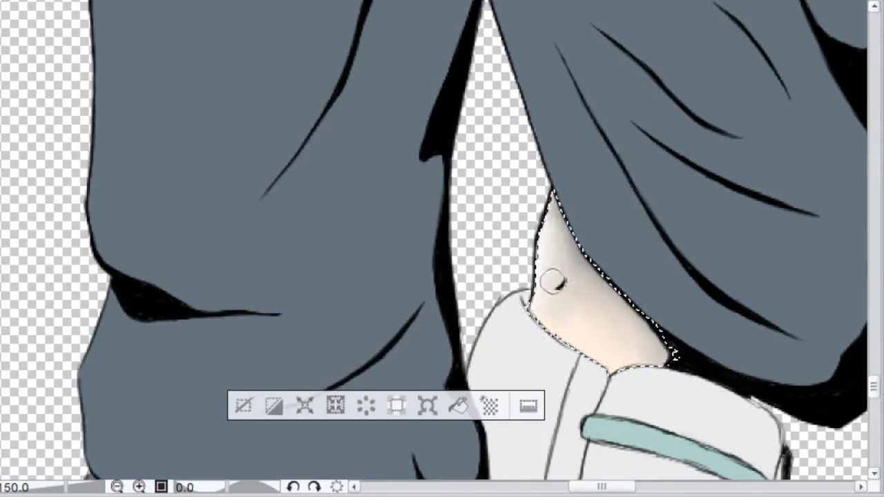
# Check the skin shading on the chest, neck and face, and on the figure as a whole
pyautogui.moveTo(882, 214); pyautogui.dragTo(883, 153)
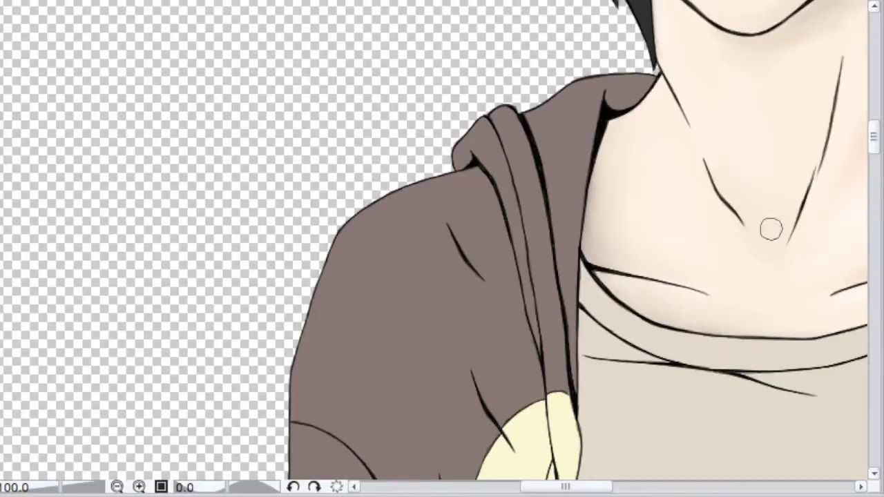
pyautogui.moveTo(566, 486); pyautogui.dragTo(602, 487)
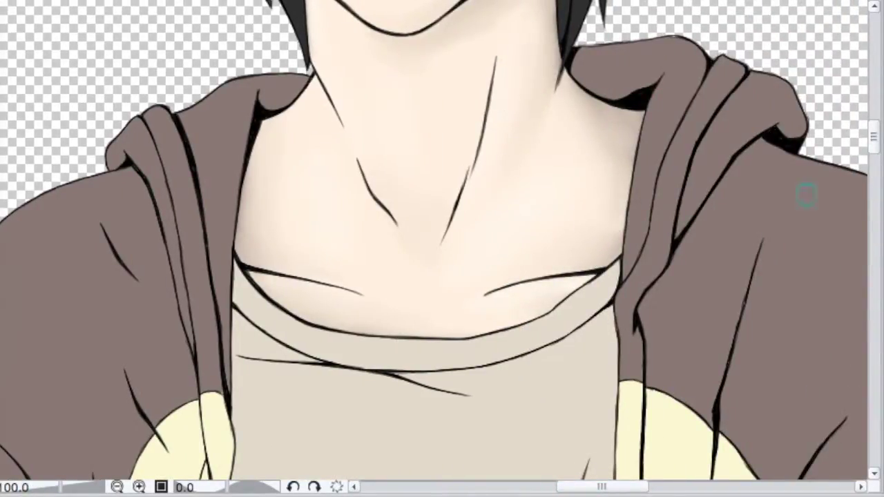
pyautogui.scroll(3, 531, 132)
pyautogui.scroll(4, 419, 122)
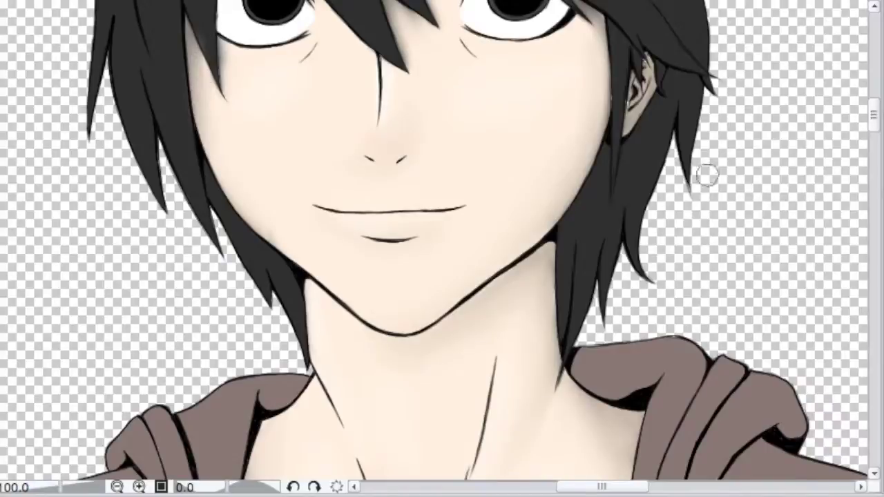
pyautogui.scroll(4, 571, 148)
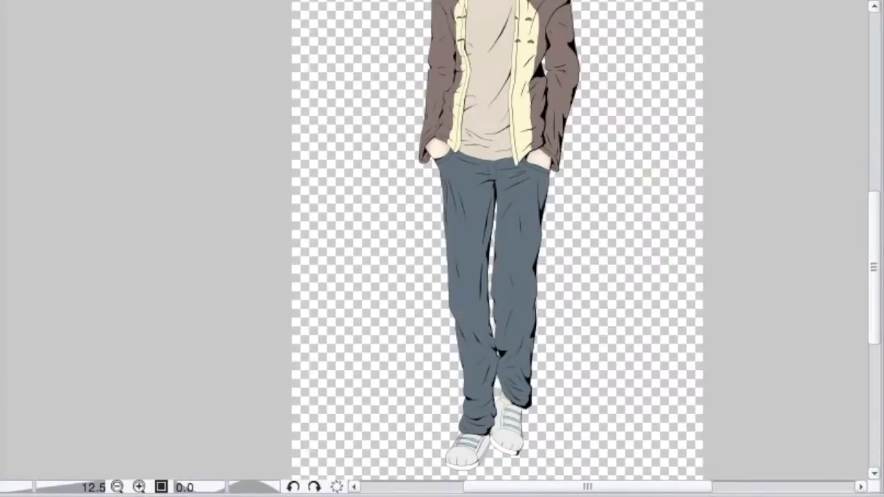
pyautogui.scroll(-1, 497, 240)
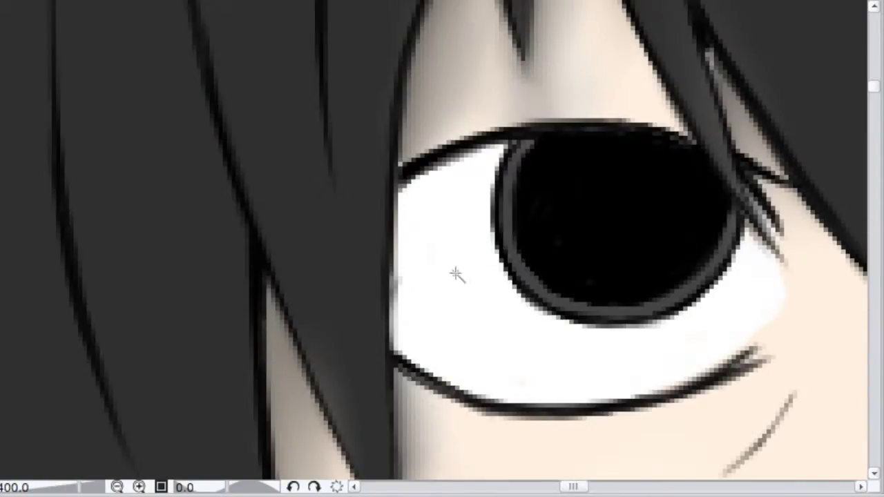
pyautogui.click(455, 274)
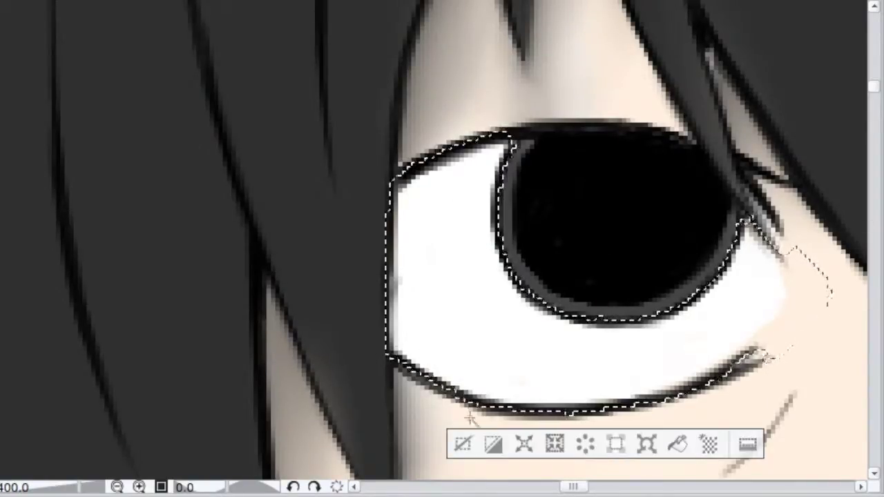
pyautogui.click(463, 446)
pyautogui.click(706, 336)
pyautogui.hotkey('ctrl', 'd')
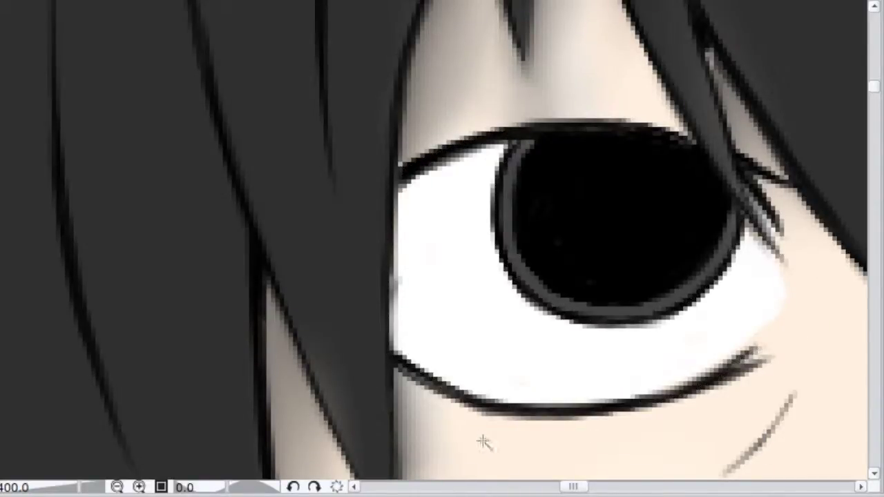
# Select the white of the figure's right eye and paint soft grey shading on both sides of the iris
pyautogui.click(640, 347)
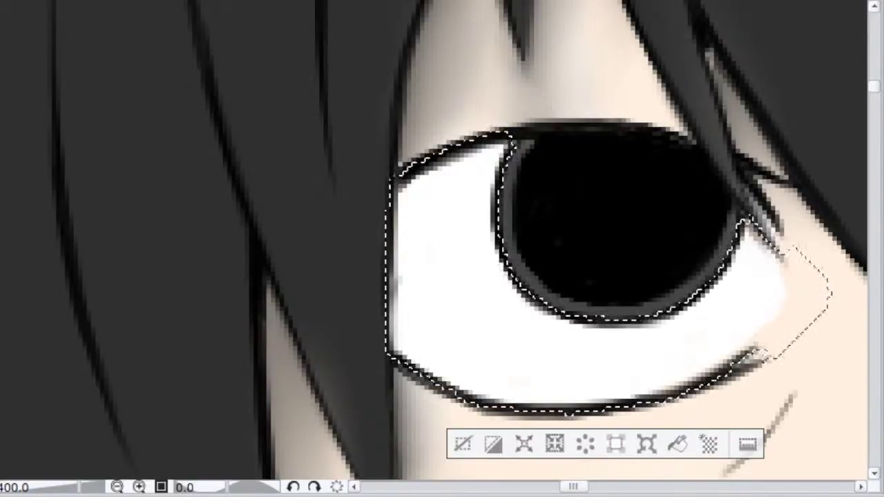
pyautogui.moveTo(494, 166)
pyautogui.mouseDown()
pyautogui.moveTo(430, 269)
pyautogui.moveTo(456, 177)
pyautogui.moveTo(435, 252)
pyautogui.mouseUp()
pyautogui.moveTo(741, 268)
pyautogui.mouseDown()
pyautogui.moveTo(700, 243)
pyautogui.moveTo(683, 276)
pyautogui.moveTo(741, 256)
pyautogui.moveTo(730, 250)
pyautogui.moveTo(803, 256)
pyautogui.mouseUp()
# Shade the white of the figure's left eye beside the iris in the same soft grey and clear the selection
pyautogui.moveTo(574, 487); pyautogui.dragTo(612, 487)
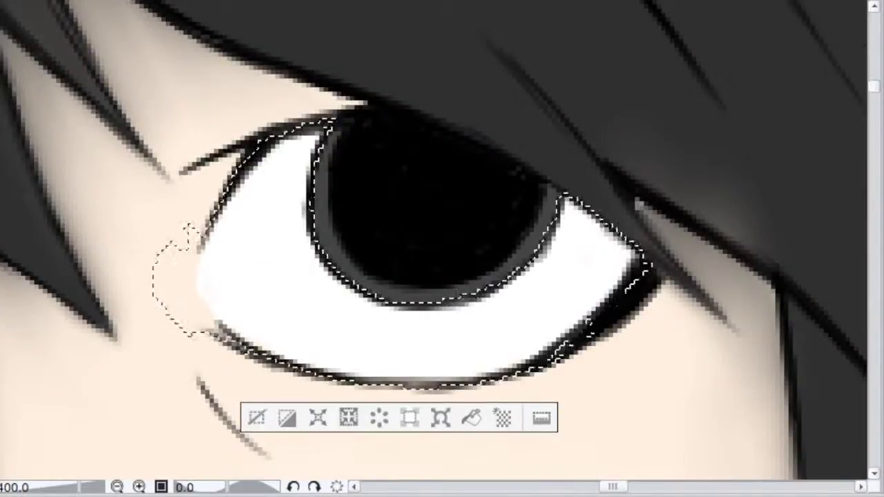
pyautogui.moveTo(538, 235)
pyautogui.mouseDown()
pyautogui.moveTo(562, 276)
pyautogui.moveTo(592, 257)
pyautogui.moveTo(549, 272)
pyautogui.mouseUp()
pyautogui.moveTo(276, 173)
pyautogui.mouseDown()
pyautogui.moveTo(264, 201)
pyautogui.moveTo(268, 195)
pyautogui.moveTo(270, 240)
pyautogui.moveTo(262, 181)
pyautogui.moveTo(289, 285)
pyautogui.moveTo(283, 188)
pyautogui.moveTo(266, 260)
pyautogui.moveTo(274, 225)
pyautogui.moveTo(313, 149)
pyautogui.moveTo(237, 234)
pyautogui.moveTo(312, 278)
pyautogui.moveTo(271, 176)
pyautogui.moveTo(278, 242)
pyautogui.mouseUp()
pyautogui.hotkey('ctrl', '-')
pyautogui.hotkey('ctrl', '-')
pyautogui.hotkey('ctrl', 'd')
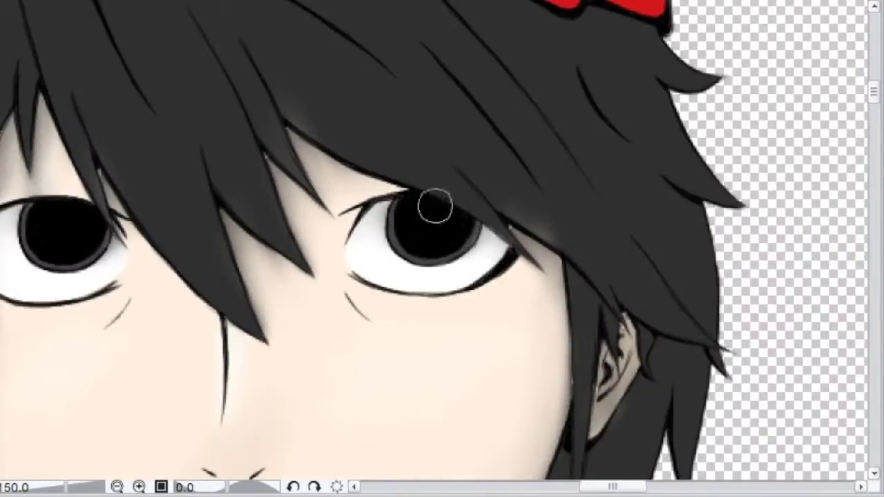
# Refine the soft shading in both eyes around the irises
pyautogui.hotkey('ctrl', '+')
pyautogui.hotkey('ctrl', '+')
pyautogui.hotkey('ctrl', '+')
pyautogui.moveTo(239, 82)
pyautogui.mouseDown()
pyautogui.moveTo(228, 76)
pyautogui.moveTo(237, 214)
pyautogui.mouseUp()
pyautogui.moveTo(655, 180)
pyautogui.mouseDown()
pyautogui.moveTo(610, 253)
pyautogui.moveTo(617, 235)
pyautogui.mouseUp()
pyautogui.moveTo(613, 486); pyautogui.dragTo(579, 486)
pyautogui.moveTo(170, 69); pyautogui.dragTo(156, 274)
pyautogui.moveTo(454, 326); pyautogui.dragTo(543, 244)
# Refine the grey rings around the irises of both eyes with soft tonal strokes
pyautogui.moveTo(580, 487); pyautogui.dragTo(615, 487)
pyautogui.moveTo(103, 39)
pyautogui.mouseDown()
pyautogui.moveTo(72, 78)
pyautogui.moveTo(70, 123)
pyautogui.mouseUp()
pyautogui.moveTo(513, 163)
pyautogui.mouseDown()
pyautogui.moveTo(440, 244)
pyautogui.moveTo(485, 187)
pyautogui.mouseUp()
pyautogui.moveTo(88, 487); pyautogui.dragTo(55, 487)
pyautogui.scroll(10, 486, 156)
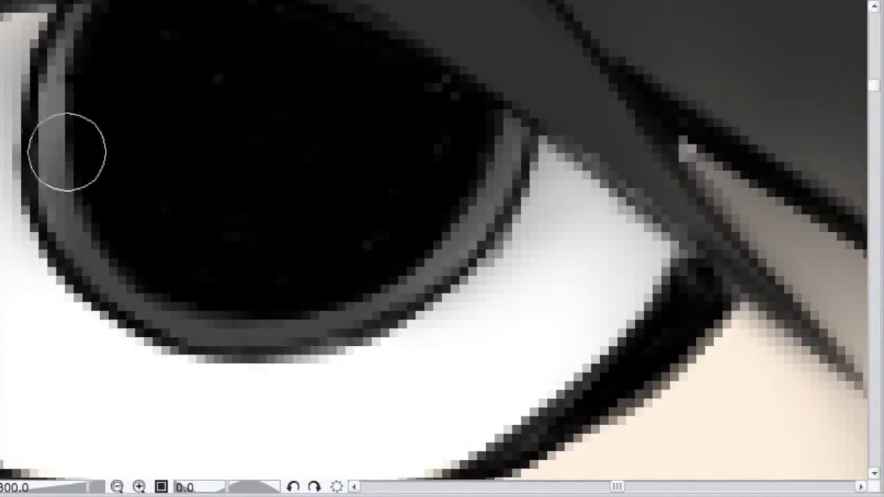
pyautogui.moveTo(617, 487); pyautogui.dragTo(576, 487)
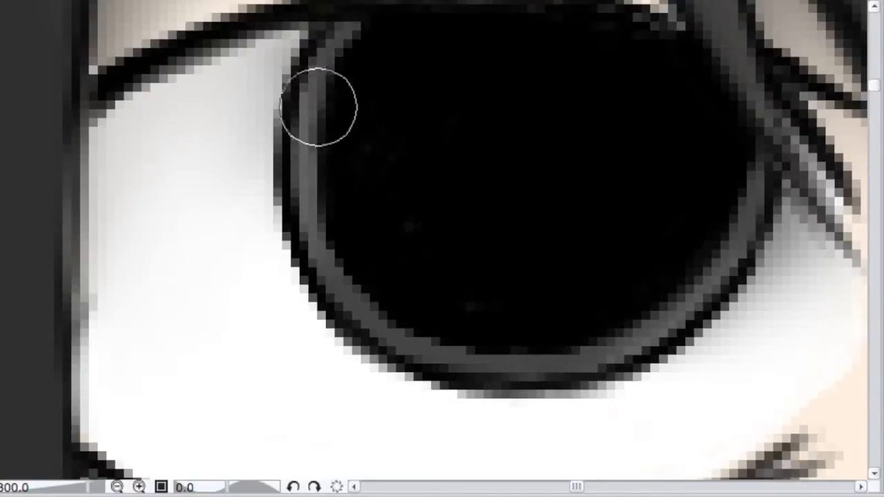
pyautogui.hotkey('ctrl', 'alt', '0')
pyautogui.moveTo(442, 235); pyautogui.dragTo(362, 151)
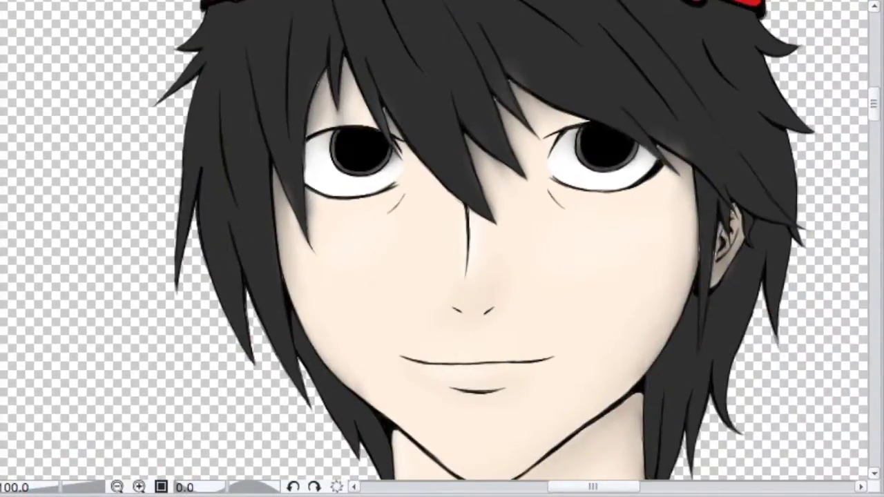
# Select the dark hair, including the locks beside the neck, paint soft shading and highlights over it, and clear the selection
pyautogui.click(457, 59)
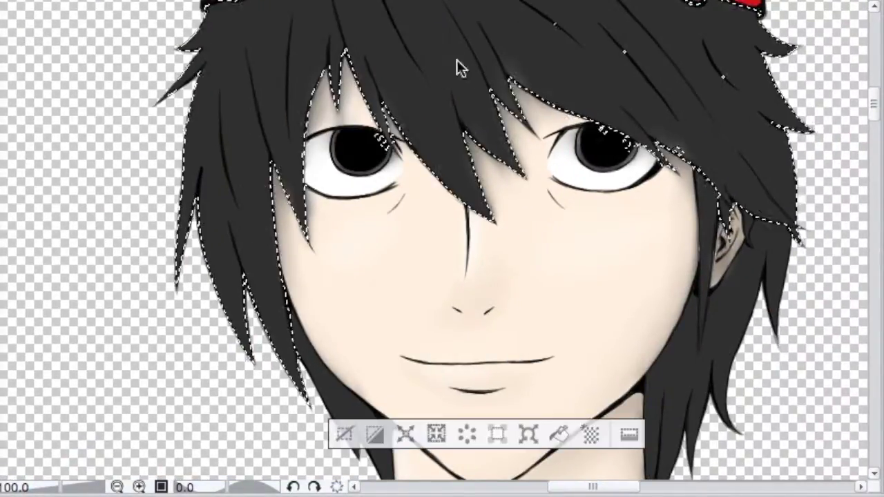
pyautogui.hotkey('ctrl', 'd')
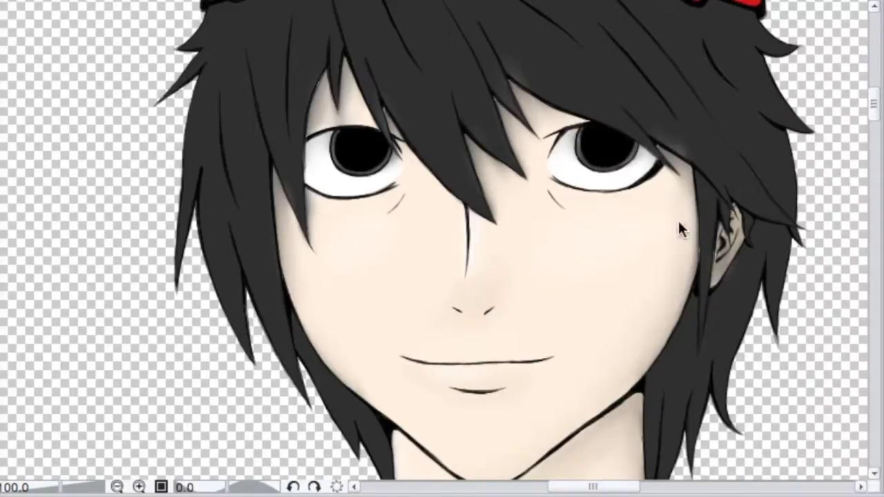
pyautogui.hotkey('ctrl', '0')
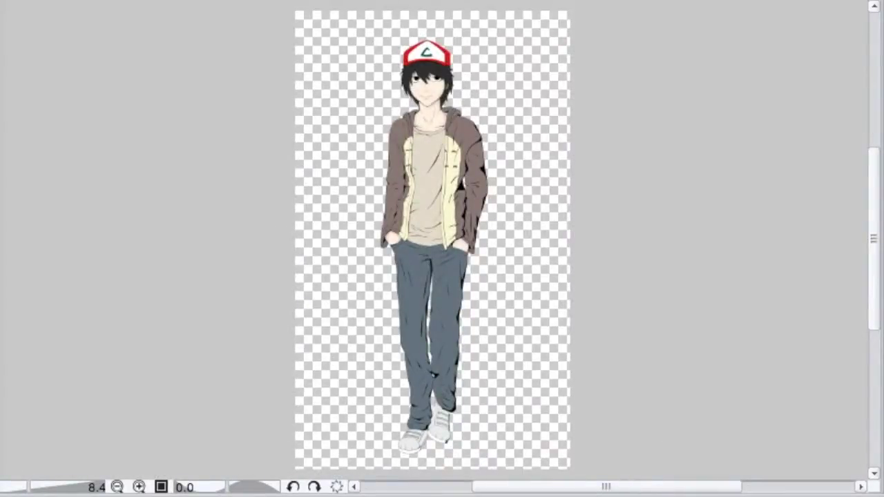
pyautogui.scroll(8, 401, 39)
pyautogui.moveTo(611, 275); pyautogui.dragTo(446, 84)
pyautogui.click(446, 85)
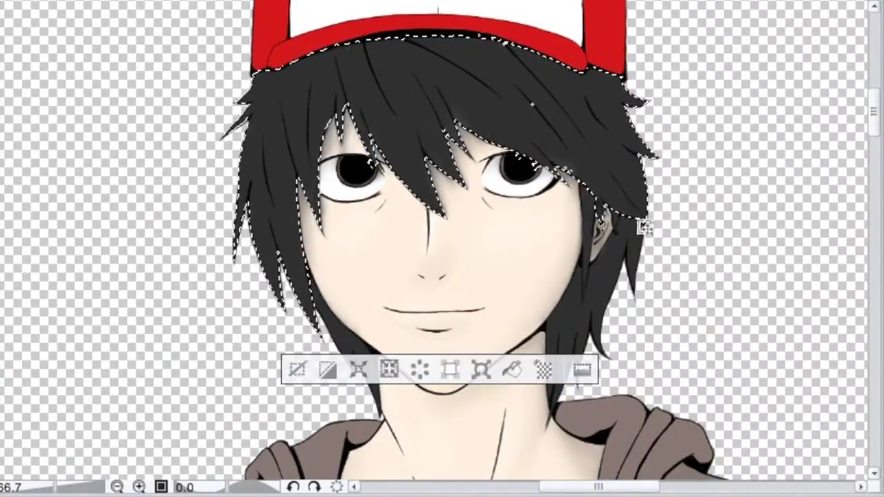
pyautogui.click(606, 290)
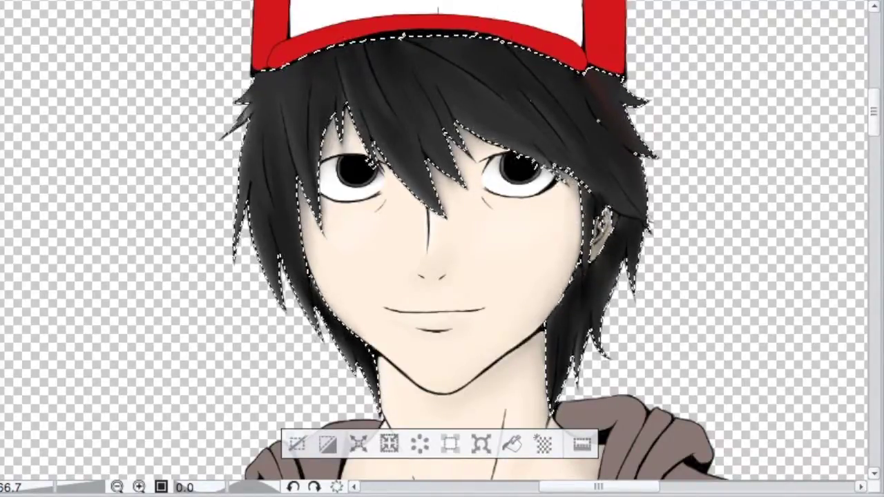
pyautogui.hotkey('ctrl', 'd')
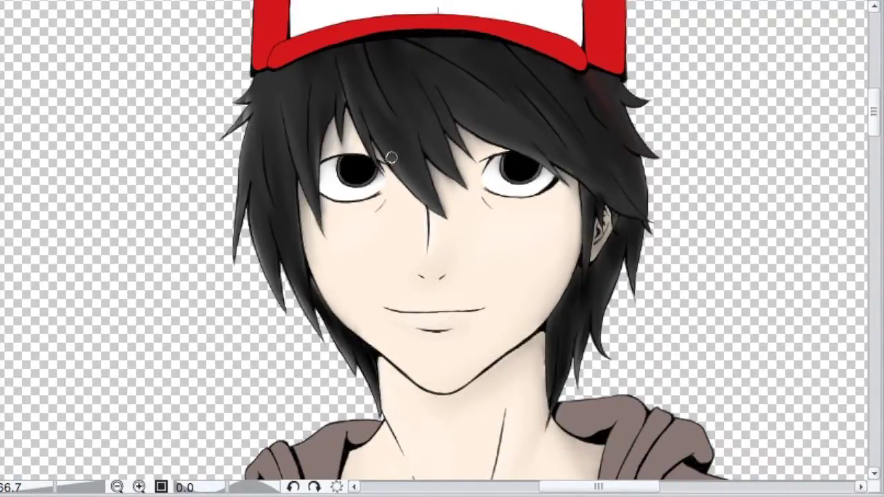
# Select the red side panels, top button and brim of the cap
pyautogui.hotkey('ctrl', '-')
pyautogui.hotkey('ctrl', '-')
pyautogui.hotkey('ctrl', '-')
pyautogui.moveTo(402, 263); pyautogui.dragTo(411, 386)
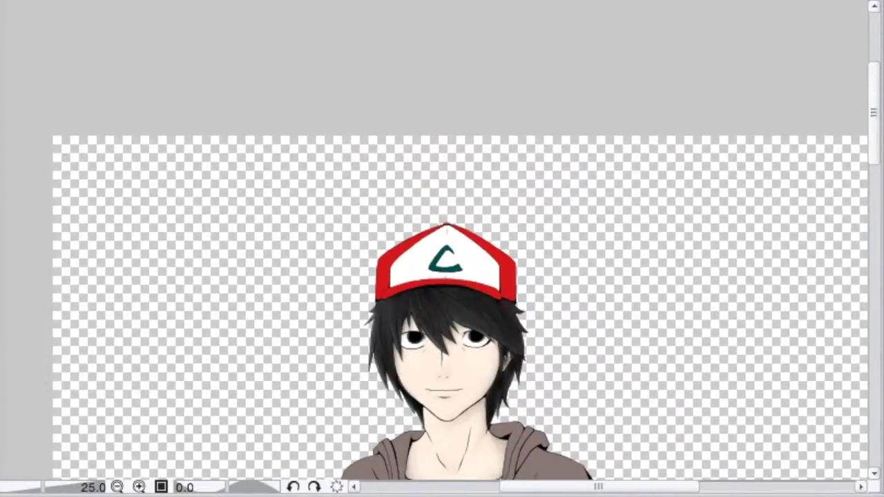
pyautogui.hotkey('ctrl', '+')
pyautogui.hotkey('ctrl', '+')
pyautogui.hotkey('ctrl', '+')
pyautogui.hotkey('ctrl', '+')
pyautogui.hotkey('ctrl', '+')
pyautogui.moveTo(862, 452); pyautogui.dragTo(801, 324)
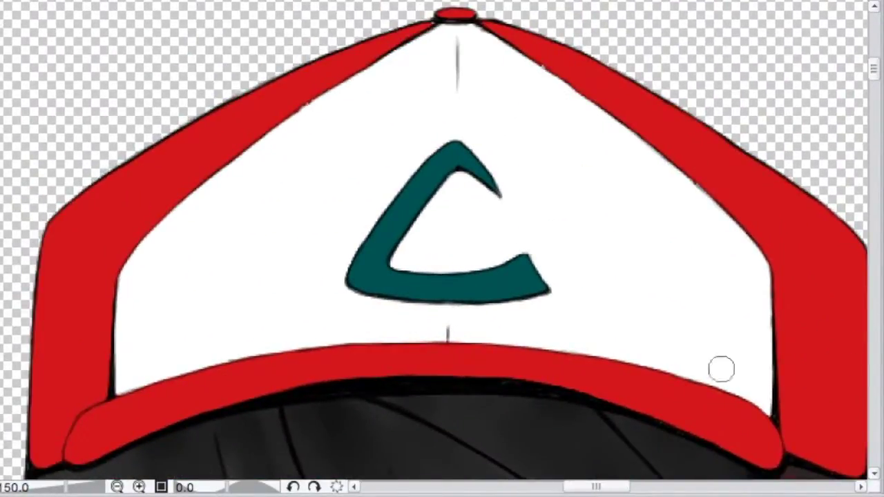
pyautogui.click(116, 212)
pyautogui.click(292, 379)
pyautogui.click(848, 276)
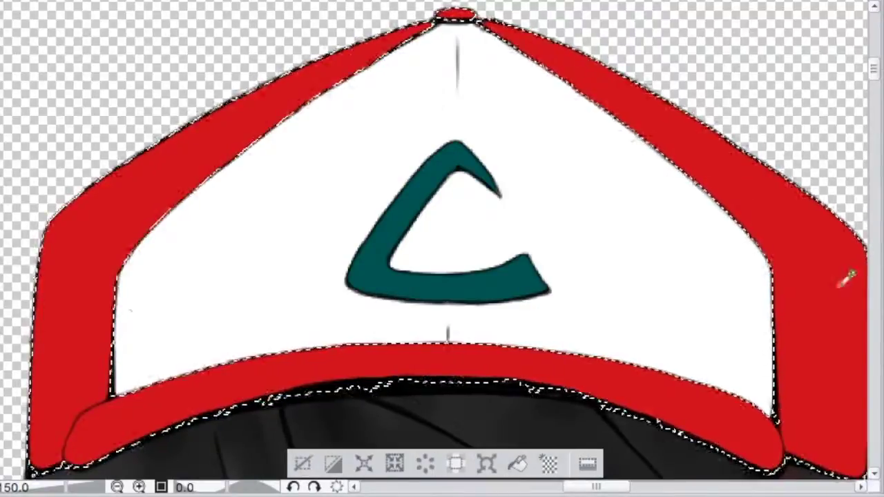
# Paint and blend dark red shading along the outer edge of the cap panel and the brim on the figure's left side
pyautogui.moveTo(829, 421)
pyautogui.mouseDown()
pyautogui.moveTo(858, 384)
pyautogui.moveTo(787, 412)
pyautogui.moveTo(855, 440)
pyautogui.moveTo(830, 435)
pyautogui.moveTo(840, 468)
pyautogui.moveTo(853, 405)
pyautogui.moveTo(848, 256)
pyautogui.moveTo(849, 235)
pyautogui.mouseUp()
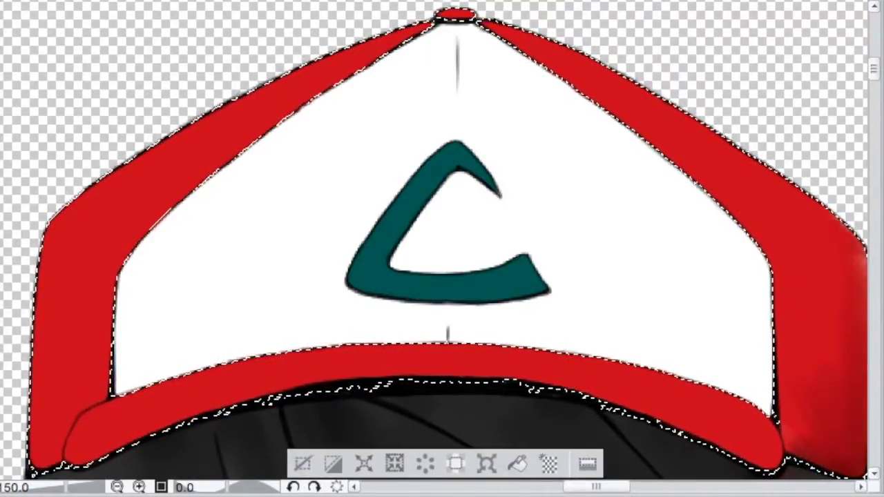
pyautogui.moveTo(843, 438); pyautogui.dragTo(825, 443)
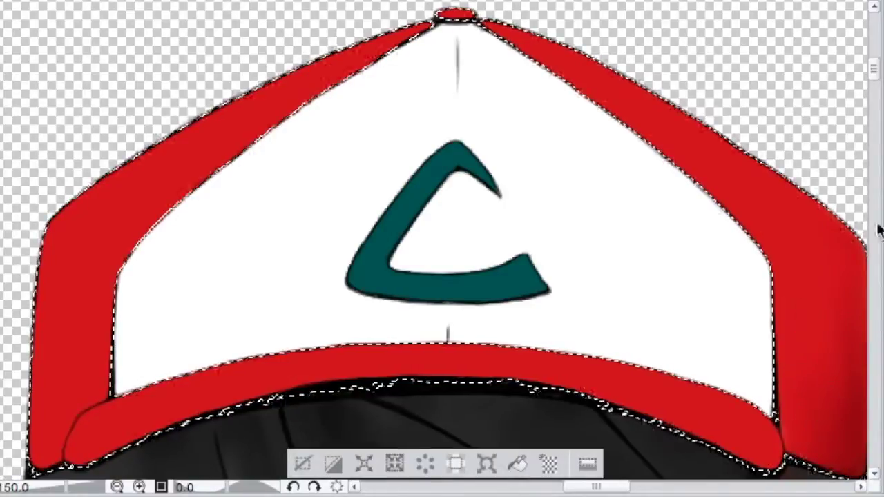
pyautogui.moveTo(840, 248); pyautogui.dragTo(716, 187)
pyautogui.moveTo(639, 399)
pyautogui.mouseDown()
pyautogui.moveTo(593, 349)
pyautogui.moveTo(578, 377)
pyautogui.moveTo(492, 333)
pyautogui.moveTo(586, 354)
pyautogui.moveTo(614, 392)
pyautogui.moveTo(601, 355)
pyautogui.moveTo(588, 377)
pyautogui.moveTo(429, 316)
pyautogui.moveTo(297, 320)
pyautogui.moveTo(416, 312)
pyautogui.moveTo(543, 359)
pyautogui.moveTo(592, 358)
pyautogui.moveTo(381, 311)
pyautogui.moveTo(598, 364)
pyautogui.mouseUp()
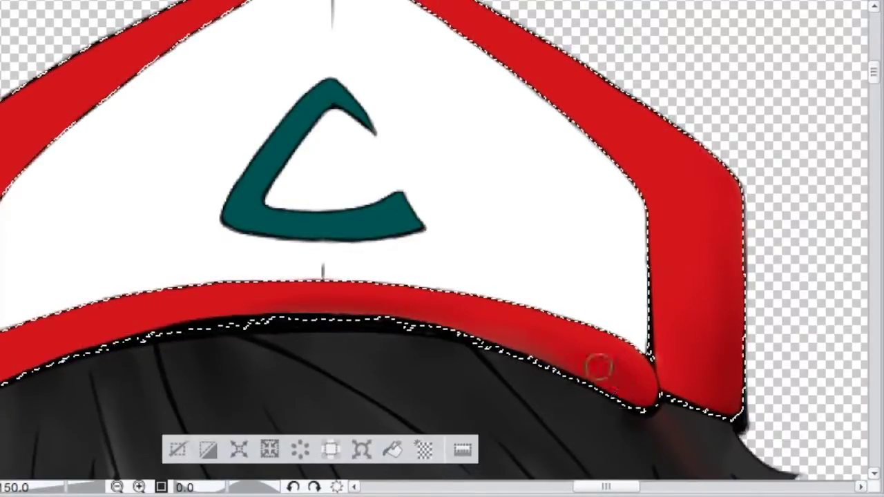
pyautogui.moveTo(646, 410)
pyautogui.mouseDown()
pyautogui.moveTo(695, 391)
pyautogui.moveTo(667, 402)
pyautogui.moveTo(683, 371)
pyautogui.moveTo(723, 384)
pyautogui.moveTo(734, 402)
pyautogui.moveTo(682, 352)
pyautogui.mouseUp()
pyautogui.moveTo(713, 271)
pyautogui.mouseDown()
pyautogui.moveTo(724, 401)
pyautogui.moveTo(703, 351)
pyautogui.moveTo(690, 384)
pyautogui.moveTo(685, 372)
pyautogui.moveTo(716, 381)
pyautogui.moveTo(710, 399)
pyautogui.moveTo(672, 361)
pyautogui.moveTo(724, 343)
pyautogui.moveTo(679, 302)
pyautogui.moveTo(728, 228)
pyautogui.moveTo(728, 282)
pyautogui.moveTo(711, 336)
pyautogui.moveTo(701, 338)
pyautogui.moveTo(727, 354)
pyautogui.moveTo(699, 363)
pyautogui.moveTo(733, 257)
pyautogui.moveTo(710, 145)
pyautogui.moveTo(685, 357)
pyautogui.moveTo(704, 286)
pyautogui.moveTo(603, 287)
pyautogui.moveTo(616, 374)
pyautogui.moveTo(643, 372)
pyautogui.moveTo(612, 359)
pyautogui.moveTo(606, 375)
pyautogui.moveTo(620, 398)
pyautogui.moveTo(600, 345)
pyautogui.moveTo(578, 358)
pyautogui.moveTo(635, 381)
pyautogui.moveTo(599, 362)
pyautogui.moveTo(614, 355)
pyautogui.moveTo(621, 386)
pyautogui.mouseUp()
# Paint bright red highlights on the cap panel and the brim end on the figure's right side
pyautogui.moveTo(619, 487); pyautogui.dragTo(589, 490)
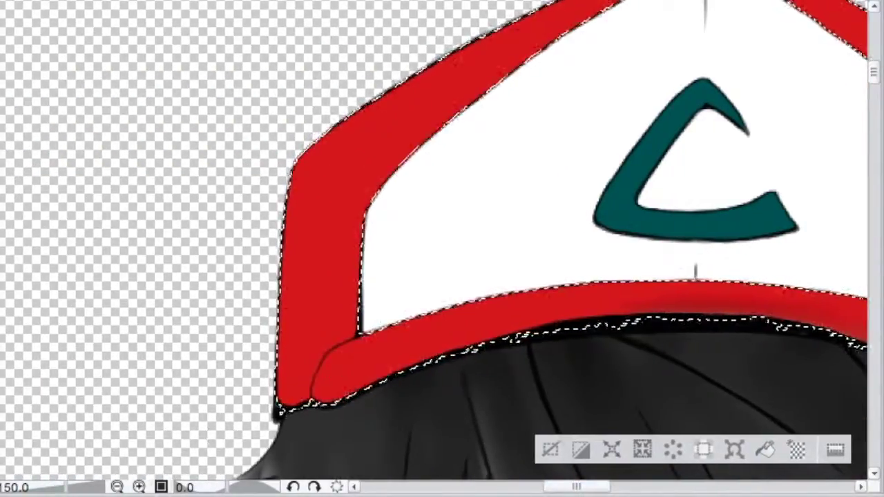
pyautogui.moveTo(343, 360)
pyautogui.mouseDown()
pyautogui.moveTo(330, 385)
pyautogui.moveTo(452, 322)
pyautogui.moveTo(284, 361)
pyautogui.moveTo(299, 208)
pyautogui.moveTo(285, 393)
pyautogui.moveTo(438, 65)
pyautogui.moveTo(322, 235)
pyautogui.moveTo(381, 119)
pyautogui.mouseUp()
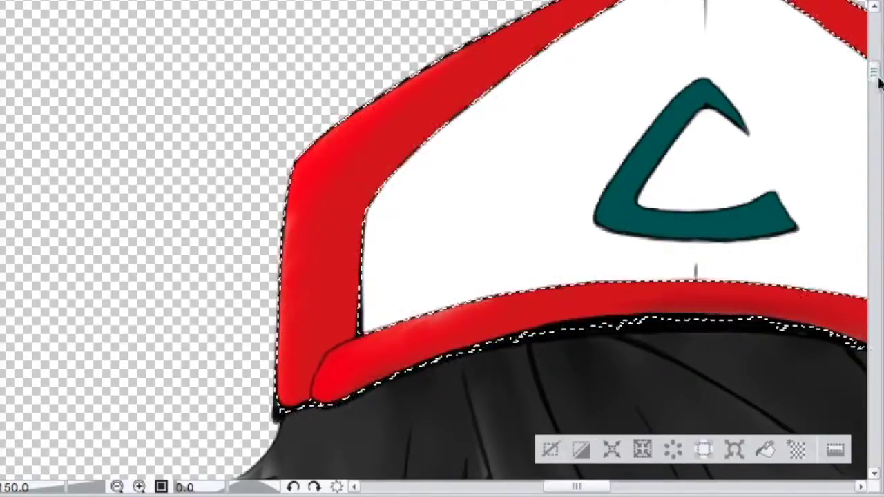
pyautogui.scroll(4, 381, 119)
pyautogui.moveTo(604, 242)
pyautogui.mouseDown()
pyautogui.moveTo(483, 317)
pyautogui.moveTo(315, 444)
pyautogui.moveTo(414, 380)
pyautogui.mouseUp()
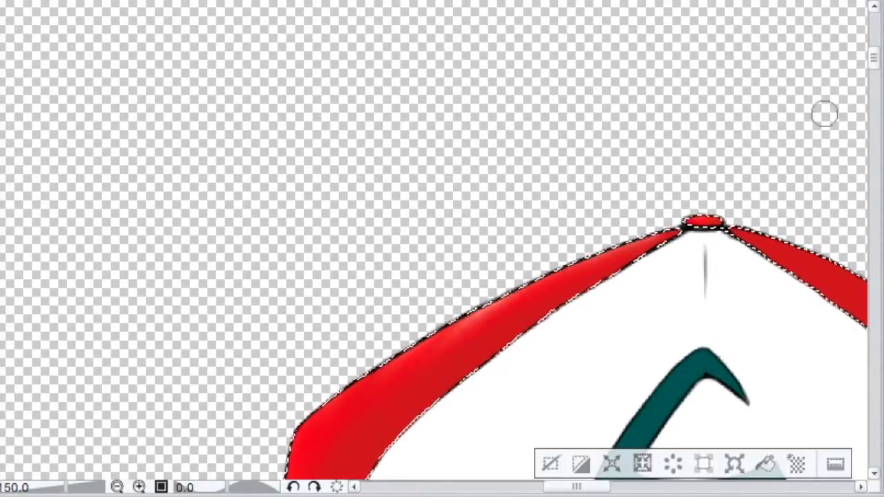
# Blend the red highlights along the brim and the outer edge of the cap's panel on the figure's right, and clear the selection
pyautogui.scroll(-5, 824, 113)
pyautogui.hscroll(3, 824, 112)
pyautogui.click(151, 316)
pyautogui.hotkey('ctrl', 'z')
pyautogui.moveTo(154, 314)
pyautogui.mouseDown()
pyautogui.moveTo(131, 346)
pyautogui.moveTo(170, 307)
pyautogui.mouseUp()
pyautogui.moveTo(110, 138)
pyautogui.mouseDown()
pyautogui.moveTo(115, 108)
pyautogui.moveTo(92, 183)
pyautogui.mouseUp()
pyautogui.moveTo(152, 108)
pyautogui.mouseDown()
pyautogui.moveTo(118, 138)
pyautogui.moveTo(84, 357)
pyautogui.mouseUp()
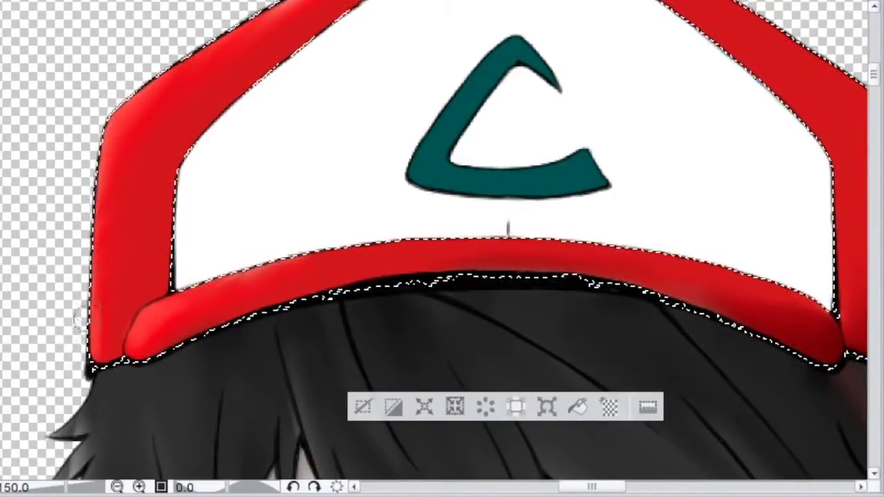
pyautogui.scroll(3, 537, 99)
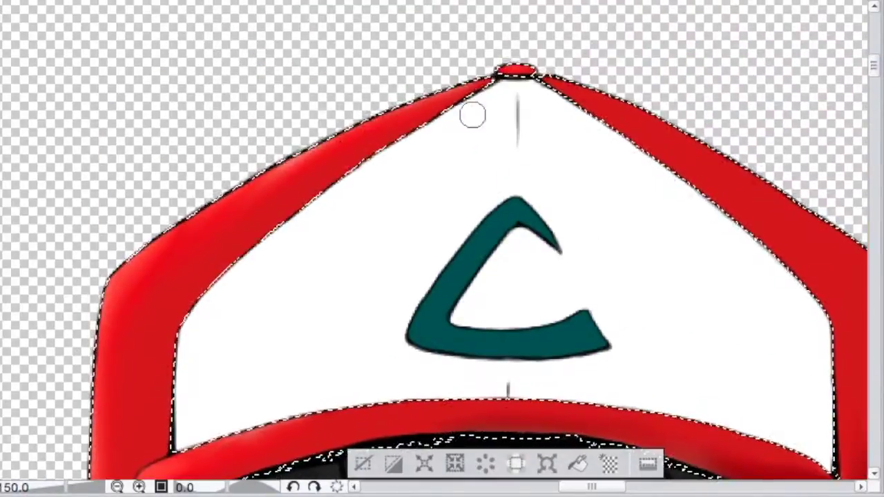
pyautogui.moveTo(496, 61); pyautogui.dragTo(290, 162)
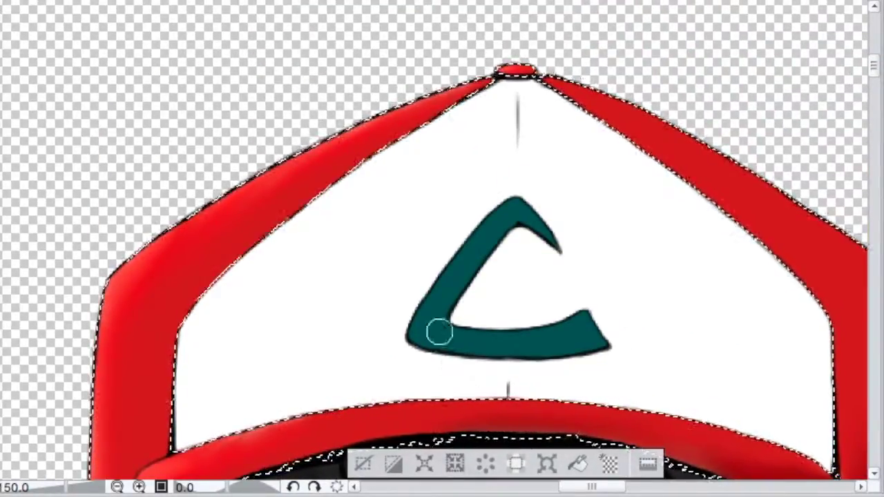
pyautogui.scroll(-3, 434, 240)
pyautogui.hscroll(3, 433, 240)
pyautogui.scroll(1, 433, 240)
pyautogui.hscroll(-1, 433, 240)
pyautogui.scroll(-3, 434, 239)
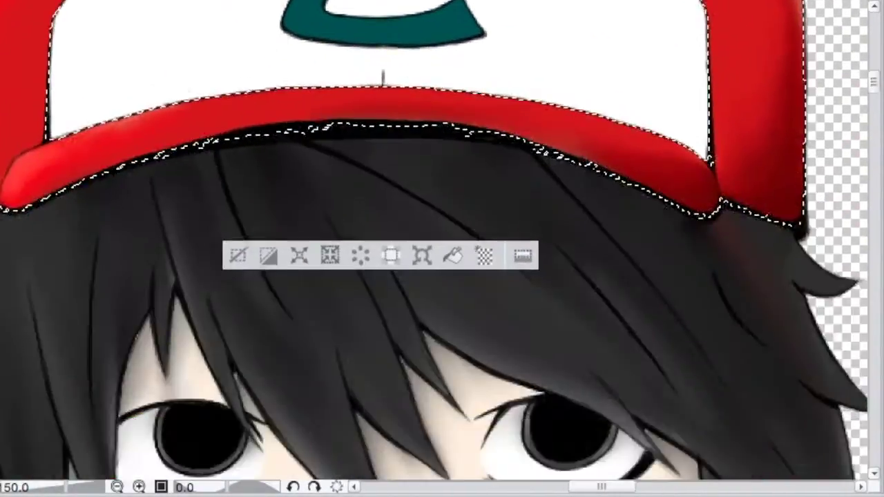
pyautogui.hotkey('ctrl', 'd')
# Select the cap's white front panel and paint soft grey shading around its upper and lower centre seam lines
pyautogui.scroll(6, 434, 239)
pyautogui.hscroll(-2, 433, 239)
pyautogui.click(664, 351)
pyautogui.scroll(-2, 665, 356)
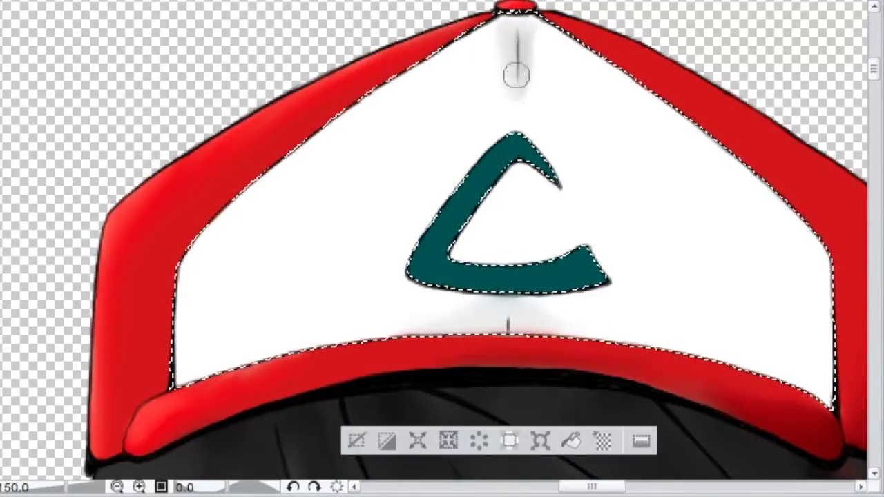
# Paint grey shadows on the white cap panel along its sloping and vertical edges on the figure's left side
pyautogui.moveTo(546, 35); pyautogui.dragTo(598, 62)
pyautogui.moveTo(824, 393); pyautogui.dragTo(826, 403)
pyautogui.moveTo(817, 240); pyautogui.dragTo(823, 271)
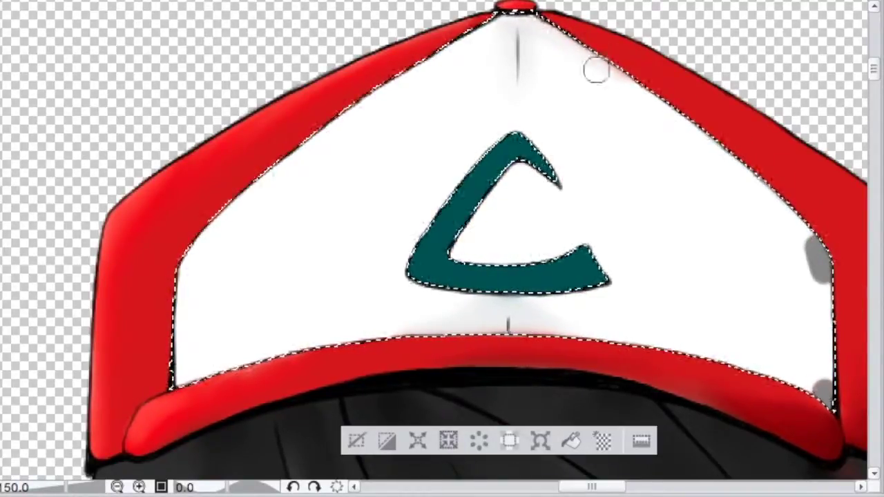
pyautogui.moveTo(552, 31); pyautogui.dragTo(627, 74)
pyautogui.moveTo(839, 352)
pyautogui.mouseDown()
pyautogui.moveTo(838, 388)
pyautogui.moveTo(820, 392)
pyautogui.mouseUp()
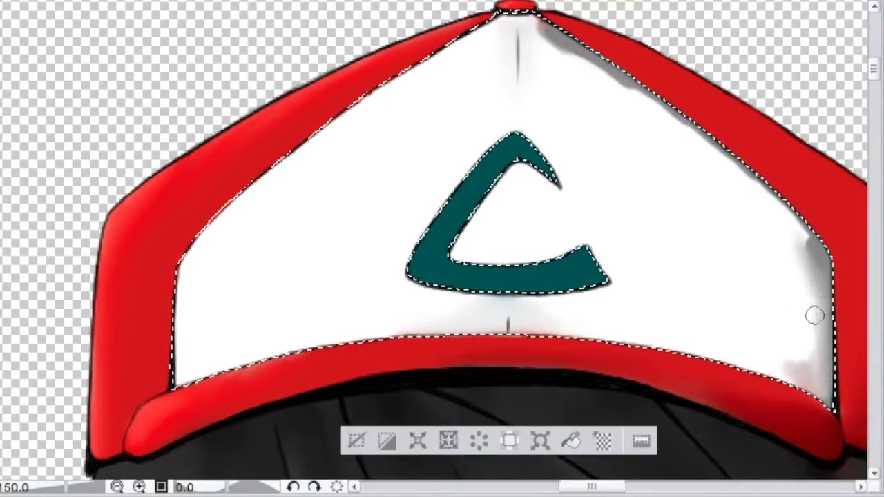
# Blend the grey shadows softly into the white along the cap panel's edge on the figure's left and clear the selection
pyautogui.moveTo(814, 315); pyautogui.dragTo(755, 316)
pyautogui.moveTo(800, 256); pyautogui.dragTo(804, 238)
pyautogui.moveTo(562, 42)
pyautogui.mouseDown()
pyautogui.moveTo(541, 31)
pyautogui.moveTo(704, 140)
pyautogui.moveTo(787, 237)
pyautogui.mouseUp()
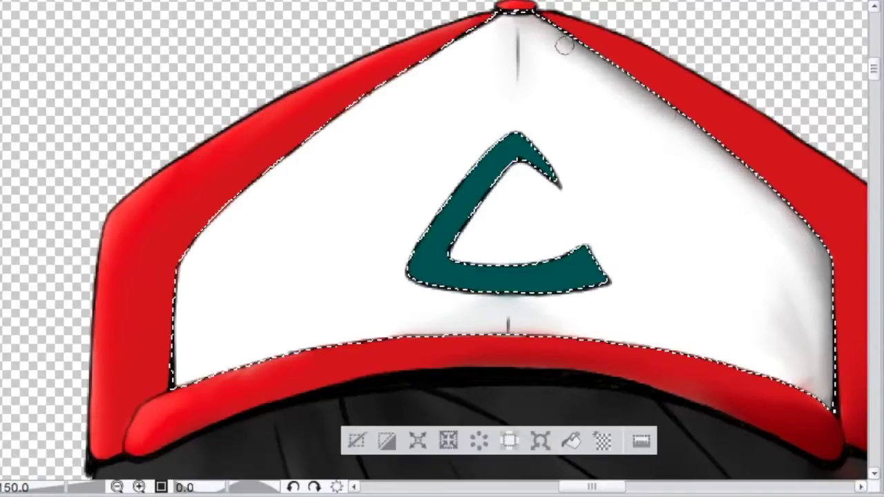
pyautogui.moveTo(564, 46)
pyautogui.mouseDown()
pyautogui.moveTo(716, 148)
pyautogui.moveTo(762, 277)
pyautogui.mouseUp()
pyautogui.moveTo(804, 377)
pyautogui.mouseDown()
pyautogui.moveTo(816, 351)
pyautogui.moveTo(815, 305)
pyautogui.mouseUp()
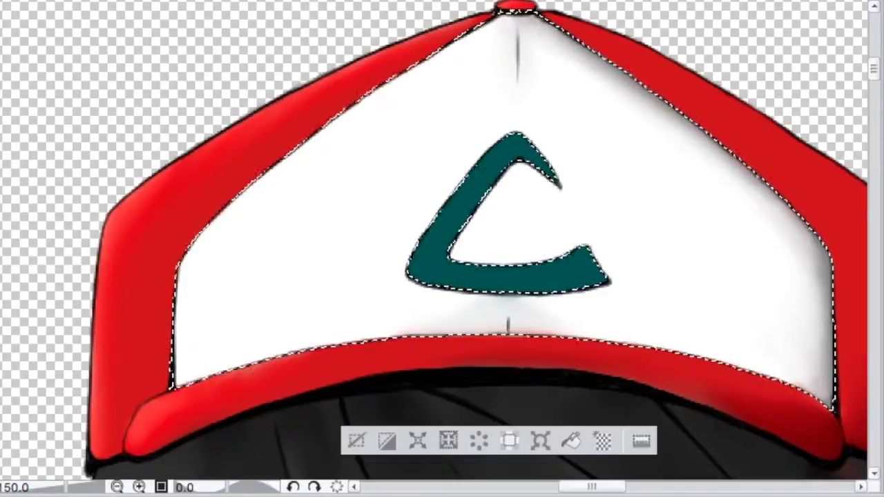
pyautogui.click(357, 440)
# Select the dark green logo on the cap, paint soft shading and highlights in it, and clear the selection
pyautogui.press('w')
pyautogui.click(500, 274)
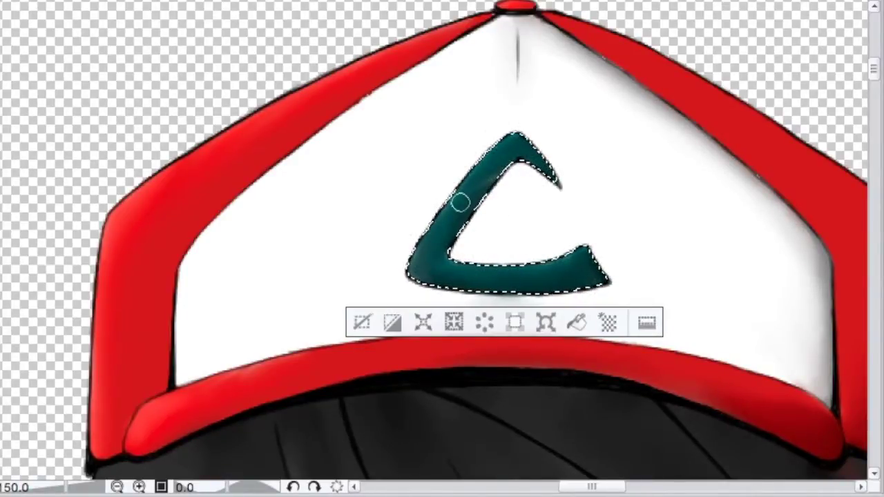
pyautogui.hotkey('ctrl', '+')
pyautogui.hotkey('ctrl', '+')
pyautogui.hotkey('ctrl', '+')
pyautogui.hotkey('ctrl', '-')
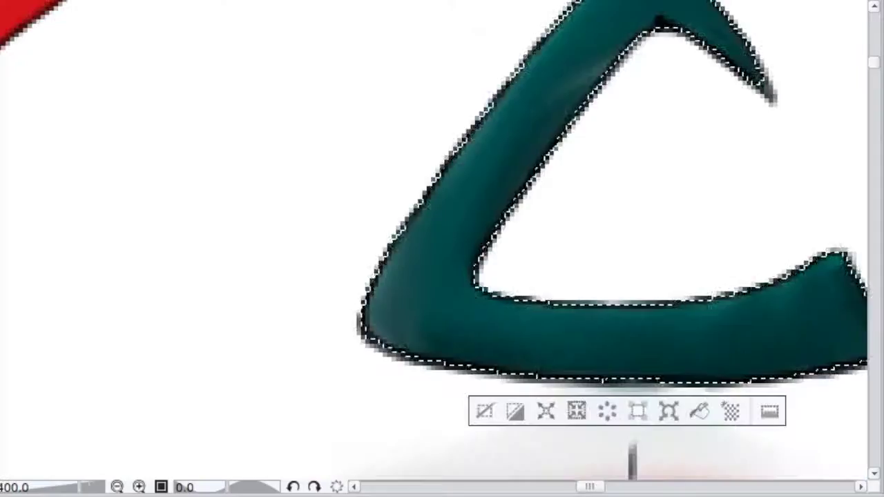
pyautogui.moveTo(874, 64); pyautogui.dragTo(874, 58)
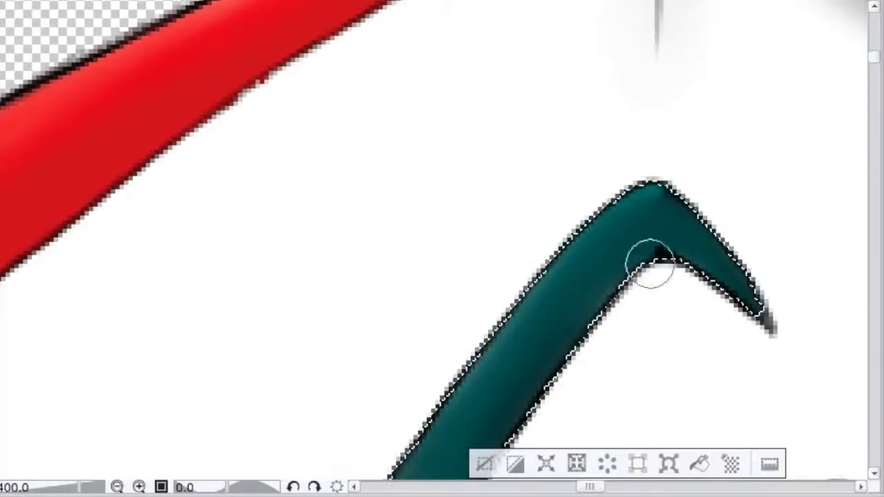
pyautogui.scroll(-4, 785, 161)
pyautogui.hotkey('ctrl', 'd')
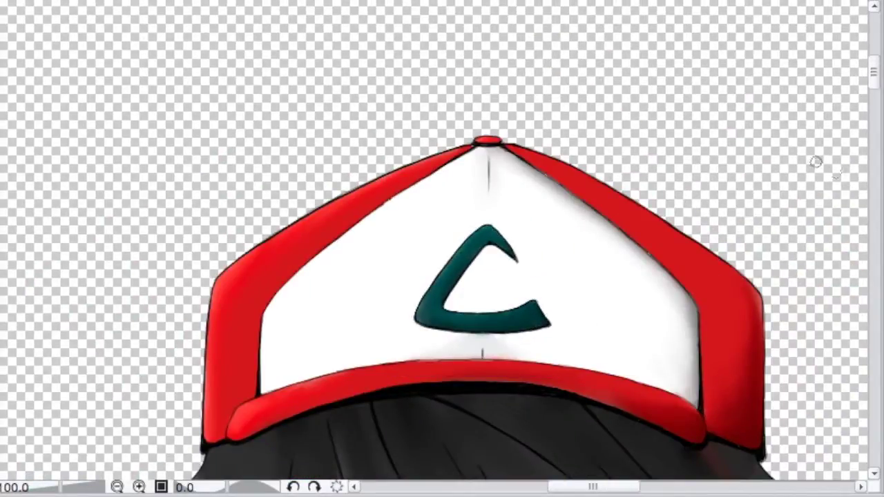
# Select the brown areas of the jacket, starting with the sleeve on the figure's right side
pyautogui.scroll(-3, 293, 375)
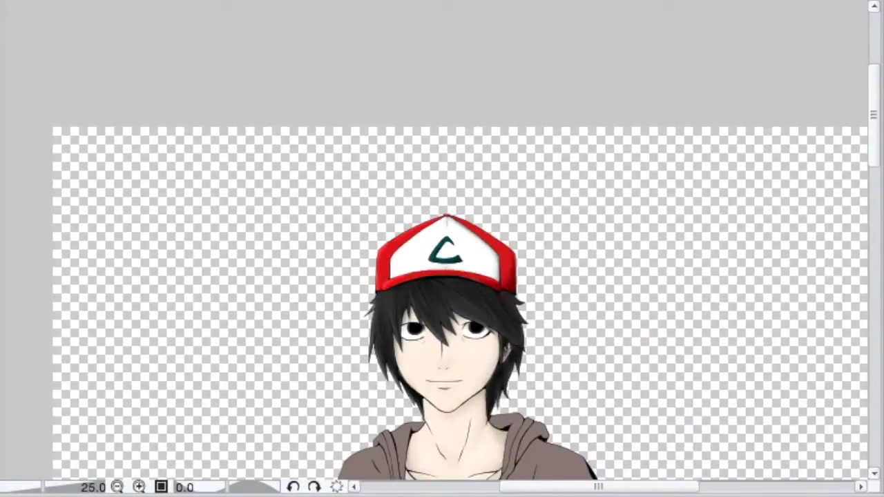
pyautogui.moveTo(414, 450); pyautogui.dragTo(474, 33)
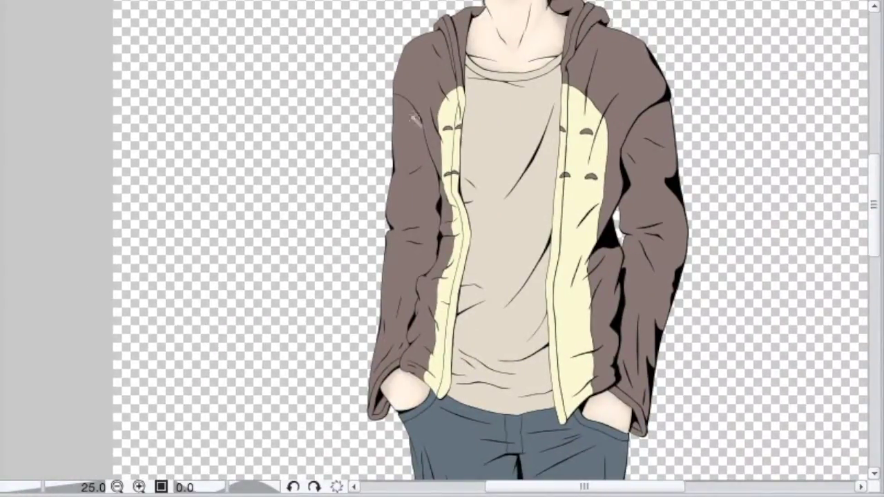
pyautogui.click(416, 100)
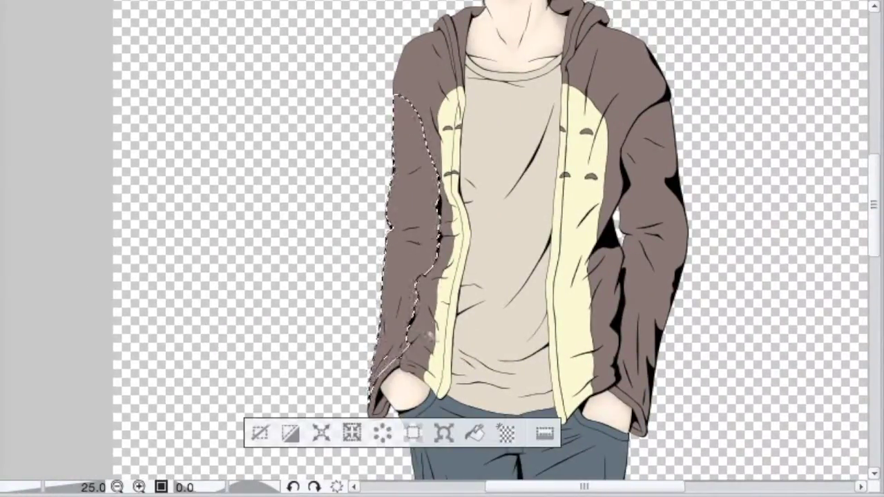
pyautogui.click(623, 375)
pyautogui.click(447, 43)
# Add the four small brown arc marks on the yellow trim at the figure's right side to the jacket selection
pyautogui.hotkey('ctrl', 'alt', '0')
pyautogui.moveTo(873, 194); pyautogui.dragTo(859, 144)
pyautogui.moveTo(525, 387); pyautogui.dragTo(441, 92)
pyautogui.click(456, 189)
pyautogui.click(440, 372)
pyautogui.click(417, 377)
pyautogui.click(412, 194)
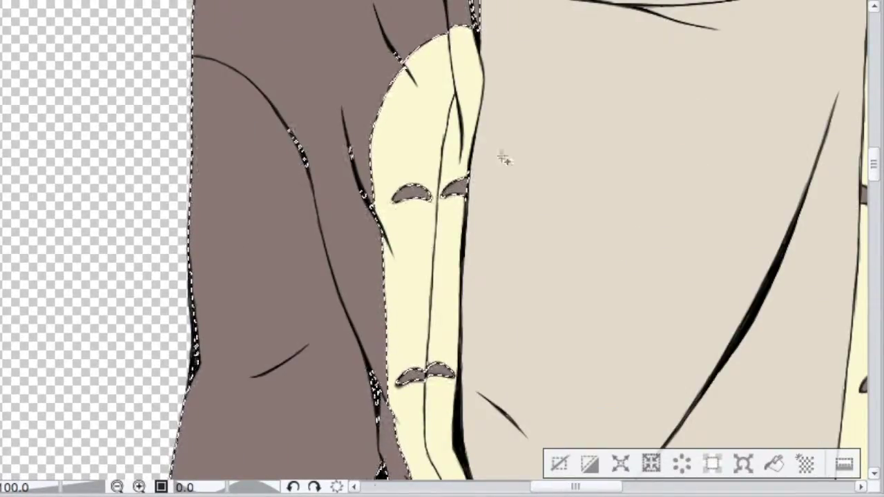
# Add the brown arc marks on the yellow trim at the figure's left side to the jacket selection
pyautogui.moveTo(718, 256); pyautogui.dragTo(384, 174)
pyautogui.click(651, 303)
pyautogui.click(631, 124)
pyautogui.click(547, 299)
pyautogui.click(536, 114)
pyautogui.moveTo(552, 387)
pyautogui.mouseDown()
pyautogui.moveTo(510, 134)
pyautogui.moveTo(553, 177)
pyautogui.mouseUp()
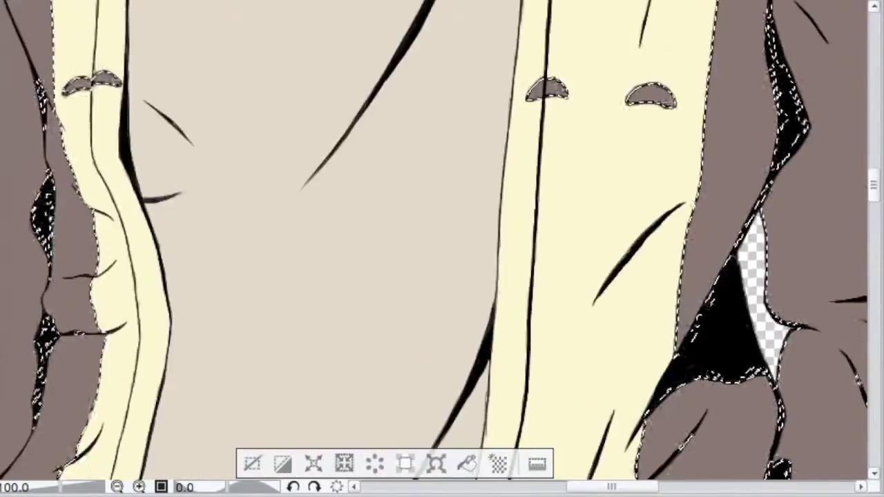
pyautogui.moveTo(690, 386); pyautogui.dragTo(225, 124)
pyautogui.moveTo(276, 55); pyautogui.dragTo(524, 442)
pyautogui.moveTo(345, 55); pyautogui.dragTo(552, 442)
pyautogui.moveTo(386, 428); pyautogui.dragTo(486, 114)
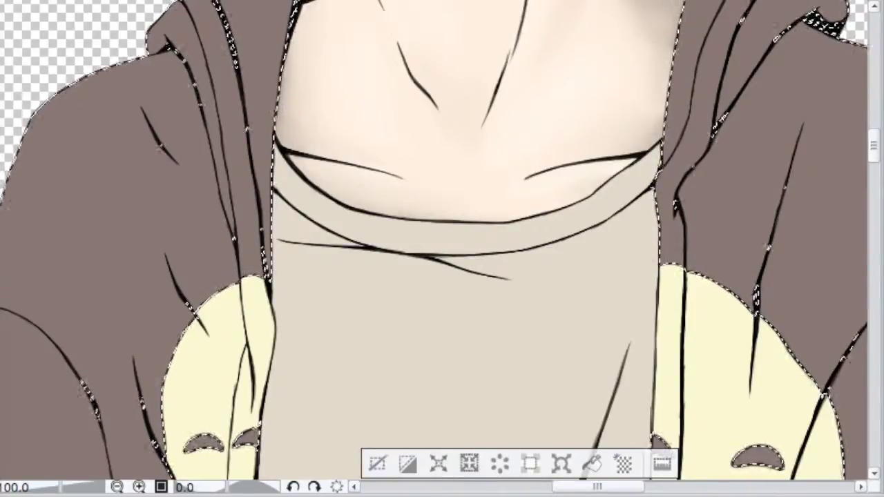
# Paint soft shadows on the hood folds beside the neck on the figure's right side
pyautogui.moveTo(269, 208)
pyautogui.mouseDown()
pyautogui.moveTo(276, 25)
pyautogui.moveTo(423, 272)
pyautogui.moveTo(415, 228)
pyautogui.moveTo(379, 366)
pyautogui.moveTo(391, 411)
pyautogui.moveTo(807, 36)
pyautogui.moveTo(432, 284)
pyautogui.mouseUp()
pyautogui.moveTo(454, 124); pyautogui.dragTo(428, 293)
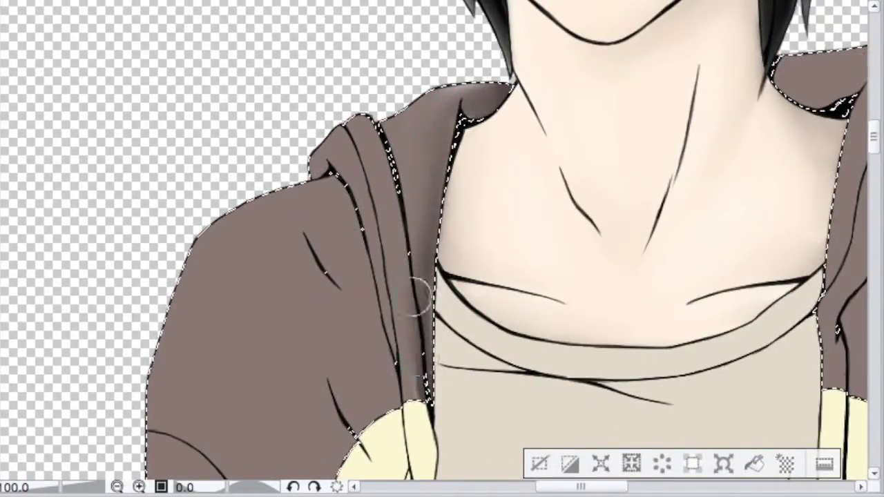
pyautogui.moveTo(361, 117)
pyautogui.mouseDown()
pyautogui.moveTo(413, 266)
pyautogui.moveTo(424, 366)
pyautogui.mouseUp()
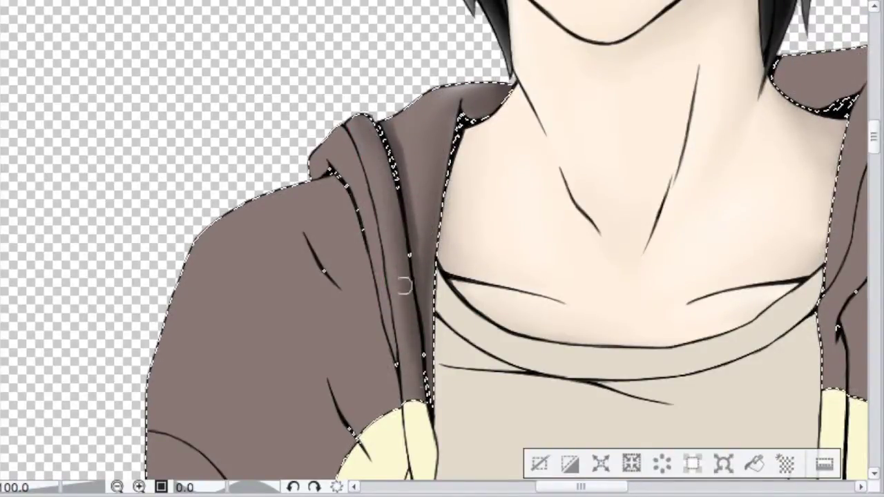
# Paint dark shadows along the elbow and forearm folds of the sleeve on the figure's right side
pyautogui.moveTo(365, 249)
pyautogui.mouseDown()
pyautogui.moveTo(346, 202)
pyautogui.moveTo(371, 258)
pyautogui.moveTo(349, 310)
pyautogui.moveTo(301, 302)
pyautogui.moveTo(556, 381)
pyautogui.moveTo(467, 394)
pyautogui.moveTo(566, 284)
pyautogui.moveTo(572, 237)
pyautogui.moveTo(560, 252)
pyautogui.moveTo(576, 193)
pyautogui.moveTo(538, 114)
pyautogui.moveTo(556, 103)
pyautogui.moveTo(633, 172)
pyautogui.mouseUp()
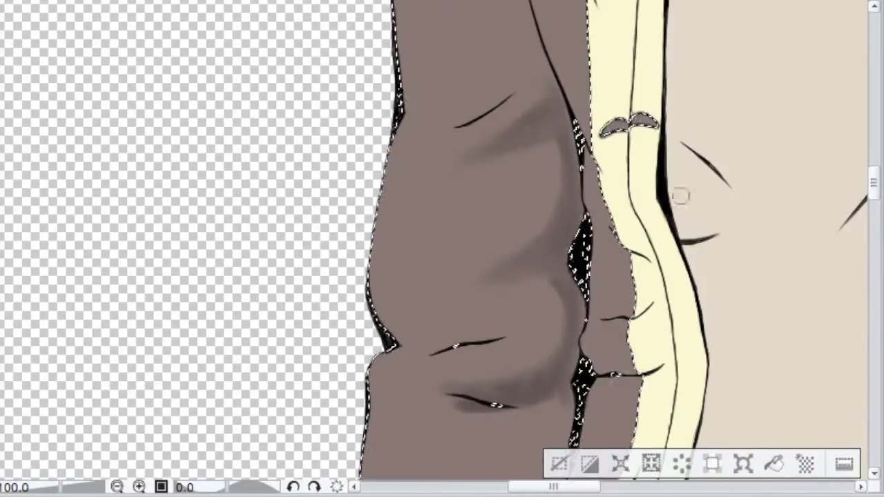
pyautogui.scroll(-5, 633, 172)
pyautogui.moveTo(538, 55)
pyautogui.mouseDown()
pyautogui.moveTo(547, 144)
pyautogui.moveTo(440, 357)
pyautogui.moveTo(449, 367)
pyautogui.mouseUp()
pyautogui.moveTo(874, 216); pyautogui.dragTo(875, 235)
pyautogui.moveTo(418, 287)
pyautogui.mouseDown()
pyautogui.moveTo(360, 340)
pyautogui.moveTo(310, 473)
pyautogui.mouseUp()
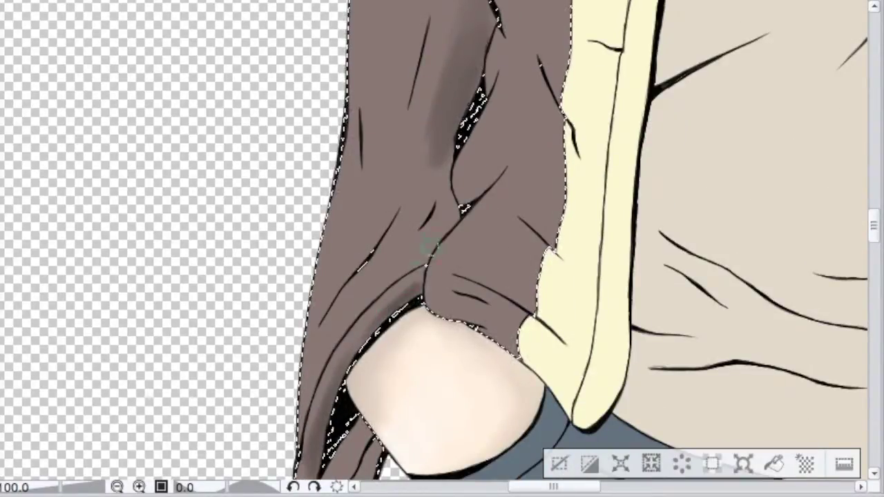
pyautogui.moveTo(430, 251); pyautogui.dragTo(450, 205)
pyautogui.moveTo(391, 262); pyautogui.dragTo(424, 208)
pyautogui.moveTo(368, 141); pyautogui.dragTo(369, 191)
# Paint shadows around the cuff folds and the lower brown jacket front on the figure's right side
pyautogui.moveTo(875, 221); pyautogui.dragTo(875, 241)
pyautogui.moveTo(314, 231)
pyautogui.mouseDown()
pyautogui.moveTo(347, 197)
pyautogui.moveTo(322, 208)
pyautogui.mouseUp()
pyautogui.moveTo(553, 486); pyautogui.dragTo(566, 487)
pyautogui.moveTo(874, 245)
pyautogui.mouseDown()
pyautogui.moveTo(874, 203)
pyautogui.moveTo(874, 233)
pyautogui.mouseUp()
pyautogui.moveTo(399, 210)
pyautogui.mouseDown()
pyautogui.moveTo(338, 182)
pyautogui.moveTo(412, 209)
pyautogui.mouseUp()
pyautogui.moveTo(392, 113); pyautogui.dragTo(427, 144)
pyautogui.moveTo(874, 233); pyautogui.dragTo(874, 223)
pyautogui.moveTo(334, 224)
pyautogui.mouseDown()
pyautogui.moveTo(344, 206)
pyautogui.moveTo(340, 223)
pyautogui.mouseUp()
pyautogui.moveTo(418, 92); pyautogui.dragTo(435, 127)
pyautogui.moveTo(372, 106); pyautogui.dragTo(364, 117)
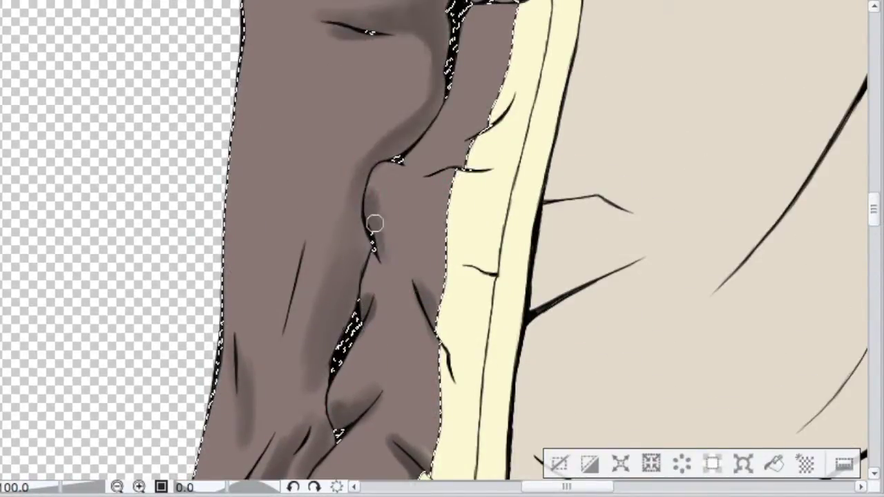
# Paint shadows beside the yellow trim and along the upper sleeve and shoulder creases on the figure's right side
pyautogui.scroll(3, 874, 204)
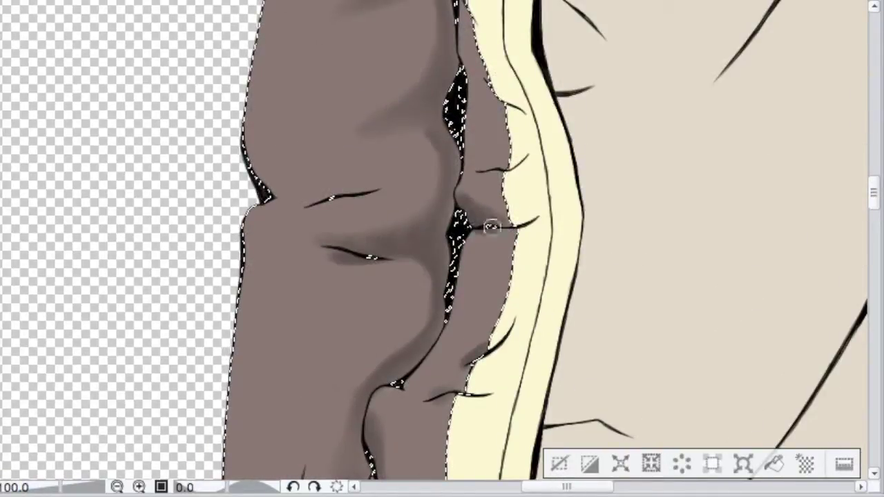
pyautogui.scroll(3, 456, 284)
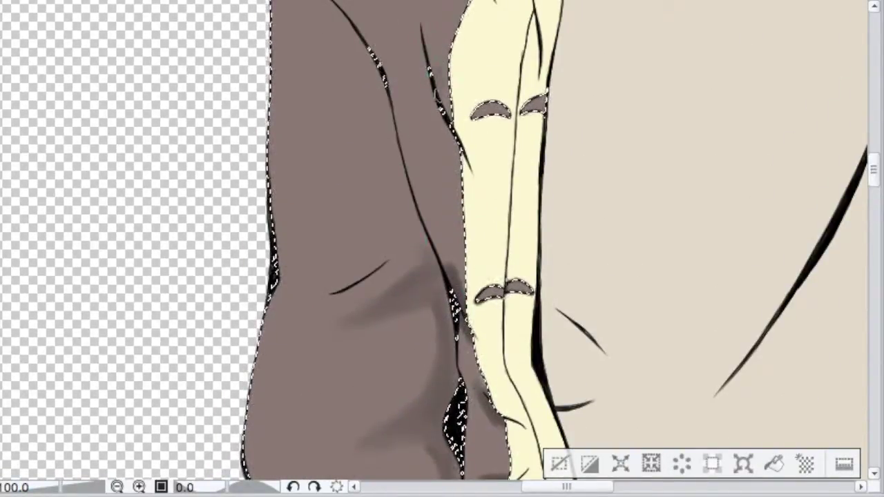
pyautogui.scroll(2, 457, 285)
pyautogui.moveTo(459, 69); pyautogui.dragTo(431, 5)
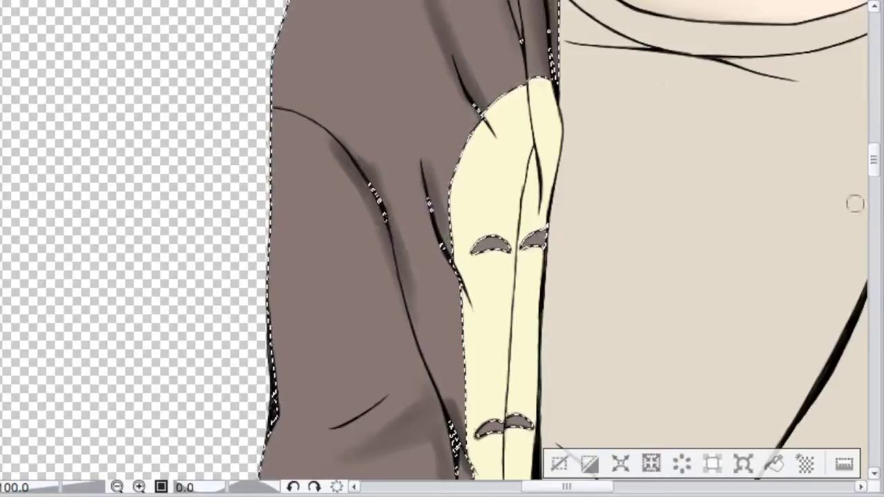
pyautogui.moveTo(873, 166); pyautogui.dragTo(873, 154)
pyautogui.moveTo(442, 95); pyautogui.dragTo(482, 164)
pyautogui.moveTo(428, 170); pyautogui.dragTo(448, 241)
pyautogui.moveTo(483, 207); pyautogui.dragTo(315, 167)
# Paint dark shadows on the lower sleeve and cuff folds on the figure's left side
pyautogui.moveTo(622, 415); pyautogui.dragTo(276, 69)
pyautogui.moveTo(441, 355)
pyautogui.mouseDown()
pyautogui.moveTo(469, 383)
pyautogui.moveTo(438, 268)
pyautogui.mouseUp()
pyautogui.moveTo(468, 297)
pyautogui.mouseDown()
pyautogui.moveTo(292, 217)
pyautogui.moveTo(350, 130)
pyautogui.moveTo(373, 14)
pyautogui.mouseUp()
pyautogui.moveTo(483, 394)
pyautogui.mouseDown()
pyautogui.moveTo(489, 206)
pyautogui.moveTo(515, 114)
pyautogui.moveTo(514, 21)
pyautogui.mouseUp()
pyautogui.moveTo(873, 239); pyautogui.dragTo(873, 227)
pyautogui.moveTo(476, 158)
pyautogui.mouseDown()
pyautogui.moveTo(479, 39)
pyautogui.moveTo(573, 13)
pyautogui.mouseUp()
pyautogui.moveTo(408, 233); pyautogui.dragTo(479, 422)
pyautogui.moveTo(397, 321); pyautogui.dragTo(406, 34)
pyautogui.moveTo(288, 192); pyautogui.dragTo(323, 178)
pyautogui.moveTo(325, 76); pyautogui.dragTo(384, 117)
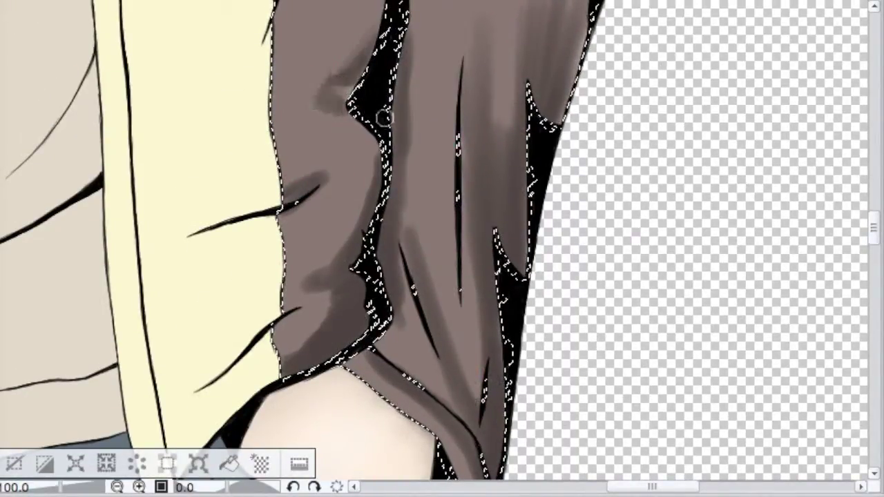
# Paint shadows along the black gap between the sleeve and the brown jacket front on the figure's left side
pyautogui.scroll(5, 380, 29)
pyautogui.moveTo(378, 234)
pyautogui.mouseDown()
pyautogui.moveTo(397, 107)
pyautogui.moveTo(384, 46)
pyautogui.mouseUp()
pyautogui.moveTo(379, 90)
pyautogui.mouseDown()
pyautogui.moveTo(326, 152)
pyautogui.moveTo(285, 236)
pyautogui.mouseUp()
pyautogui.moveTo(277, 101); pyautogui.dragTo(333, 42)
pyautogui.moveTo(420, 251); pyautogui.dragTo(388, 103)
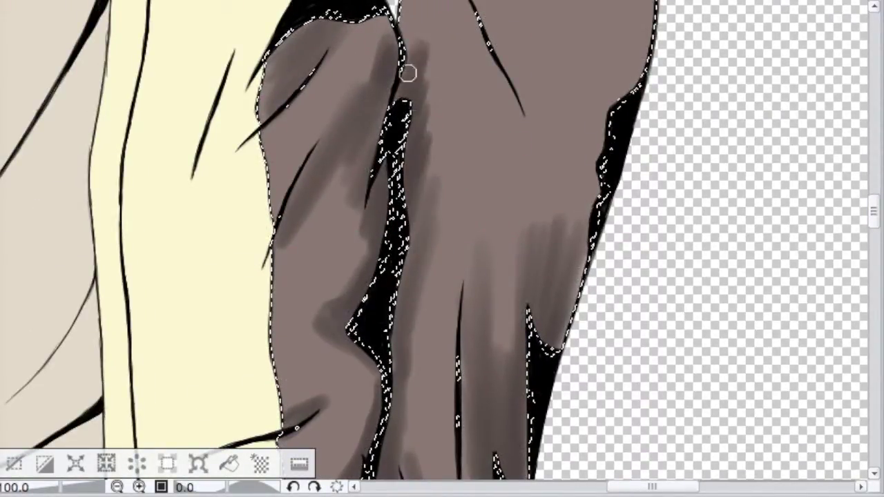
# Paint shadows around the elbow creases and outer edge of the sleeve on the figure's left side
pyautogui.moveTo(579, 273)
pyautogui.mouseDown()
pyautogui.moveTo(569, 163)
pyautogui.moveTo(611, 91)
pyautogui.mouseUp()
pyautogui.moveTo(874, 212); pyautogui.dragTo(874, 198)
pyautogui.moveTo(475, 174)
pyautogui.mouseDown()
pyautogui.moveTo(503, 215)
pyautogui.moveTo(545, 333)
pyautogui.mouseUp()
pyautogui.moveTo(513, 126); pyautogui.dragTo(432, 134)
pyautogui.moveTo(554, 171)
pyautogui.mouseDown()
pyautogui.moveTo(465, 156)
pyautogui.moveTo(493, 115)
pyautogui.moveTo(397, 130)
pyautogui.moveTo(621, 269)
pyautogui.moveTo(640, 156)
pyautogui.mouseUp()
pyautogui.moveTo(874, 198); pyautogui.dragTo(874, 182)
pyautogui.moveTo(603, 231)
pyautogui.mouseDown()
pyautogui.moveTo(438, 65)
pyautogui.moveTo(623, 269)
pyautogui.mouseUp()
pyautogui.moveTo(413, 220)
pyautogui.mouseDown()
pyautogui.moveTo(405, 127)
pyautogui.moveTo(296, 375)
pyautogui.moveTo(387, 75)
pyautogui.mouseUp()
pyautogui.scroll(4, 499, 244)
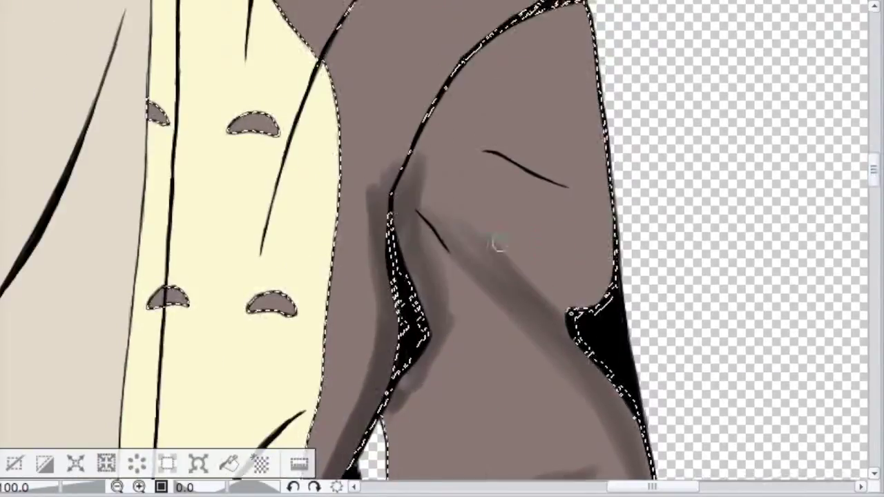
# Paint shadows on the upper sleeve, armhole seam and chest creases on the figure's left side
pyautogui.moveTo(499, 244); pyautogui.dragTo(600, 276)
pyautogui.moveTo(587, 309)
pyautogui.mouseDown()
pyautogui.moveTo(556, 162)
pyautogui.moveTo(614, 227)
pyautogui.moveTo(596, 83)
pyautogui.moveTo(408, 192)
pyautogui.moveTo(422, 99)
pyautogui.moveTo(497, 27)
pyautogui.mouseUp()
pyautogui.scroll(4, 526, 144)
pyautogui.moveTo(527, 144); pyautogui.dragTo(561, 64)
pyautogui.moveTo(342, 189)
pyautogui.mouseDown()
pyautogui.moveTo(372, 122)
pyautogui.moveTo(353, 174)
pyautogui.mouseUp()
pyautogui.scroll(4, 338, 181)
pyautogui.moveTo(305, 100); pyautogui.dragTo(266, 296)
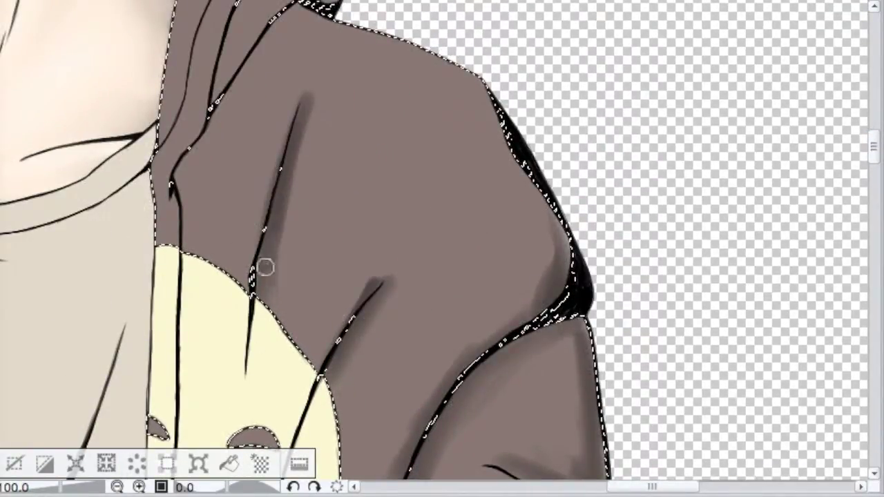
# Paint dark shadows along the shoulder's outer edge and in the hood folds on the figure's left side
pyautogui.moveTo(356, 338); pyautogui.dragTo(334, 409)
pyautogui.moveTo(479, 99)
pyautogui.mouseDown()
pyautogui.moveTo(567, 246)
pyautogui.moveTo(414, 69)
pyautogui.moveTo(182, 158)
pyautogui.moveTo(290, 42)
pyautogui.mouseUp()
pyautogui.scroll(3, 349, 97)
pyautogui.moveTo(348, 97)
pyautogui.mouseDown()
pyautogui.moveTo(231, 154)
pyautogui.moveTo(204, 207)
pyautogui.moveTo(182, 183)
pyautogui.moveTo(133, 67)
pyautogui.mouseUp()
pyautogui.hotkey('ctrl', '-')
pyautogui.hotkey('ctrl', '-')
pyautogui.hotkey('ctrl', '-')
pyautogui.hotkey('ctrl', '-')
pyautogui.hotkey('ctrl', '+')
pyautogui.hotkey('ctrl', '+')
pyautogui.hotkey('ctrl', '+')
pyautogui.hotkey('ctrl', '+')
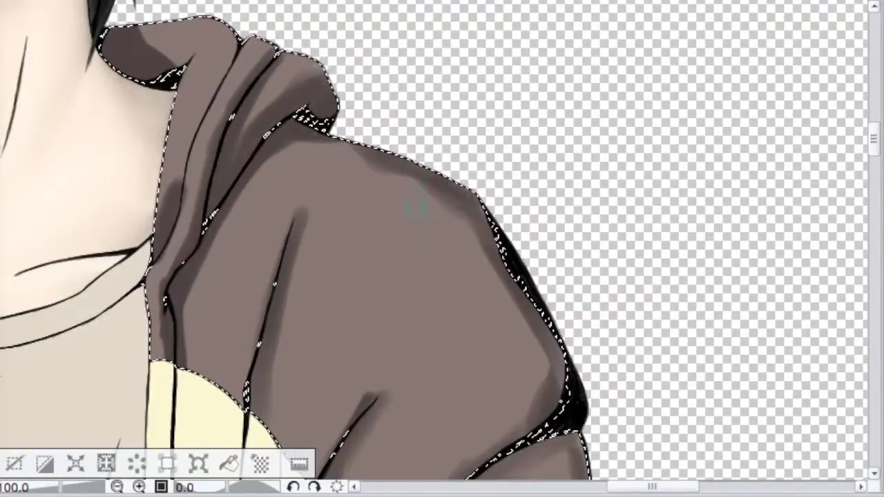
# Blend the shadows on the hood, chest creases and shoulder softly into the brown on the figure's left side
pyautogui.moveTo(183, 314)
pyautogui.mouseDown()
pyautogui.moveTo(201, 268)
pyautogui.moveTo(286, 172)
pyautogui.mouseUp()
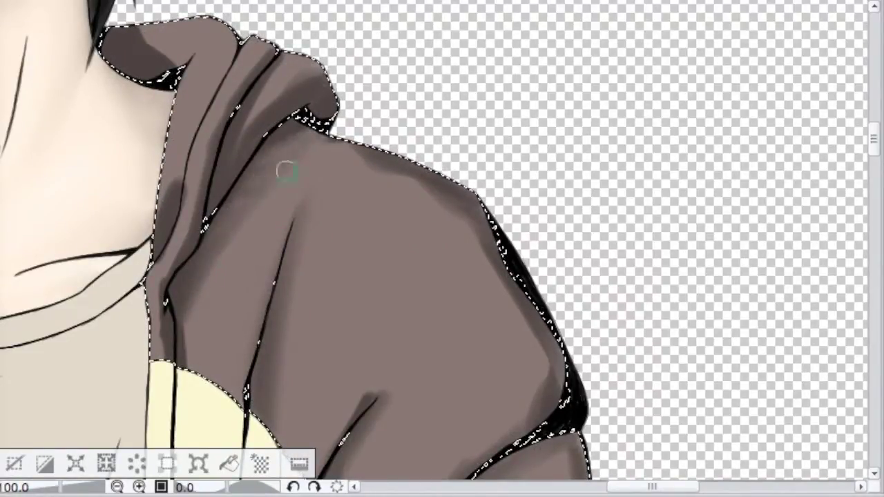
pyautogui.moveTo(263, 64)
pyautogui.mouseDown()
pyautogui.moveTo(238, 110)
pyautogui.moveTo(273, 42)
pyautogui.mouseUp()
pyautogui.moveTo(159, 287); pyautogui.dragTo(231, 160)
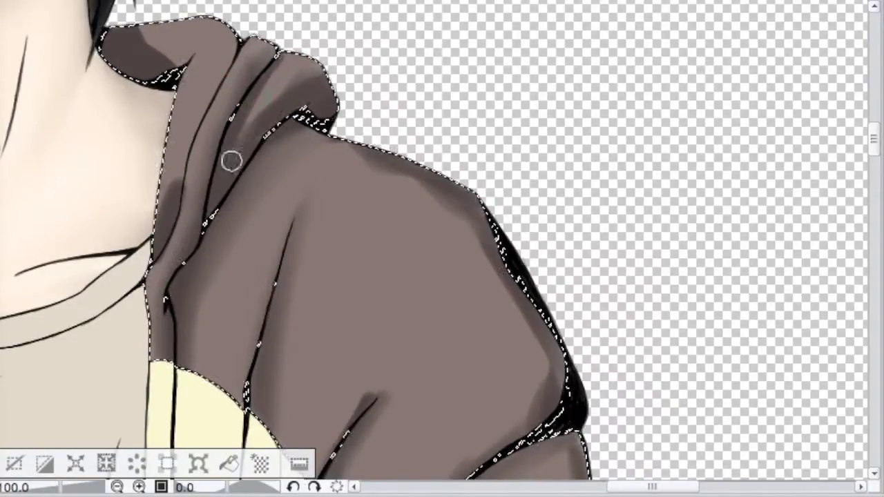
pyautogui.moveTo(258, 119)
pyautogui.mouseDown()
pyautogui.moveTo(273, 94)
pyautogui.moveTo(325, 113)
pyautogui.moveTo(191, 55)
pyautogui.mouseUp()
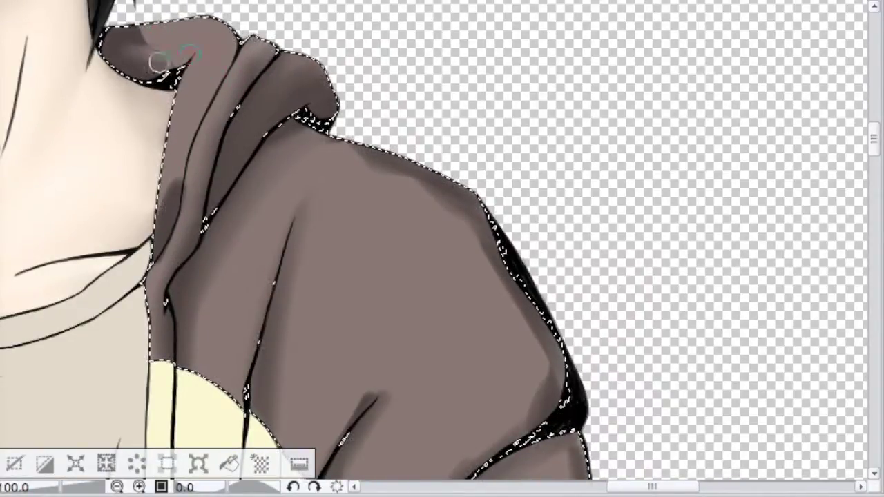
pyautogui.moveTo(178, 186)
pyautogui.mouseDown()
pyautogui.moveTo(159, 243)
pyautogui.moveTo(165, 166)
pyautogui.mouseUp()
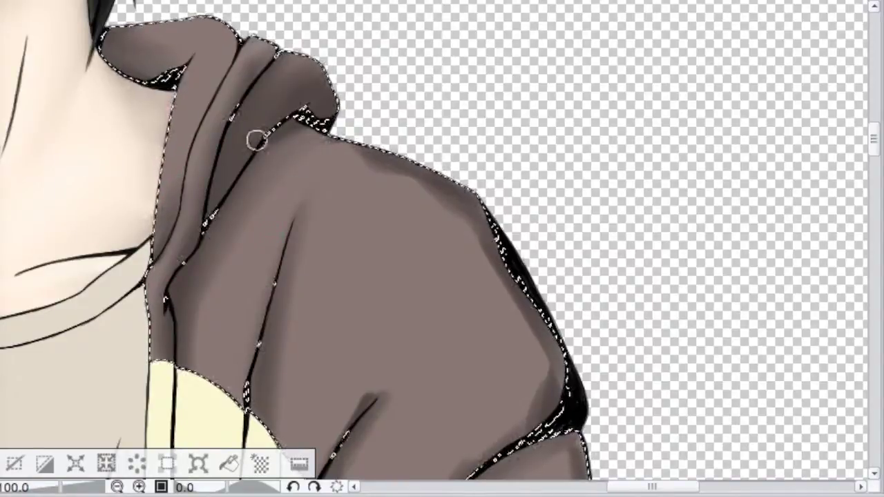
pyautogui.moveTo(184, 322); pyautogui.dragTo(189, 311)
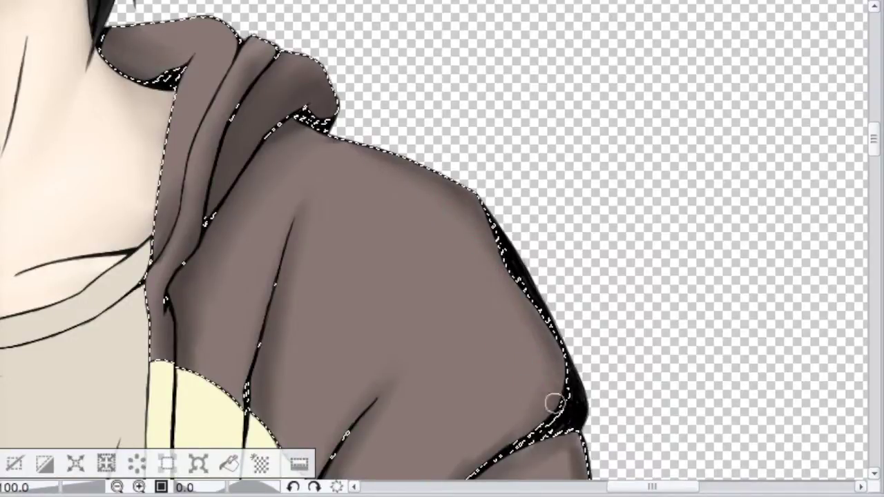
# Blend the shadows on the upper sleeve and beside the armhole seam on the figure's left side
pyautogui.scroll(-3, 540, 368)
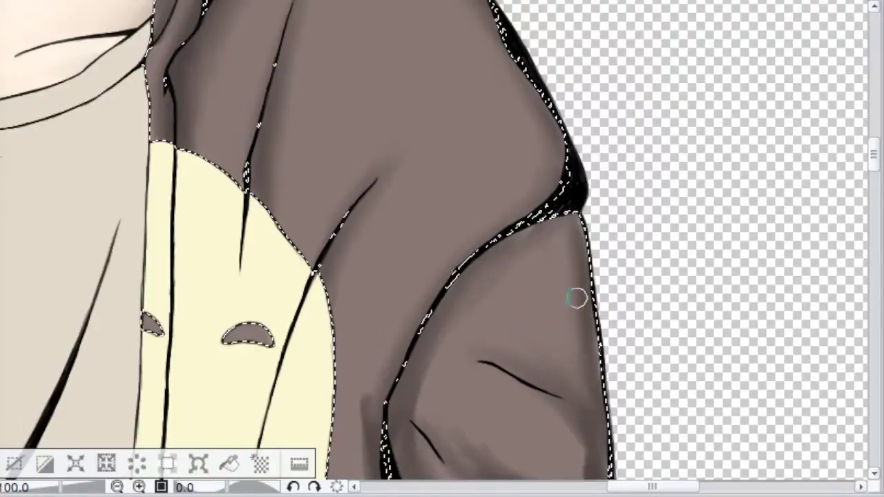
pyautogui.moveTo(365, 397); pyautogui.dragTo(367, 469)
pyautogui.hscroll(-12, 762, 144)
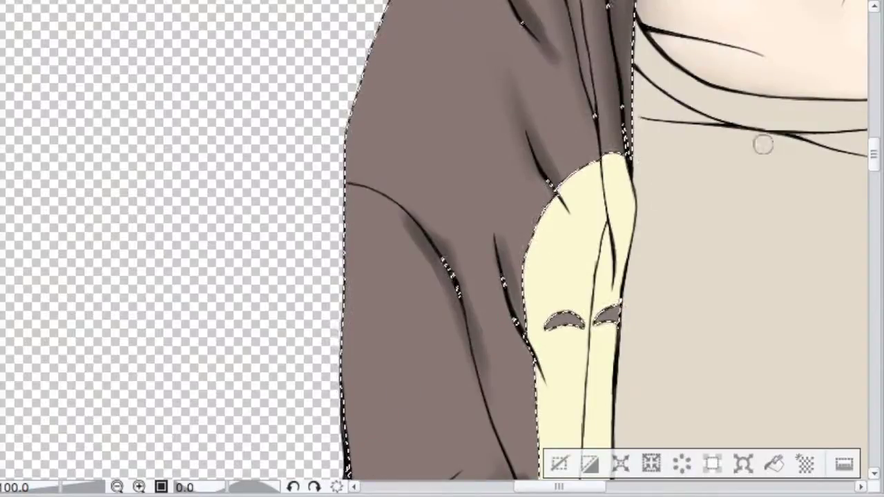
pyautogui.hscroll(14, 762, 144)
pyautogui.scroll(-3, 423, 100)
pyautogui.moveTo(442, 150); pyautogui.dragTo(462, 194)
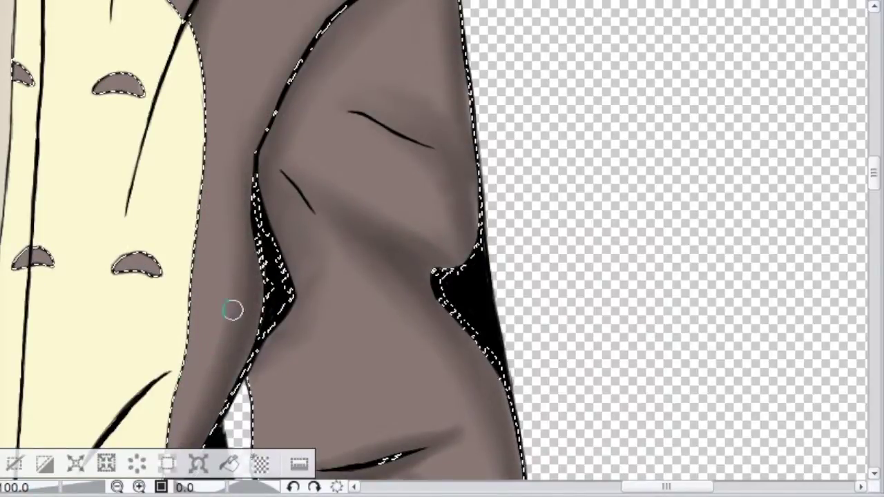
# Blend the shadows around the elbow creases and along the sleeve's edges on the figure's left side
pyautogui.scroll(-3, 426, 250)
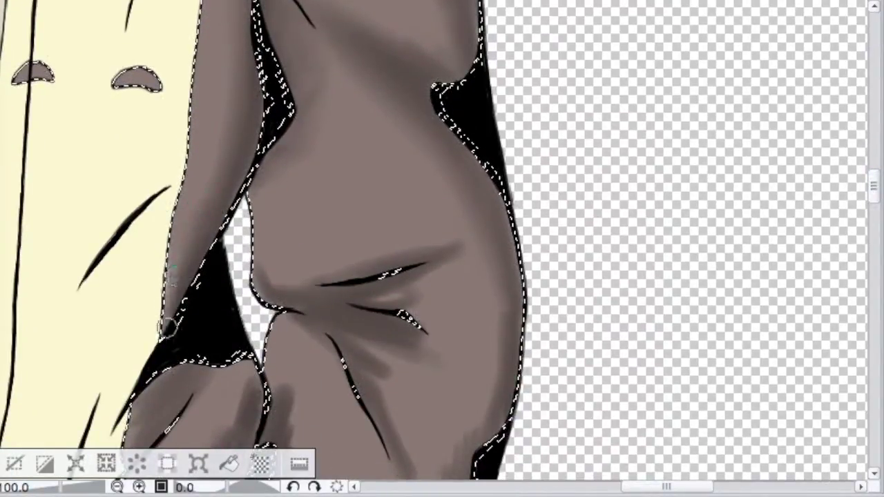
pyautogui.moveTo(400, 299); pyautogui.dragTo(366, 355)
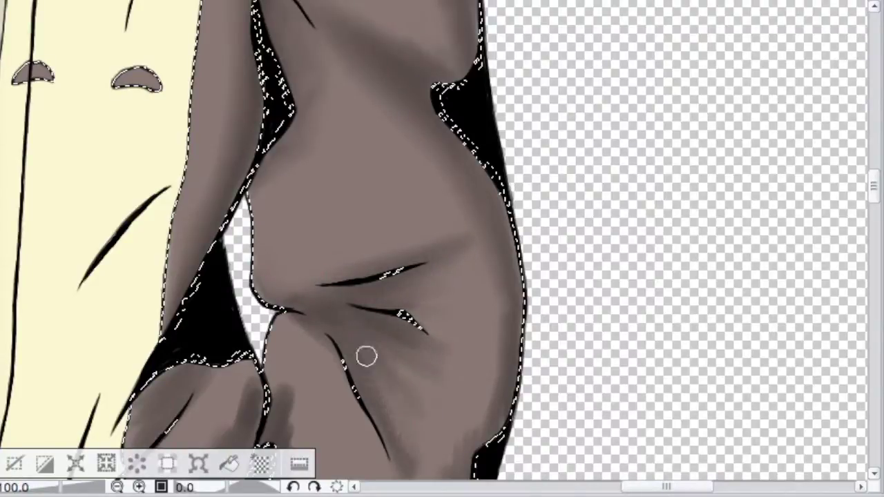
pyautogui.moveTo(389, 411); pyautogui.dragTo(426, 244)
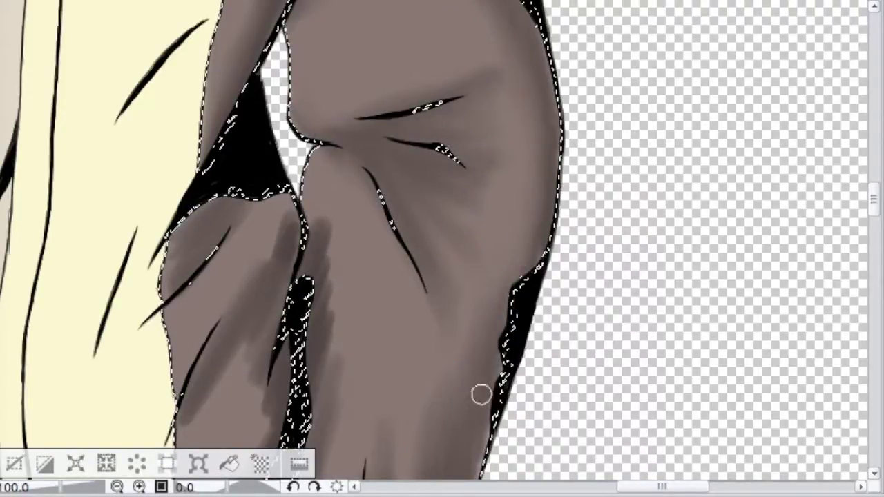
pyautogui.moveTo(512, 276); pyautogui.dragTo(535, 257)
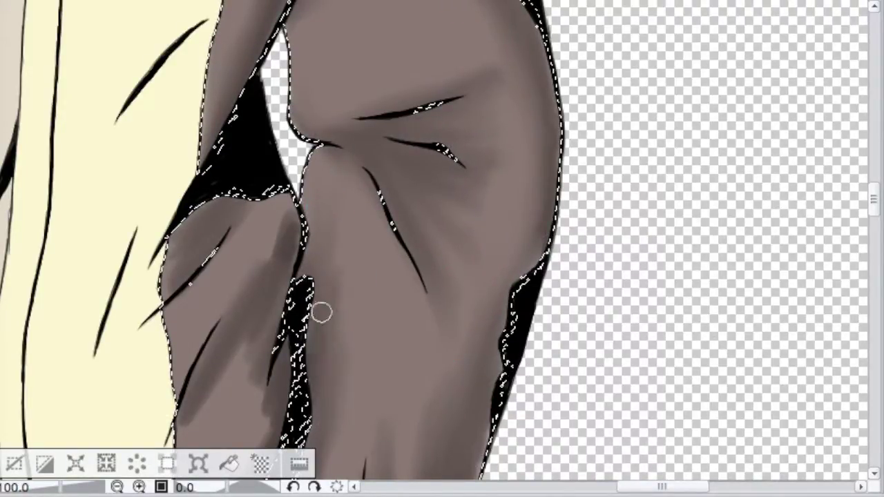
# Blend the long fold shadows on the forearm down to the cuff of the sleeve on the figure's left side
pyautogui.moveTo(874, 199); pyautogui.dragTo(874, 223)
pyautogui.moveTo(416, 102); pyautogui.dragTo(394, 171)
pyautogui.moveTo(378, 312); pyautogui.dragTo(380, 444)
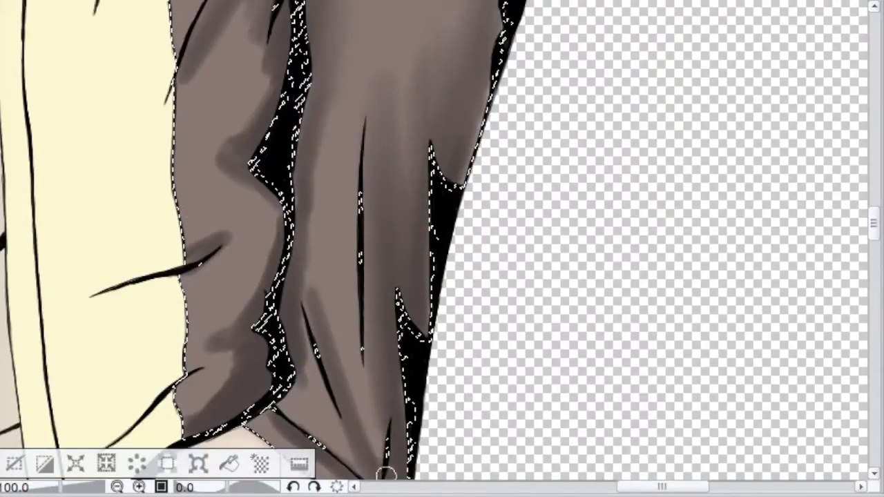
pyautogui.moveTo(314, 279); pyautogui.dragTo(348, 428)
pyautogui.moveTo(399, 302); pyautogui.dragTo(396, 354)
pyautogui.moveTo(305, 326); pyautogui.dragTo(310, 399)
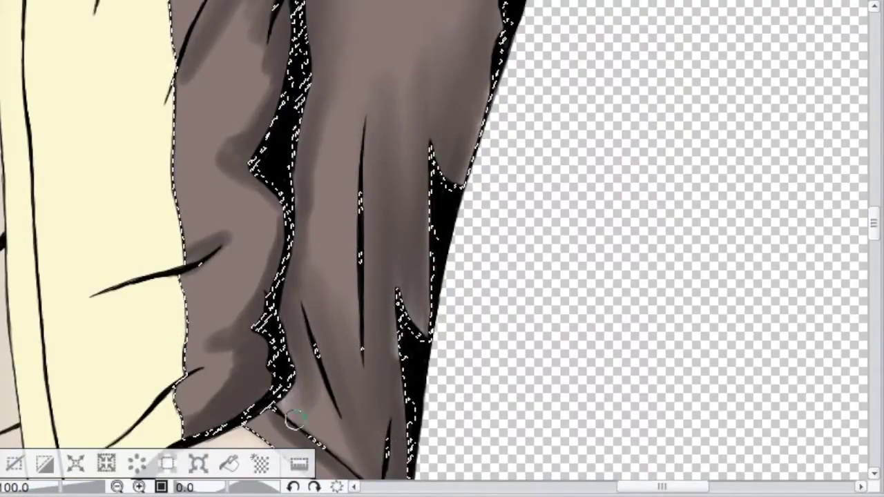
# Blend the fold shadows on the lower brown jacket front beside the yellow trim on the figure's left side
pyautogui.moveTo(221, 146)
pyautogui.mouseDown()
pyautogui.moveTo(231, 99)
pyautogui.moveTo(245, 140)
pyautogui.moveTo(283, 108)
pyautogui.mouseUp()
pyautogui.moveTo(223, 125); pyautogui.dragTo(246, 175)
pyautogui.moveTo(216, 393); pyautogui.dragTo(174, 437)
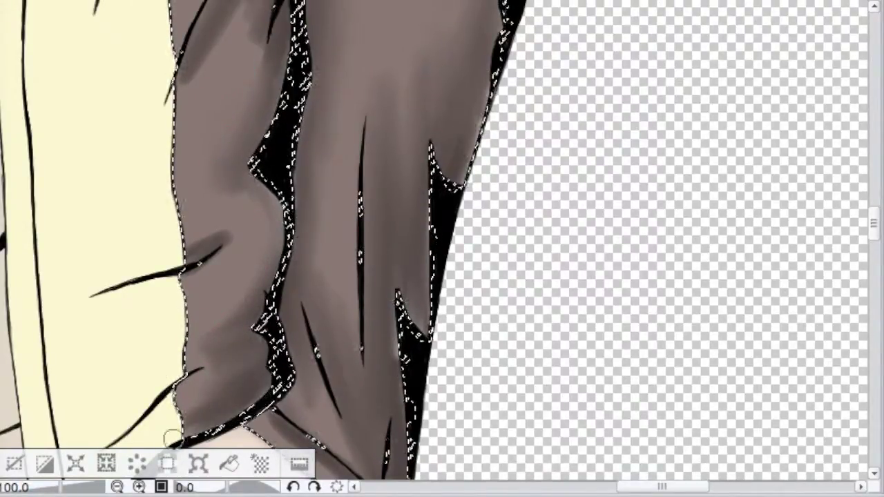
pyautogui.moveTo(225, 239); pyautogui.dragTo(166, 296)
pyautogui.moveTo(276, 223); pyautogui.dragTo(282, 189)
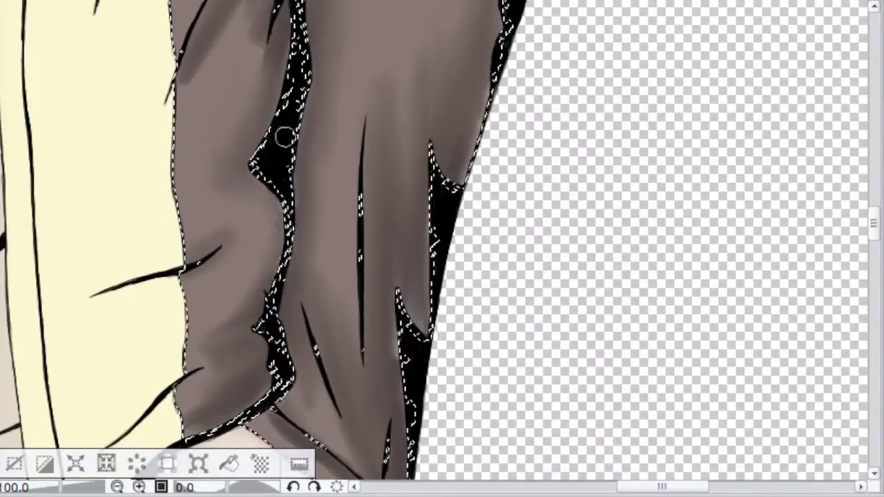
# Blend the shadows on the upper part of that brown front panel and soften the shading beside the elbow creases
pyautogui.scroll(3, 733, 290)
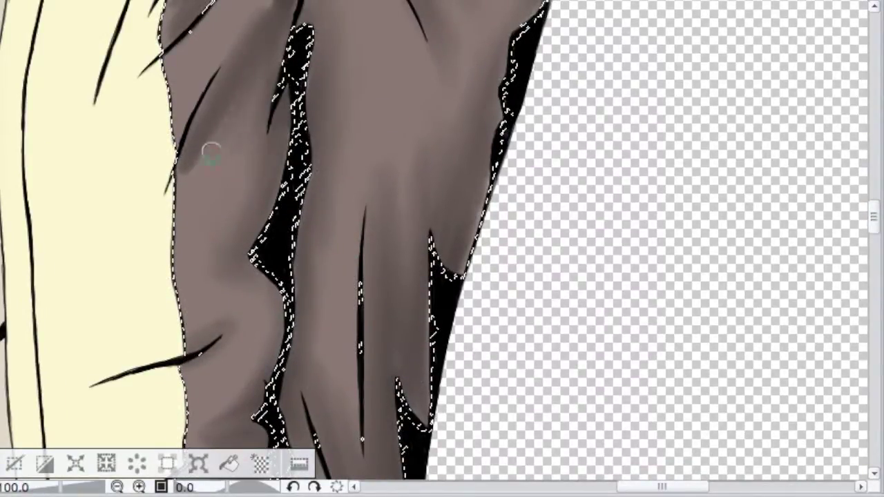
pyautogui.scroll(10, 677, 177)
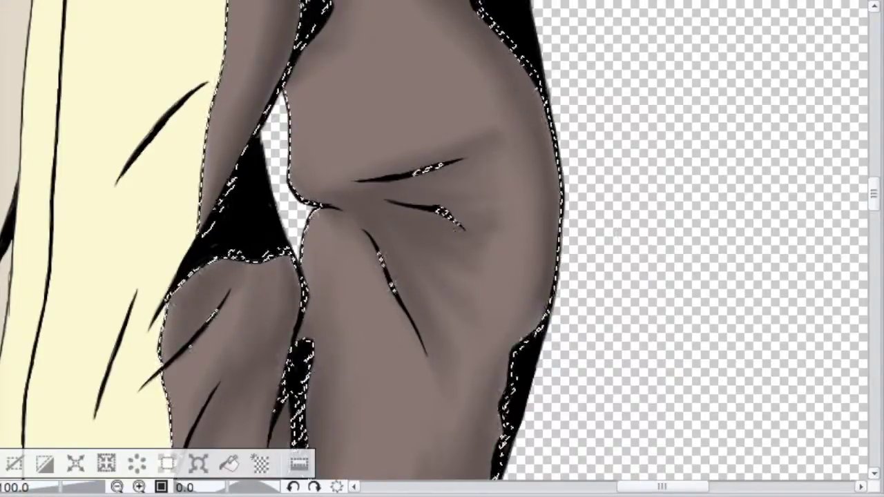
pyautogui.moveTo(493, 92); pyautogui.dragTo(536, 217)
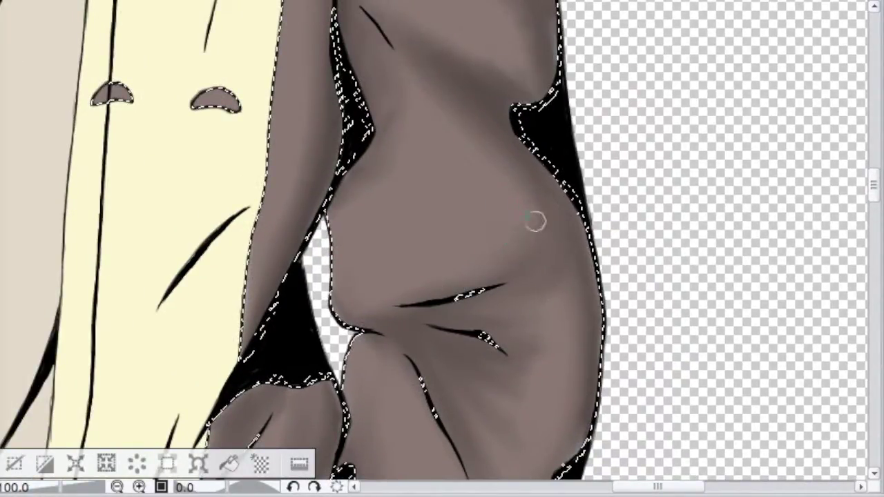
pyautogui.scroll(-5, 690, 290)
pyautogui.moveTo(494, 176)
pyautogui.mouseDown()
pyautogui.moveTo(550, 148)
pyautogui.moveTo(533, 179)
pyautogui.mouseUp()
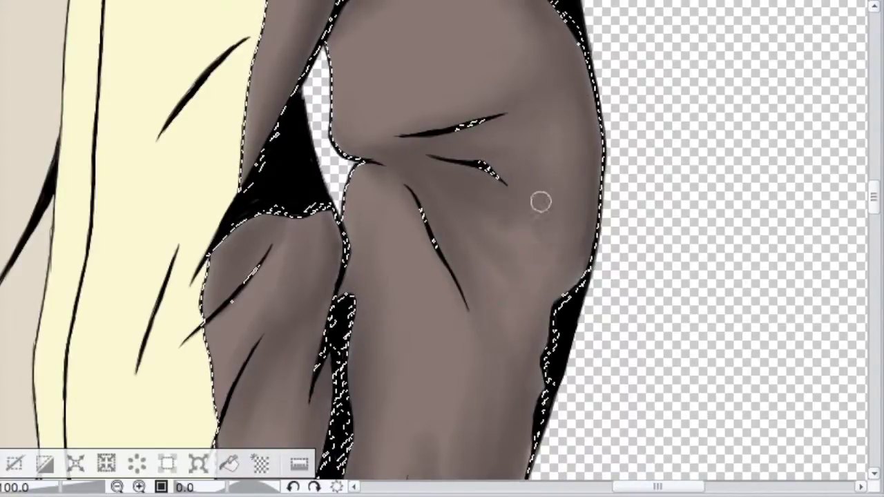
# Blend the fold shadows on the lower brown jacket front beside the yellow trim on the figure's right side
pyautogui.scroll(-10, 507, 140)
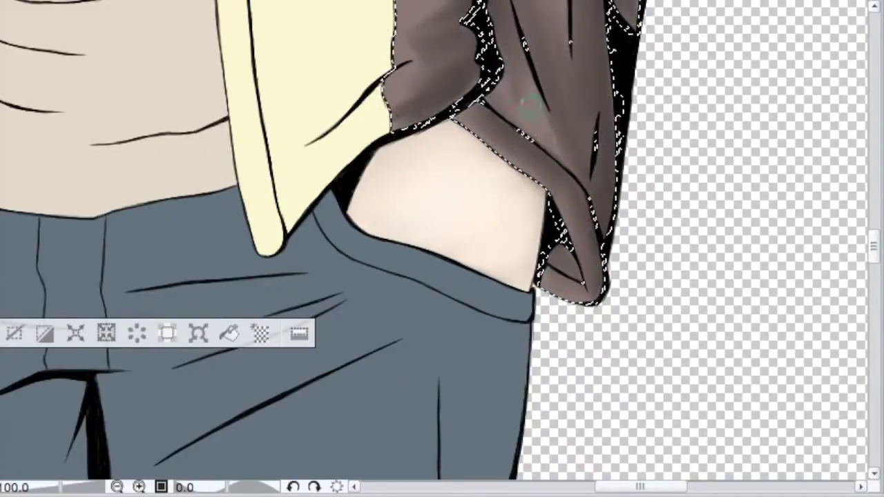
pyautogui.moveTo(138, 103); pyautogui.dragTo(488, 194)
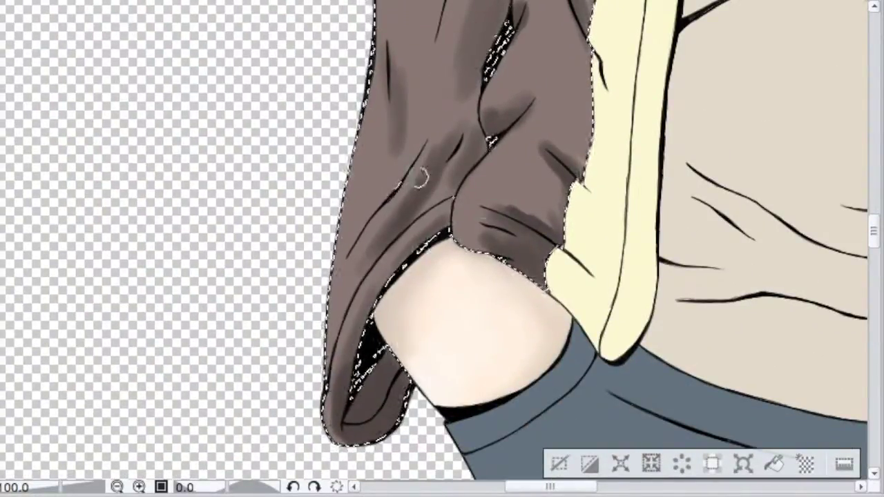
pyautogui.moveTo(476, 236)
pyautogui.mouseDown()
pyautogui.moveTo(501, 233)
pyautogui.moveTo(496, 194)
pyautogui.mouseUp()
pyautogui.moveTo(566, 170); pyautogui.dragTo(530, 143)
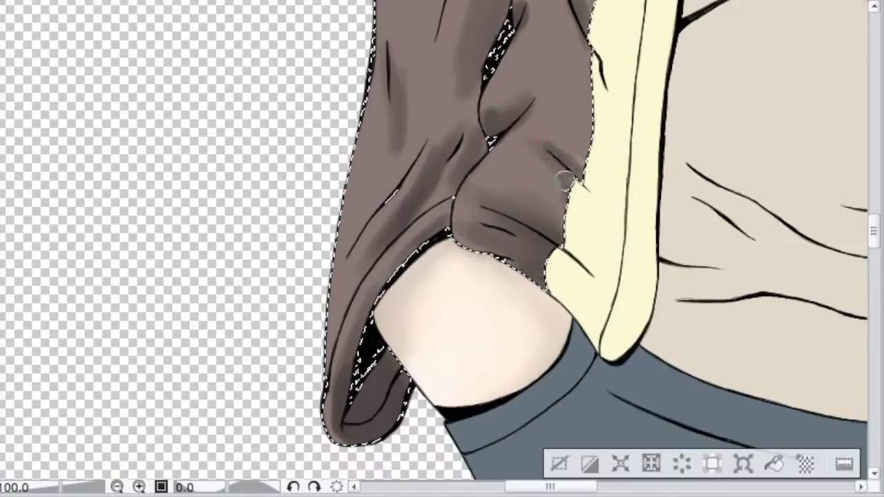
pyautogui.moveTo(518, 109); pyautogui.dragTo(490, 106)
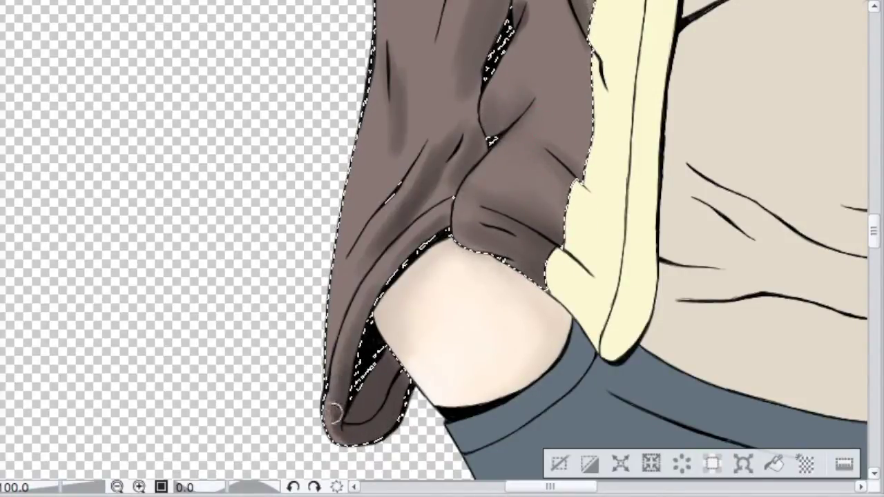
# Blend the shadows around the cuff and up the forearm folds of the sleeve on the figure's right side
pyautogui.moveTo(387, 421)
pyautogui.mouseDown()
pyautogui.moveTo(355, 379)
pyautogui.moveTo(340, 374)
pyautogui.mouseUp()
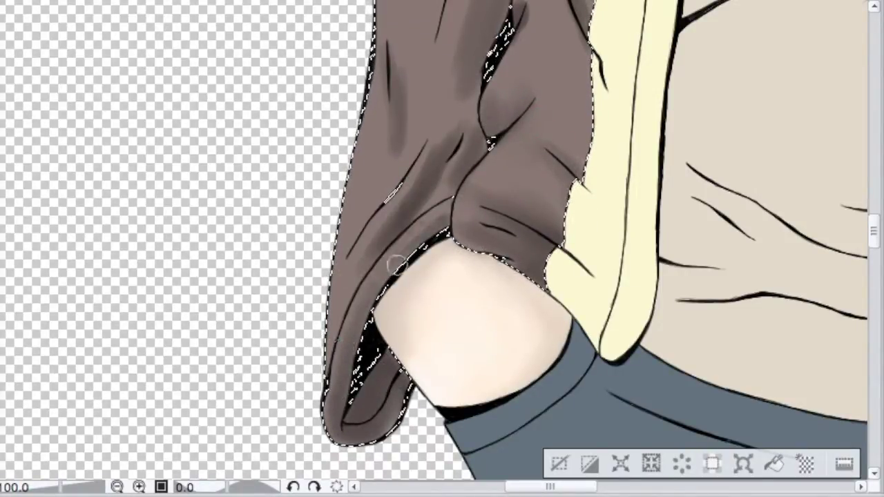
pyautogui.moveTo(453, 177); pyautogui.dragTo(477, 112)
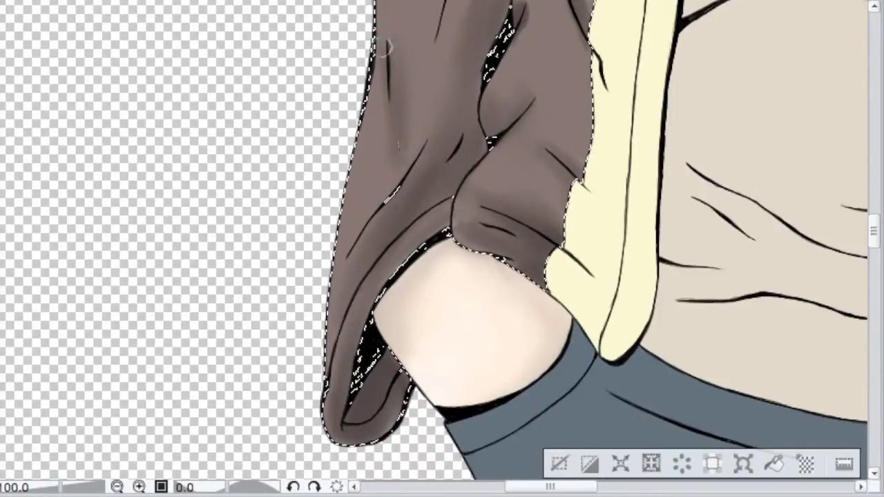
pyautogui.scroll(3, 819, 199)
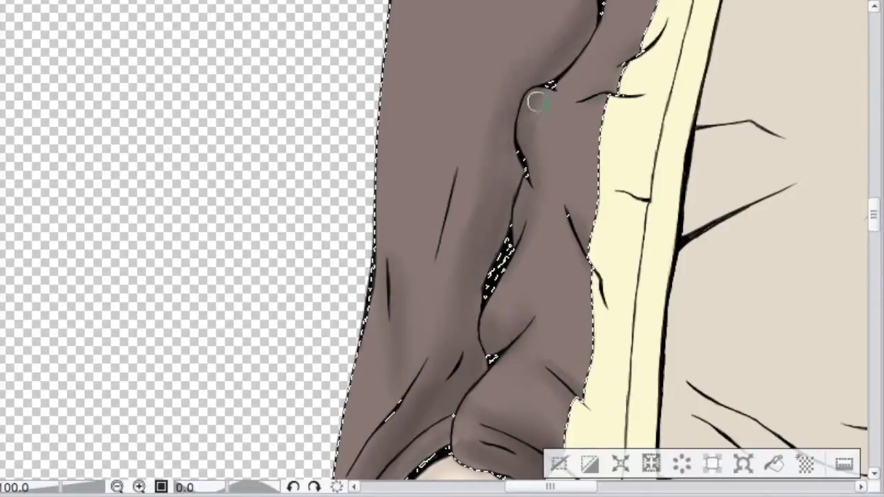
# Blend the shadows around the elbow creases of that sleeve and on the narrow brown front panel beside it
pyautogui.scroll(3, 539, 102)
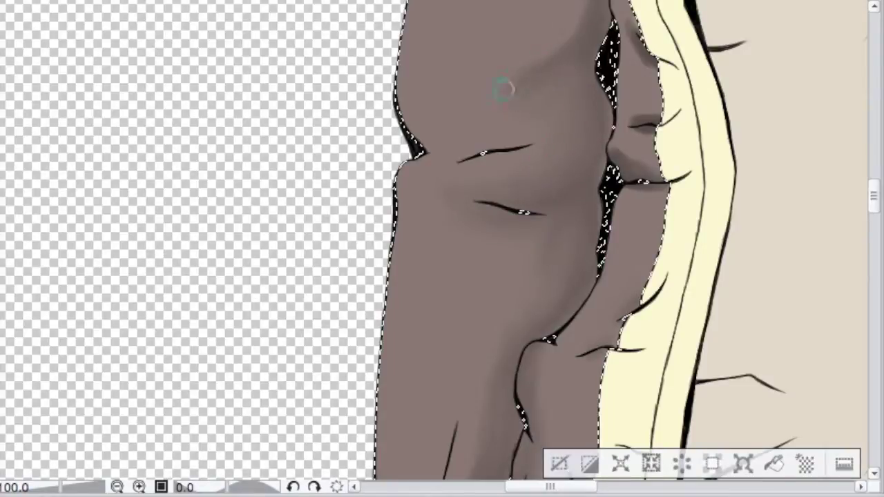
pyautogui.scroll(3, 578, 232)
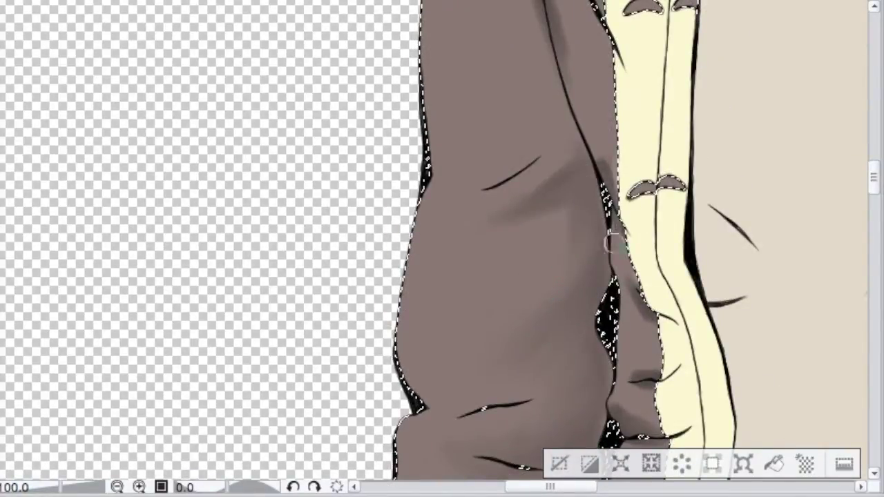
pyautogui.scroll(-3, 704, 228)
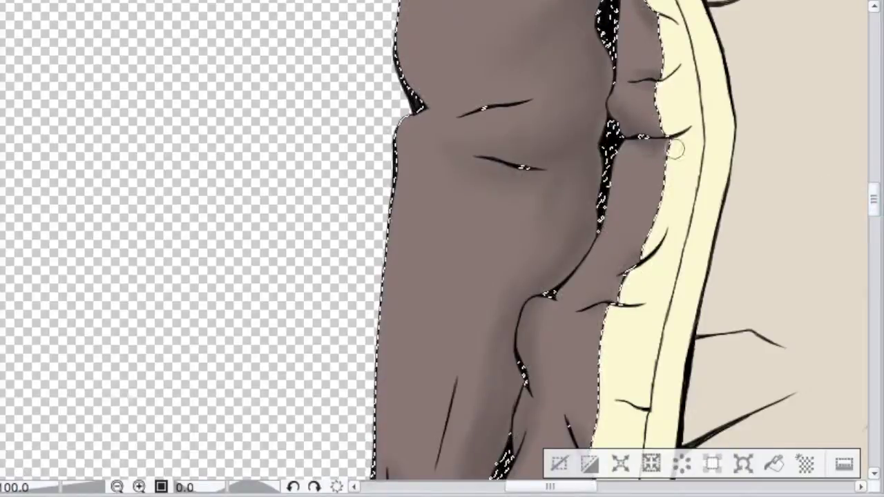
# Blend the shadows along the armhole seam and the chest and shoulder creases on the figure's right side
pyautogui.moveTo(870, 203); pyautogui.dragTo(871, 174)
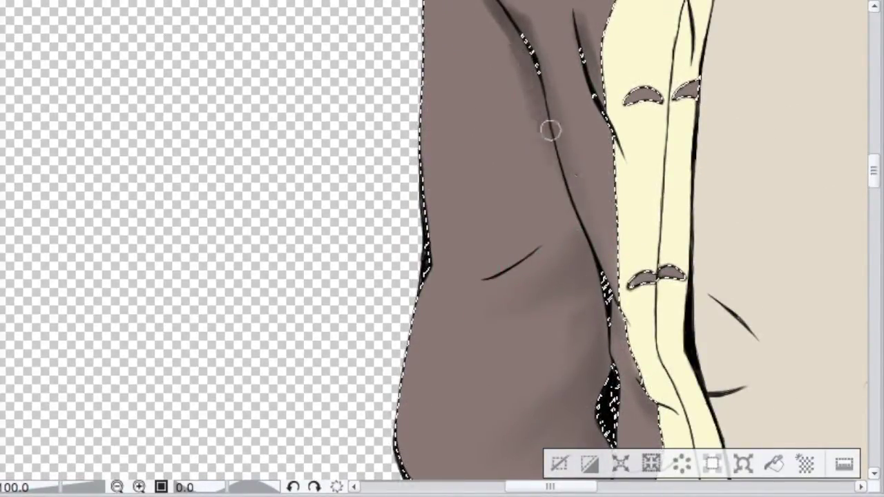
pyautogui.moveTo(872, 178); pyautogui.dragTo(872, 169)
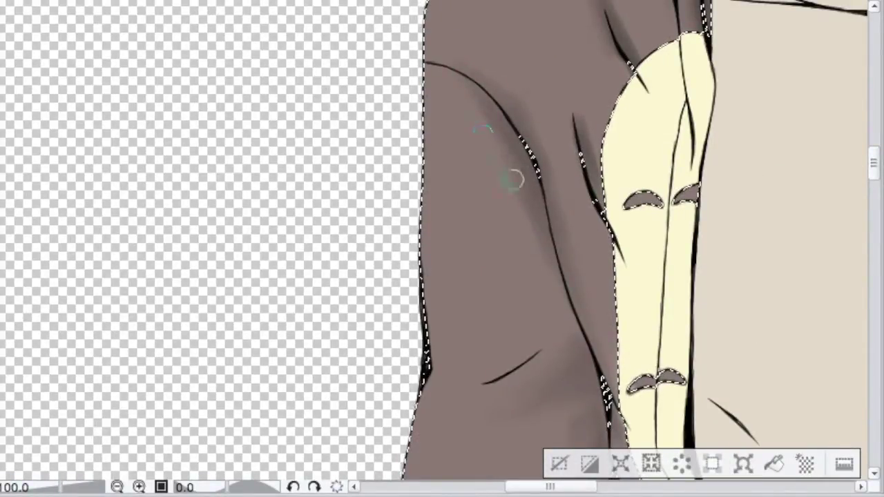
pyautogui.scroll(3, 580, 148)
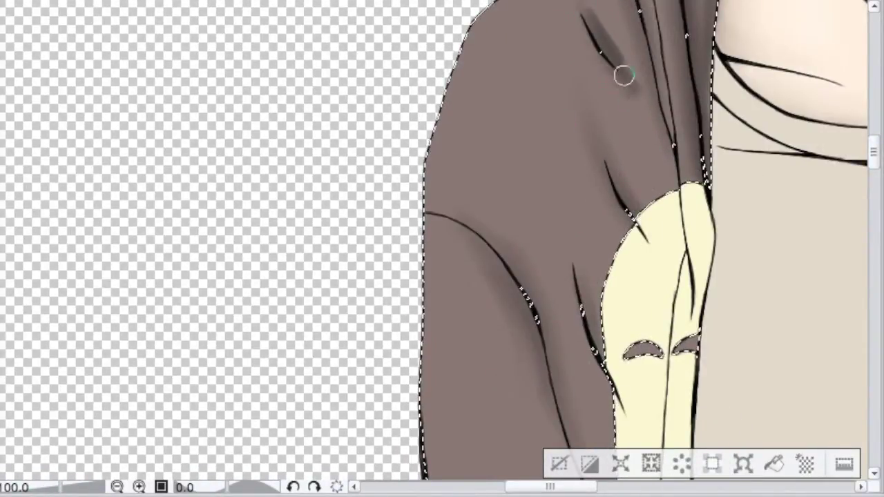
pyautogui.moveTo(874, 160); pyautogui.dragTo(874, 154)
# Deepen the soft shadows along the inner elbow and lower forearm of the sleeve on the figure's right side
pyautogui.scroll(-6, 437, 236)
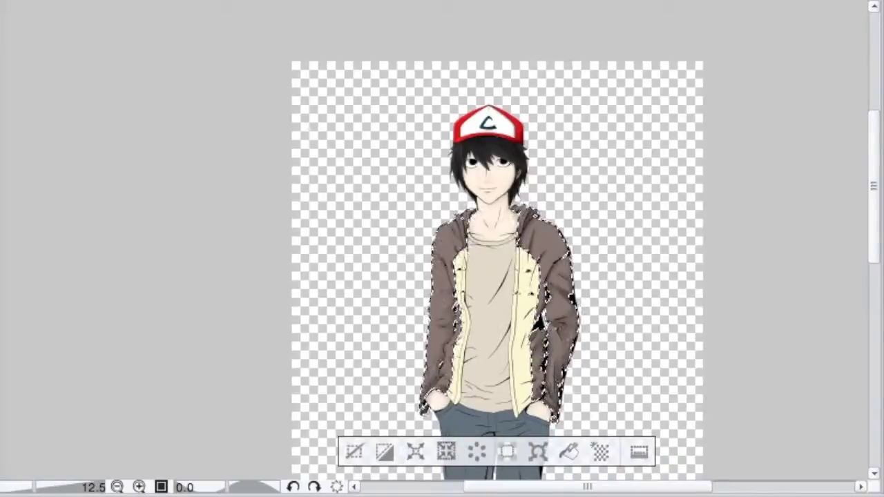
pyautogui.scroll(6, 440, 336)
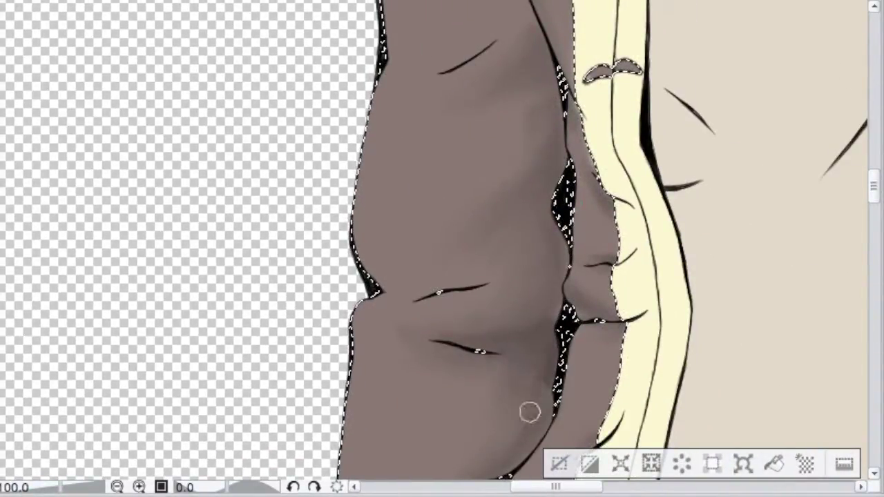
pyautogui.moveTo(550, 237); pyautogui.dragTo(505, 242)
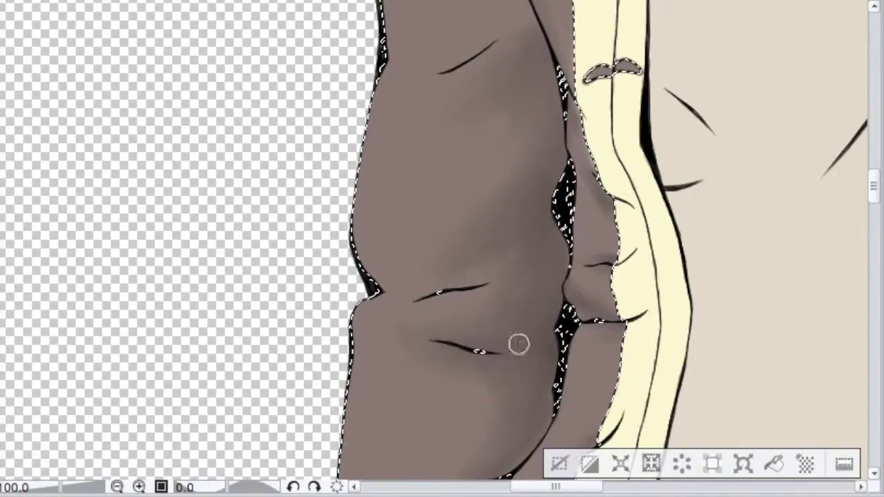
pyautogui.moveTo(873, 191); pyautogui.dragTo(874, 227)
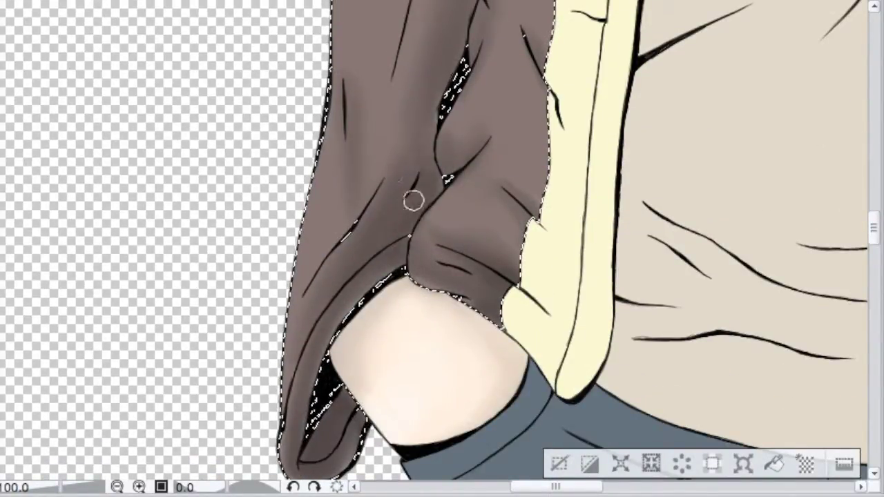
# Add a soft highlight along the outer edge of the brown jacket's shoulder on the figure's right side
pyautogui.hotkey('ctrl', '-')
pyautogui.hotkey('ctrl', '-')
pyautogui.hotkey('ctrl', '-')
pyautogui.hotkey('ctrl', '-')
pyautogui.moveTo(564, 101); pyautogui.dragTo(555, 319)
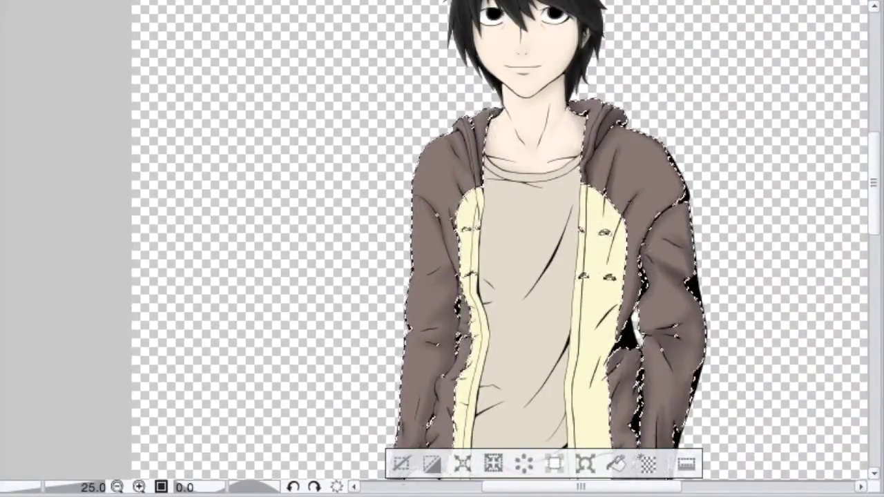
pyautogui.scroll(3, 387, 276)
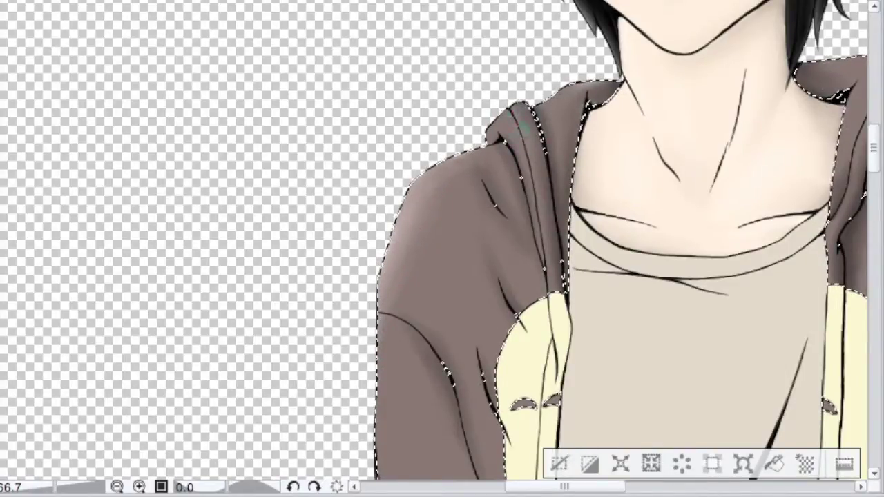
# Add soft highlights to the hood's folds beside the neck on the figure's right side
pyautogui.scroll(1, 428, 240)
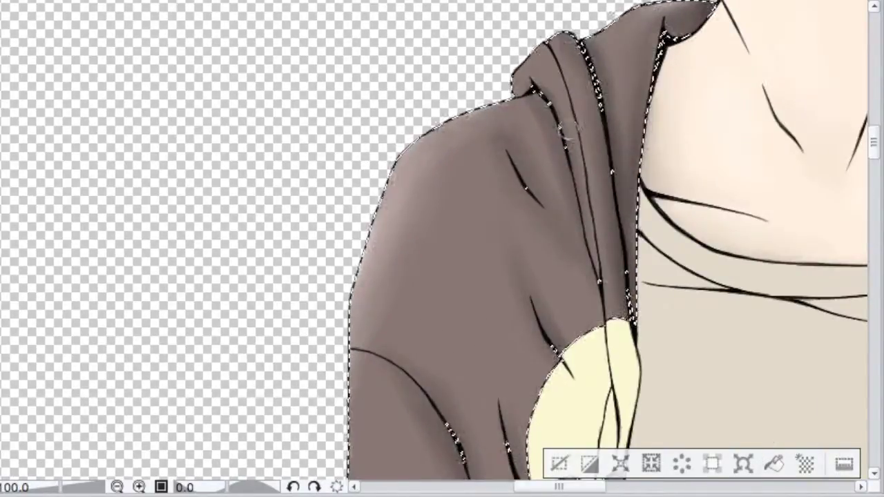
pyautogui.moveTo(573, 134); pyautogui.dragTo(568, 83)
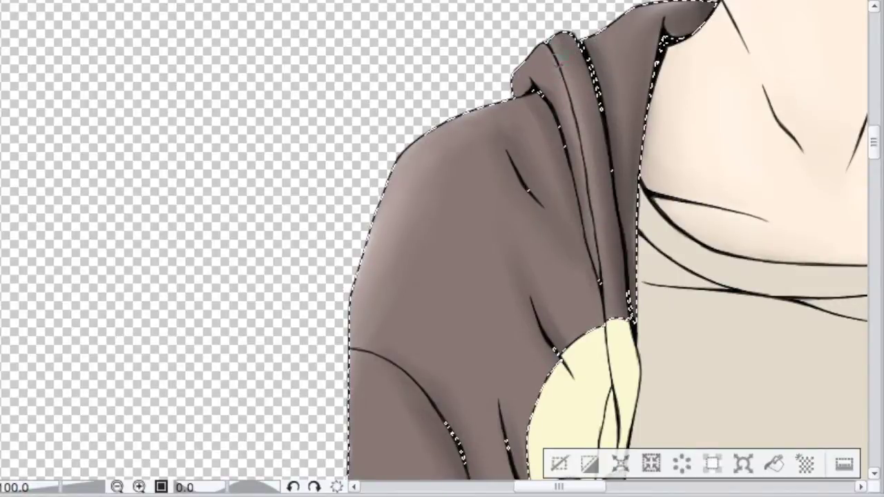
pyautogui.moveTo(532, 67); pyautogui.dragTo(521, 81)
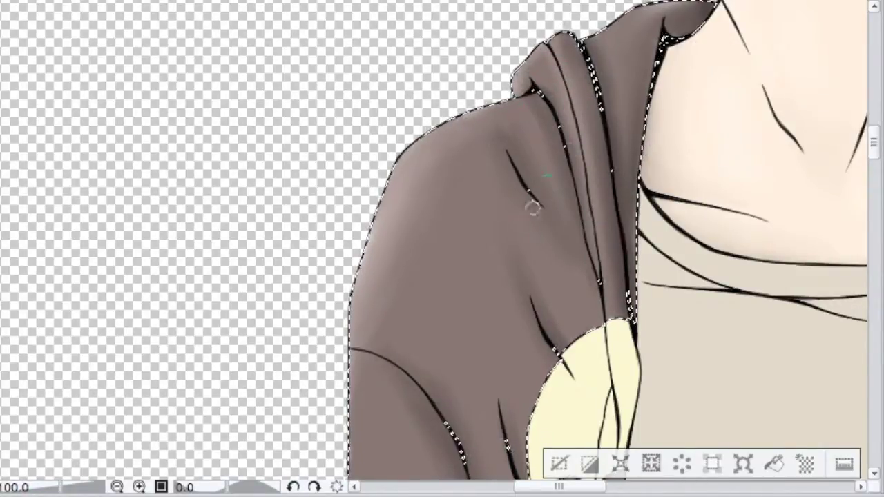
# Extend the shoulder highlight with soft light streaks running down toward the armhole seam on the figure's right side
pyautogui.moveTo(413, 199)
pyautogui.mouseDown()
pyautogui.moveTo(410, 251)
pyautogui.moveTo(399, 207)
pyautogui.mouseUp()
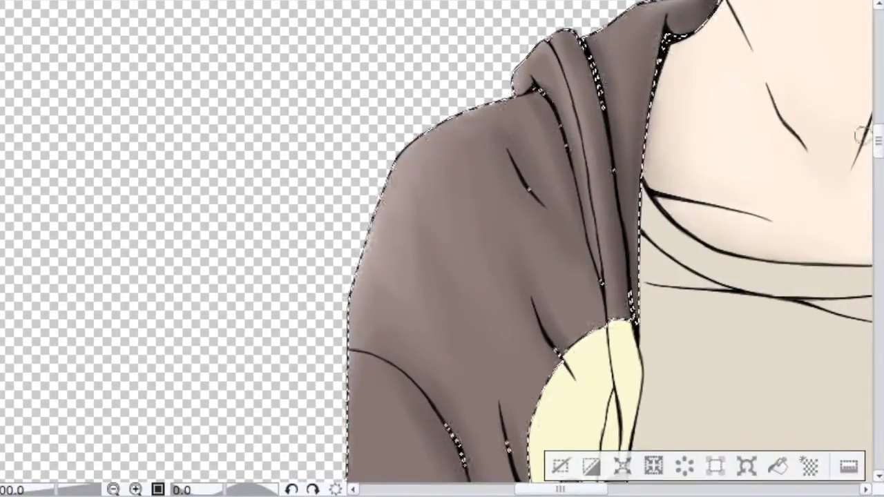
pyautogui.moveTo(874, 142); pyautogui.dragTo(874, 128)
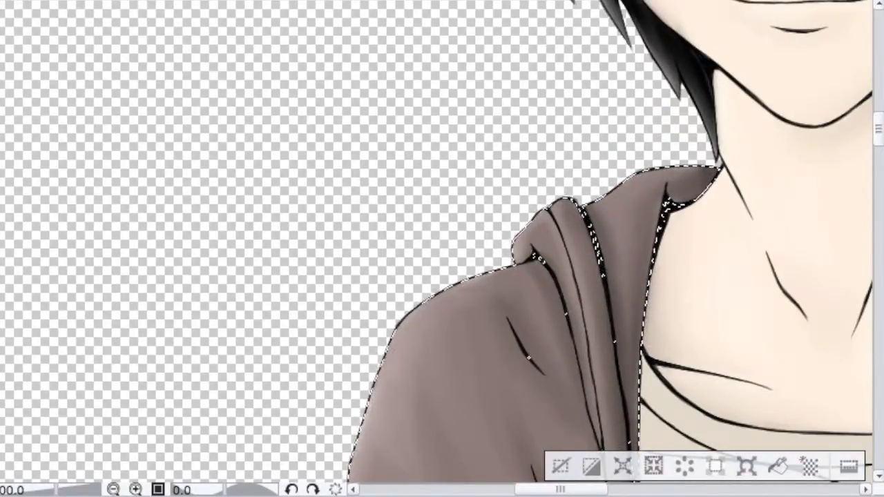
pyautogui.scroll(-5, 442, 249)
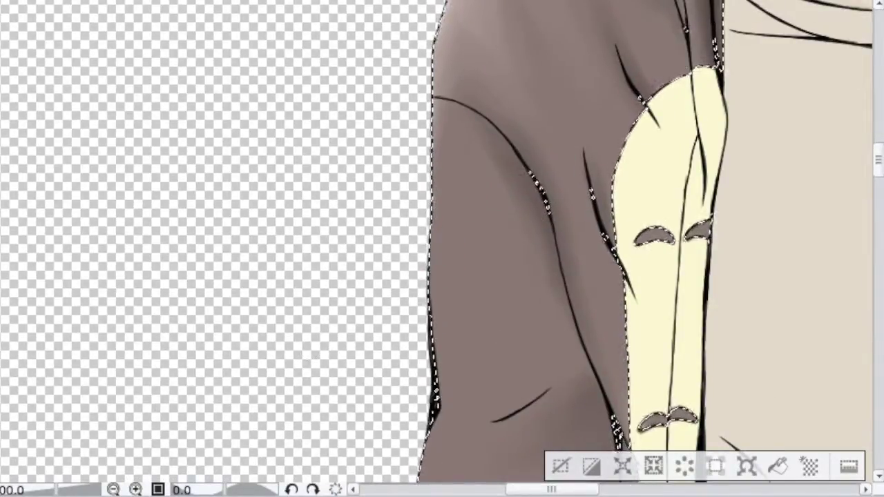
# Brush and blend a soft highlight along the outer edge of the left sleeve from below the shoulder to the elbow
pyautogui.moveTo(438, 239)
pyautogui.mouseDown()
pyautogui.moveTo(439, 212)
pyautogui.moveTo(497, 272)
pyautogui.moveTo(443, 248)
pyautogui.mouseUp()
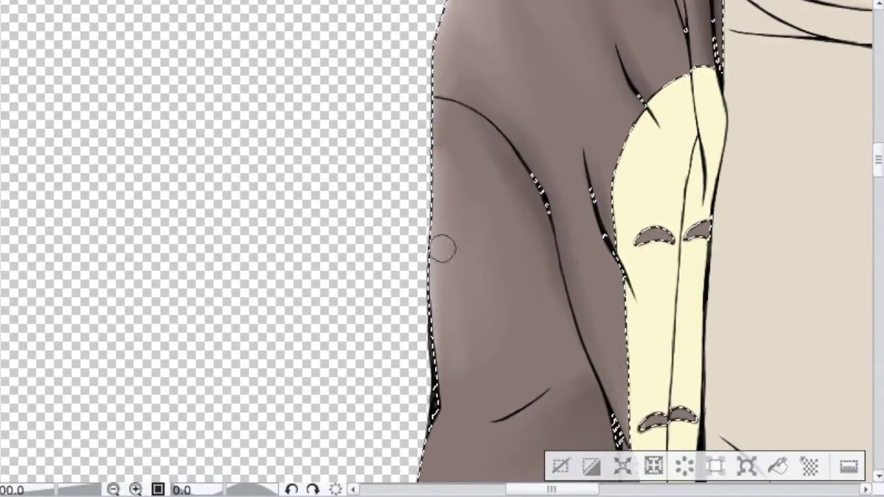
pyautogui.moveTo(486, 316)
pyautogui.mouseDown()
pyautogui.moveTo(440, 256)
pyautogui.moveTo(426, 279)
pyautogui.mouseUp()
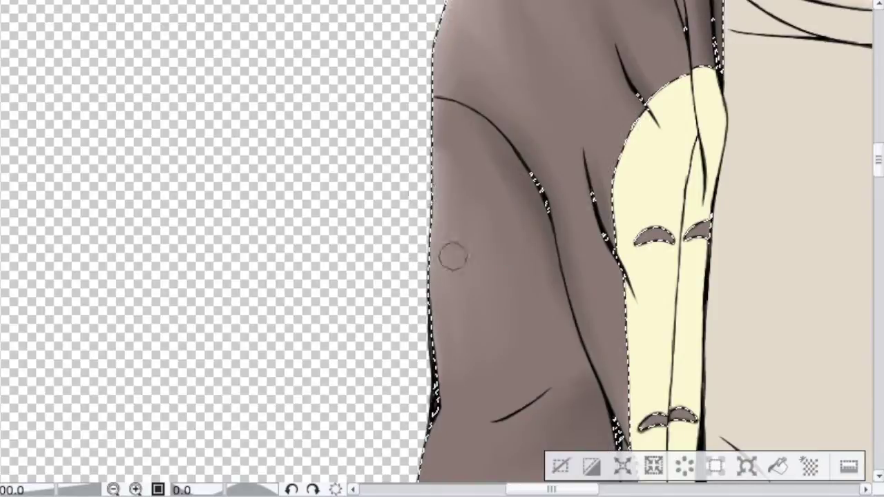
pyautogui.scroll(-5, 456, 242)
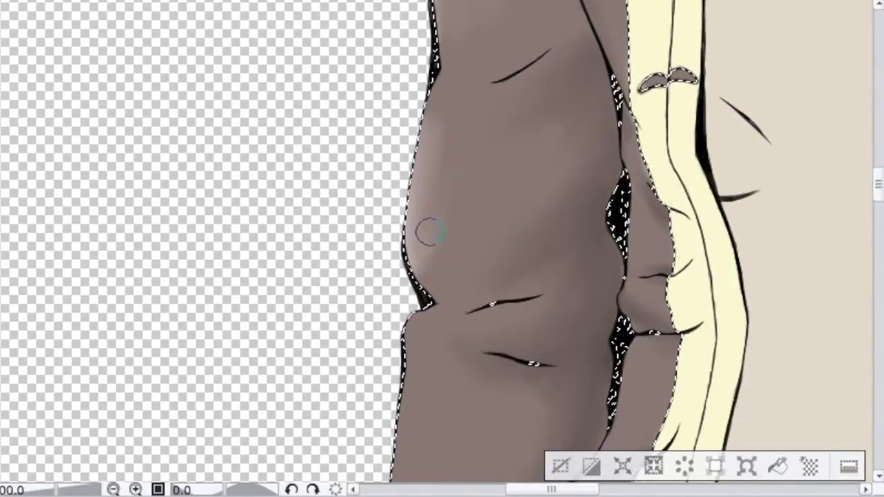
pyautogui.moveTo(429, 198); pyautogui.dragTo(423, 232)
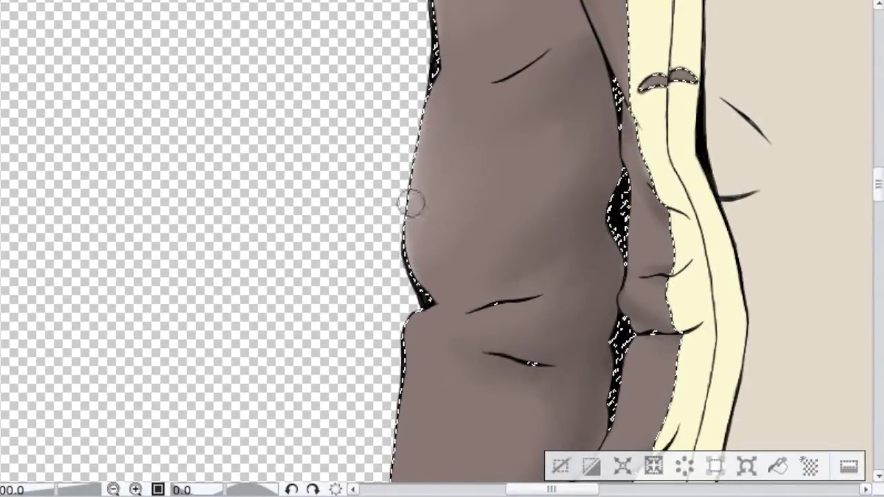
# Continue the soft highlight down the outer edge of the left forearm, blending it into the brown toward the cuff
pyautogui.scroll(-4, 661, 200)
pyautogui.moveTo(416, 103); pyautogui.dragTo(383, 208)
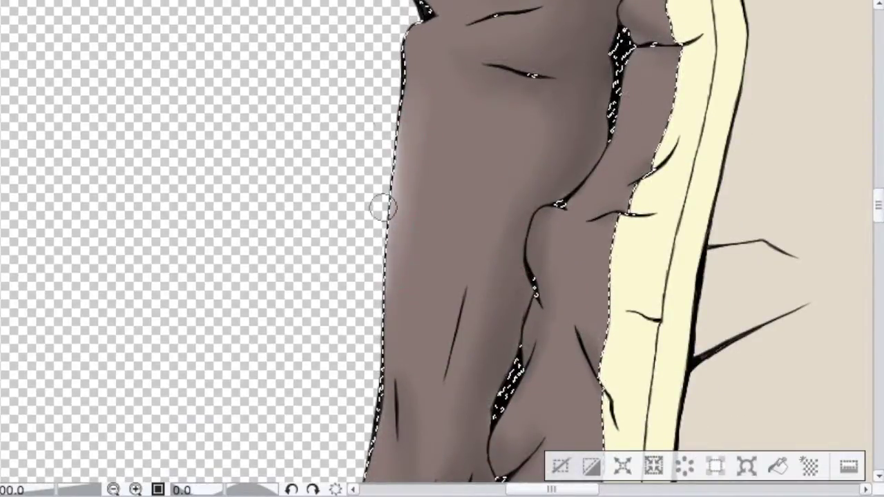
pyautogui.moveTo(434, 234); pyautogui.dragTo(396, 208)
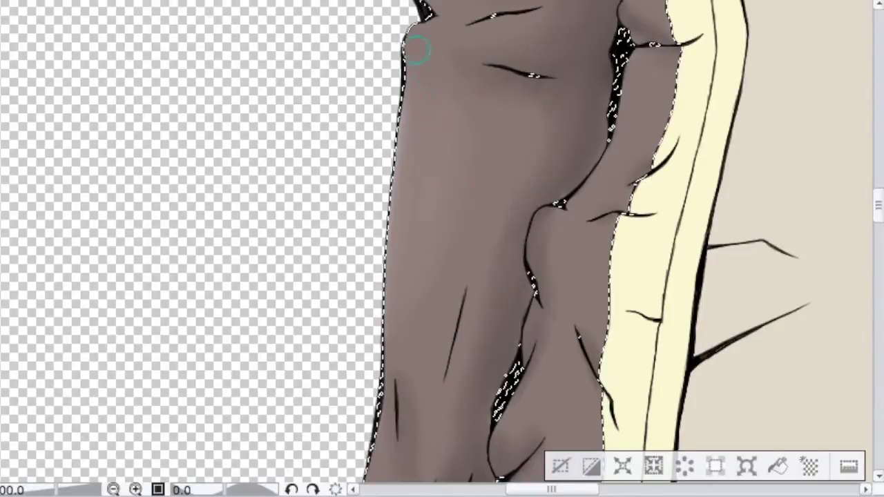
pyautogui.scroll(-3, 852, 199)
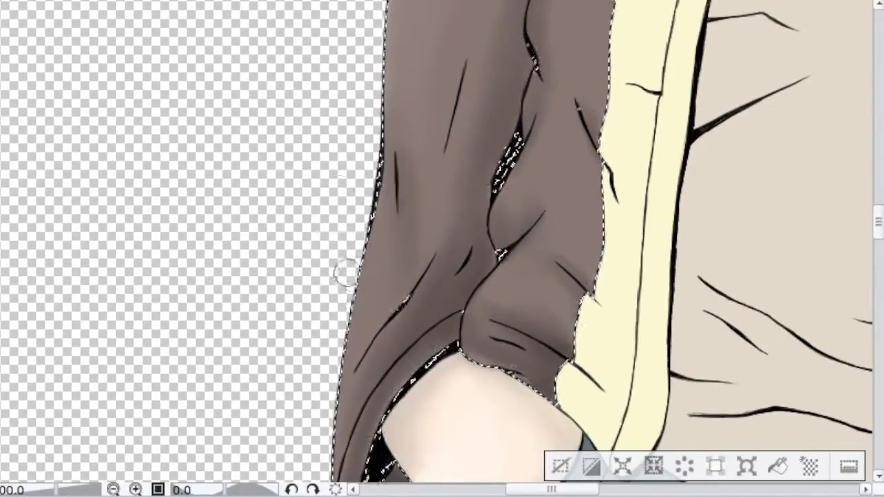
pyautogui.moveTo(342, 348)
pyautogui.mouseDown()
pyautogui.moveTo(370, 236)
pyautogui.moveTo(367, 283)
pyautogui.moveTo(339, 336)
pyautogui.moveTo(365, 233)
pyautogui.mouseUp()
pyautogui.scroll(-2, 878, 233)
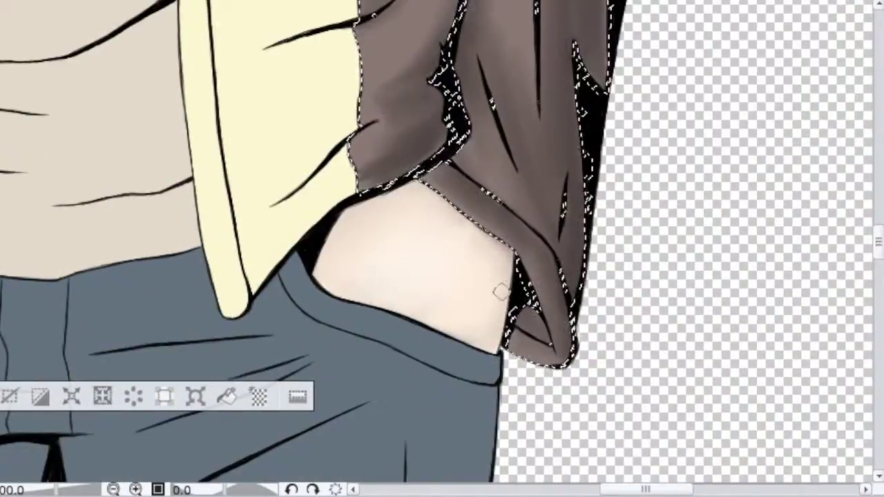
# Highlight the tip of the right cuff and the hood folds beside the neck, undoing the unwanted strokes
pyautogui.moveTo(508, 349)
pyautogui.mouseDown()
pyautogui.moveTo(551, 362)
pyautogui.moveTo(540, 351)
pyautogui.mouseUp()
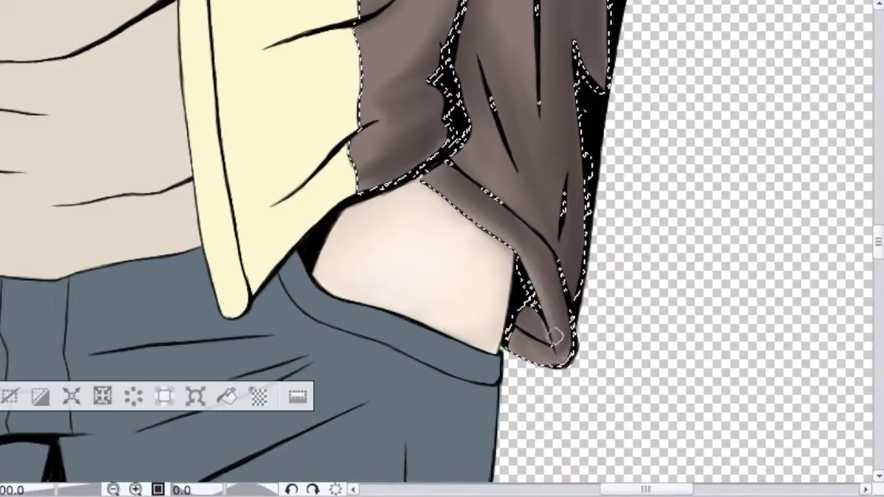
pyautogui.moveTo(879, 251); pyautogui.dragTo(878, 133)
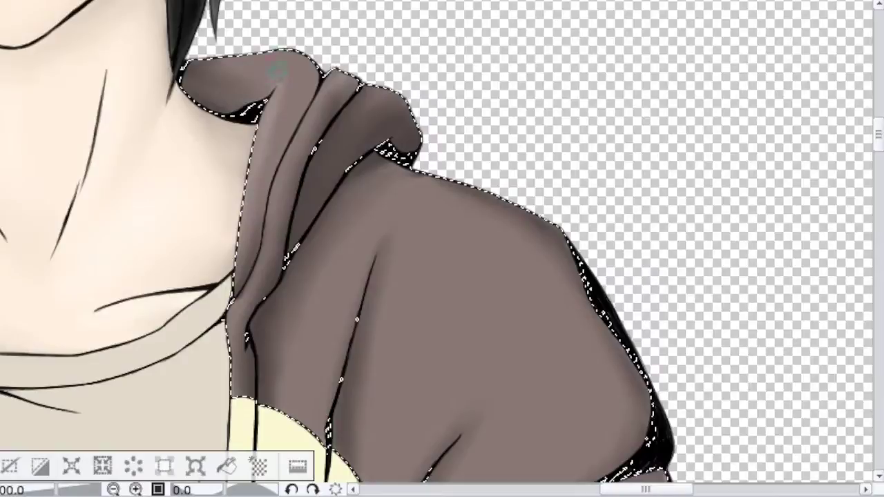
pyautogui.hotkey('ctrl', 'z')
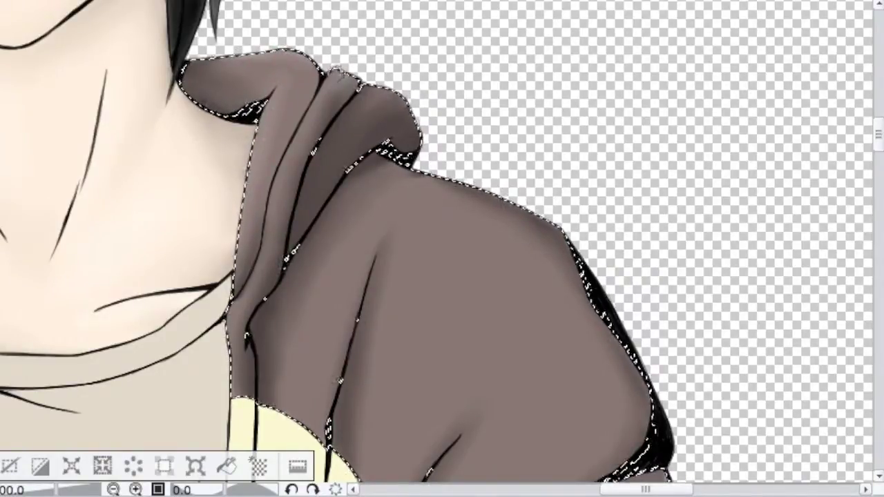
pyautogui.moveTo(337, 76); pyautogui.dragTo(274, 228)
pyautogui.moveTo(339, 70); pyautogui.dragTo(312, 127)
pyautogui.hotkey('ctrl', 'z')
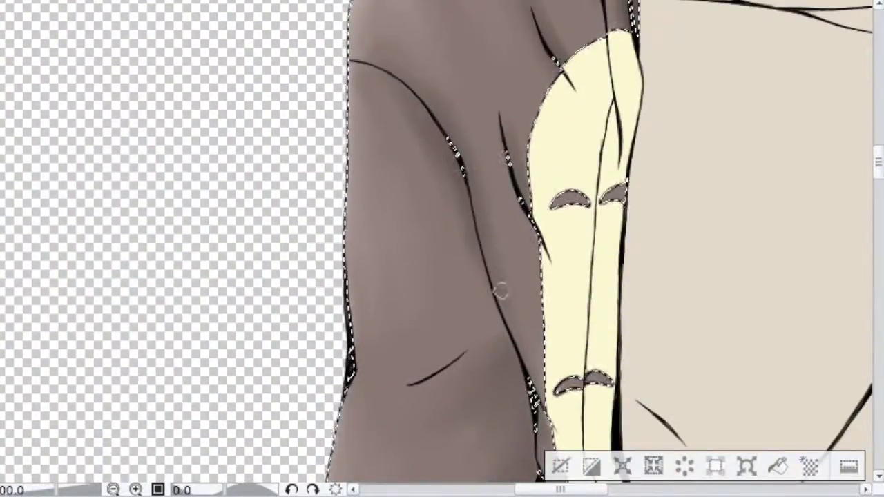
# Add soft highlights to the brown jacket body beside the left sleeve's inner outline, from the armpit to the hem
pyautogui.moveTo(502, 291); pyautogui.dragTo(491, 273)
pyautogui.scroll(-5, 482, 225)
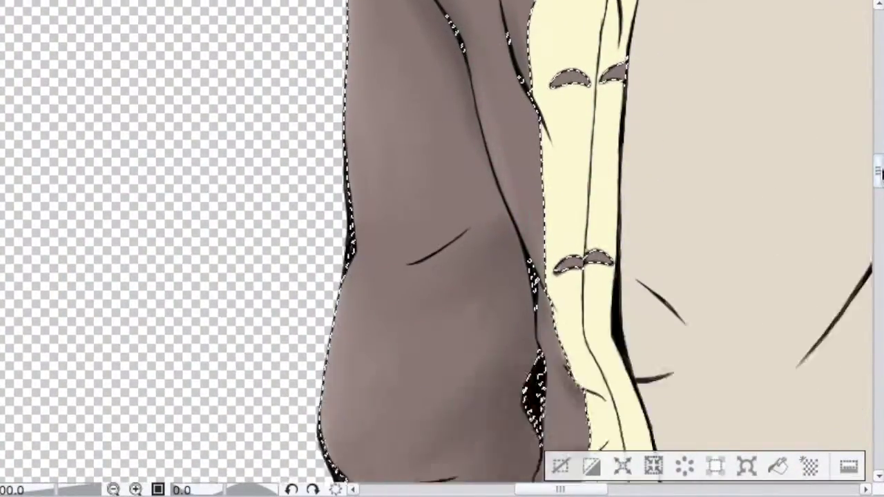
pyautogui.scroll(-4, 557, 253)
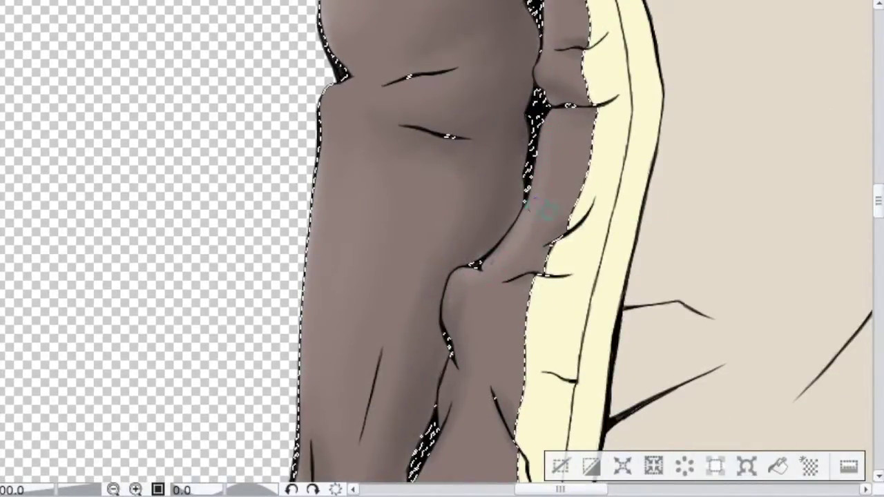
pyautogui.scroll(-3, 530, 215)
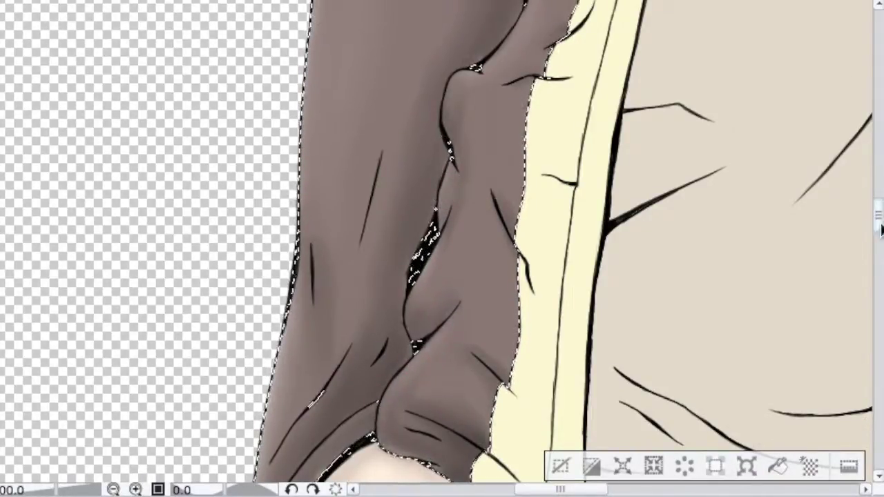
# Brush highlights beside the fold lines on the jacket's right shoulder and chest, down along the cream panel
pyautogui.moveTo(879, 225); pyautogui.dragTo(879, 200)
pyautogui.hotkey('ctrl', '-')
pyautogui.hotkey('ctrl', '-')
pyautogui.hotkey('ctrl', '-')
pyautogui.hotkey('ctrl', '-')
pyautogui.hotkey('ctrl', '+')
pyautogui.hotkey('ctrl', '+')
pyautogui.hotkey('ctrl', '+')
pyautogui.hotkey('ctrl', '+')
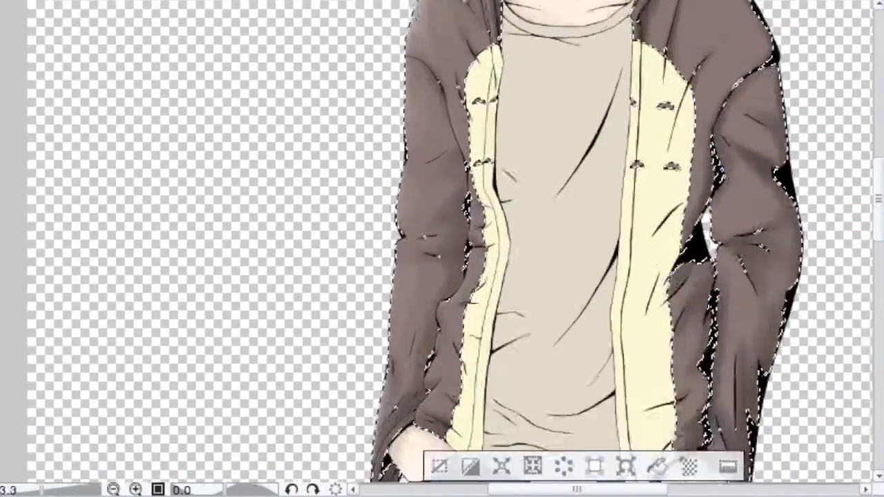
pyautogui.moveTo(456, 129)
pyautogui.mouseDown()
pyautogui.moveTo(450, 118)
pyautogui.moveTo(421, 181)
pyautogui.moveTo(462, 137)
pyautogui.mouseUp()
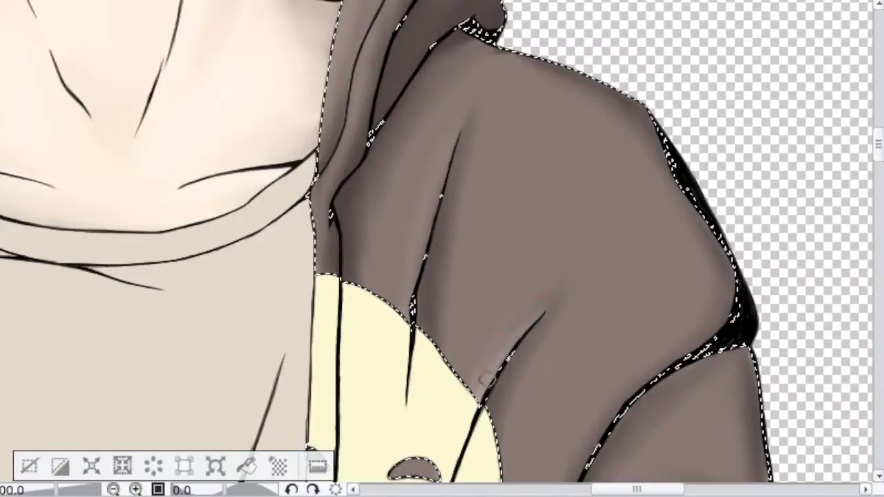
pyautogui.moveTo(486, 377); pyautogui.dragTo(509, 331)
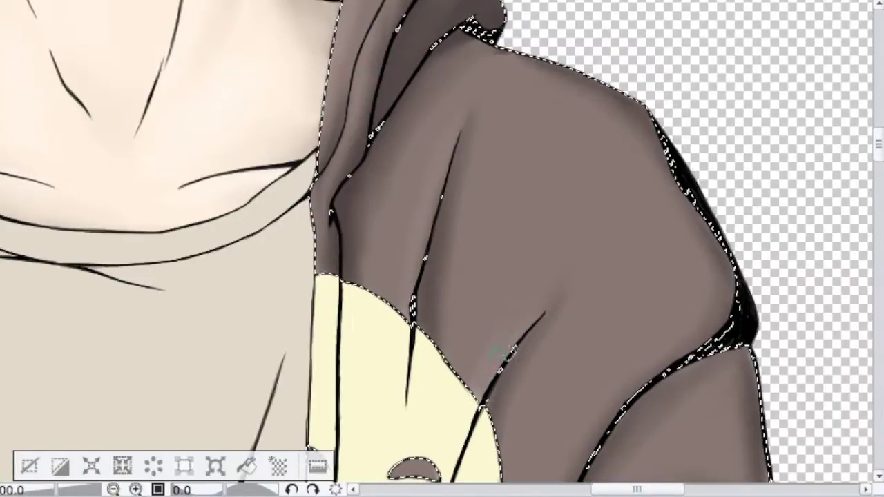
pyautogui.scroll(-3, 651, 242)
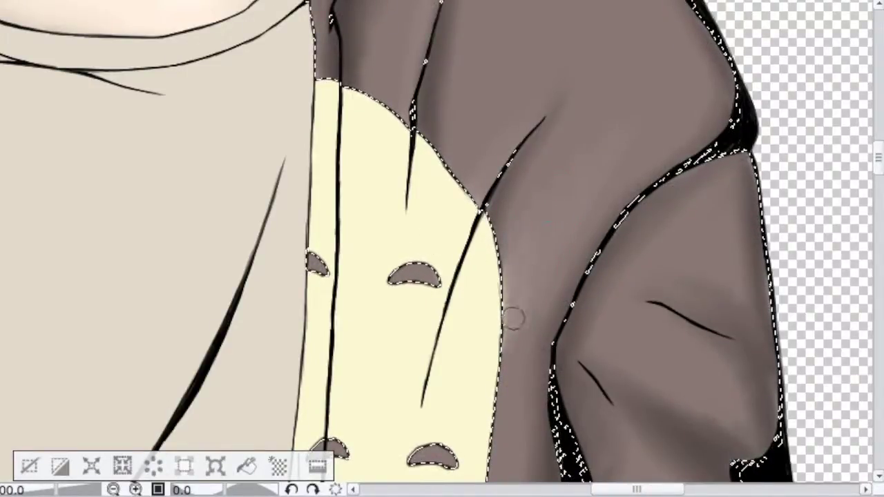
pyautogui.scroll(2, 878, 174)
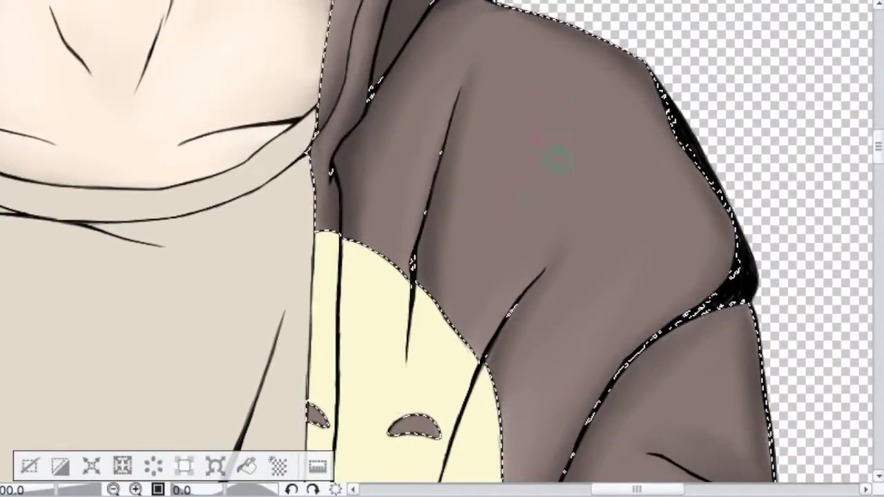
pyautogui.moveTo(545, 475); pyautogui.dragTo(462, 16)
# Highlight the inner elbow of the right sleeve and the lower brown side of the jacket beside it
pyautogui.moveTo(488, 286)
pyautogui.mouseDown()
pyautogui.moveTo(533, 259)
pyautogui.moveTo(471, 277)
pyautogui.moveTo(483, 252)
pyautogui.mouseUp()
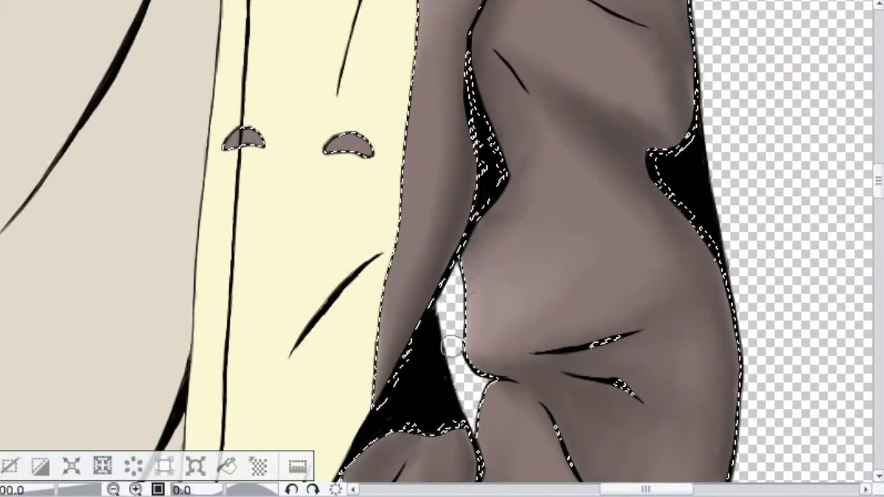
pyautogui.scroll(-3, 836, 205)
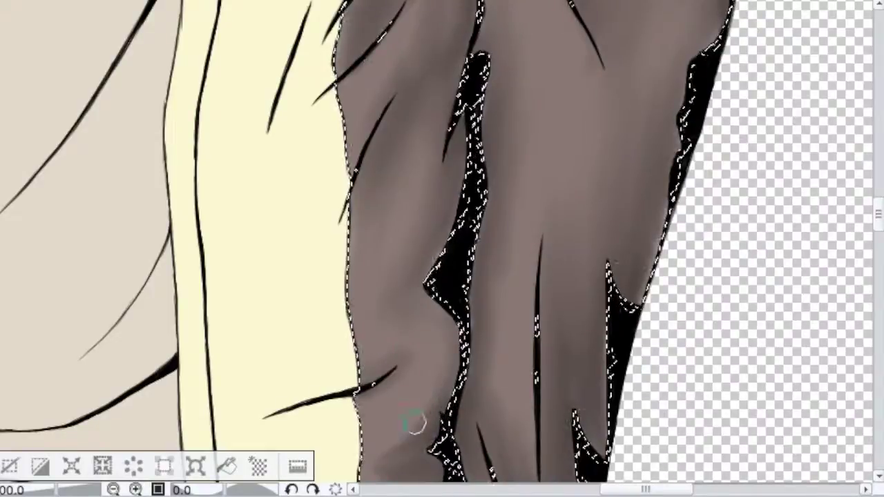
pyautogui.scroll(-3, 413, 238)
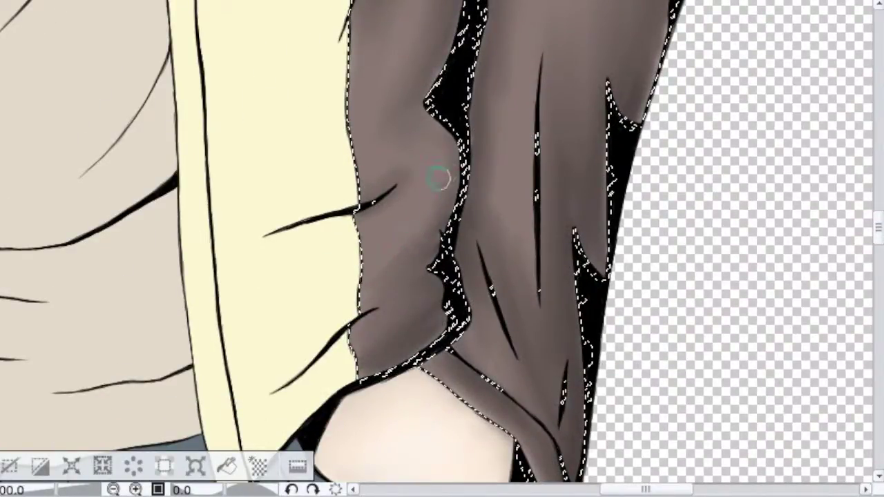
# Clear the selection around the brown jacket areas
pyautogui.moveTo(878, 229); pyautogui.dragTo(880, 189)
pyautogui.hotkey('ctrl', '-')
pyautogui.hotkey('ctrl', '-')
pyautogui.hotkey('ctrl', '-')
pyautogui.hotkey('ctrl', '-')
pyautogui.hotkey('ctrl', '-')
pyautogui.hotkey('ctrl', '-')
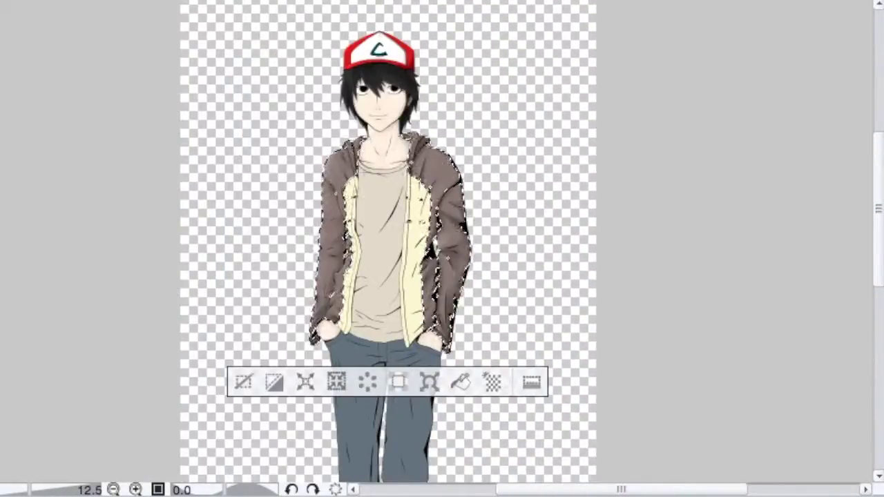
pyautogui.click(243, 381)
# Select all the small brown crescent marks on both cream front panels of the jacket
pyautogui.hotkey('ctrl', '+')
pyautogui.hotkey('ctrl', '+')
pyautogui.hotkey('ctrl', '+')
pyautogui.hotkey('ctrl', '+')
pyautogui.hotkey('ctrl', '+')
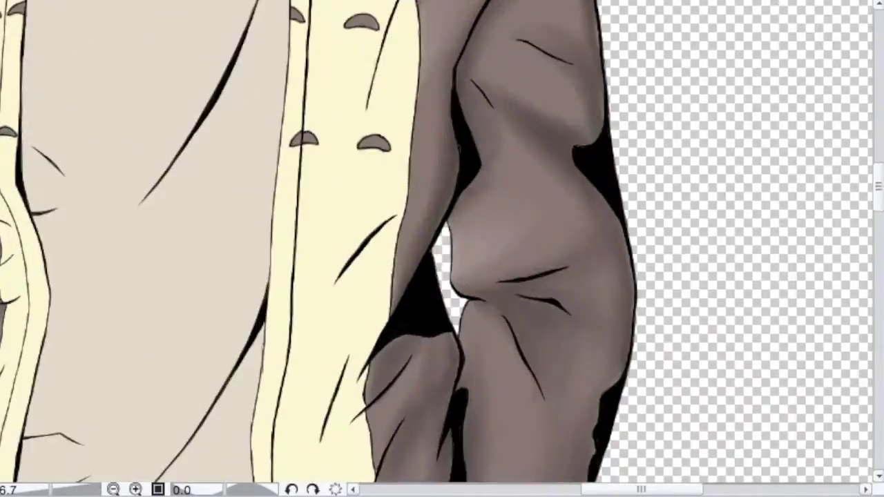
pyautogui.click(529, 168)
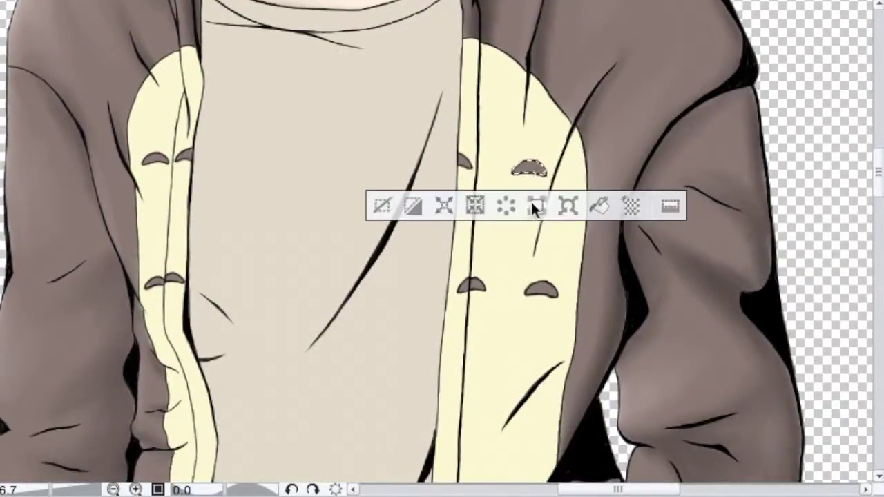
pyautogui.click(541, 290)
pyautogui.click(476, 283)
pyautogui.click(464, 286)
pyautogui.click(464, 163)
pyautogui.click(175, 278)
pyautogui.click(156, 282)
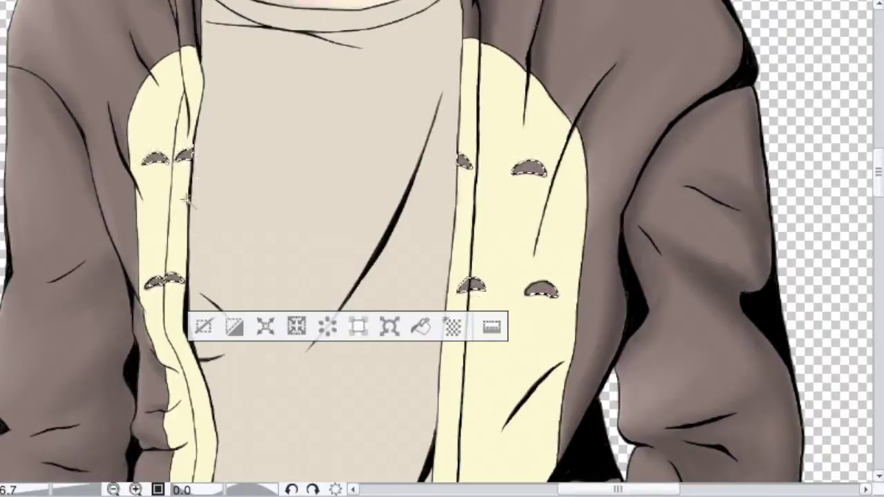
# Shade the selected crescent marks on the right cream panel with soft brush strokes
pyautogui.scroll(3, 432, 157)
pyautogui.hotkey('ctrl', 'z')
pyautogui.click(493, 168)
pyautogui.moveTo(526, 173); pyautogui.dragTo(517, 175)
pyautogui.moveTo(754, 199); pyautogui.dragTo(765, 210)
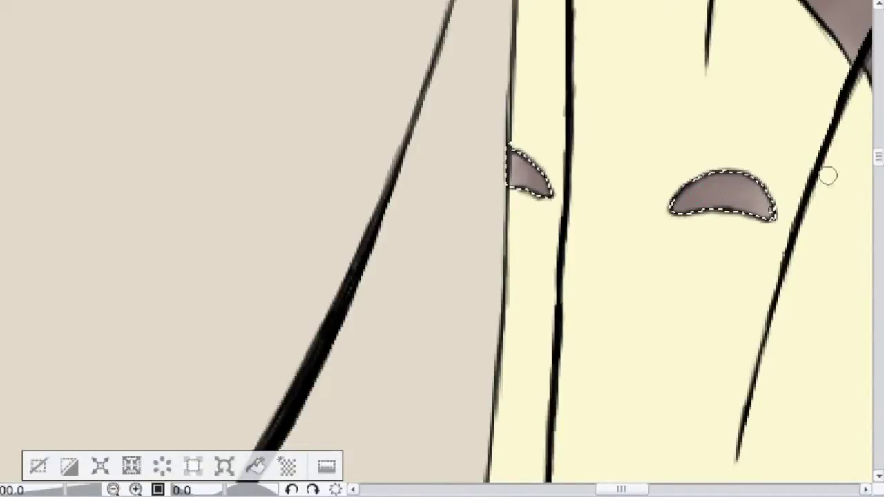
pyautogui.scroll(-5, 767, 178)
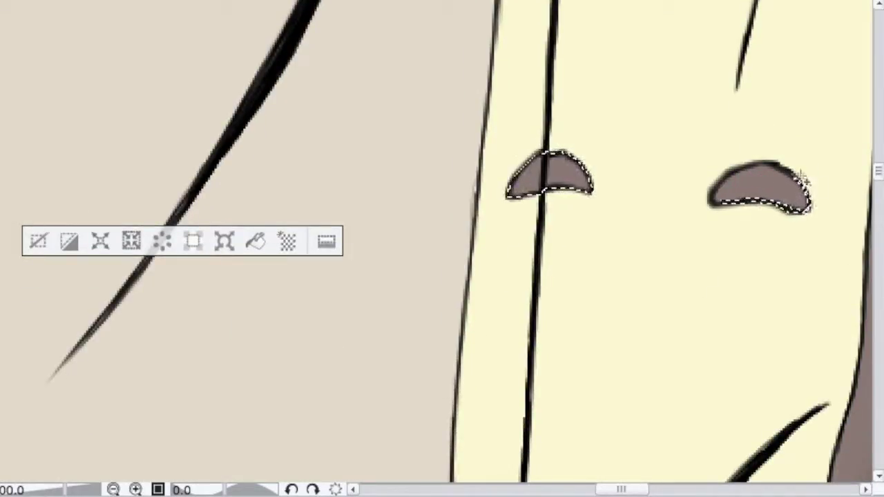
pyautogui.moveTo(746, 181); pyautogui.dragTo(721, 194)
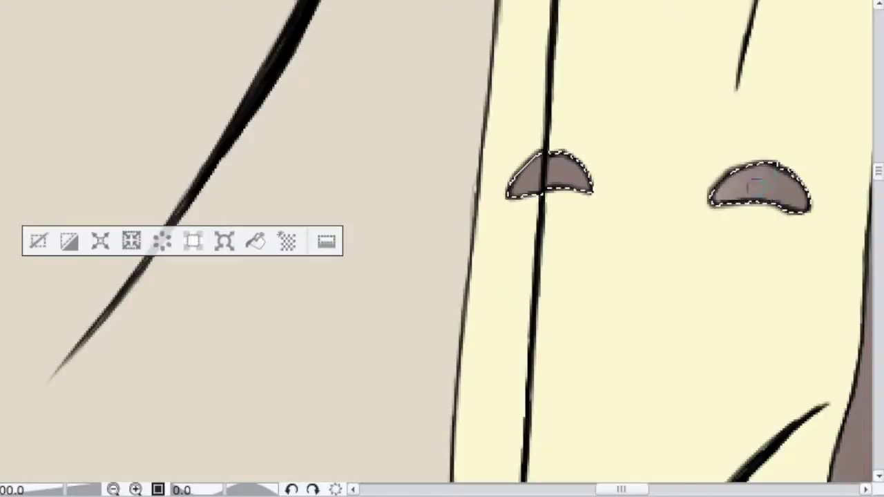
# Shade the upper and lower crescent marks on the left cream panel, keeping their centres lighter
pyautogui.moveTo(613, 489); pyautogui.dragTo(559, 490)
pyautogui.moveTo(441, 174); pyautogui.dragTo(459, 160)
pyautogui.moveTo(498, 159); pyautogui.dragTo(509, 151)
pyautogui.moveTo(879, 174); pyautogui.dragTo(879, 162)
pyautogui.moveTo(428, 119); pyautogui.dragTo(469, 112)
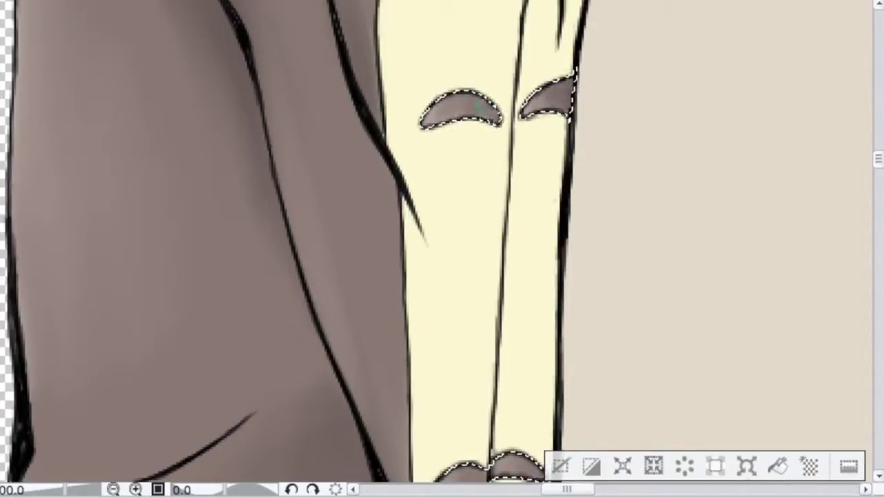
pyautogui.scroll(-3, 478, 105)
pyautogui.moveTo(447, 338); pyautogui.dragTo(473, 335)
# Touch up the shading of the right panel's lower crescent marks and clear the selection
pyautogui.moveTo(567, 490)
pyautogui.mouseDown()
pyautogui.moveTo(419, 490)
pyautogui.moveTo(625, 489)
pyautogui.mouseUp()
pyautogui.moveTo(461, 345); pyautogui.dragTo(476, 353)
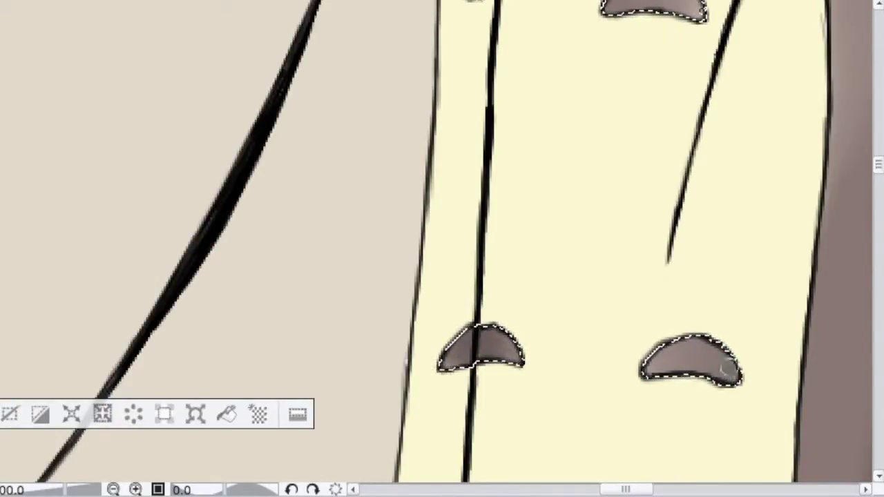
pyautogui.scroll(5, 708, 359)
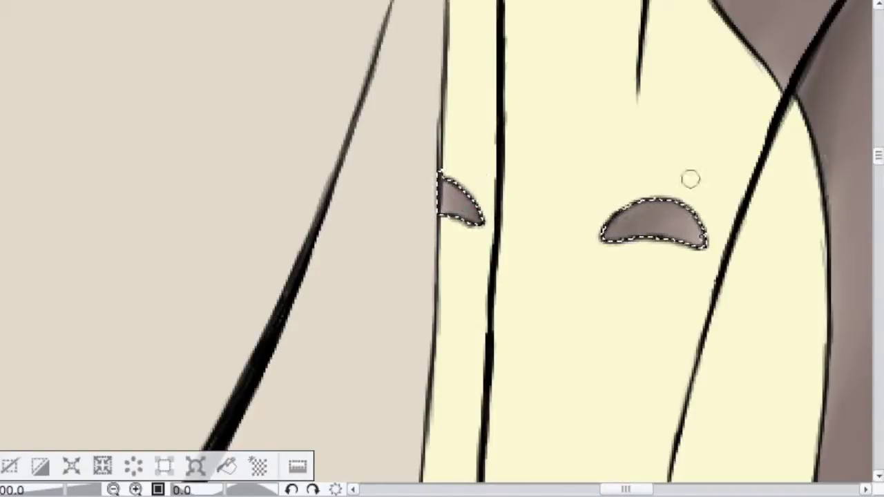
pyautogui.hotkey('ctrl', '-')
pyautogui.hotkey('ctrl', '-')
pyautogui.hotkey('ctrl', '-')
pyautogui.click(175, 393)
pyautogui.hotkey('ctrl', '+')
pyautogui.hotkey('ctrl', '+')
pyautogui.scroll(-5, 437, 241)
pyautogui.scroll(5, 436, 241)
pyautogui.hscroll(-10, 436, 241)
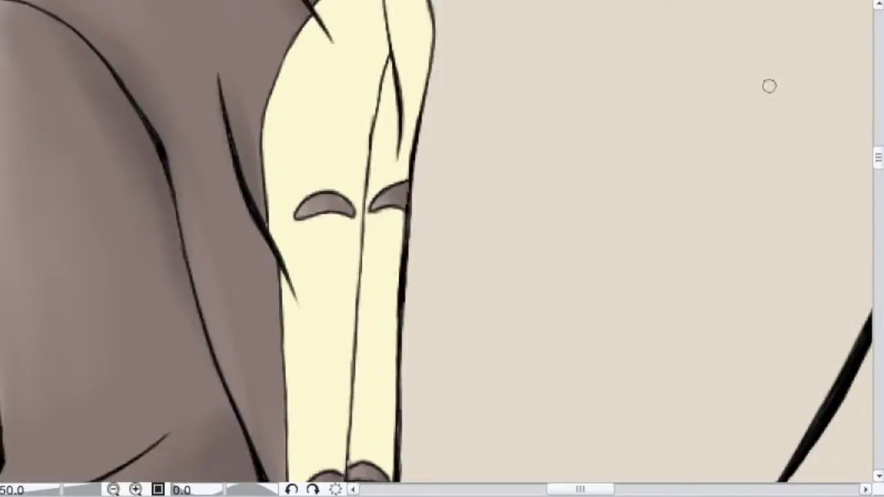
pyautogui.scroll(-3, 310, 211)
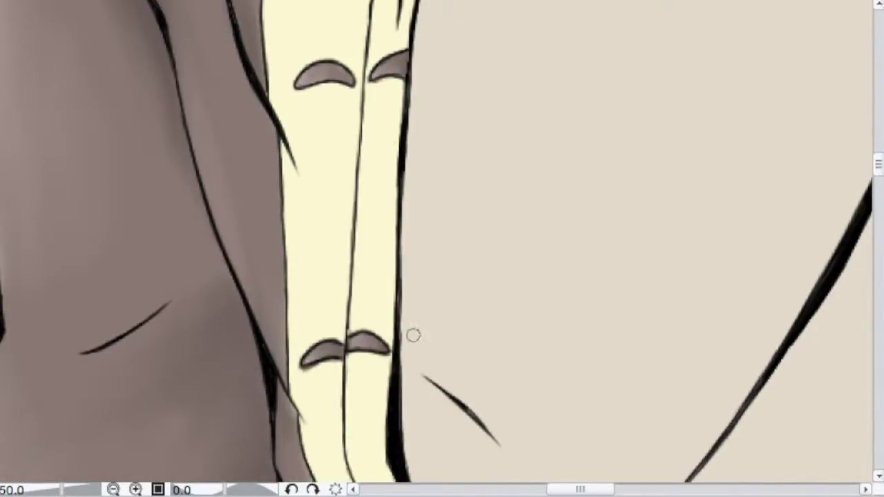
# Select the beige shirt's body together with its collar band
pyautogui.hscroll(10, 436, 241)
pyautogui.hscroll(-5, 436, 241)
pyautogui.hotkey('ctrl', '-')
pyautogui.hotkey('ctrl', '-')
pyautogui.hotkey('ctrl', '-')
pyautogui.hotkey('ctrl', '-')
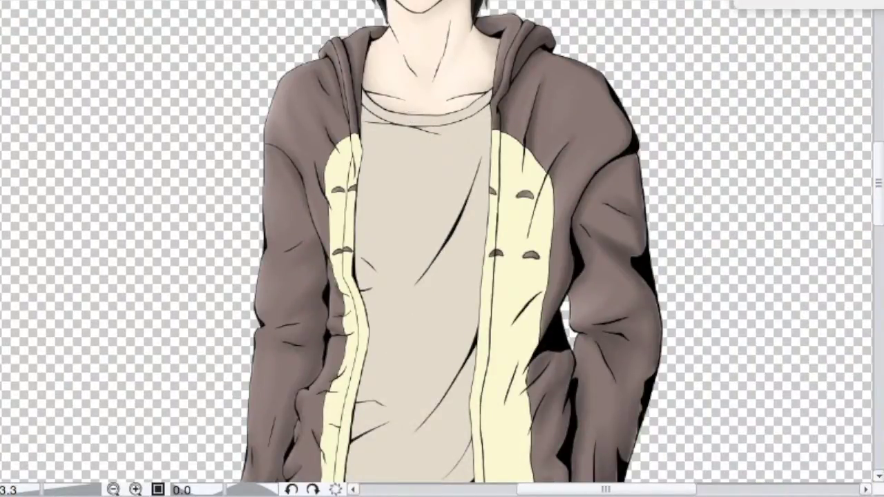
pyautogui.click(429, 120)
pyautogui.click(412, 223)
# Shade the shirt's hem and the folds on the right side of its waist with soft darker strokes
pyautogui.moveTo(414, 225); pyautogui.dragTo(469, 1)
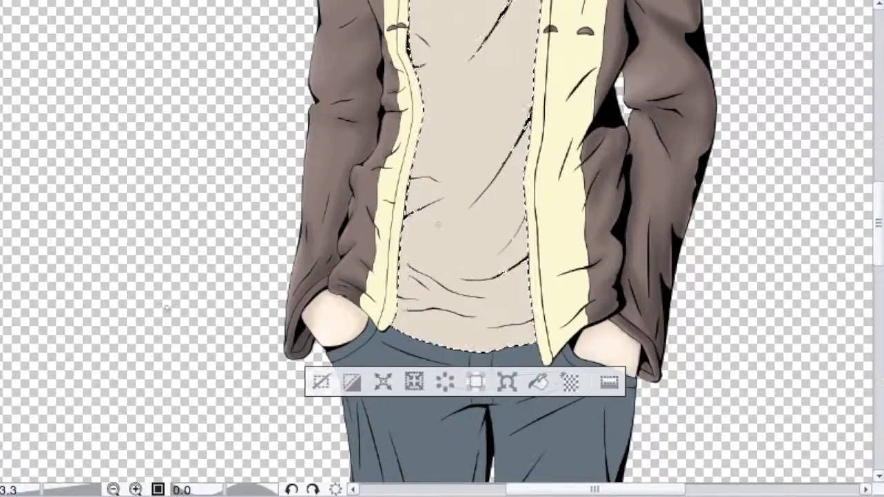
pyautogui.scroll(2, 431, 239)
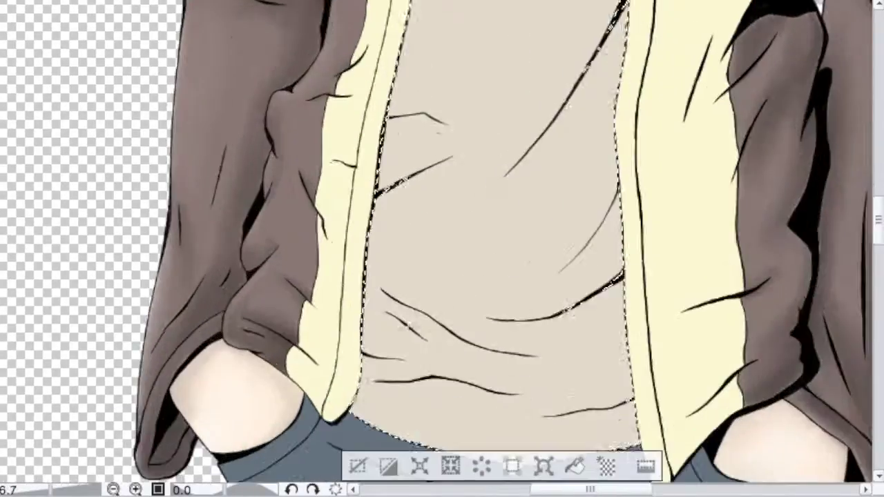
pyautogui.moveTo(359, 407)
pyautogui.mouseDown()
pyautogui.moveTo(516, 402)
pyautogui.moveTo(395, 407)
pyautogui.mouseUp()
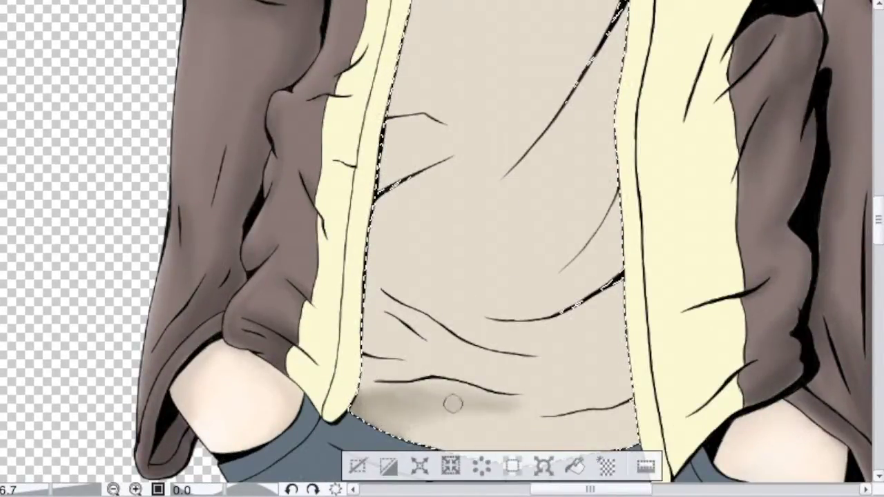
pyautogui.moveTo(480, 379)
pyautogui.mouseDown()
pyautogui.moveTo(506, 392)
pyautogui.moveTo(535, 387)
pyautogui.moveTo(410, 370)
pyautogui.moveTo(399, 421)
pyautogui.moveTo(376, 380)
pyautogui.moveTo(469, 398)
pyautogui.moveTo(625, 404)
pyautogui.mouseUp()
pyautogui.moveTo(569, 359)
pyautogui.mouseDown()
pyautogui.moveTo(619, 309)
pyautogui.moveTo(628, 361)
pyautogui.moveTo(586, 366)
pyautogui.moveTo(625, 305)
pyautogui.moveTo(614, 304)
pyautogui.moveTo(610, 256)
pyautogui.mouseUp()
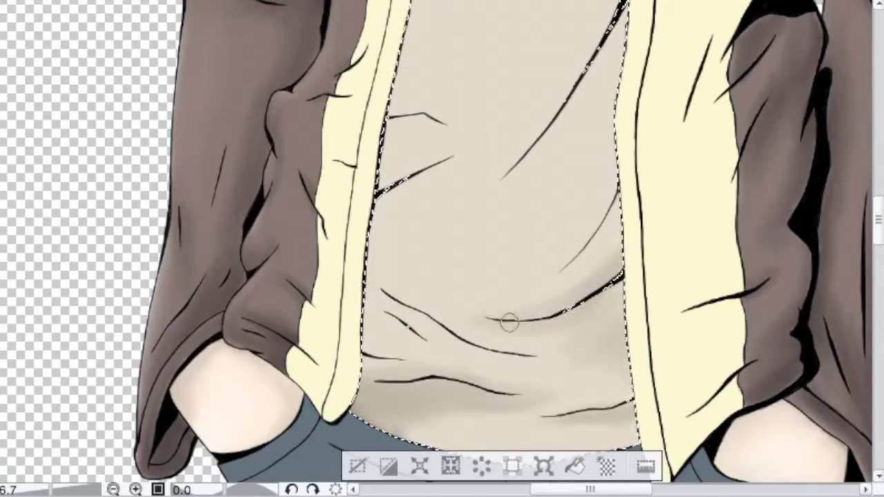
# Shade the small creases at the shirt's left waist and the diagonal fold rising above them
pyautogui.moveTo(376, 321); pyautogui.dragTo(394, 329)
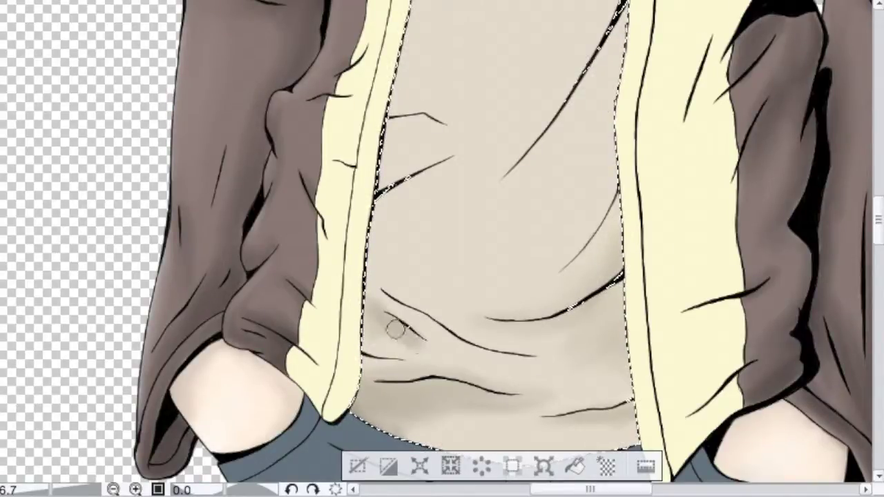
pyautogui.moveTo(371, 302); pyautogui.dragTo(371, 322)
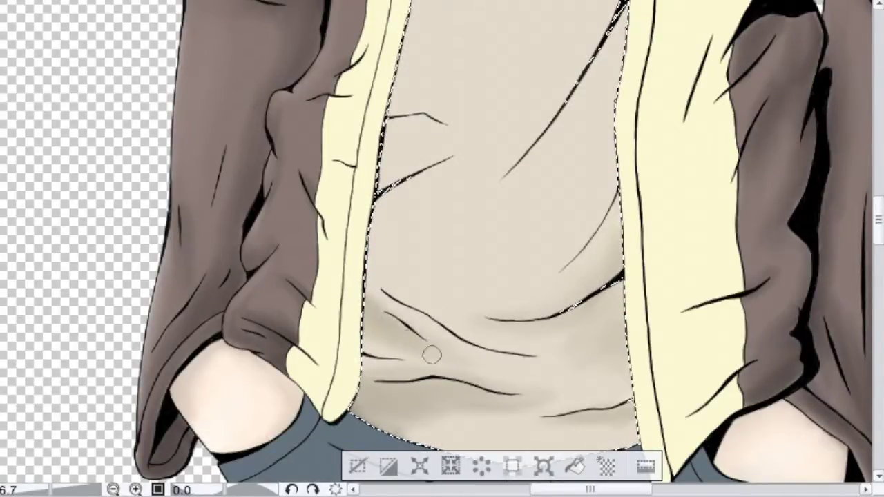
pyautogui.moveTo(376, 280)
pyautogui.mouseDown()
pyautogui.moveTo(424, 162)
pyautogui.moveTo(374, 292)
pyautogui.mouseUp()
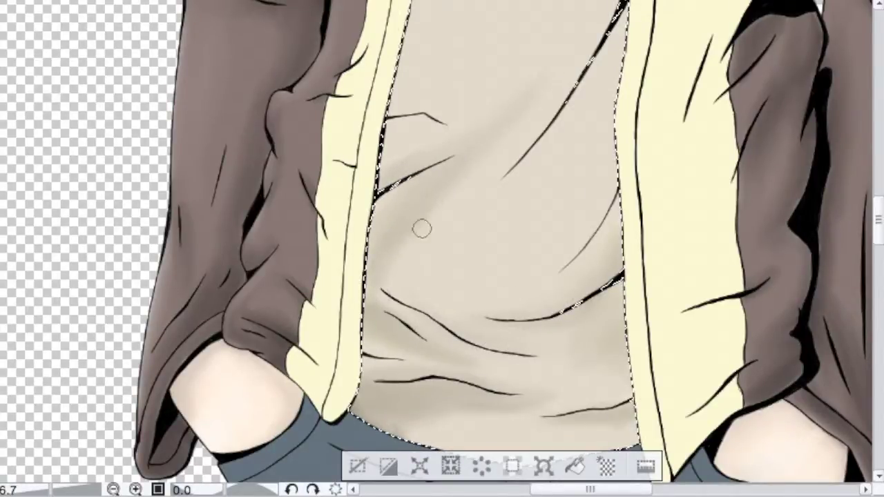
# Shade along the shirt's lower right diagonal fold and around the short creases on its left edge
pyautogui.scroll(3, 419, 224)
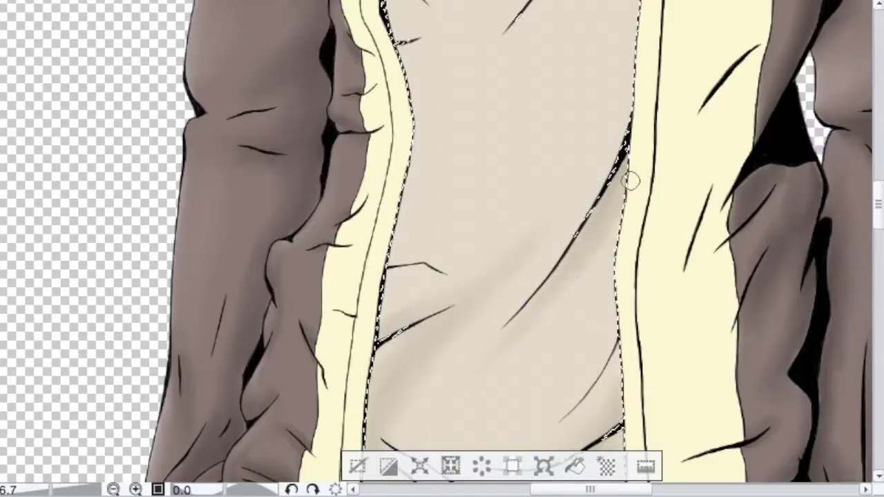
pyautogui.moveTo(621, 144); pyautogui.dragTo(631, 94)
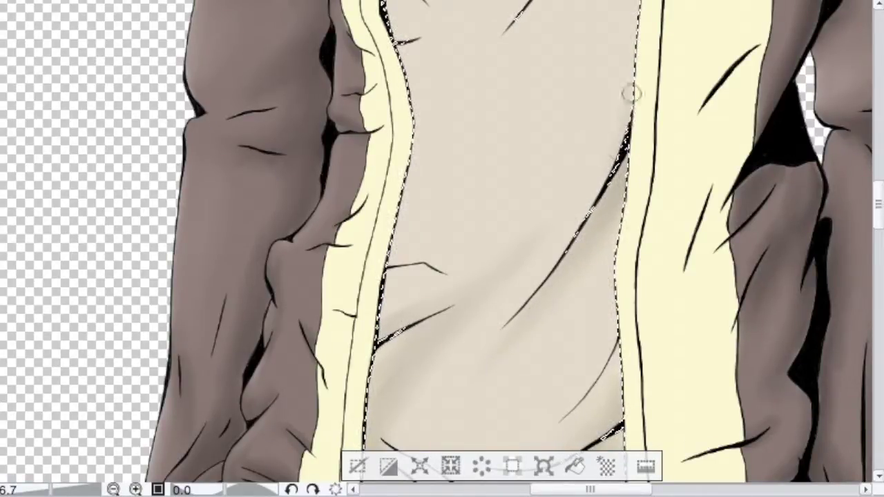
pyautogui.scroll(4, 660, 92)
pyautogui.moveTo(416, 258); pyautogui.dragTo(382, 232)
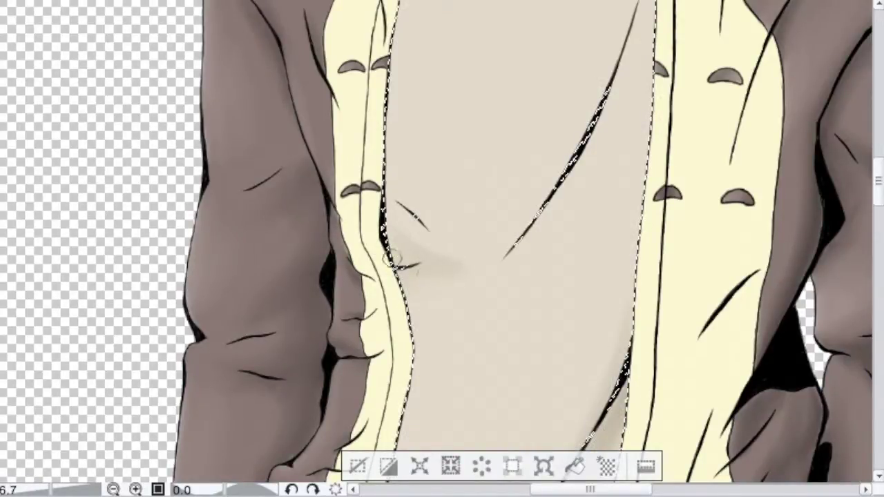
pyautogui.scroll(-3, 405, 168)
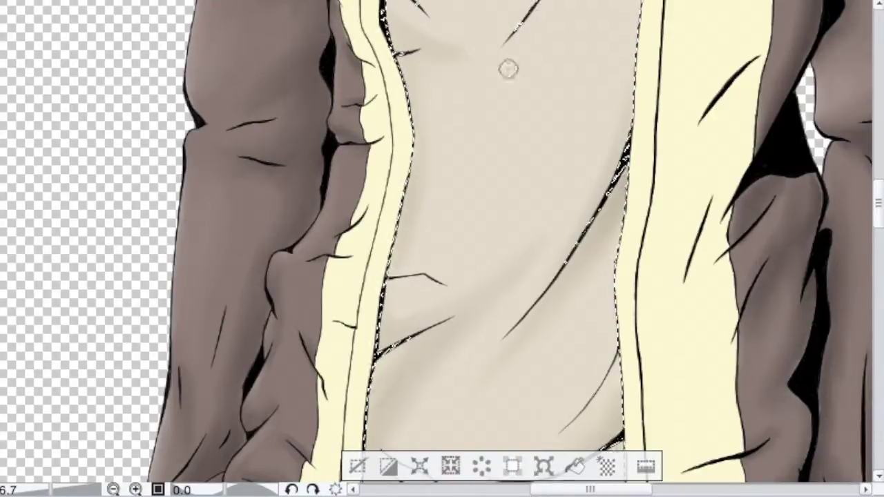
# Shade beneath the long diagonal fold on the right of the chest, undoing and repainting unwanted strokes
pyautogui.scroll(3, 525, 138)
pyautogui.moveTo(607, 166)
pyautogui.mouseDown()
pyautogui.moveTo(520, 319)
pyautogui.moveTo(612, 151)
pyautogui.mouseUp()
pyautogui.hotkey('ctrl', 'z')
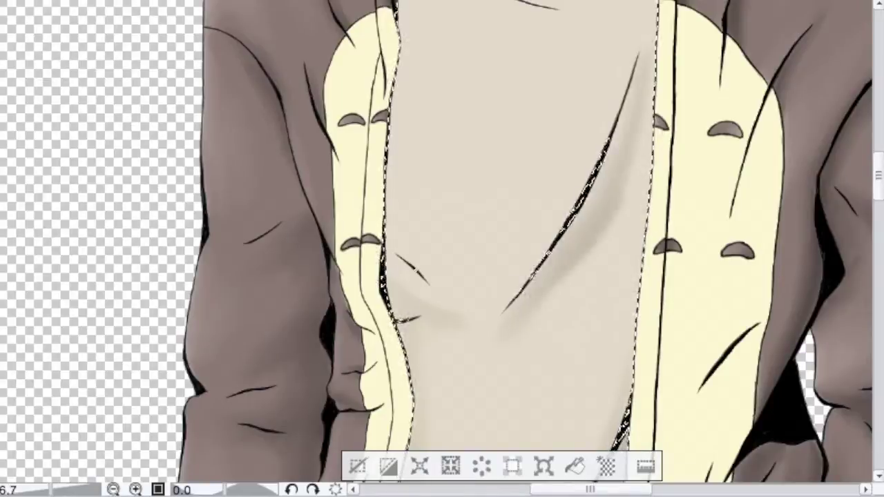
pyautogui.hotkey('ctrl', 'z')
pyautogui.moveTo(610, 184); pyautogui.dragTo(583, 216)
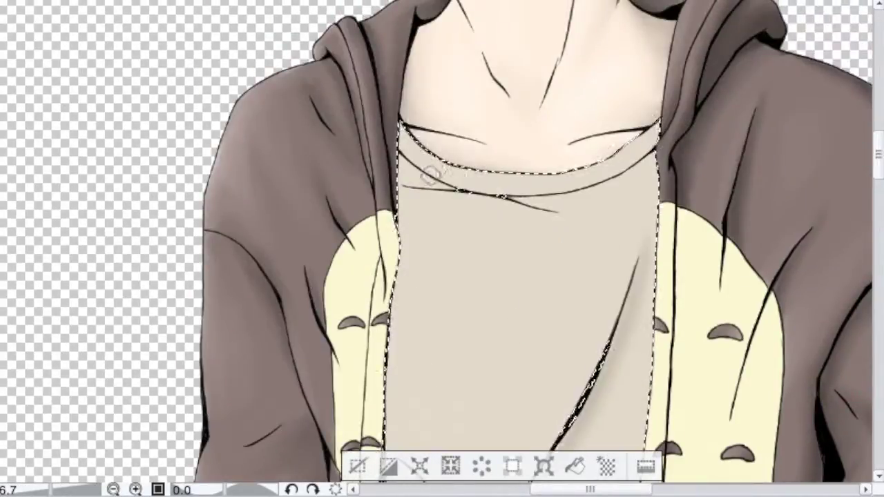
# Shade the shirt's upper left edge along the jacket opening and the area beneath the collar seam
pyautogui.scroll(3, 640, 116)
pyautogui.moveTo(403, 157); pyautogui.dragTo(388, 335)
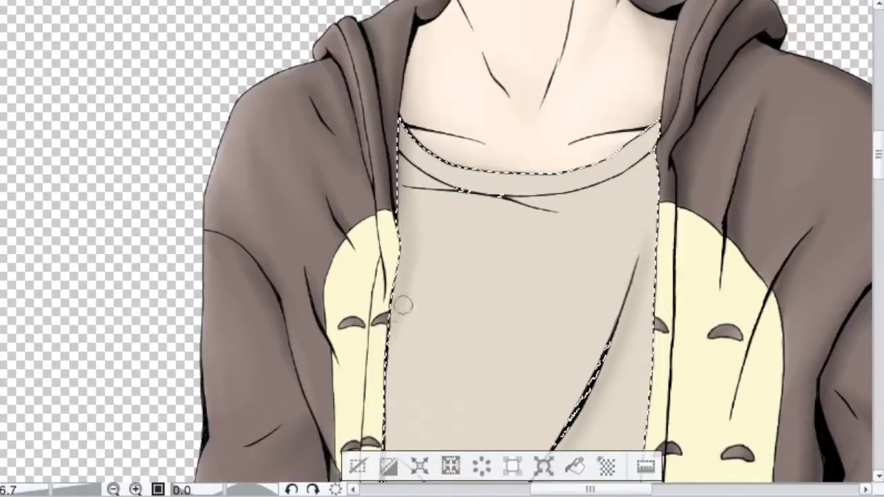
pyautogui.scroll(-3, 404, 290)
pyautogui.scroll(3, 629, 178)
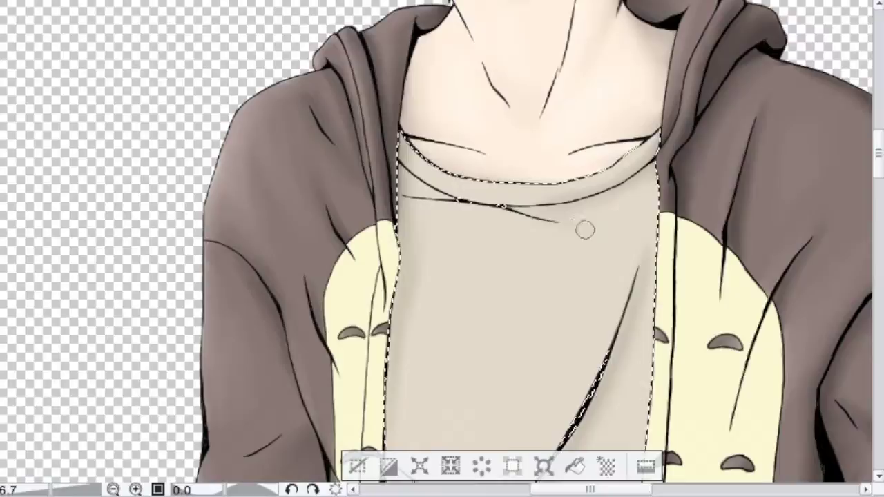
# Deepen the shading around the waist folds and add soft diagonal shading across the middle of the shirt
pyautogui.scroll(-5, 409, 337)
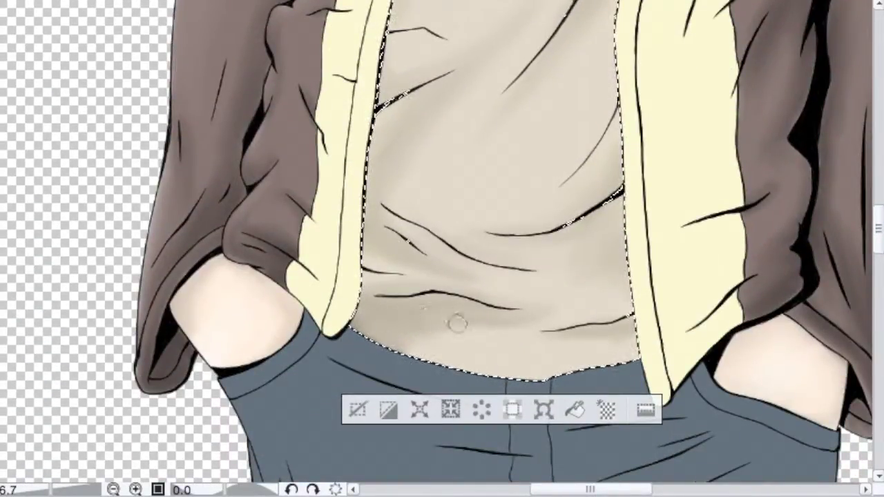
pyautogui.scroll(-5, 491, 282)
pyautogui.scroll(5, 449, 242)
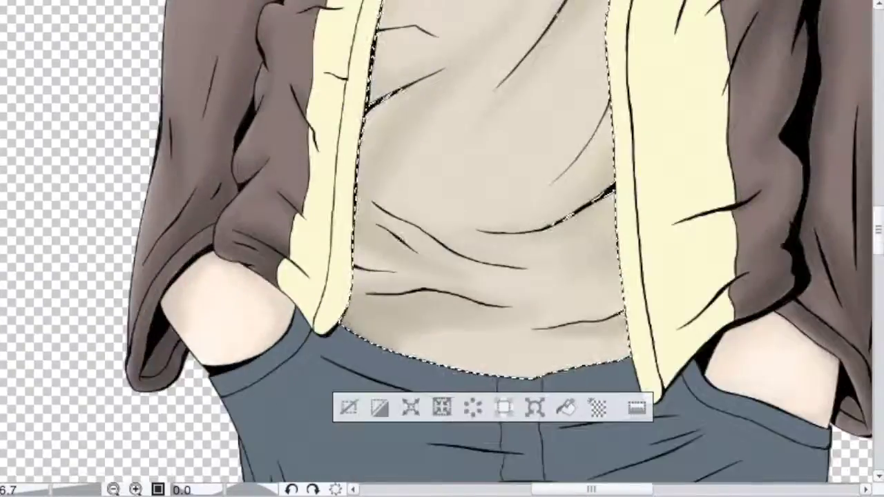
pyautogui.moveTo(449, 83); pyautogui.dragTo(505, 369)
pyautogui.moveTo(493, 215); pyautogui.dragTo(528, 157)
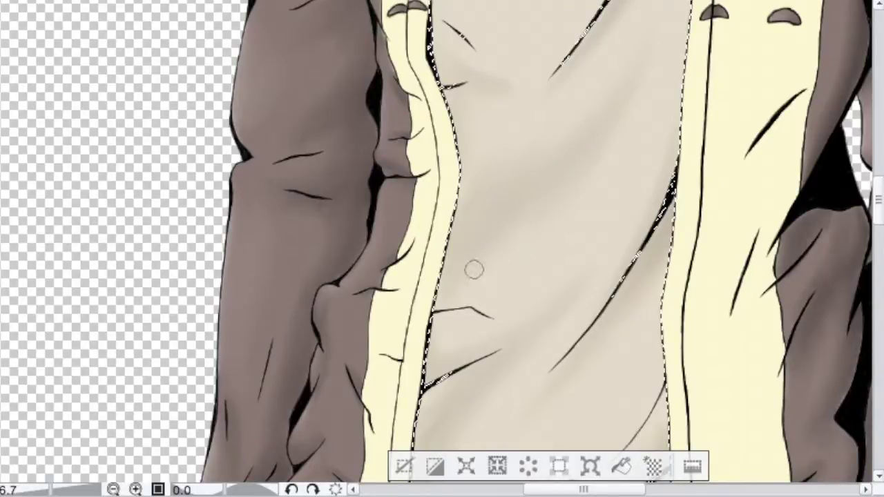
# Add faint shading across the upper chest and darken the shirt's hem above the trouser fly
pyautogui.scroll(3, 559, 177)
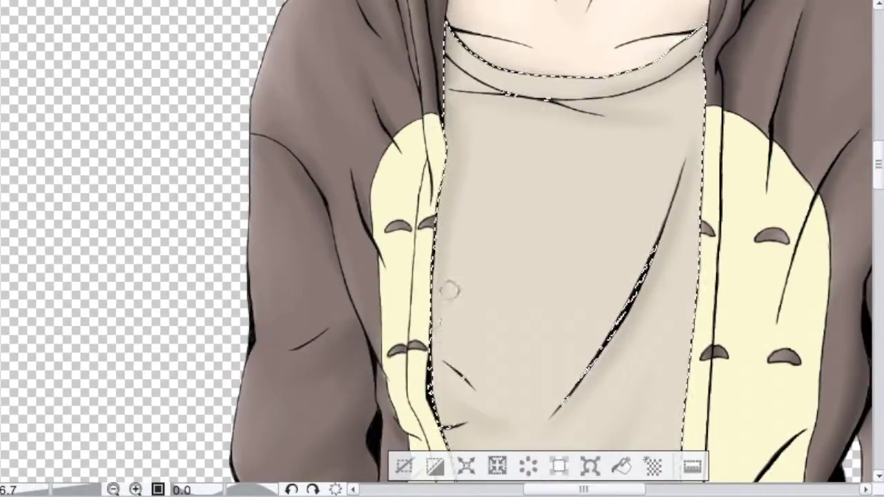
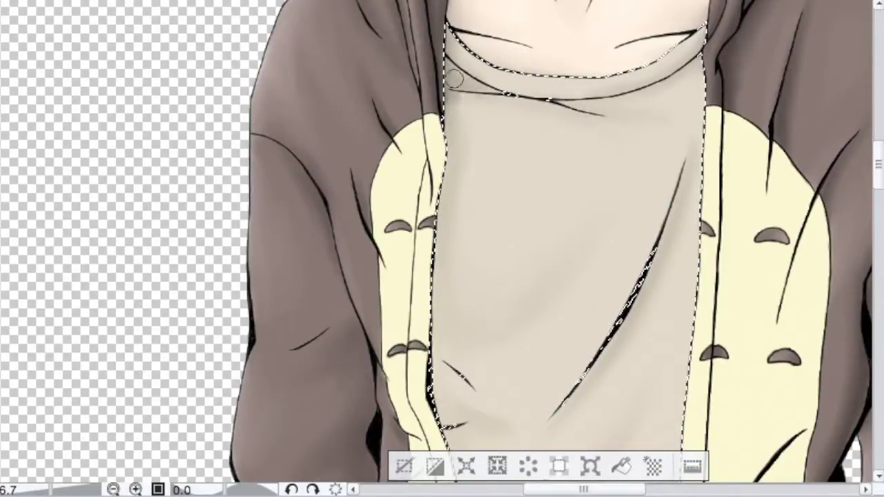
pyautogui.scroll(-5, 760, 152)
pyautogui.moveTo(496, 293); pyautogui.dragTo(550, 314)
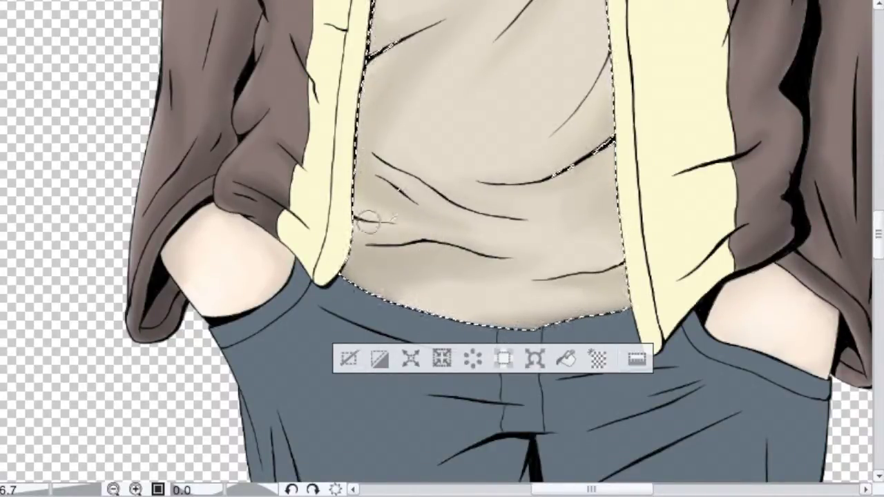
# Add soft highlights to the raised areas between the shirt's folds, the chest and the collar band
pyautogui.moveTo(551, 115); pyautogui.dragTo(597, 52)
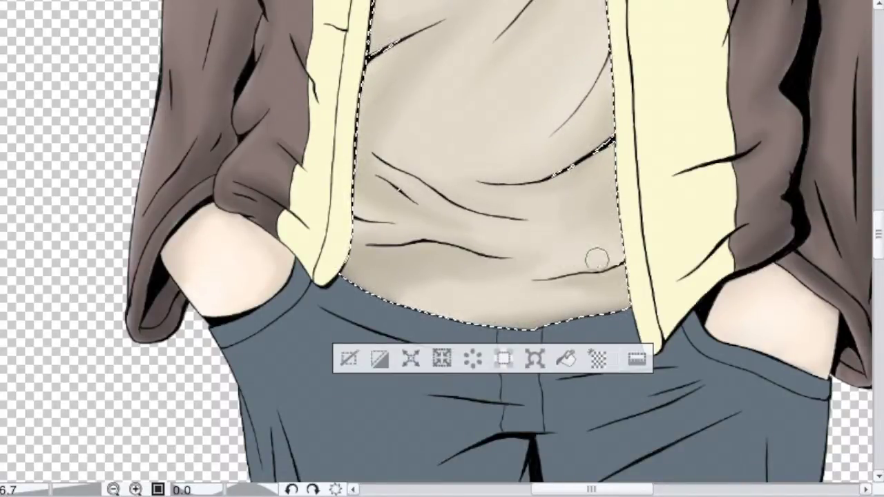
pyautogui.scroll(5, 677, 234)
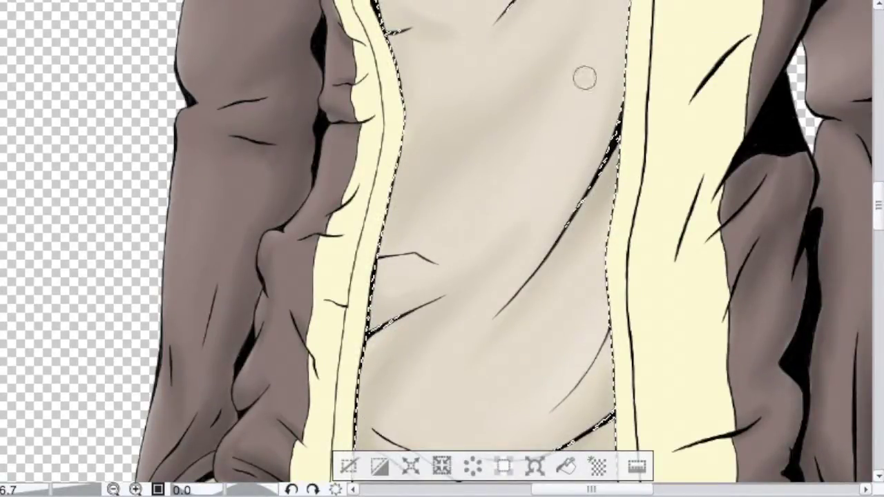
pyautogui.scroll(3, 573, 79)
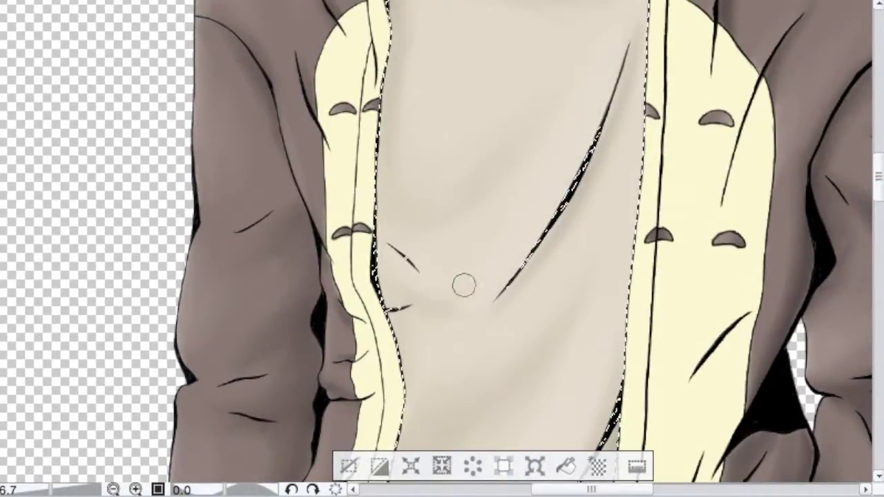
pyautogui.scroll(3, 442, 237)
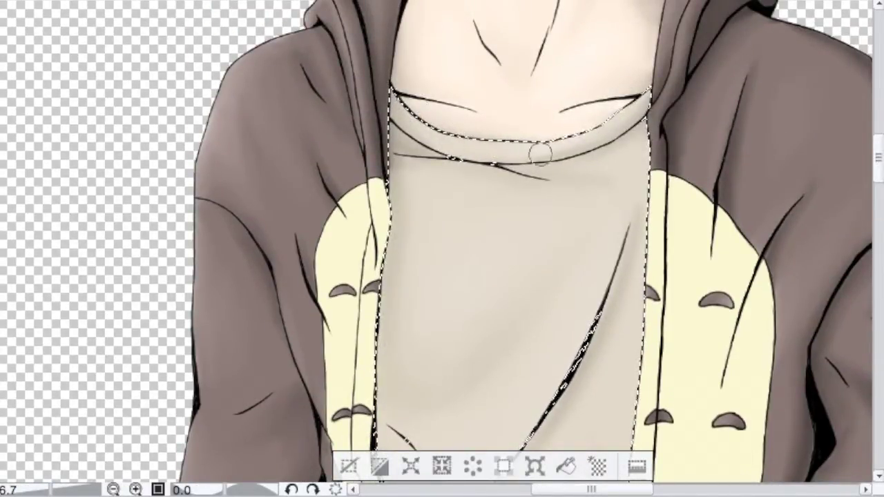
pyautogui.scroll(2, 539, 152)
# Select the blue-grey areas of the trousers, including the waistband and pocket edges
pyautogui.scroll(-7, 539, 152)
pyautogui.click(305, 420)
pyautogui.moveTo(394, 304); pyautogui.dragTo(367, 44)
pyautogui.click(457, 187)
pyautogui.scroll(6, 537, 229)
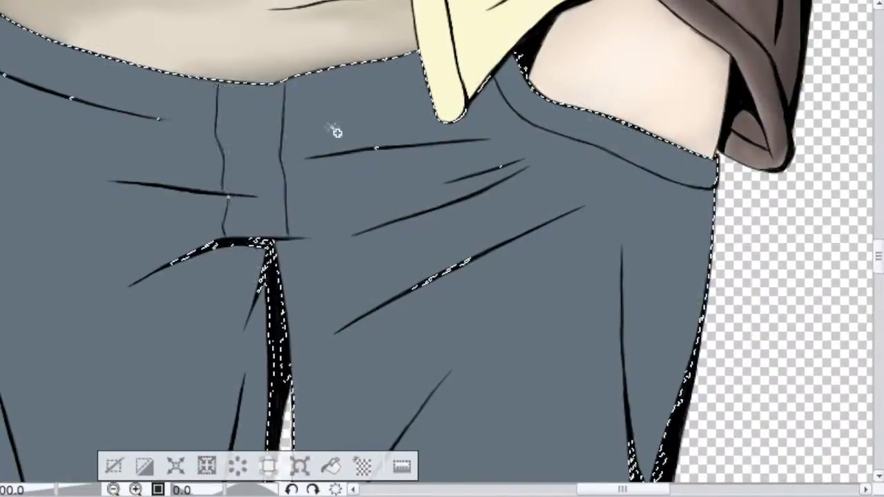
# Shade the trousers around the crotch fold and down the left leg's inner thigh
pyautogui.moveTo(334, 131); pyautogui.dragTo(797, 257)
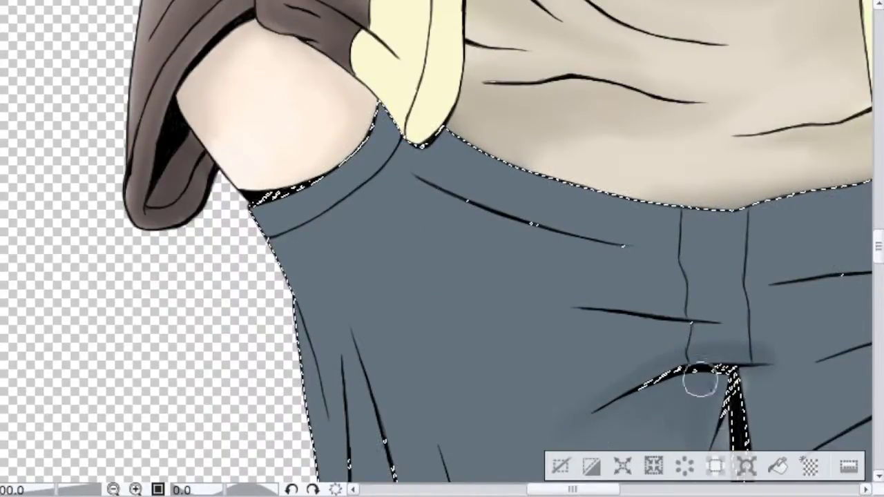
pyautogui.scroll(-4, 717, 387)
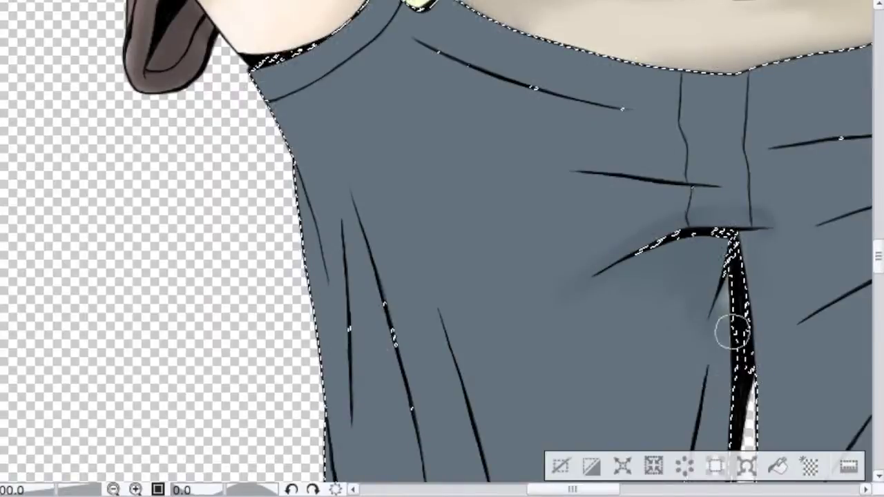
pyautogui.scroll(-5, 736, 390)
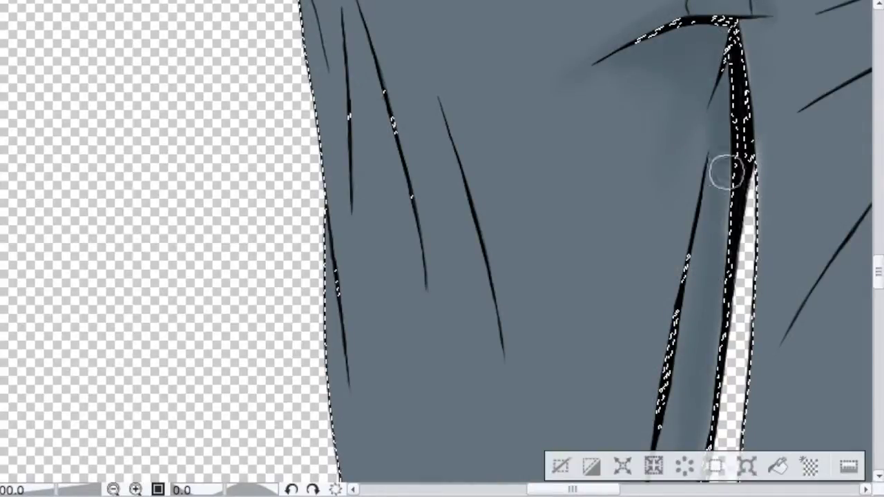
pyautogui.moveTo(726, 47); pyautogui.dragTo(688, 397)
pyautogui.moveTo(726, 31); pyautogui.dragTo(728, 131)
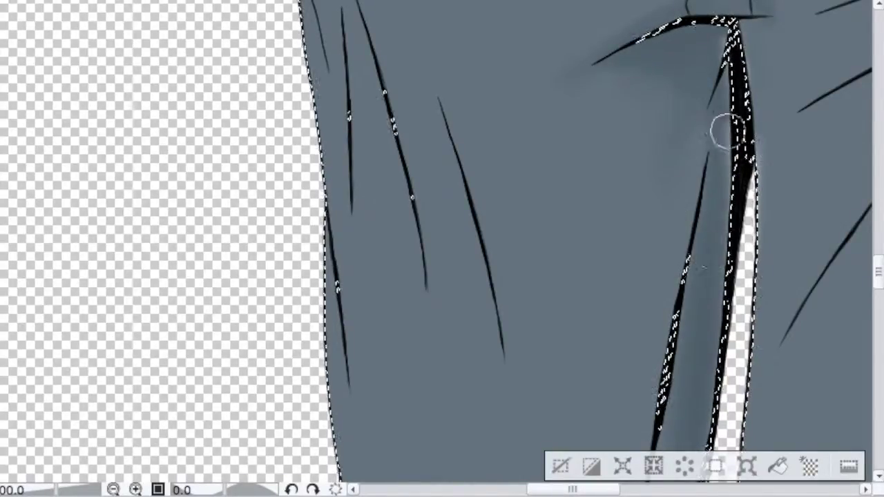
# Continue the shading down the left leg's inner edge, between the long crease and the leg gap, towards the knee
pyautogui.scroll(-4, 690, 280)
pyautogui.moveTo(674, 264); pyautogui.dragTo(672, 219)
pyautogui.moveTo(658, 391); pyautogui.dragTo(657, 431)
pyautogui.moveTo(875, 293); pyautogui.dragTo(874, 313)
pyautogui.moveTo(661, 108); pyautogui.dragTo(657, 274)
pyautogui.moveTo(654, 87); pyautogui.dragTo(648, 396)
pyautogui.moveTo(877, 312); pyautogui.dragTo(877, 333)
pyautogui.moveTo(631, 114); pyautogui.dragTo(617, 203)
pyautogui.moveTo(654, 82); pyautogui.dragTo(667, 124)
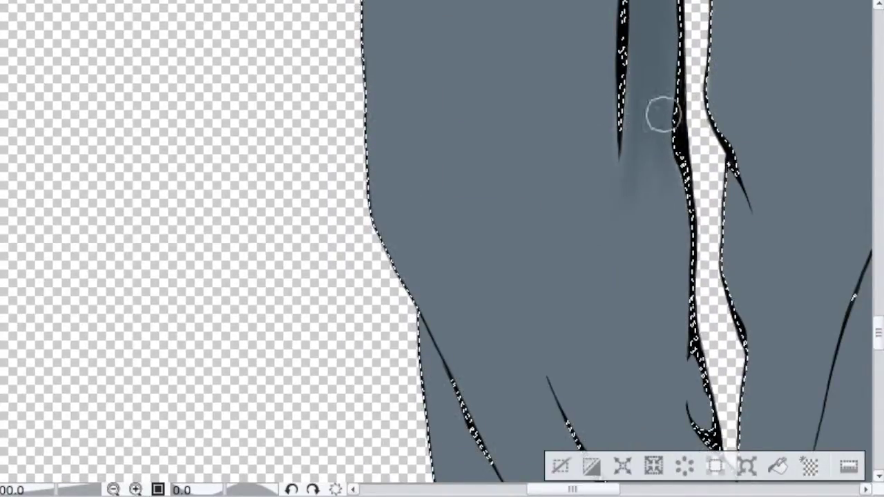
# Shade down the left leg's inner edge past the knee and around the long diagonal crease on the lower leg
pyautogui.moveTo(686, 323); pyautogui.dragTo(690, 384)
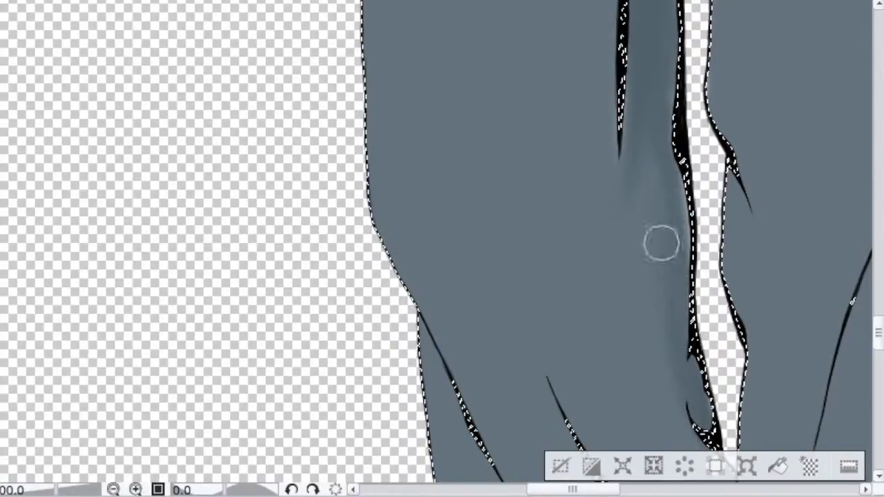
pyautogui.scroll(-4, 710, 261)
pyautogui.moveTo(691, 165); pyautogui.dragTo(690, 265)
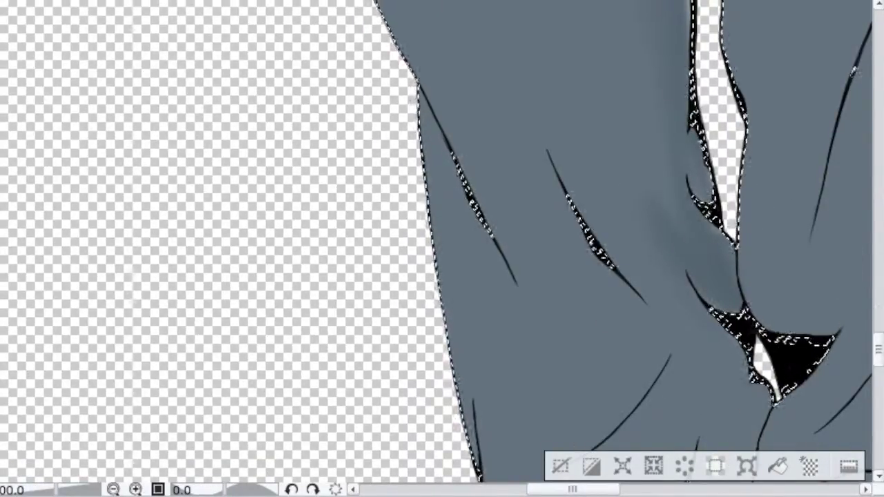
pyautogui.scroll(-5, 711, 332)
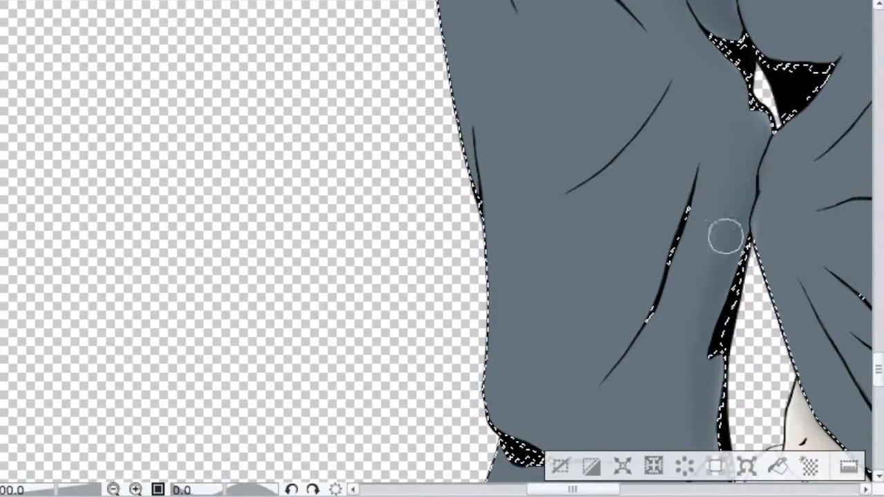
pyautogui.moveTo(590, 401); pyautogui.dragTo(637, 312)
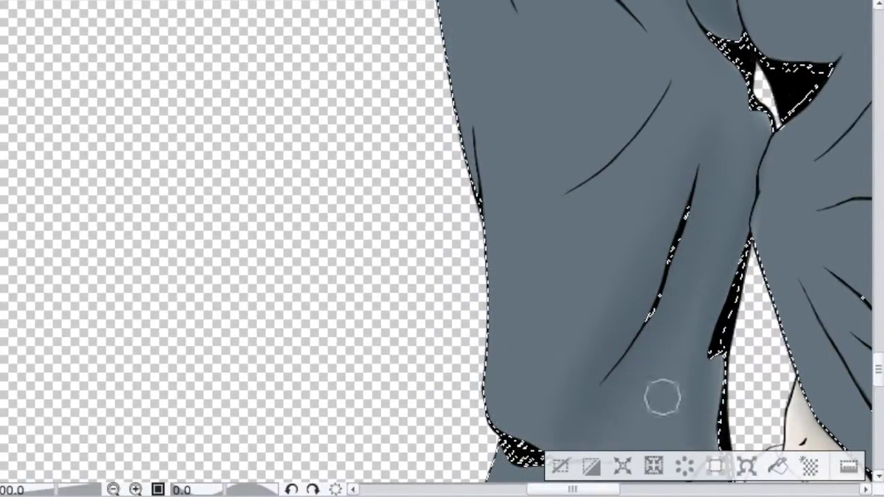
pyautogui.scroll(-5, 703, 190)
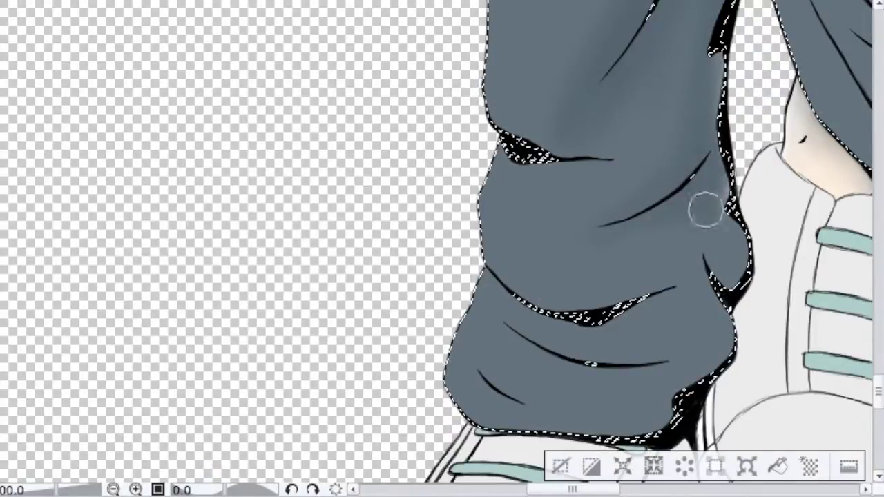
# Shade the gathered folds above the left ankle, along the inner edge, the bottom hem and above the curved crease
pyautogui.moveTo(746, 260); pyautogui.dragTo(724, 318)
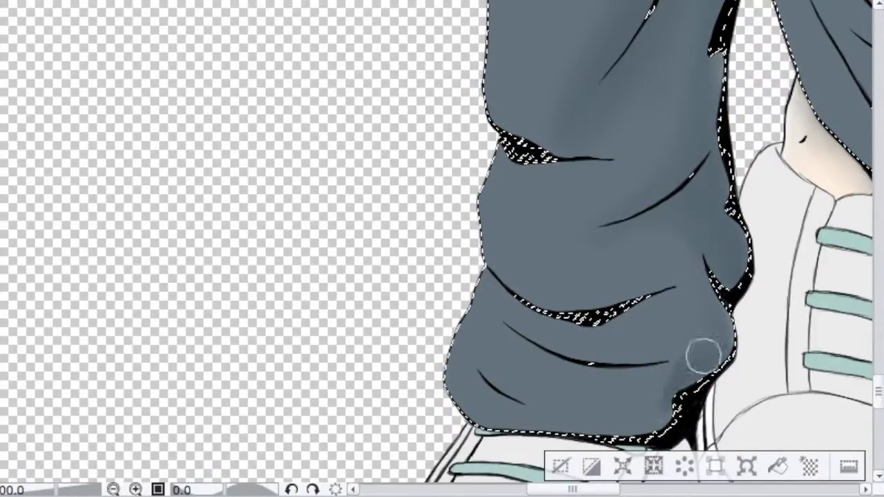
pyautogui.moveTo(459, 402)
pyautogui.mouseDown()
pyautogui.moveTo(514, 433)
pyautogui.moveTo(670, 400)
pyautogui.moveTo(686, 348)
pyautogui.moveTo(739, 297)
pyautogui.mouseUp()
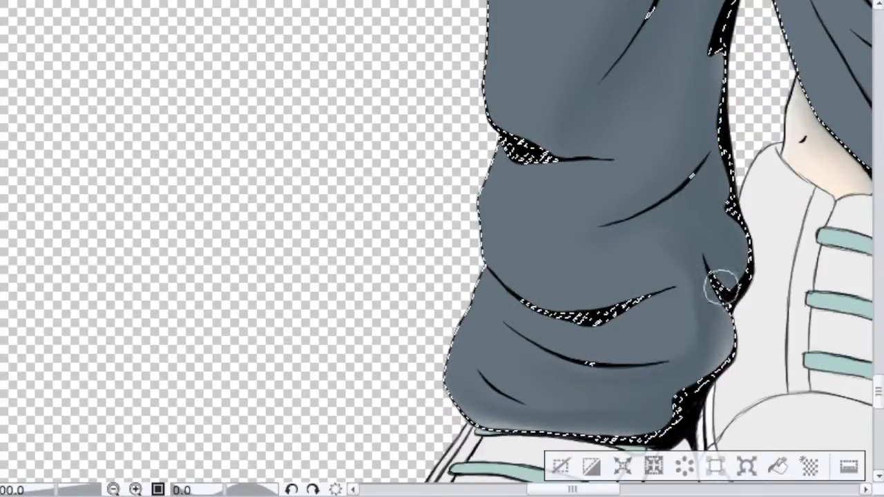
pyautogui.moveTo(561, 294); pyautogui.dragTo(606, 300)
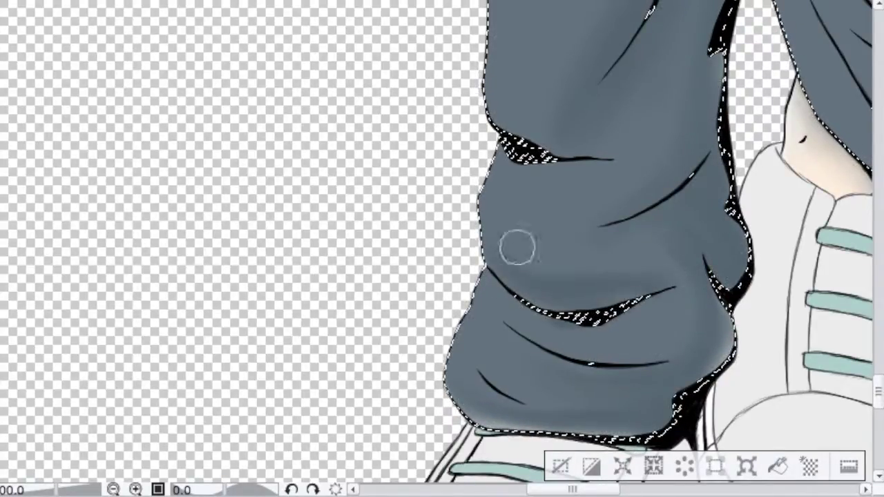
pyautogui.moveTo(504, 149)
pyautogui.mouseDown()
pyautogui.moveTo(557, 138)
pyautogui.moveTo(556, 176)
pyautogui.mouseUp()
pyautogui.moveTo(515, 133); pyautogui.dragTo(540, 166)
pyautogui.hotkey('ctrl', 'z')
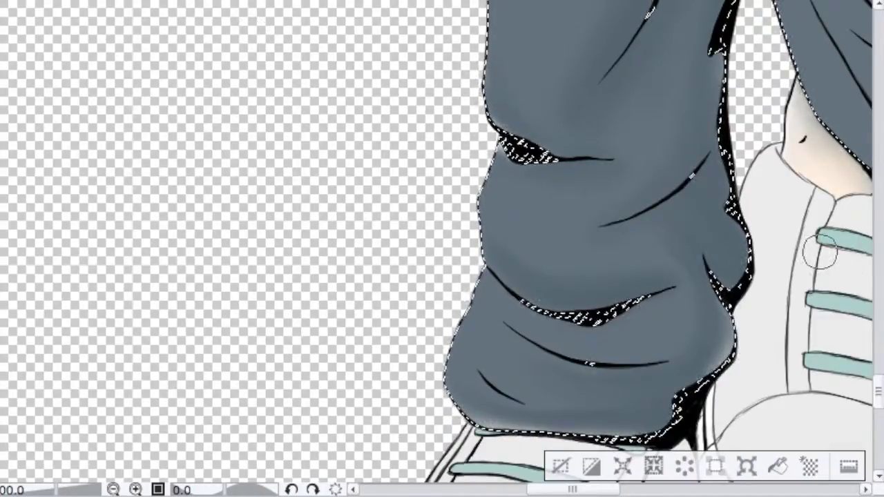
# Shade the left leg's outer edge around the knee, along both sides of the diagonal crease and down the outline
pyautogui.moveTo(877, 402); pyautogui.dragTo(877, 365)
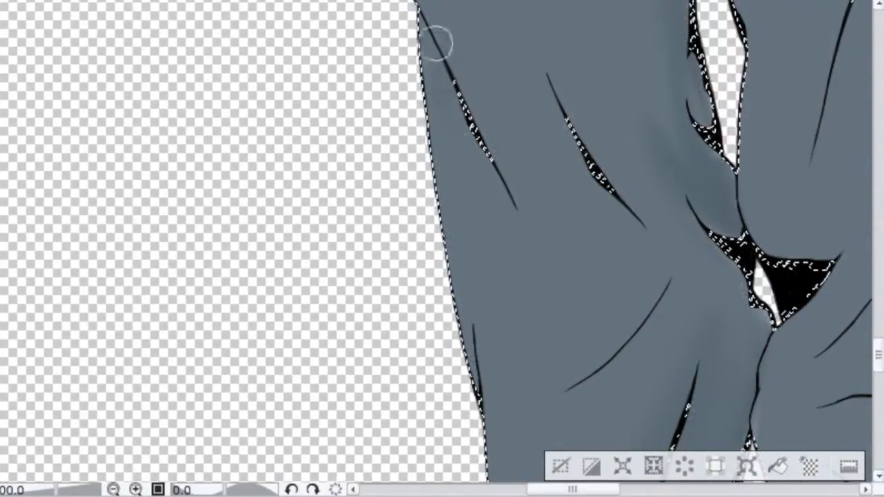
pyautogui.moveTo(459, 136)
pyautogui.mouseDown()
pyautogui.moveTo(452, 122)
pyautogui.moveTo(483, 254)
pyautogui.moveTo(476, 386)
pyautogui.moveTo(487, 453)
pyautogui.mouseUp()
pyautogui.moveTo(875, 367); pyautogui.dragTo(875, 354)
pyautogui.moveTo(376, 81)
pyautogui.mouseDown()
pyautogui.moveTo(384, 142)
pyautogui.moveTo(484, 343)
pyautogui.mouseUp()
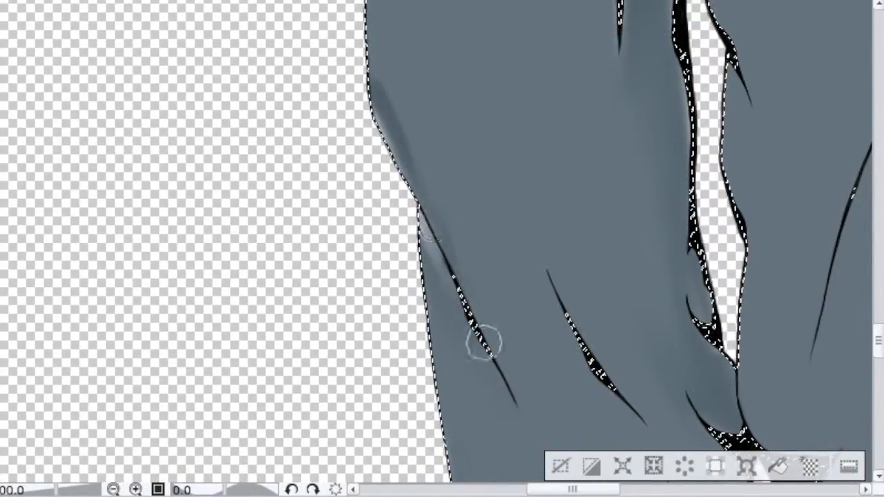
pyautogui.moveTo(406, 210); pyautogui.dragTo(477, 331)
pyautogui.moveTo(381, 76)
pyautogui.mouseDown()
pyautogui.moveTo(418, 158)
pyautogui.moveTo(412, 152)
pyautogui.mouseUp()
# Shade along the long vertical creases on the outer side of the left thigh
pyautogui.moveTo(876, 349); pyautogui.dragTo(876, 274)
pyautogui.moveTo(347, 130); pyautogui.dragTo(417, 326)
pyautogui.moveTo(461, 297); pyautogui.dragTo(503, 466)
pyautogui.moveTo(361, 200); pyautogui.dragTo(366, 292)
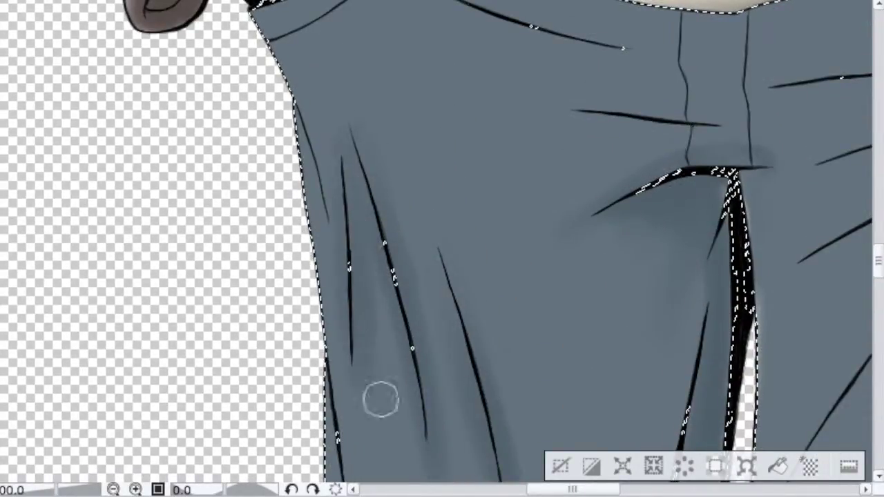
# Shade around the front creases on both sides of the fly and below the waistband
pyautogui.moveTo(718, 125); pyautogui.dragTo(558, 107)
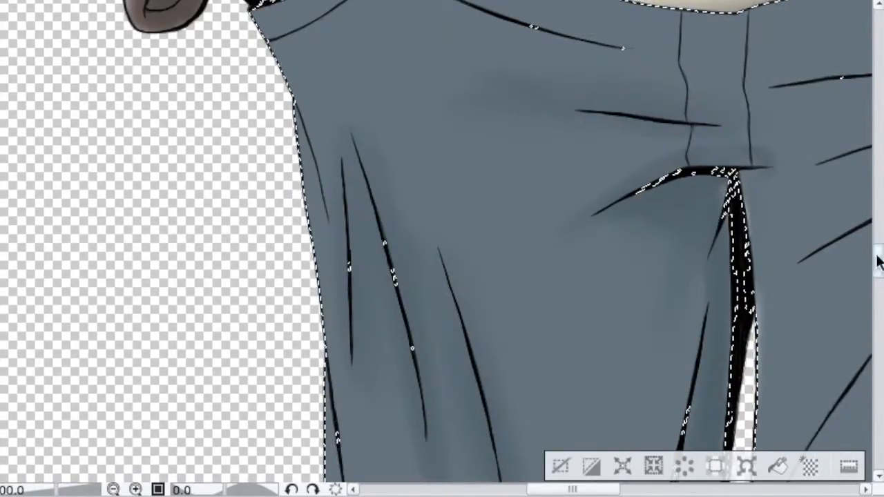
pyautogui.scroll(3, 874, 253)
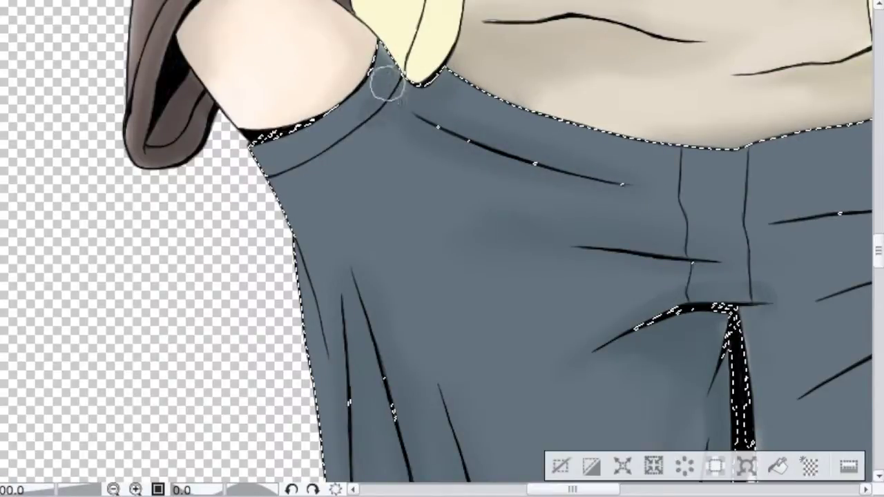
pyautogui.moveTo(745, 338)
pyautogui.mouseDown()
pyautogui.moveTo(759, 347)
pyautogui.moveTo(754, 393)
pyautogui.mouseUp()
pyautogui.moveTo(773, 290); pyautogui.dragTo(394, 248)
pyautogui.moveTo(555, 207)
pyautogui.mouseDown()
pyautogui.moveTo(599, 190)
pyautogui.moveTo(422, 167)
pyautogui.mouseUp()
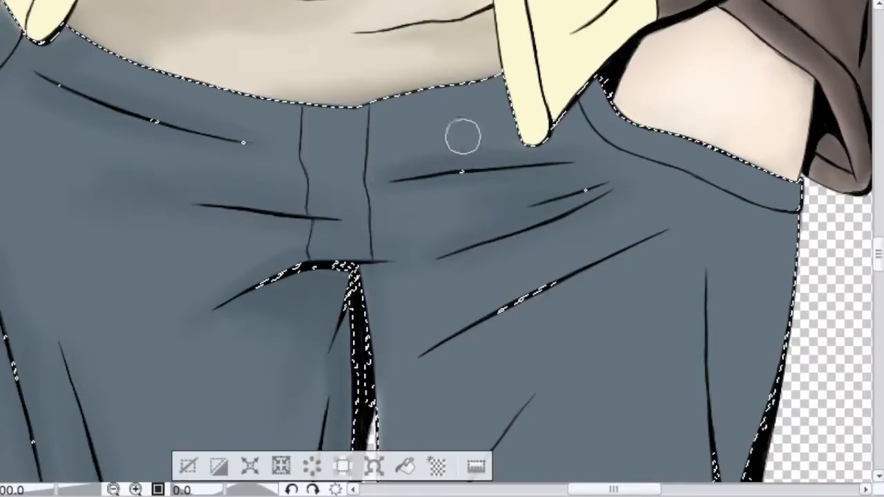
# Shade beneath the long diagonal crease on the right thigh and the outer hip area beside the vertical crease
pyautogui.moveTo(494, 329); pyautogui.dragTo(560, 283)
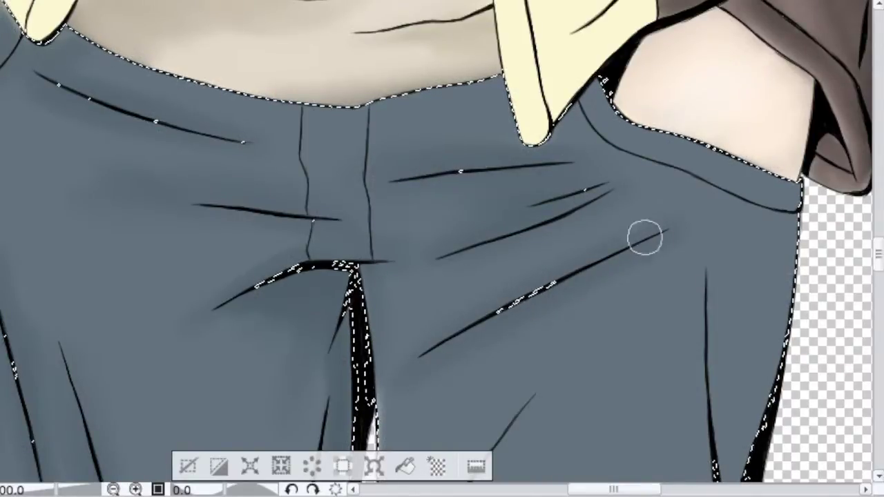
pyautogui.click(55, 2)
pyautogui.click(101, 306)
pyautogui.moveTo(731, 293)
pyautogui.mouseDown()
pyautogui.moveTo(733, 349)
pyautogui.moveTo(779, 301)
pyautogui.mouseUp()
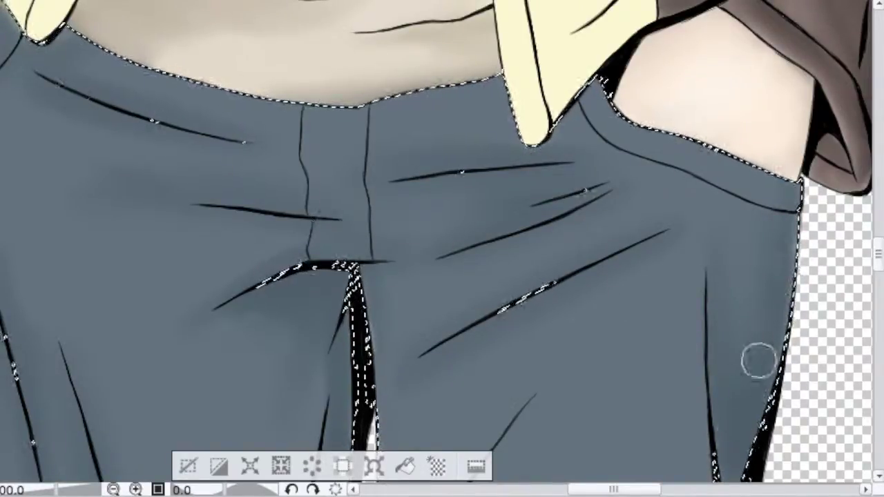
# Shade the right leg's outer edge from the thigh down past the knee to the large black fold
pyautogui.scroll(-3, 732, 331)
pyautogui.moveTo(877, 268); pyautogui.dragTo(877, 296)
pyautogui.moveTo(688, 268)
pyautogui.mouseDown()
pyautogui.moveTo(653, 405)
pyautogui.moveTo(726, 81)
pyautogui.moveTo(718, 167)
pyautogui.mouseUp()
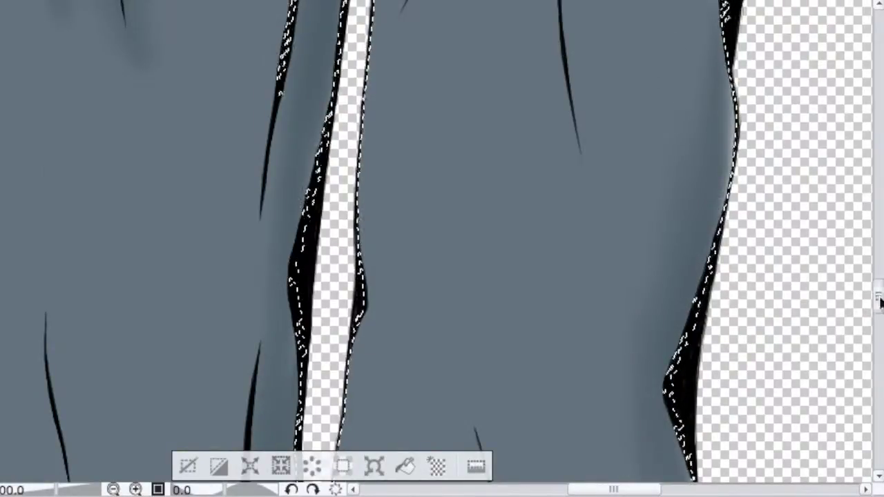
pyautogui.scroll(-3, 644, 225)
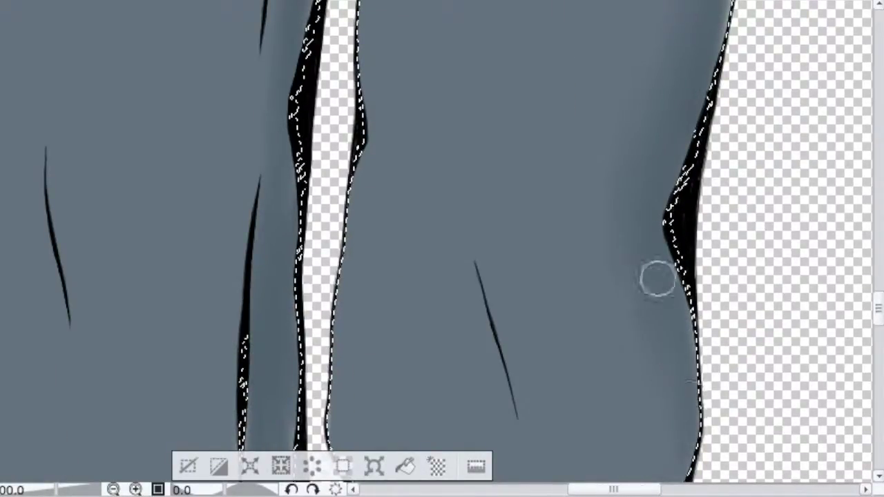
pyautogui.scroll(-3, 657, 277)
pyautogui.scroll(-3, 687, 242)
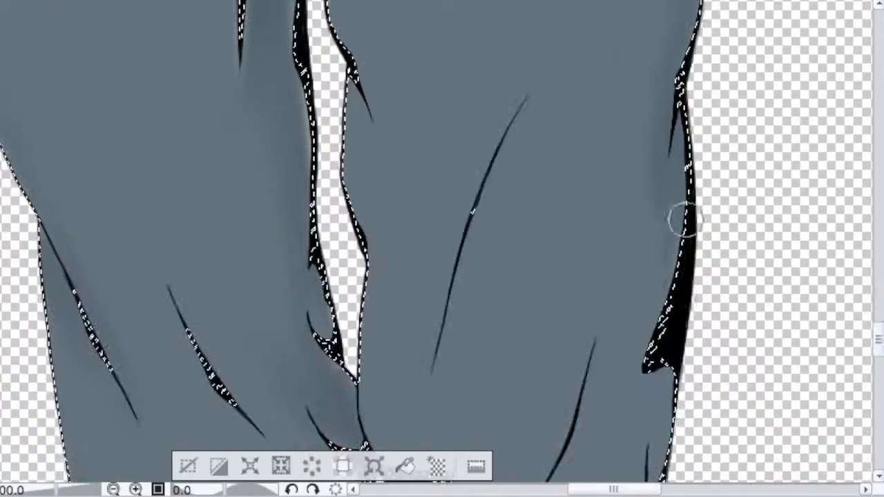
pyautogui.moveTo(663, 255); pyautogui.dragTo(609, 441)
pyautogui.moveTo(621, 250)
pyautogui.mouseDown()
pyautogui.moveTo(649, 345)
pyautogui.moveTo(615, 417)
pyautogui.mouseUp()
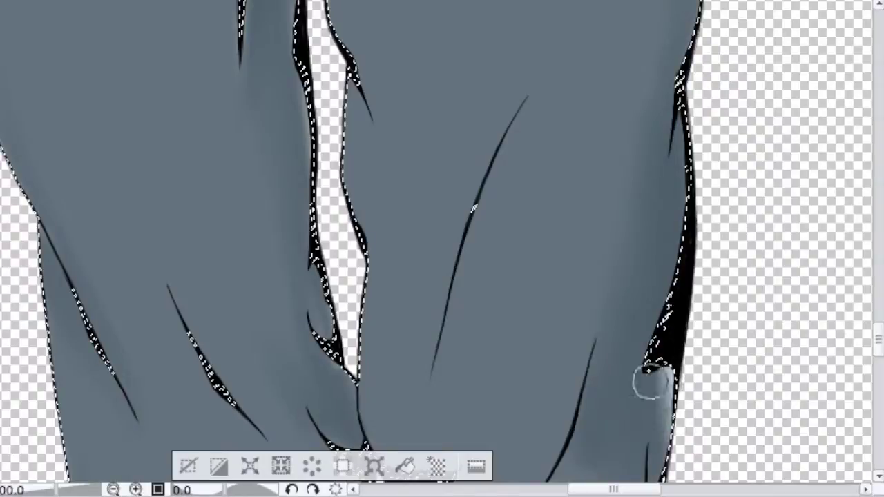
# Shade the right leg's folds below the curved crease, spreading across to the inner edge above the lower leg gap
pyautogui.scroll(-4, 649, 381)
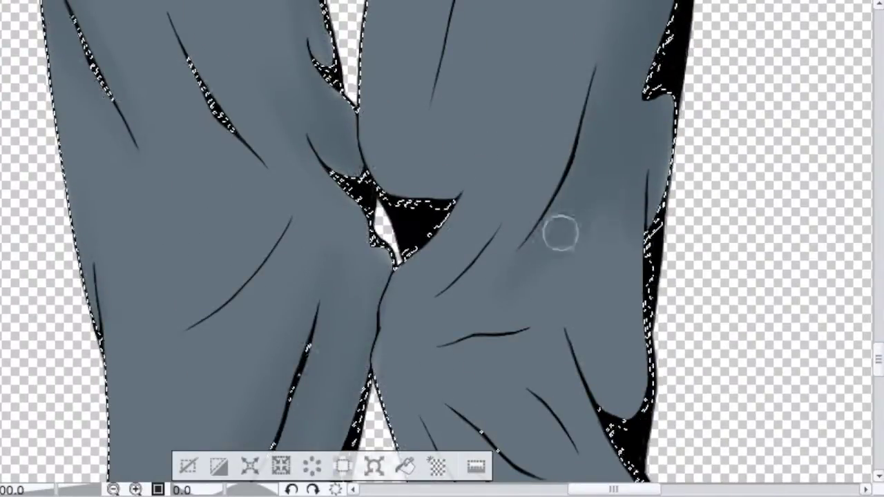
pyautogui.moveTo(630, 287)
pyautogui.mouseDown()
pyautogui.moveTo(625, 240)
pyautogui.moveTo(586, 357)
pyautogui.moveTo(603, 336)
pyautogui.mouseUp()
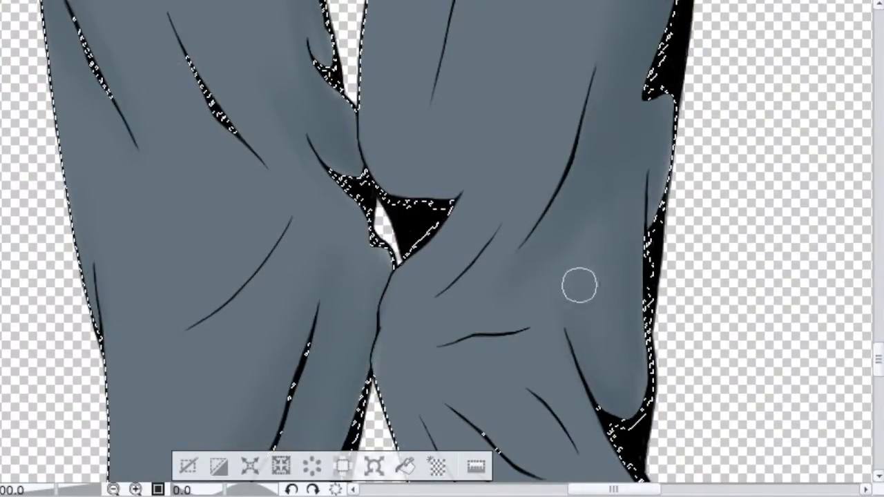
pyautogui.moveTo(431, 342); pyautogui.dragTo(483, 336)
pyautogui.moveTo(417, 339); pyautogui.dragTo(402, 377)
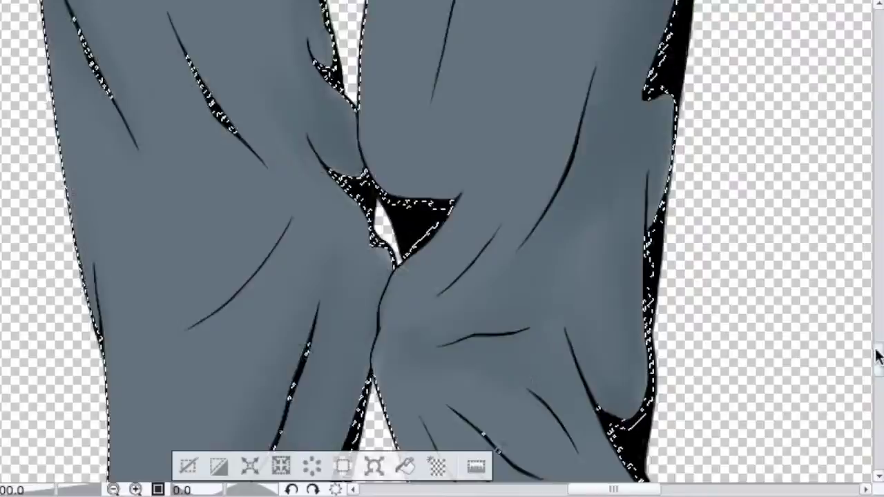
# Shade between the diagonal creases on the right lower leg down towards the hem
pyautogui.scroll(-3, 636, 362)
pyautogui.moveTo(423, 362)
pyautogui.mouseDown()
pyautogui.moveTo(509, 421)
pyautogui.moveTo(576, 423)
pyautogui.mouseUp()
pyautogui.moveTo(451, 304); pyautogui.dragTo(606, 425)
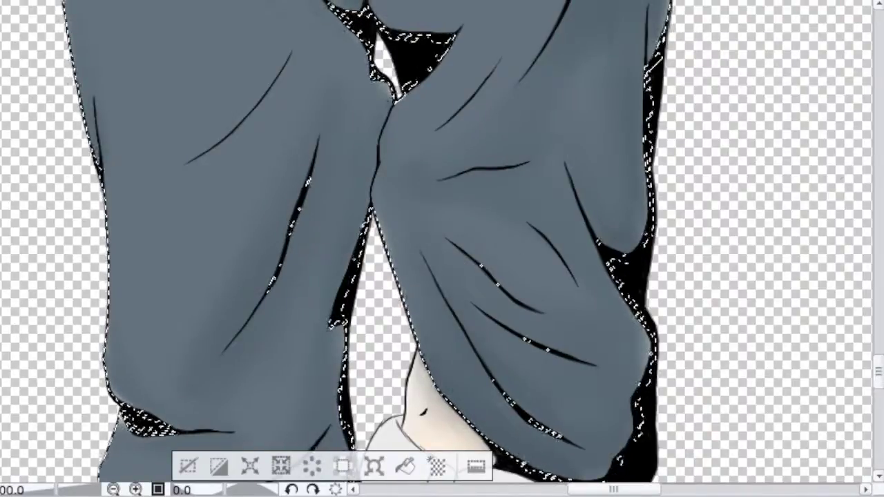
# Shade the right leg's inner edge along the gap and above the black fold where the legs meet
pyautogui.scroll(-8, 568, 129)
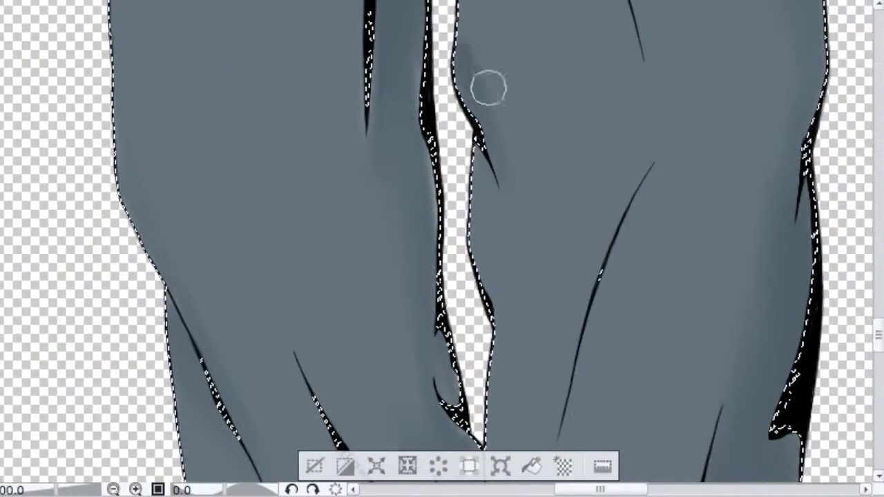
pyautogui.moveTo(472, 69)
pyautogui.mouseDown()
pyautogui.moveTo(499, 239)
pyautogui.moveTo(494, 316)
pyautogui.mouseUp()
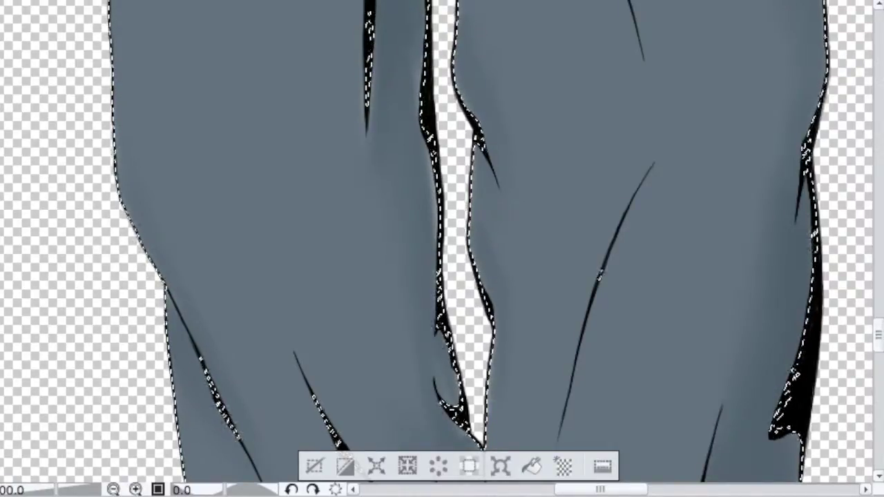
pyautogui.scroll(-3, 514, 325)
pyautogui.moveTo(515, 326)
pyautogui.mouseDown()
pyautogui.moveTo(534, 366)
pyautogui.moveTo(580, 358)
pyautogui.moveTo(517, 341)
pyautogui.moveTo(517, 304)
pyautogui.moveTo(524, 341)
pyautogui.mouseUp()
pyautogui.moveTo(581, 357)
pyautogui.mouseDown()
pyautogui.moveTo(598, 369)
pyautogui.moveTo(584, 355)
pyautogui.mouseUp()
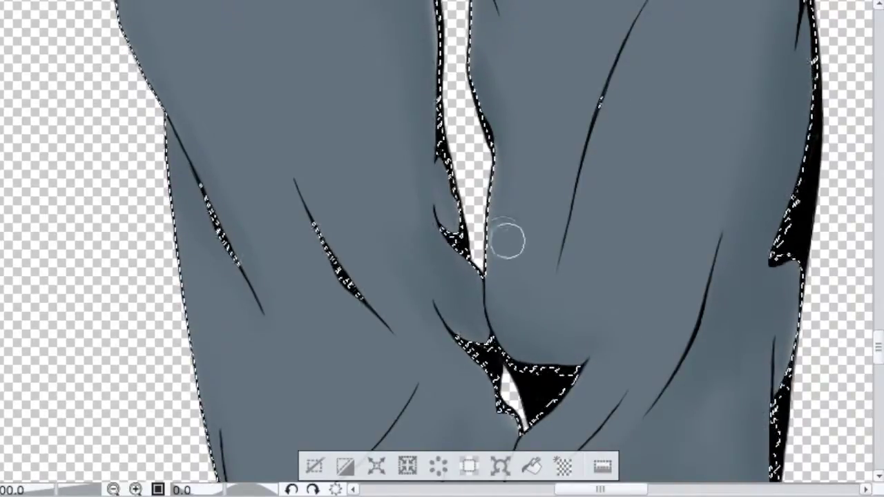
# Shade along the creases down the middle of the right leg, from the thigh to below the knee
pyautogui.moveTo(679, 87); pyautogui.dragTo(649, 246)
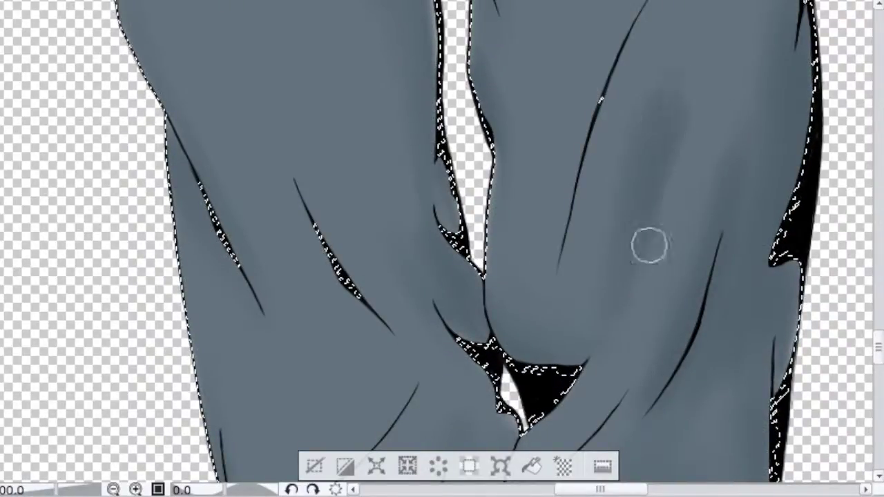
pyautogui.scroll(5, 759, 208)
pyautogui.moveTo(602, 136); pyautogui.dragTo(626, 290)
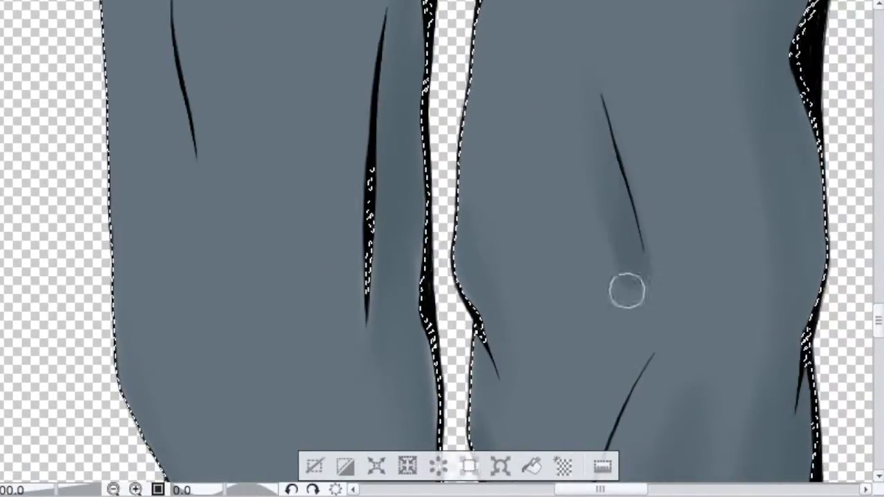
pyautogui.scroll(-5, 653, 329)
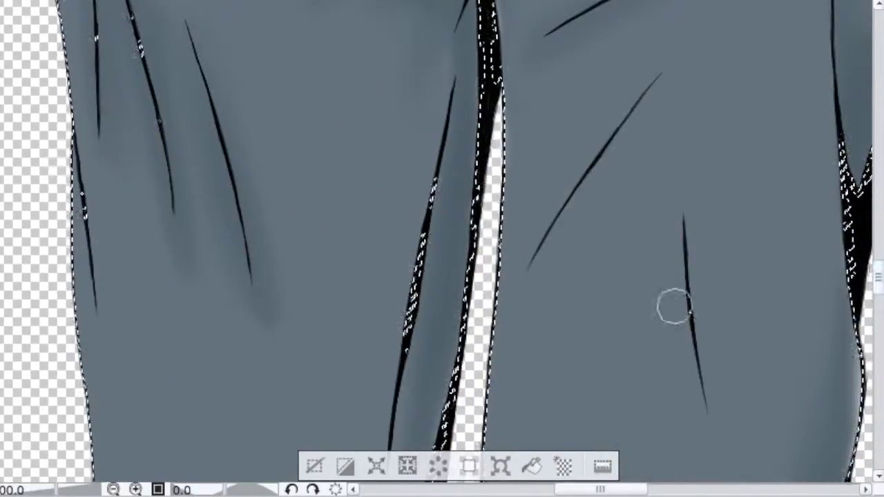
pyautogui.scroll(5, 572, 210)
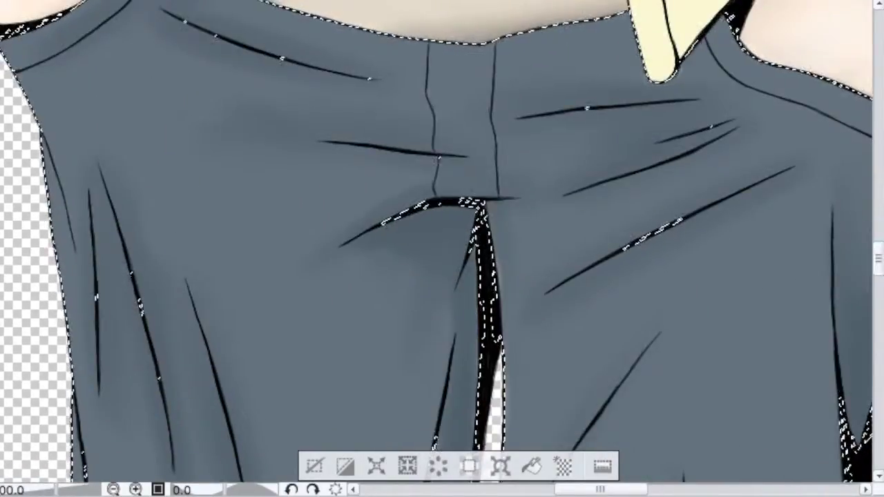
# Shade the left leg's lowest cuff folds along the curved creases and the hem above the shoe
pyautogui.hscroll(3, 711, 248)
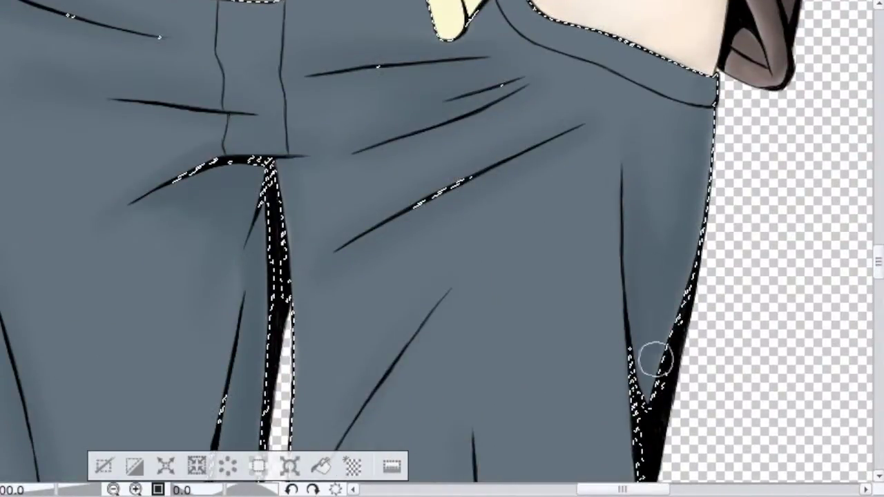
pyautogui.scroll(-5, 635, 235)
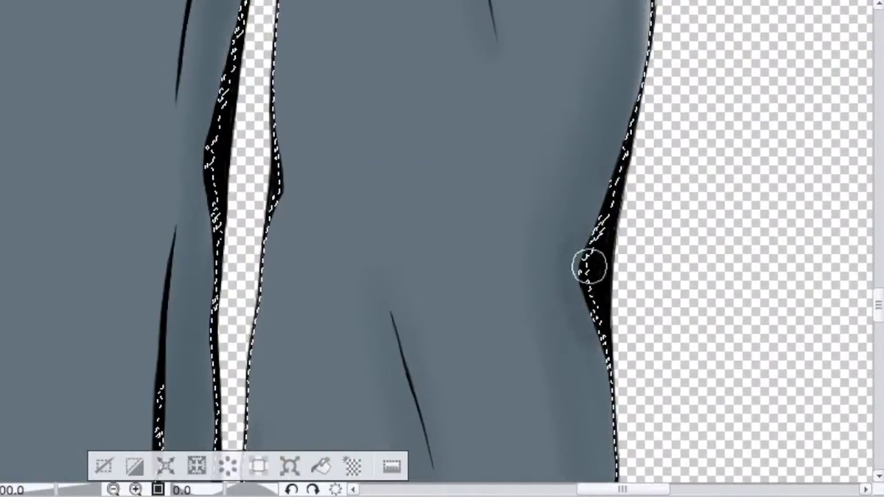
pyautogui.scroll(5, 564, 280)
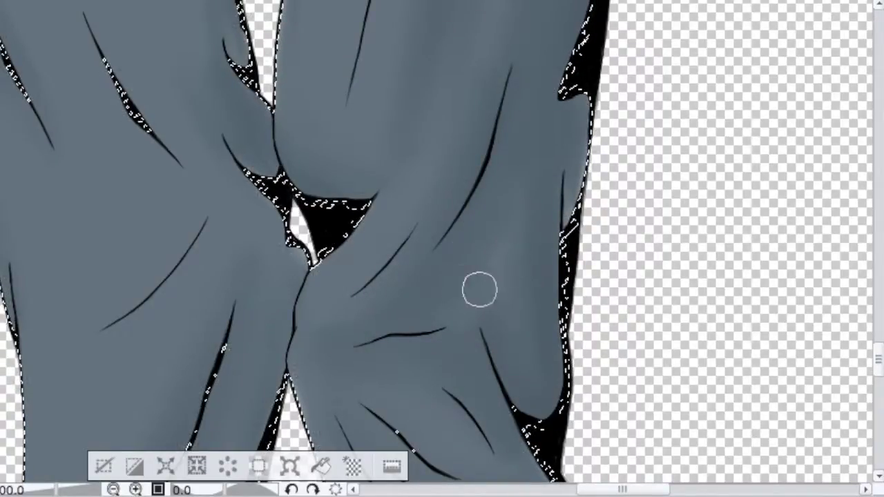
pyautogui.scroll(-5, 479, 290)
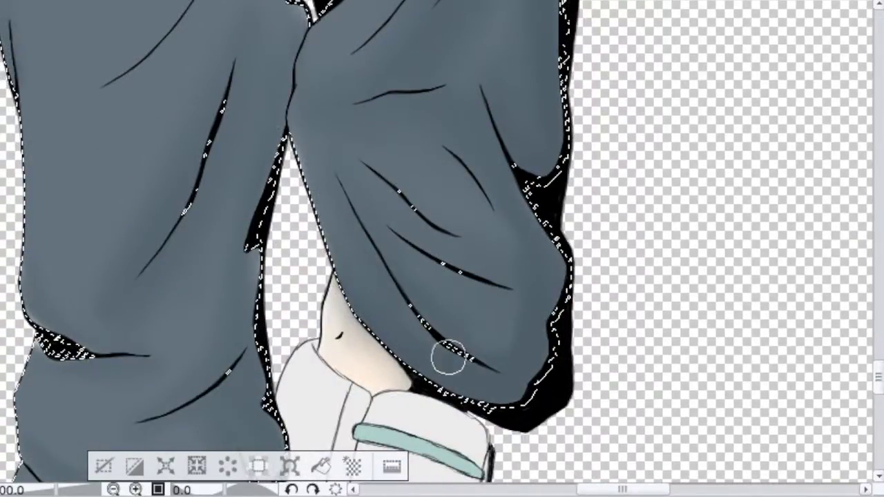
pyautogui.scroll(-5, 494, 319)
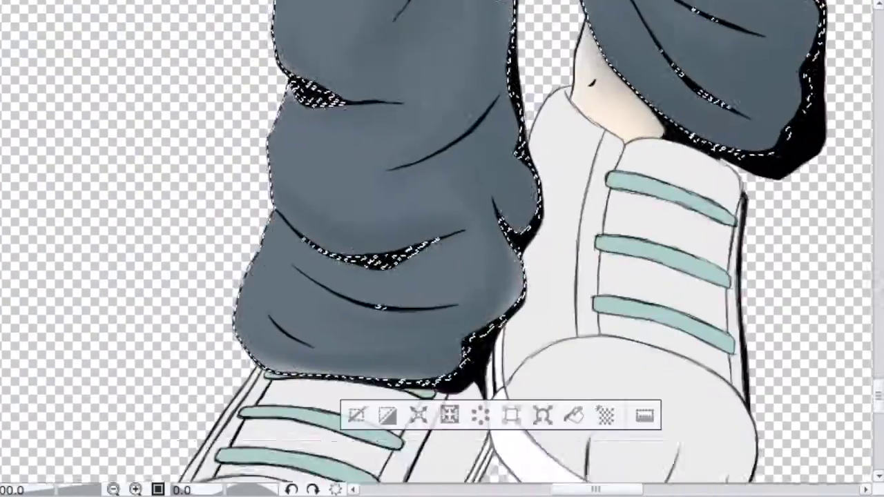
pyautogui.moveTo(469, 217); pyautogui.dragTo(418, 280)
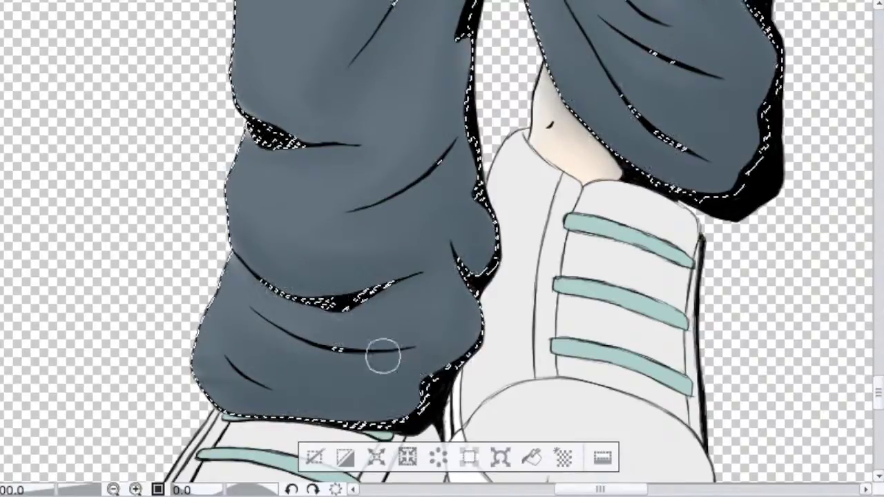
pyautogui.hotkey('ctrl', 'z')
pyautogui.moveTo(231, 156); pyautogui.dragTo(325, 153)
pyautogui.hotkey('ctrl', 'z')
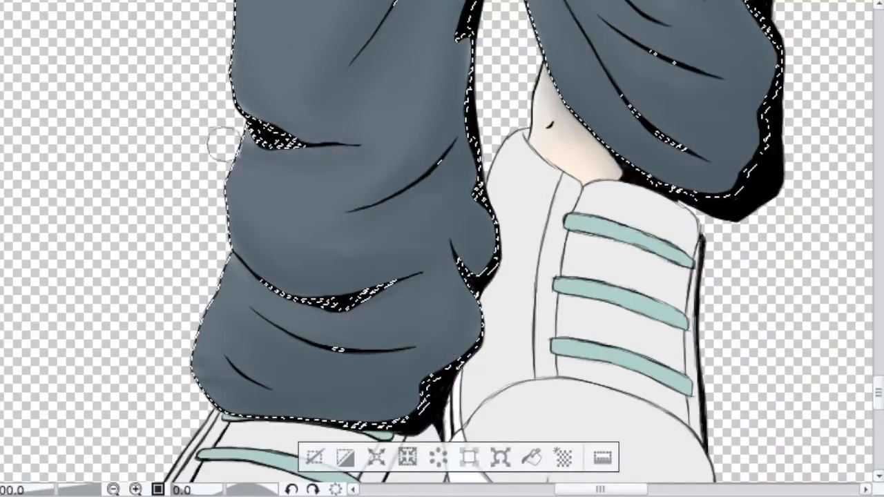
# Shade the left leg from where the legs meet up along the inner gap, and around the short thigh crease
pyautogui.scroll(5, 863, 366)
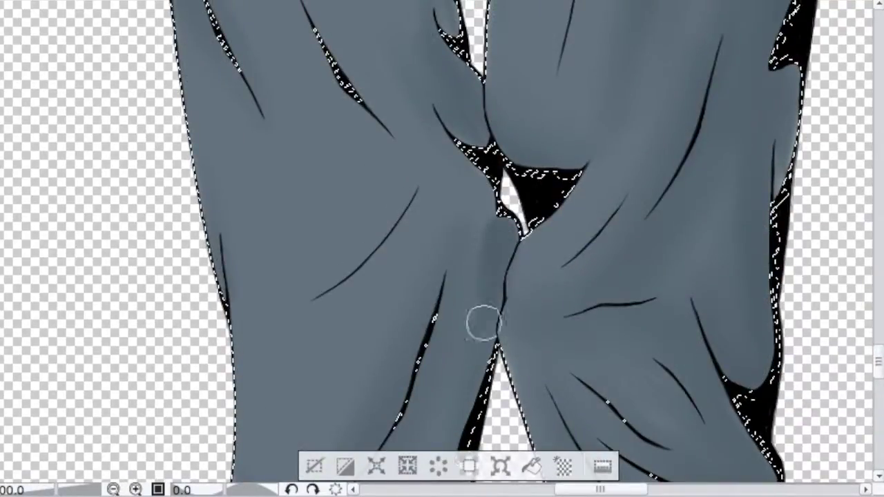
pyautogui.moveTo(467, 158); pyautogui.dragTo(419, 114)
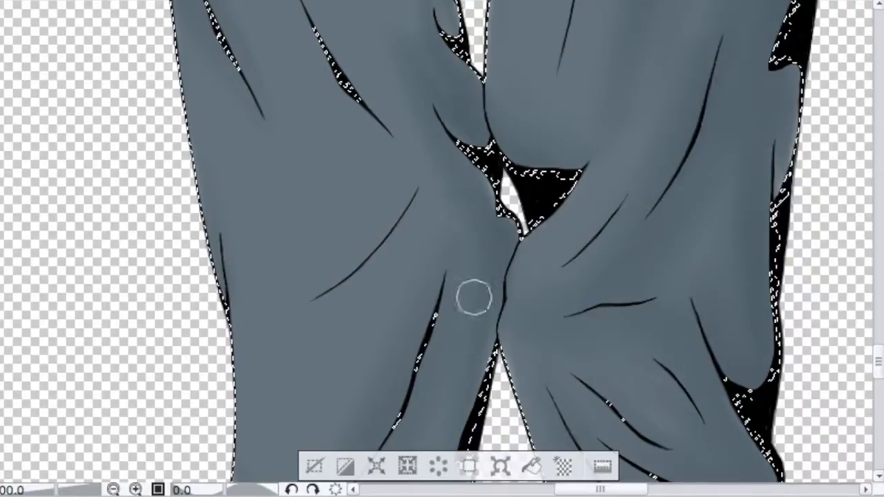
pyautogui.scroll(3, 473, 298)
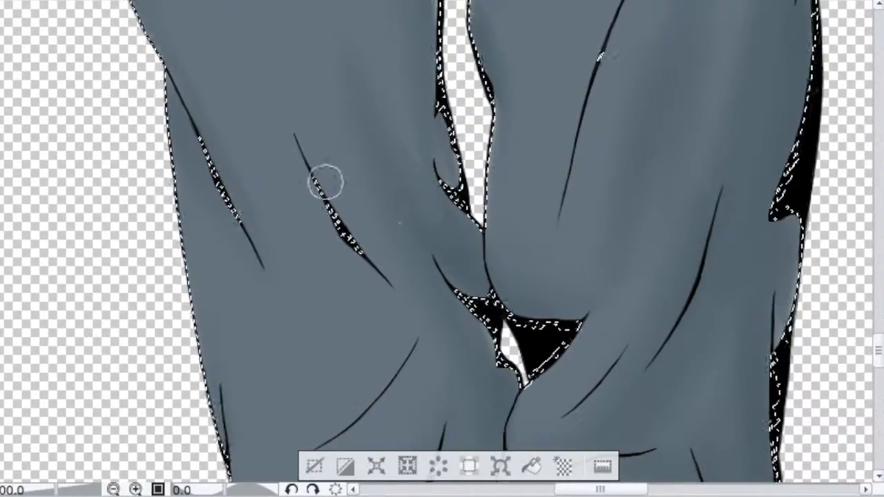
pyautogui.scroll(4, 325, 182)
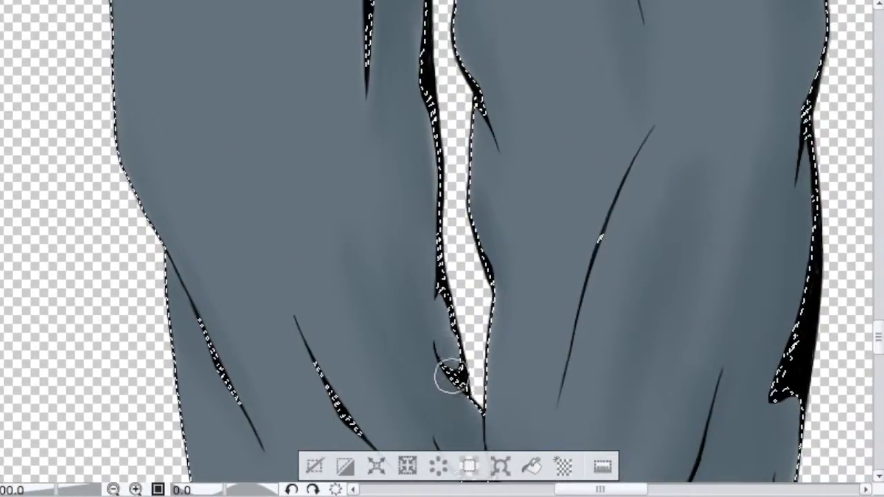
pyautogui.moveTo(446, 349); pyautogui.dragTo(406, 98)
pyautogui.moveTo(400, 269)
pyautogui.mouseDown()
pyautogui.moveTo(408, 120)
pyautogui.moveTo(420, 82)
pyautogui.mouseUp()
pyautogui.scroll(6, 873, 228)
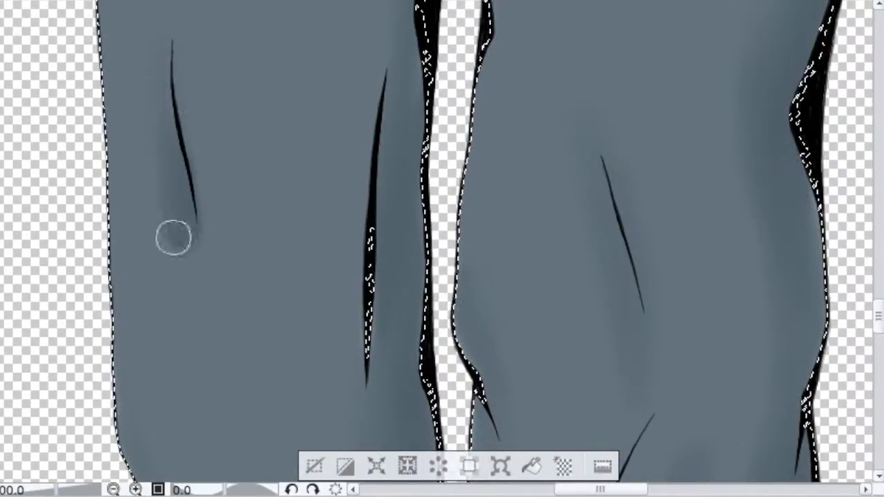
pyautogui.scroll(10, 442, 241)
pyautogui.hscroll(3, 442, 242)
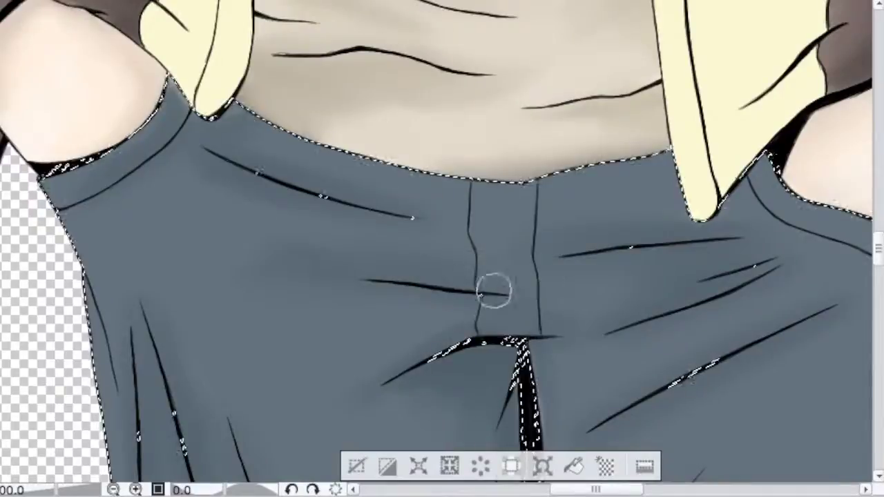
# Examine the trouser shading at a smaller zoom, from the waistband down both legs to below the knees
pyautogui.hotkey('ctrl', '-')
pyautogui.hotkey('ctrl', '-')
pyautogui.hotkey('ctrl', '-')
pyautogui.hotkey('ctrl', '-')
pyautogui.hotkey('ctrl', '-')
pyautogui.hotkey('ctrl', '-')
pyautogui.hotkey('ctrl', '-')
pyautogui.hotkey('ctrl', '-')
pyautogui.hotkey('ctrl', '+')
pyautogui.hotkey('ctrl', '+')
pyautogui.hotkey('ctrl', '+')
pyautogui.hotkey('ctrl', '+')
pyautogui.hotkey('ctrl', '+')
pyautogui.hotkey('ctrl', '+')
pyautogui.hotkey('ctrl', '+')
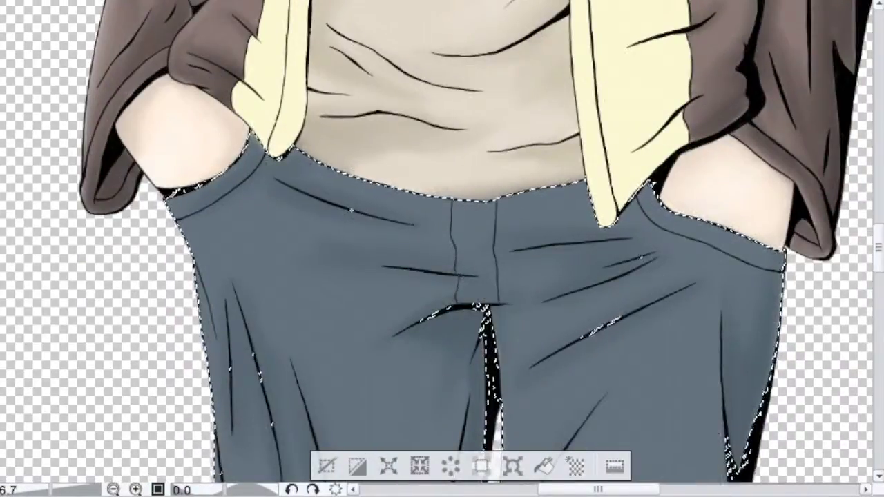
pyautogui.scroll(-14, 442, 241)
pyautogui.hscroll(1, 442, 242)
pyautogui.hscroll(3, 442, 248)
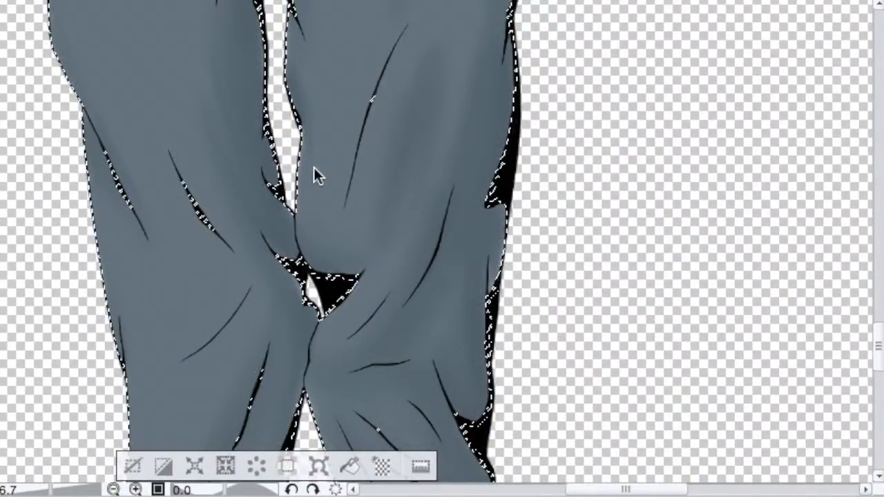
pyautogui.scroll(2, 656, 183)
pyautogui.scroll(-3, 588, 330)
# Deepen the shadows on the right lower leg, along the outer bulge, the diagonal creases and the hem above the ankle
pyautogui.moveTo(535, 235)
pyautogui.mouseDown()
pyautogui.moveTo(600, 308)
pyautogui.moveTo(564, 298)
pyautogui.mouseUp()
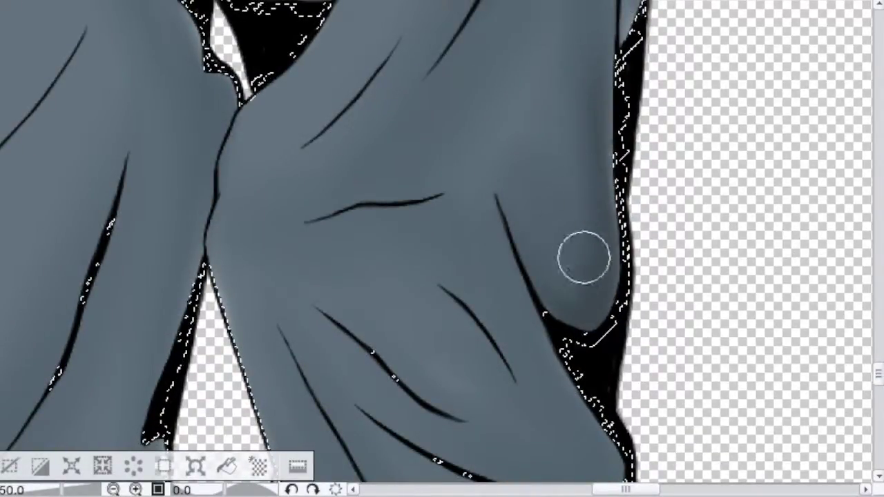
pyautogui.scroll(-5, 483, 180)
pyautogui.moveTo(528, 297)
pyautogui.mouseDown()
pyautogui.moveTo(582, 95)
pyautogui.moveTo(351, 224)
pyautogui.moveTo(458, 310)
pyautogui.moveTo(493, 302)
pyautogui.moveTo(380, 200)
pyautogui.moveTo(510, 269)
pyautogui.moveTo(556, 251)
pyautogui.moveTo(410, 93)
pyautogui.moveTo(532, 241)
pyautogui.moveTo(302, 129)
pyautogui.mouseUp()
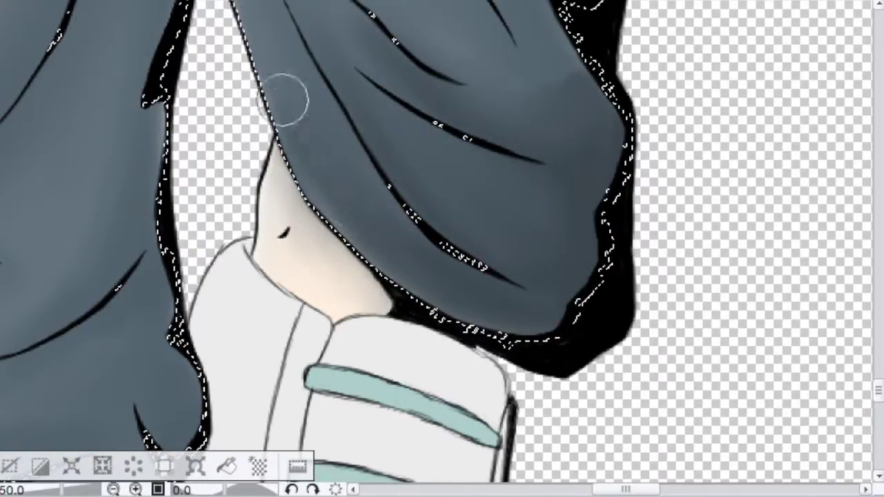
pyautogui.scroll(5, 829, 216)
pyautogui.moveTo(576, 336)
pyautogui.mouseDown()
pyautogui.moveTo(548, 335)
pyautogui.moveTo(499, 159)
pyautogui.mouseUp()
pyautogui.moveTo(598, 296)
pyautogui.mouseDown()
pyautogui.moveTo(552, 242)
pyautogui.moveTo(488, 125)
pyautogui.mouseUp()
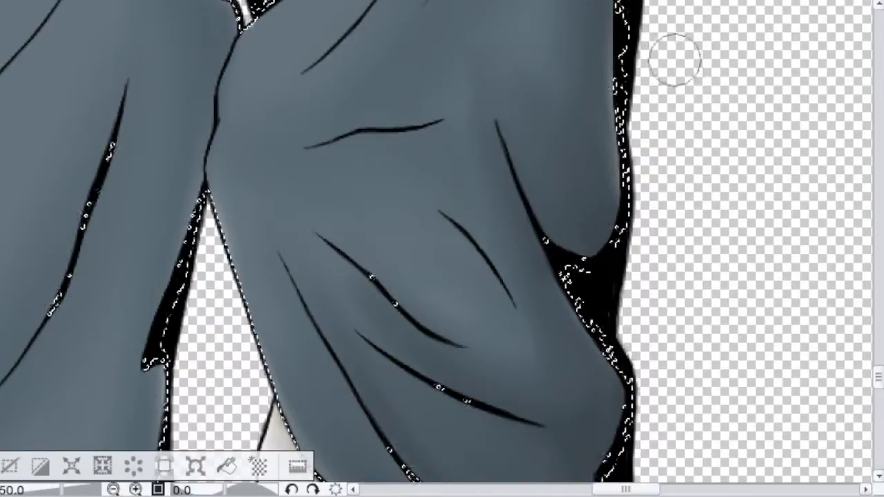
# Darken the shadow band above the right leg's short horizontal crease and the outer edge up past the black notch
pyautogui.scroll(5, 677, 59)
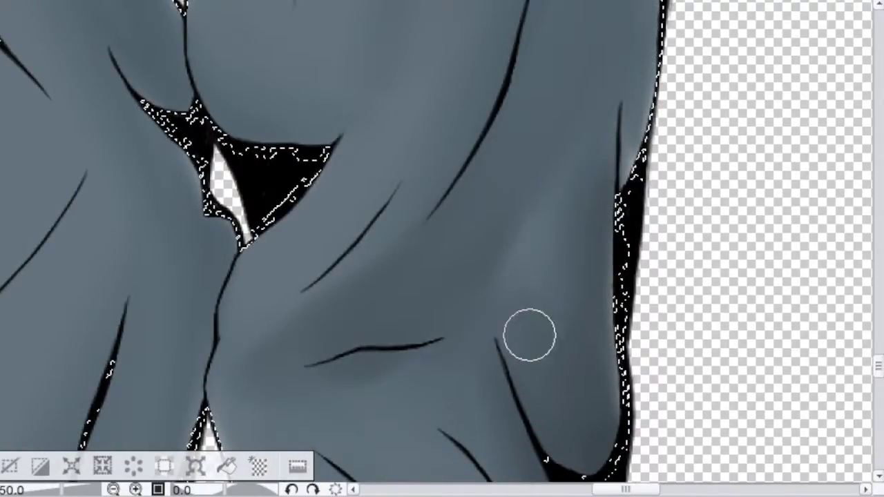
pyautogui.moveTo(878, 357); pyautogui.dragTo(878, 340)
pyautogui.moveTo(603, 430); pyautogui.dragTo(662, 122)
pyautogui.moveTo(878, 347)
pyautogui.mouseDown()
pyautogui.moveTo(879, 358)
pyautogui.moveTo(878, 342)
pyautogui.mouseUp()
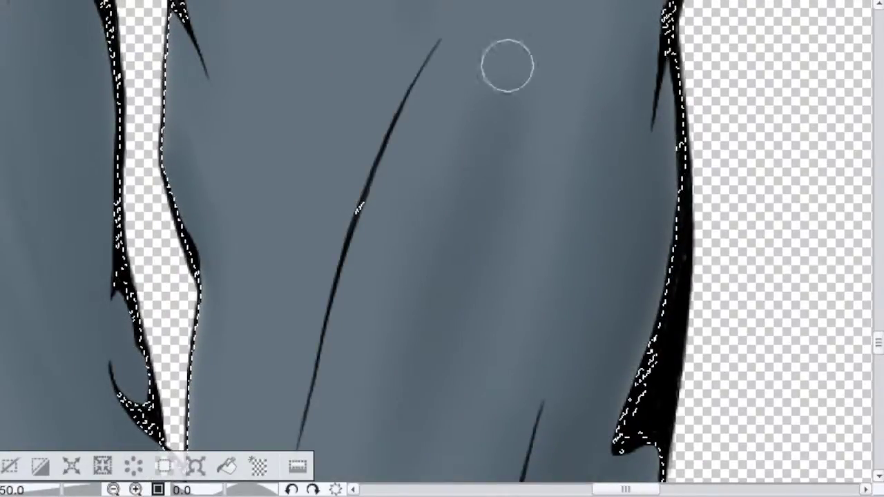
# Darken the right leg's inner edge along the gap, around the small black fold
pyautogui.moveTo(205, 248); pyautogui.dragTo(148, 109)
pyautogui.moveTo(194, 404); pyautogui.dragTo(157, 235)
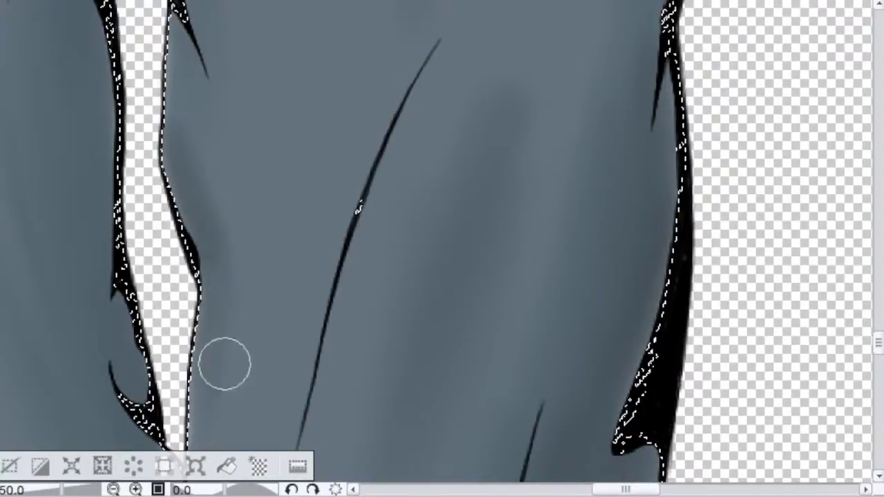
pyautogui.moveTo(224, 364); pyautogui.dragTo(221, 242)
# Darken the right leg's outer edge from the small forked crease up to the pointed black fold
pyautogui.scroll(5, 502, 395)
pyautogui.moveTo(683, 172); pyautogui.dragTo(666, 233)
pyautogui.moveTo(667, 119)
pyautogui.mouseDown()
pyautogui.moveTo(637, 339)
pyautogui.moveTo(657, 376)
pyautogui.mouseUp()
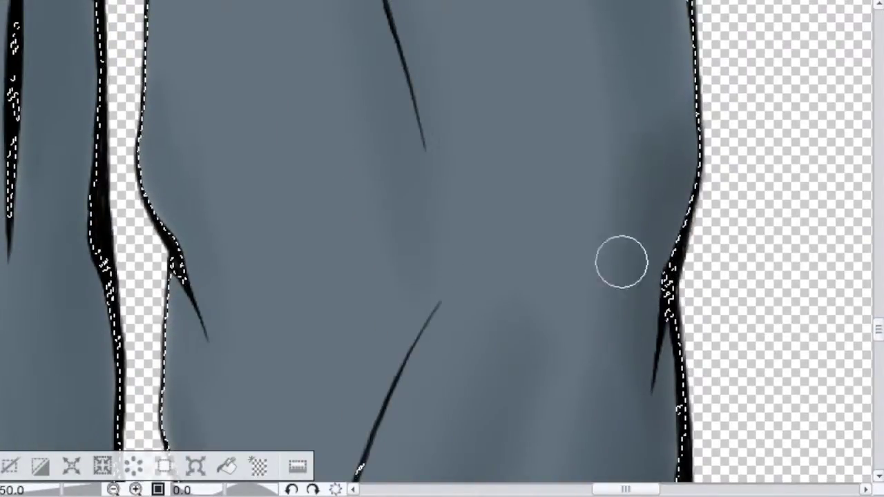
pyautogui.moveTo(673, 21); pyautogui.dragTo(678, 371)
pyautogui.scroll(4, 547, 126)
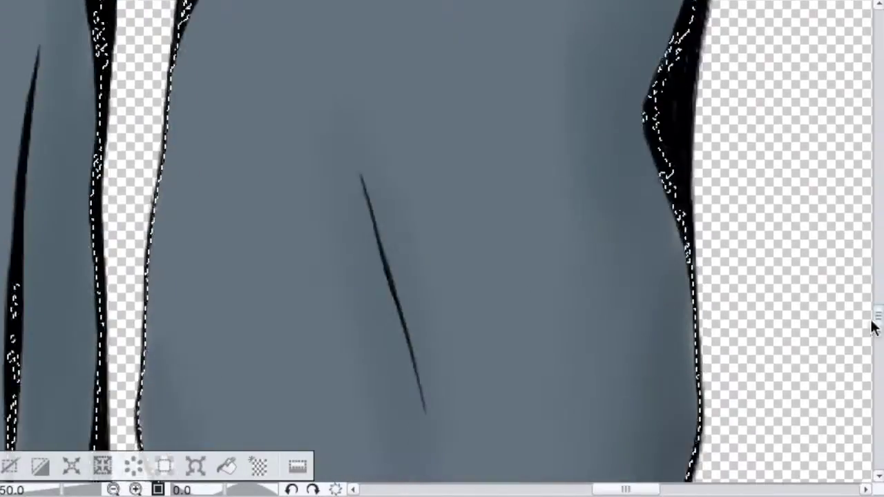
pyautogui.moveTo(638, 83)
pyautogui.mouseDown()
pyautogui.moveTo(674, 320)
pyautogui.moveTo(603, 167)
pyautogui.mouseUp()
pyautogui.moveTo(613, 28)
pyautogui.mouseDown()
pyautogui.moveTo(625, 71)
pyautogui.moveTo(607, 35)
pyautogui.mouseUp()
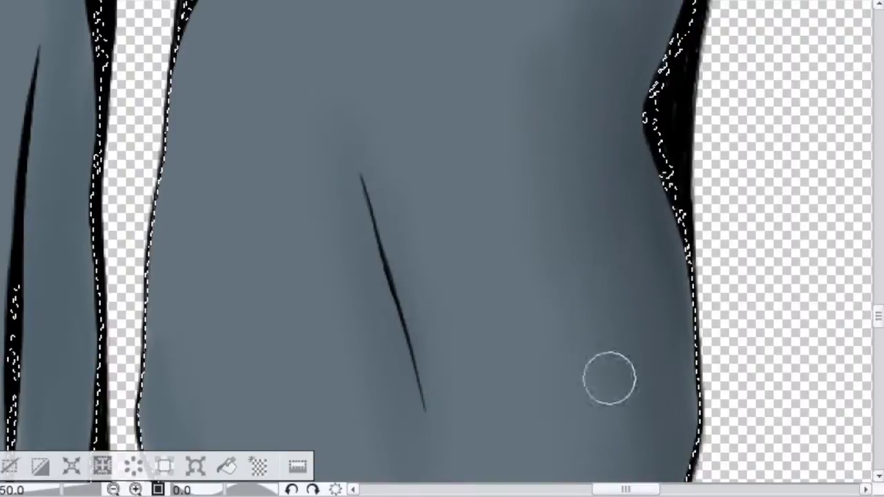
# Darken the outer edge of the right thigh above the pointed black fold
pyautogui.scroll(4, 690, 262)
pyautogui.moveTo(584, 348)
pyautogui.mouseDown()
pyautogui.moveTo(724, 192)
pyautogui.moveTo(627, 230)
pyautogui.moveTo(677, 284)
pyautogui.moveTo(735, 101)
pyautogui.mouseUp()
pyautogui.scroll(2, 699, 148)
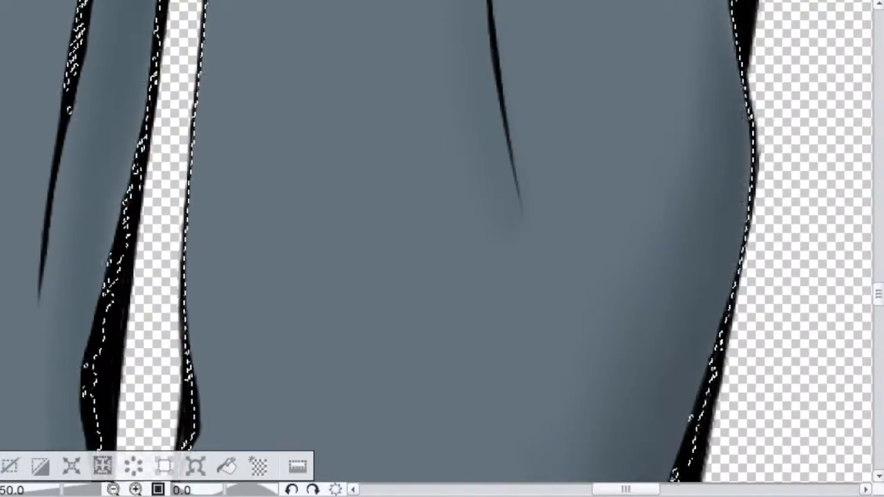
# Darken around the V-shaped black fold on the right thigh and along its long vertical crease up to the hip
pyautogui.scroll(3, 730, 191)
pyautogui.moveTo(670, 388); pyautogui.dragTo(755, 237)
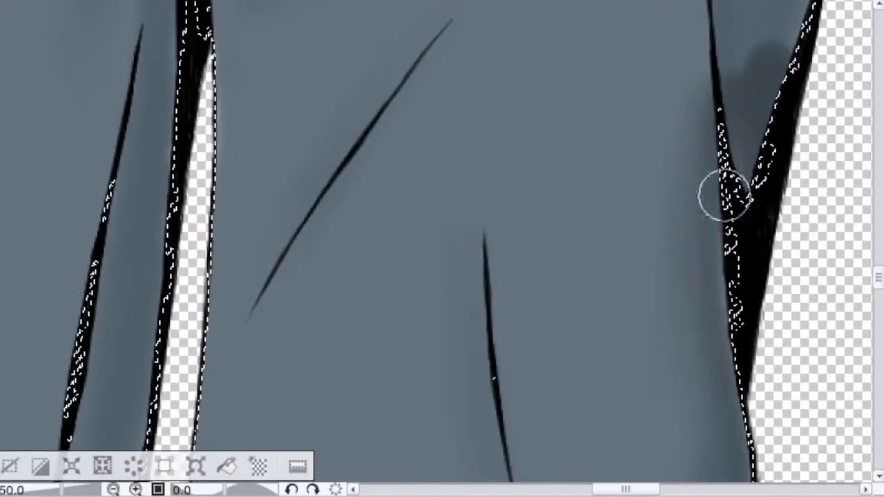
pyautogui.scroll(2, 718, 200)
pyautogui.moveTo(716, 209)
pyautogui.mouseDown()
pyautogui.moveTo(686, 391)
pyautogui.moveTo(663, 73)
pyautogui.mouseUp()
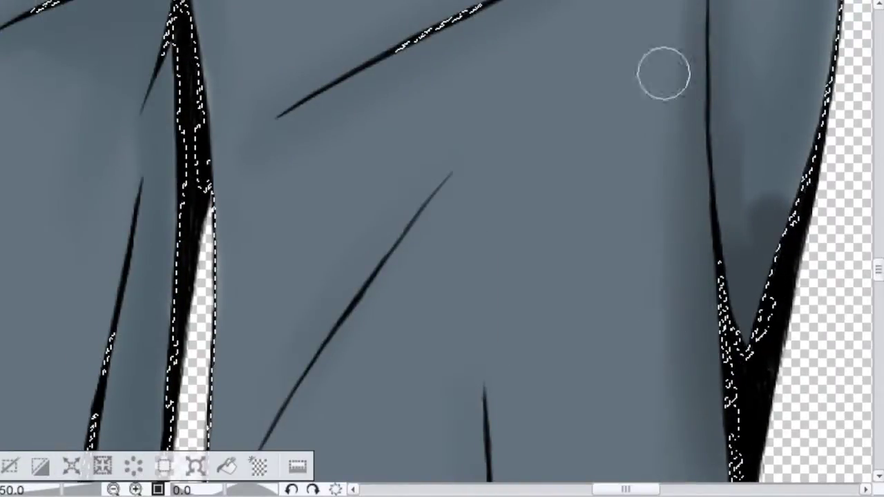
pyautogui.scroll(2, 736, 201)
pyautogui.moveTo(736, 201)
pyautogui.mouseDown()
pyautogui.moveTo(743, 449)
pyautogui.moveTo(814, 335)
pyautogui.moveTo(761, 172)
pyautogui.moveTo(767, 328)
pyautogui.moveTo(856, 170)
pyautogui.moveTo(768, 407)
pyautogui.moveTo(858, 279)
pyautogui.moveTo(819, 89)
pyautogui.moveTo(750, 85)
pyautogui.mouseUp()
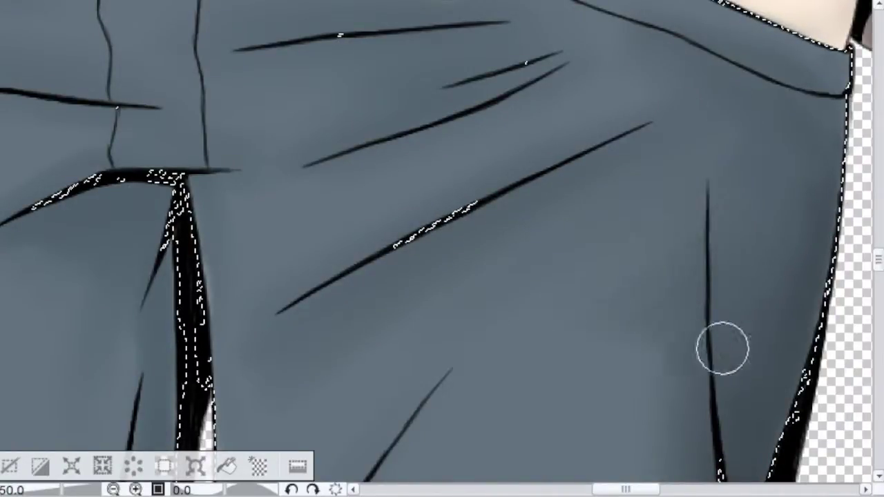
# Darken the shadows under the crotch fold, along the right hip's diagonal creases and above the crease crossing the fly
pyautogui.moveTo(170, 339)
pyautogui.mouseDown()
pyautogui.moveTo(138, 200)
pyautogui.moveTo(90, 325)
pyautogui.moveTo(149, 457)
pyautogui.mouseUp()
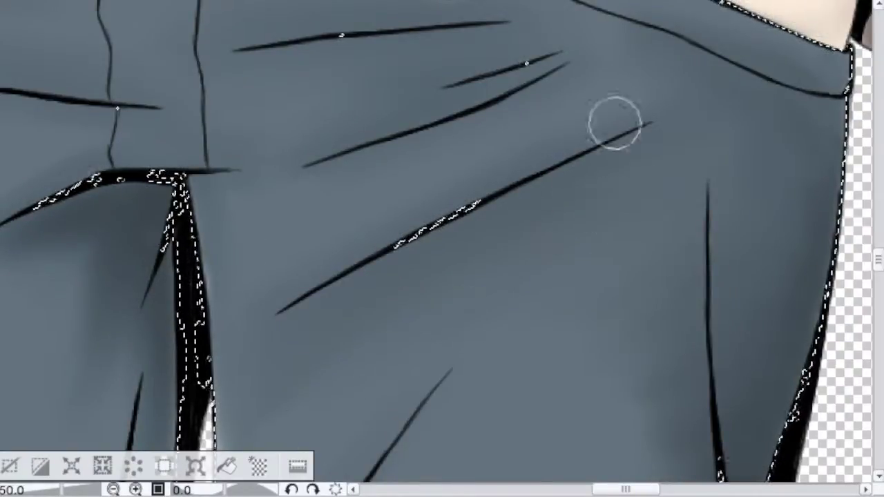
pyautogui.moveTo(545, 60); pyautogui.dragTo(487, 95)
pyautogui.moveTo(215, 202)
pyautogui.mouseDown()
pyautogui.moveTo(184, 331)
pyautogui.moveTo(566, 367)
pyautogui.mouseUp()
pyautogui.moveTo(587, 235)
pyautogui.mouseDown()
pyautogui.moveTo(461, 263)
pyautogui.moveTo(315, 330)
pyautogui.mouseUp()
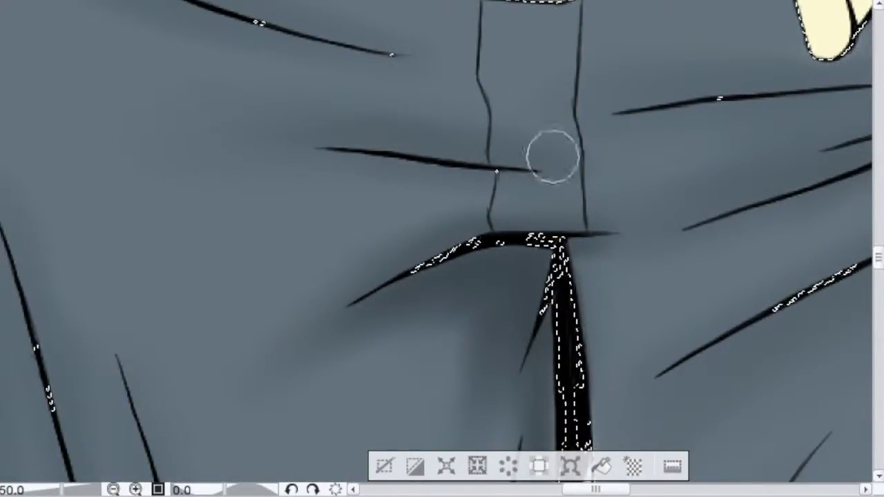
pyautogui.moveTo(502, 152); pyautogui.dragTo(628, 342)
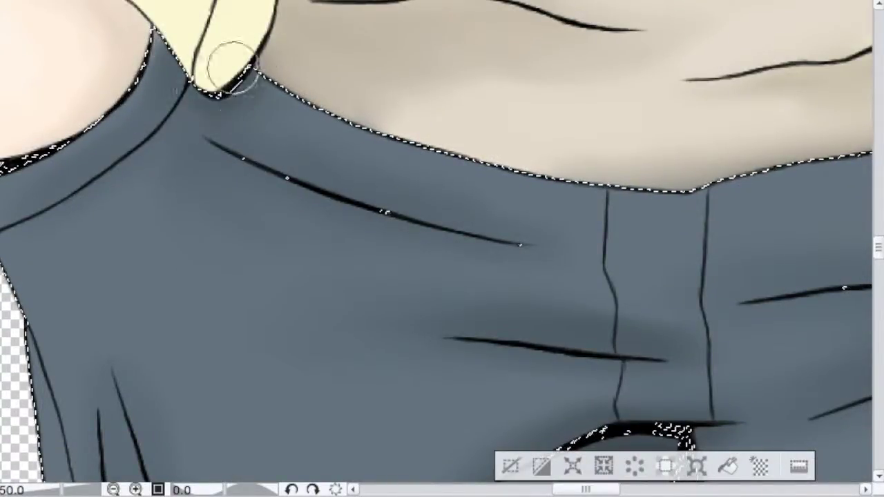
# Darken the shadows below the left waistband and between the long creases on the left outer thigh
pyautogui.moveTo(207, 407); pyautogui.dragTo(339, 91)
pyautogui.moveTo(287, 215); pyautogui.dragTo(412, 151)
pyautogui.moveTo(413, 153); pyautogui.dragTo(433, 201)
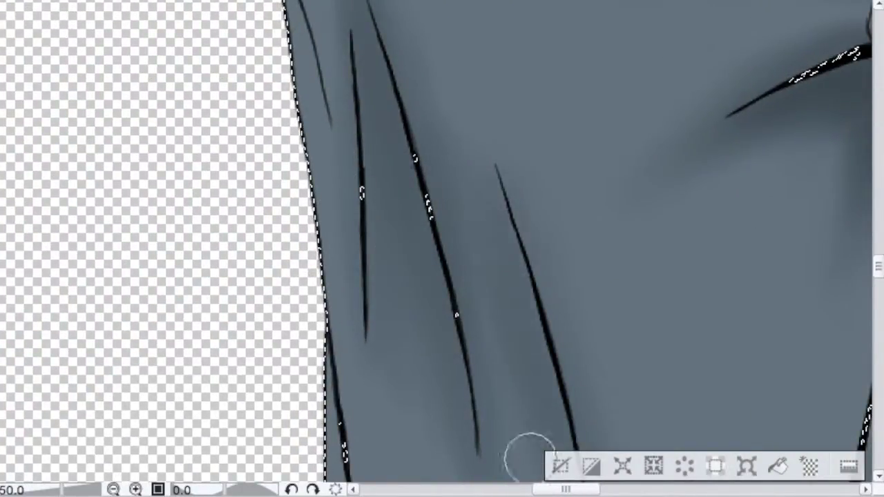
pyautogui.moveTo(878, 266); pyautogui.dragTo(877, 247)
pyautogui.moveTo(369, 473); pyautogui.dragTo(432, 14)
# Darken the strip between the left leg's long inner creases and the gap, from the upper thigh to below the knee
pyautogui.moveTo(793, 472)
pyautogui.mouseDown()
pyautogui.moveTo(517, 104)
pyautogui.moveTo(511, 213)
pyautogui.moveTo(529, 27)
pyautogui.moveTo(450, 326)
pyautogui.mouseUp()
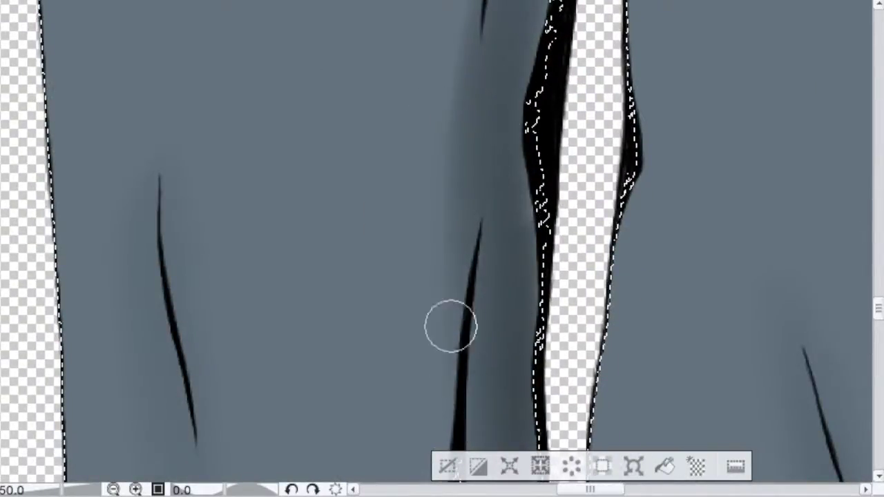
pyautogui.scroll(5, 524, 243)
pyautogui.moveTo(538, 173)
pyautogui.mouseDown()
pyautogui.moveTo(517, 71)
pyautogui.moveTo(578, 10)
pyautogui.mouseUp()
pyautogui.scroll(4, 576, 227)
pyautogui.moveTo(576, 226)
pyautogui.mouseDown()
pyautogui.moveTo(491, 270)
pyautogui.moveTo(487, 217)
pyautogui.mouseUp()
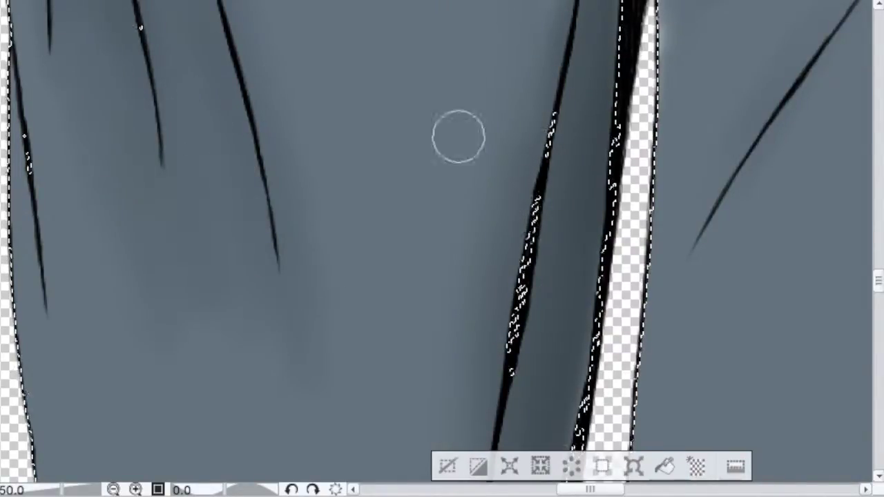
pyautogui.moveTo(878, 281); pyautogui.dragTo(877, 267)
pyautogui.moveTo(595, 196)
pyautogui.mouseDown()
pyautogui.moveTo(572, 194)
pyautogui.moveTo(535, 210)
pyautogui.mouseUp()
pyautogui.moveTo(878, 266); pyautogui.dragTo(864, 322)
pyautogui.moveTo(514, 69)
pyautogui.mouseDown()
pyautogui.moveTo(523, 228)
pyautogui.moveTo(467, 274)
pyautogui.moveTo(525, 177)
pyautogui.mouseUp()
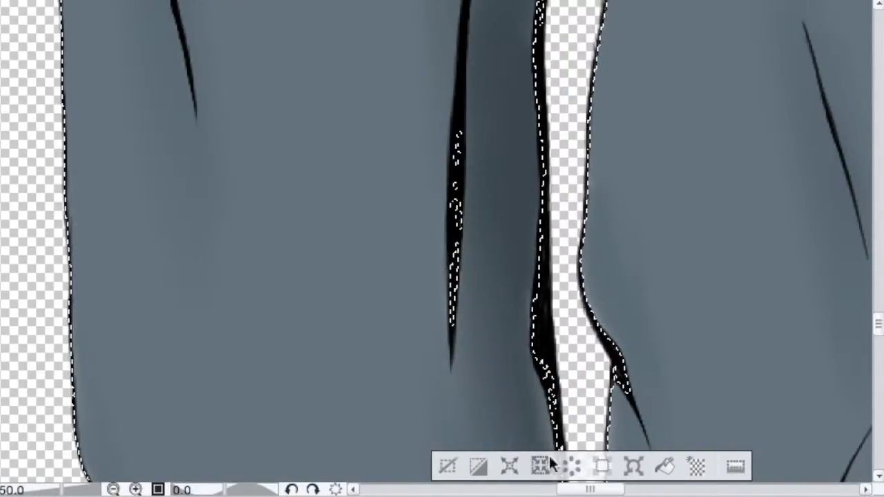
# Darken the left leg's inner edge down to the knee gap and the fabric around the left knee's diagonal creases
pyautogui.moveTo(878, 315); pyautogui.dragTo(878, 331)
pyautogui.moveTo(548, 106)
pyautogui.mouseDown()
pyautogui.moveTo(514, 105)
pyautogui.moveTo(533, 355)
pyautogui.mouseUp()
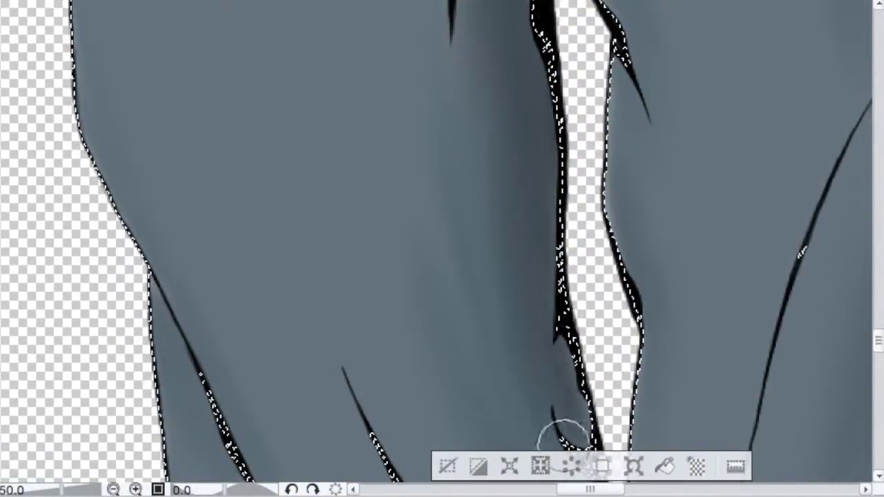
pyautogui.scroll(-3, 598, 445)
pyautogui.moveTo(612, 351); pyautogui.dragTo(554, 298)
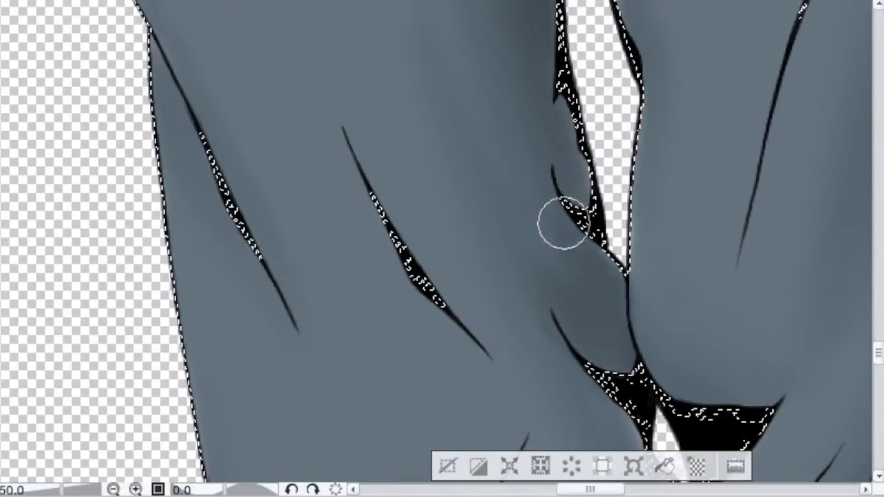
pyautogui.moveTo(458, 327); pyautogui.dragTo(468, 358)
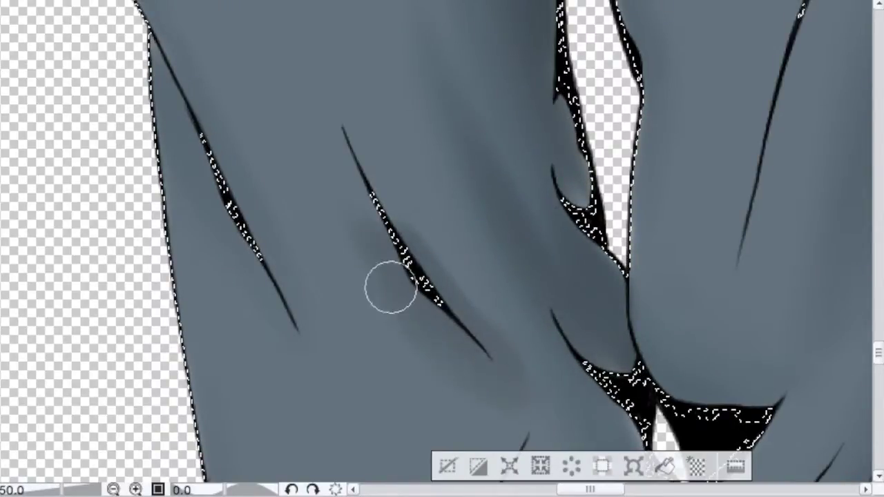
pyautogui.moveTo(391, 286); pyautogui.dragTo(360, 157)
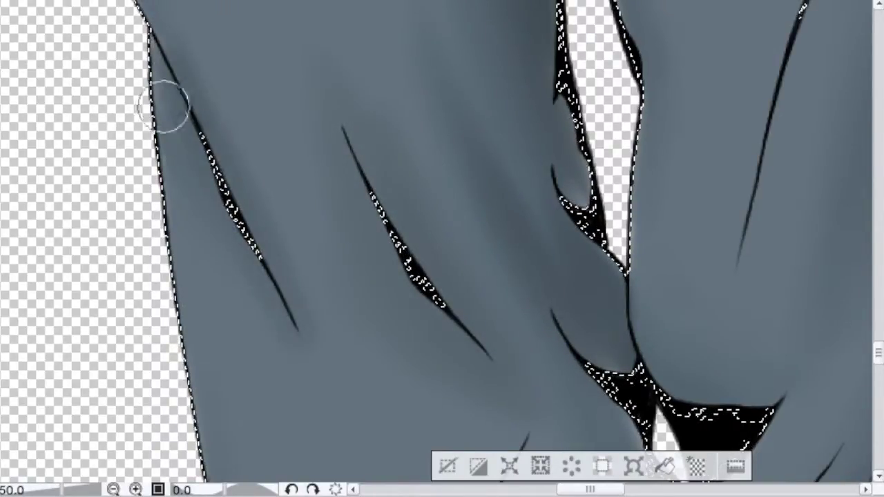
# Darken the left leg's inner side below the knee gap, from the black fold down past the long slanted crease
pyautogui.scroll(-5, 624, 276)
pyautogui.moveTo(593, 132)
pyautogui.mouseDown()
pyautogui.moveTo(627, 310)
pyautogui.moveTo(575, 81)
pyautogui.moveTo(592, 45)
pyautogui.mouseUp()
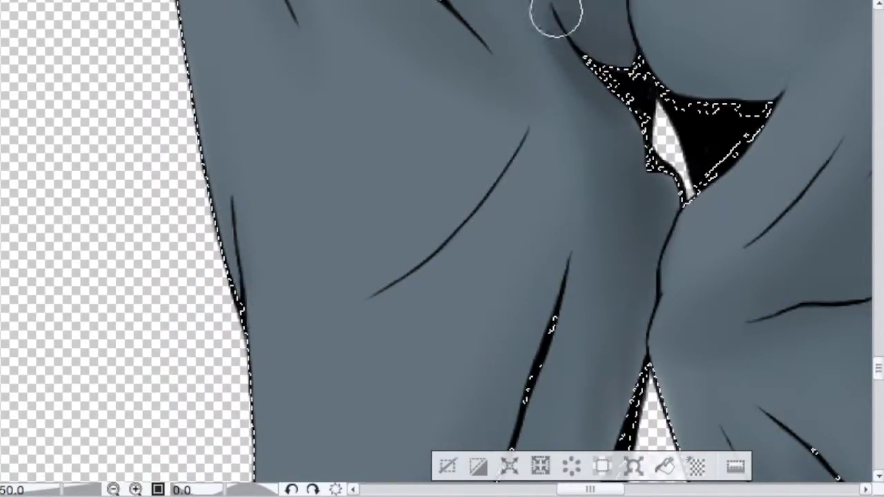
pyautogui.moveTo(579, 256)
pyautogui.mouseDown()
pyautogui.moveTo(574, 371)
pyautogui.moveTo(548, 274)
pyautogui.moveTo(592, 249)
pyautogui.moveTo(618, 200)
pyautogui.mouseUp()
pyautogui.moveTo(879, 368); pyautogui.dragTo(878, 379)
pyautogui.moveTo(557, 132)
pyautogui.mouseDown()
pyautogui.moveTo(580, 328)
pyautogui.moveTo(582, 288)
pyautogui.moveTo(583, 479)
pyautogui.mouseUp()
pyautogui.moveTo(603, 196)
pyautogui.mouseDown()
pyautogui.moveTo(617, 135)
pyautogui.moveTo(580, 359)
pyautogui.mouseUp()
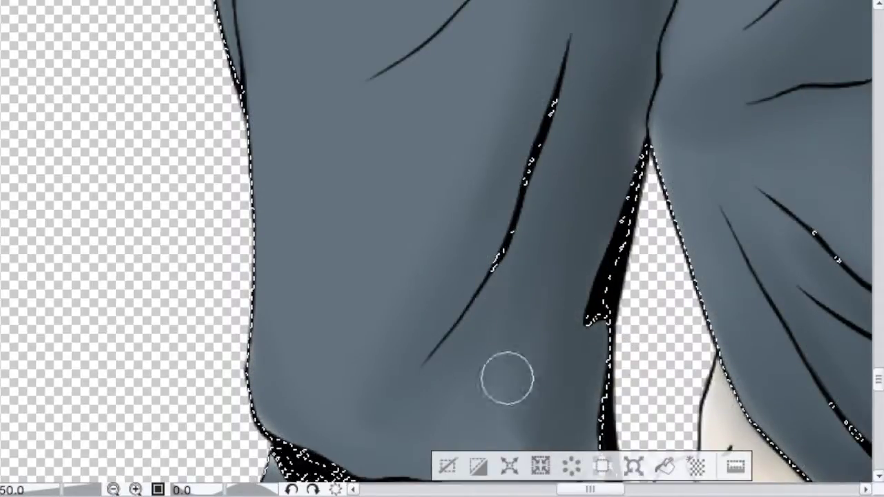
# Darken the left lower leg's folds along its inner edge, beside the curved crease and around the outer black notch
pyautogui.moveTo(876, 375); pyautogui.dragTo(876, 388)
pyautogui.moveTo(598, 267)
pyautogui.mouseDown()
pyautogui.moveTo(527, 230)
pyautogui.moveTo(603, 55)
pyautogui.moveTo(571, 52)
pyautogui.mouseUp()
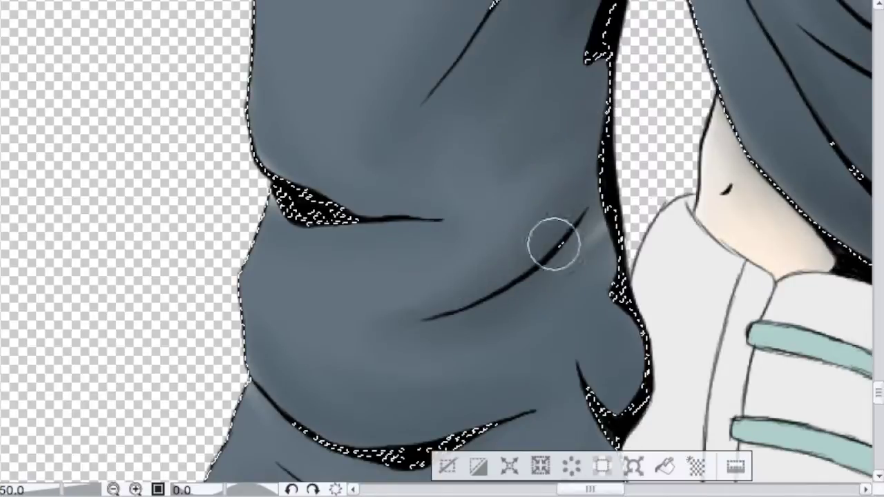
pyautogui.moveTo(283, 196); pyautogui.dragTo(431, 216)
pyautogui.moveTo(227, 143)
pyautogui.mouseDown()
pyautogui.moveTo(237, 201)
pyautogui.moveTo(272, 158)
pyautogui.moveTo(373, 201)
pyautogui.mouseUp()
pyautogui.moveTo(591, 252)
pyautogui.mouseDown()
pyautogui.moveTo(615, 339)
pyautogui.moveTo(603, 388)
pyautogui.moveTo(600, 328)
pyautogui.moveTo(567, 310)
pyautogui.moveTo(538, 313)
pyautogui.mouseUp()
# Darken the bunched folds of the left trouser cuff, around the wide black crease and along the hem
pyautogui.scroll(-4, 697, 317)
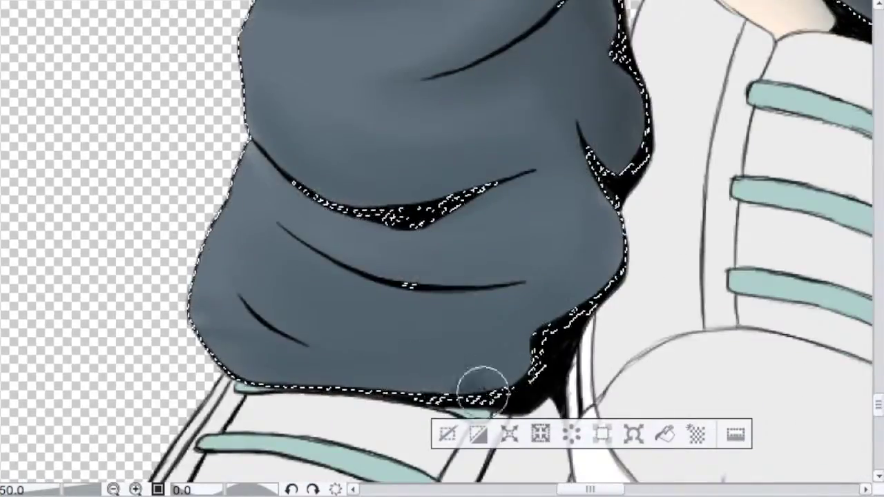
pyautogui.moveTo(545, 84)
pyautogui.mouseDown()
pyautogui.moveTo(473, 345)
pyautogui.moveTo(163, 330)
pyautogui.moveTo(434, 350)
pyautogui.moveTo(274, 349)
pyautogui.moveTo(477, 339)
pyautogui.moveTo(252, 246)
pyautogui.moveTo(527, 166)
pyautogui.moveTo(360, 172)
pyautogui.mouseUp()
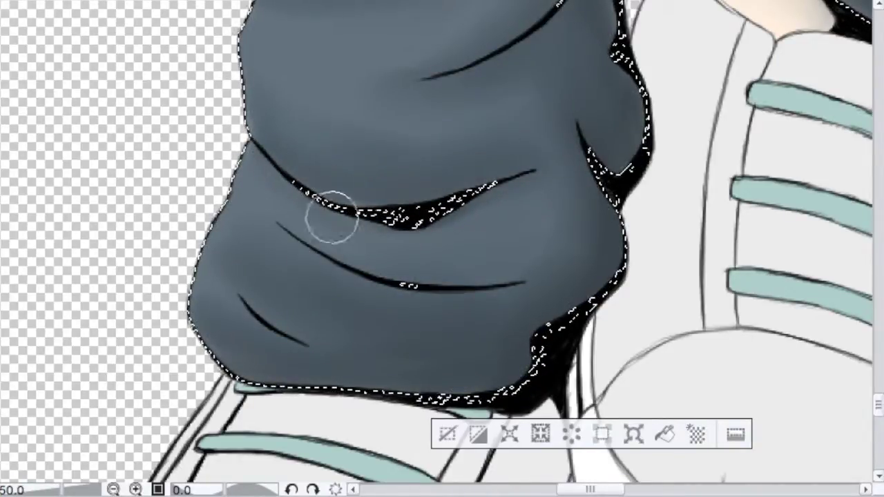
pyautogui.moveTo(282, 180); pyautogui.dragTo(529, 330)
pyautogui.moveTo(447, 320)
pyautogui.mouseDown()
pyautogui.moveTo(430, 221)
pyautogui.moveTo(301, 181)
pyautogui.mouseUp()
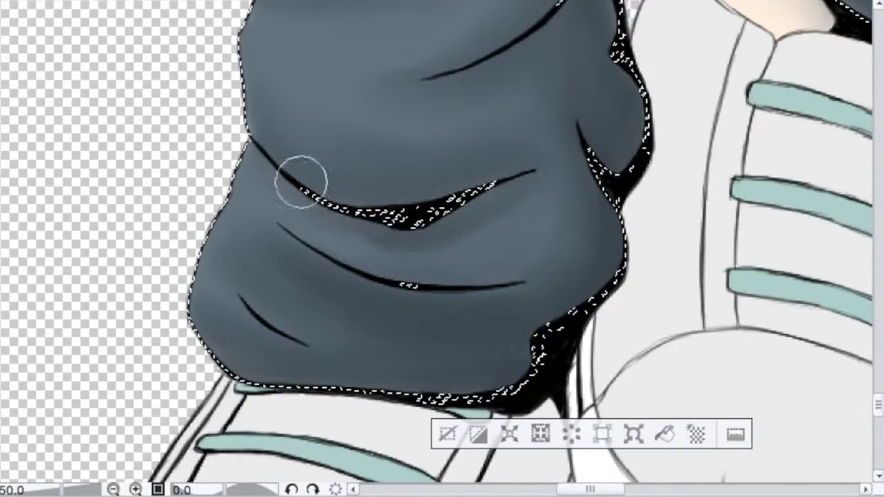
# Darken and soften the shadow on the right leg's inner edge around the short pointed crease near the knee
pyautogui.hotkey('ctrl', '-')
pyautogui.hotkey('ctrl', '-')
pyautogui.hotkey('ctrl', '-')
pyautogui.hotkey('ctrl', '-')
pyautogui.hotkey('ctrl', '-')
pyautogui.moveTo(582, 141); pyautogui.dragTo(533, 372)
pyautogui.hotkey('ctrl', '+')
pyautogui.hotkey('ctrl', '+')
pyautogui.hotkey('ctrl', '+')
pyautogui.hotkey('ctrl', '+')
pyautogui.hotkey('ctrl', '+')
pyautogui.moveTo(329, 310); pyautogui.dragTo(328, 212)
pyautogui.moveTo(309, 119); pyautogui.dragTo(290, 96)
pyautogui.moveTo(339, 276)
pyautogui.mouseDown()
pyautogui.moveTo(319, 311)
pyautogui.moveTo(319, 296)
pyautogui.mouseUp()
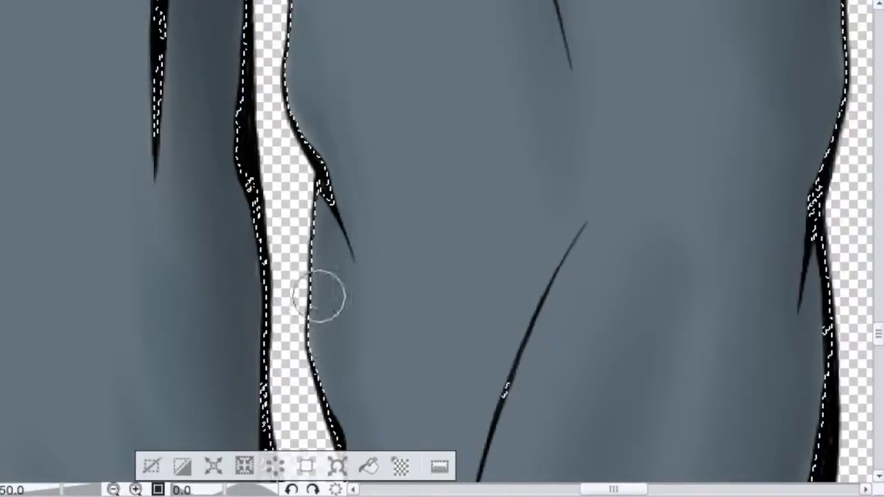
pyautogui.hotkey('ctrl', '+')
pyautogui.moveTo(259, 45); pyautogui.dragTo(307, 202)
pyautogui.moveTo(286, 97); pyautogui.dragTo(256, 118)
pyautogui.moveTo(256, 119); pyautogui.dragTo(307, 78)
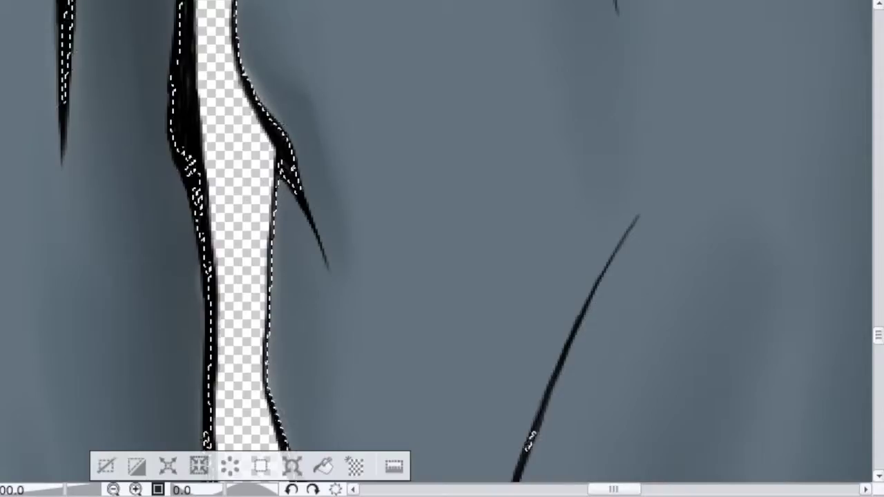
pyautogui.moveTo(269, 41)
pyautogui.mouseDown()
pyautogui.moveTo(311, 156)
pyautogui.moveTo(276, 109)
pyautogui.mouseUp()
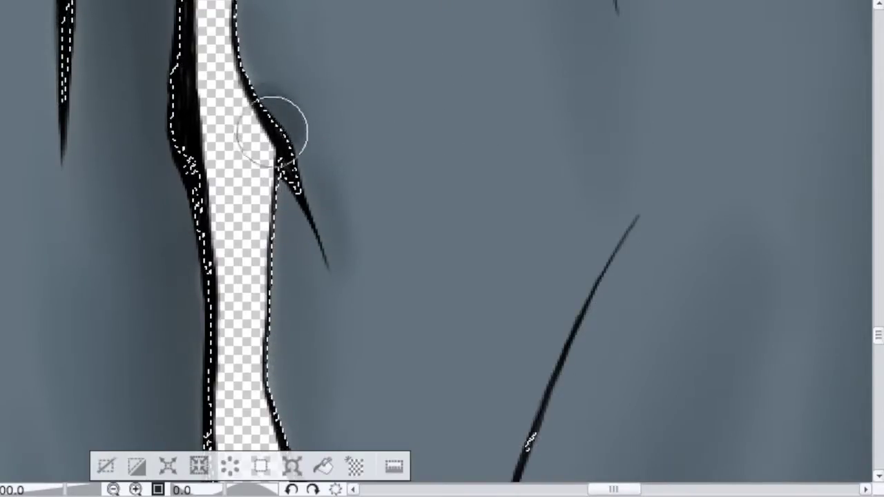
# Darken the lower edge of the right knee above the black triangular fold and blend the shadow upward
pyautogui.hotkey('ctrl', '-')
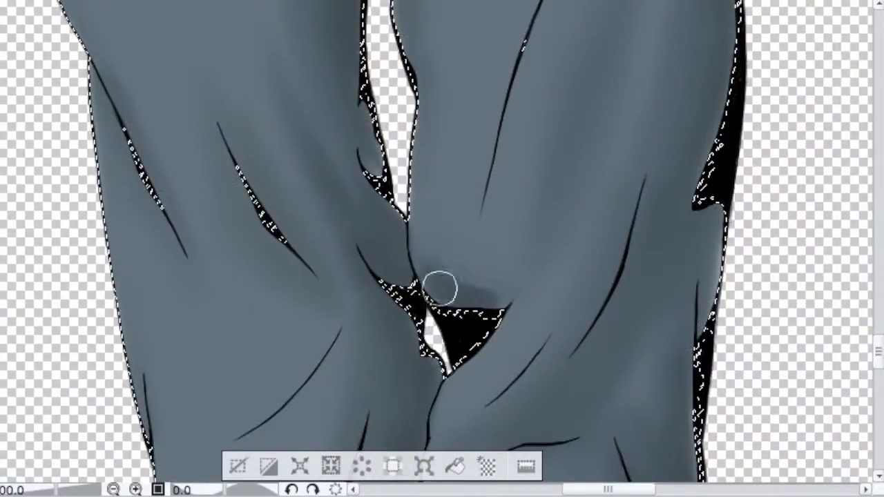
pyautogui.moveTo(524, 302); pyautogui.dragTo(532, 270)
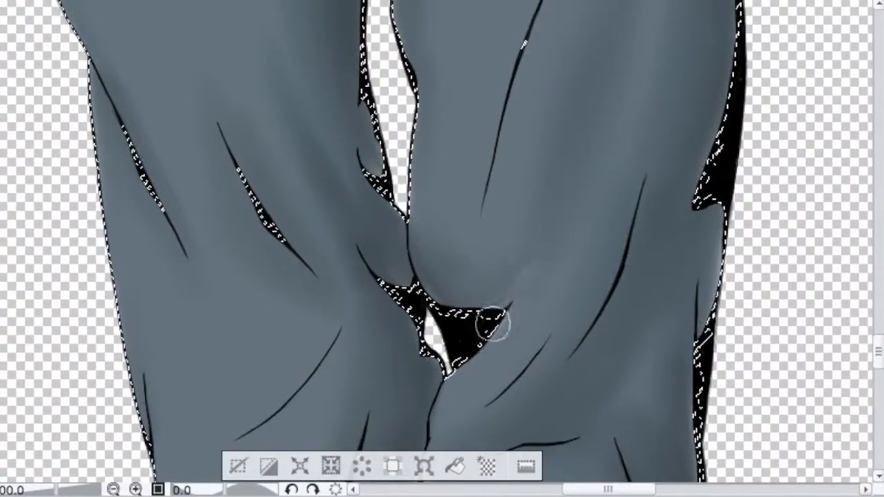
pyautogui.moveTo(475, 306); pyautogui.dragTo(517, 271)
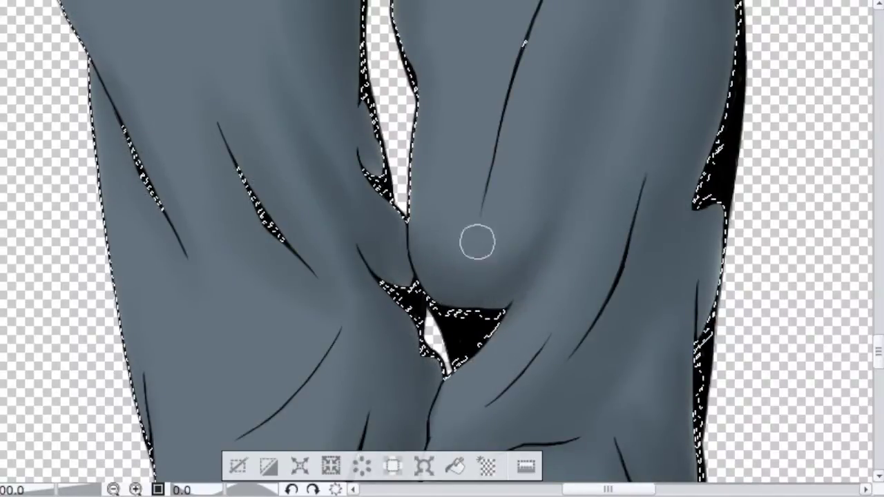
# Examine the shadows on both trouser legs, up close around the knees and over their full length
pyautogui.hotkey('ctrl', '+')
pyautogui.hotkey('ctrl', '+')
pyautogui.hotkey('ctrl', '-')
pyautogui.hotkey('ctrl', '-')
pyautogui.hotkey('ctrl', '-')
pyautogui.hotkey('ctrl', '-')
pyautogui.hotkey('ctrl', '-')
pyautogui.hotkey('ctrl', '-')
pyautogui.hotkey('ctrl', '+')
pyautogui.hotkey('ctrl', '+')
pyautogui.hotkey('ctrl', '+')
pyautogui.hotkey('ctrl', '+')
pyautogui.hotkey('ctrl', '+')
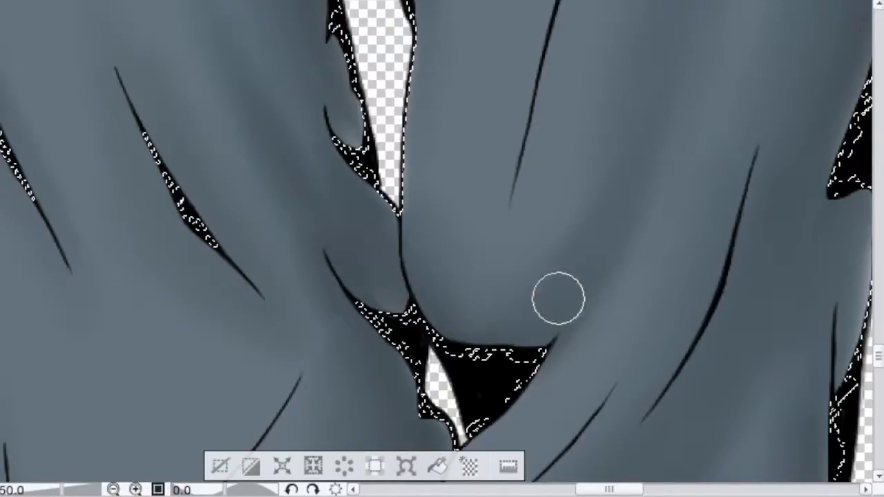
pyautogui.scroll(-5, 614, 272)
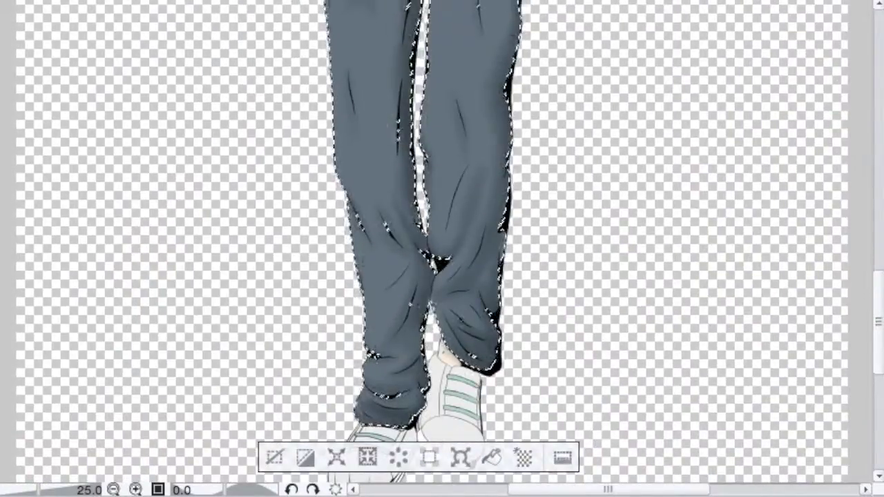
pyautogui.scroll(2, 614, 272)
# Add soft lighter highlights along the right leg's inner thigh and the inner side of its knee
pyautogui.moveTo(742, 169); pyautogui.dragTo(720, 191)
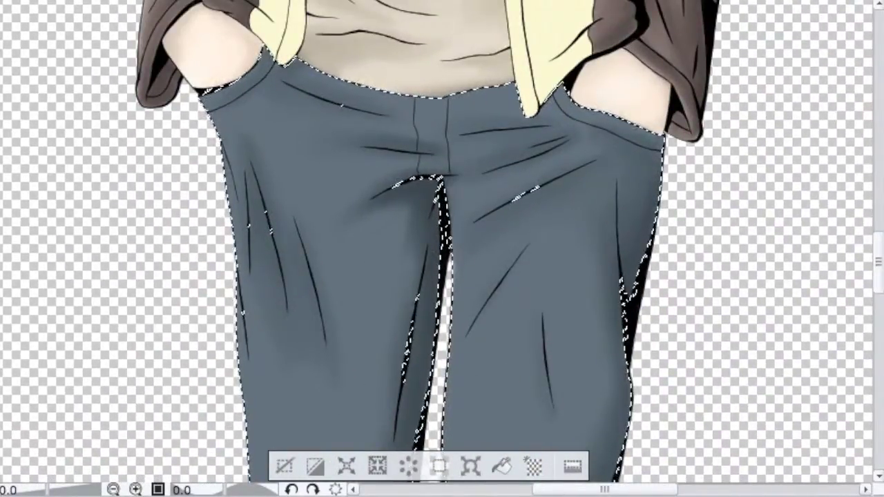
pyautogui.moveTo(524, 217); pyautogui.dragTo(607, 23)
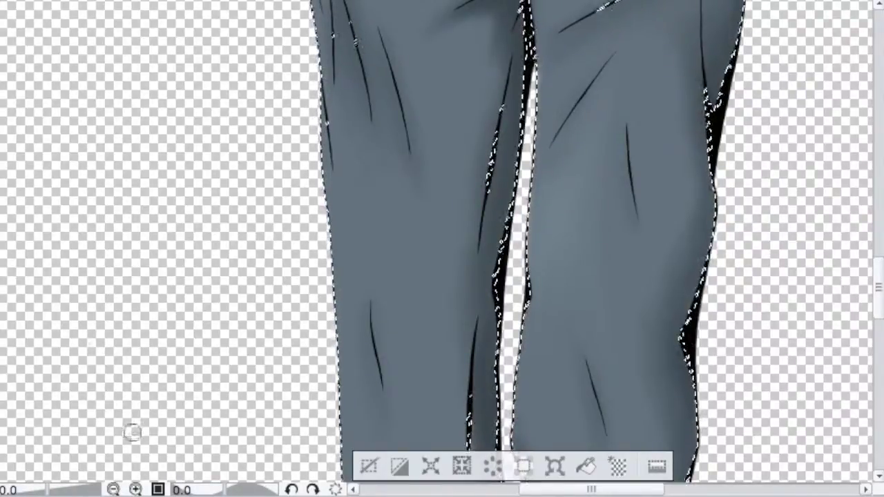
pyautogui.hotkey('ctrl', '0')
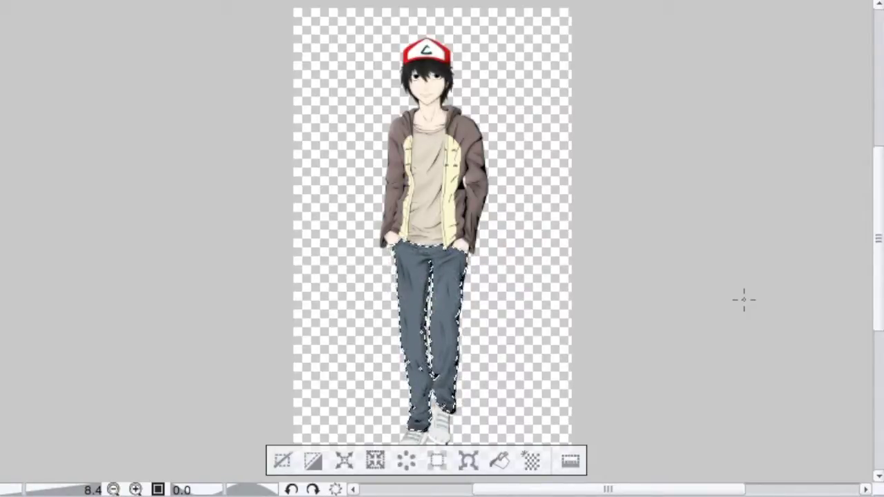
pyautogui.scroll(6, 428, 321)
pyautogui.moveTo(466, 322)
pyautogui.mouseDown()
pyautogui.moveTo(504, 180)
pyautogui.moveTo(507, 256)
pyautogui.mouseUp()
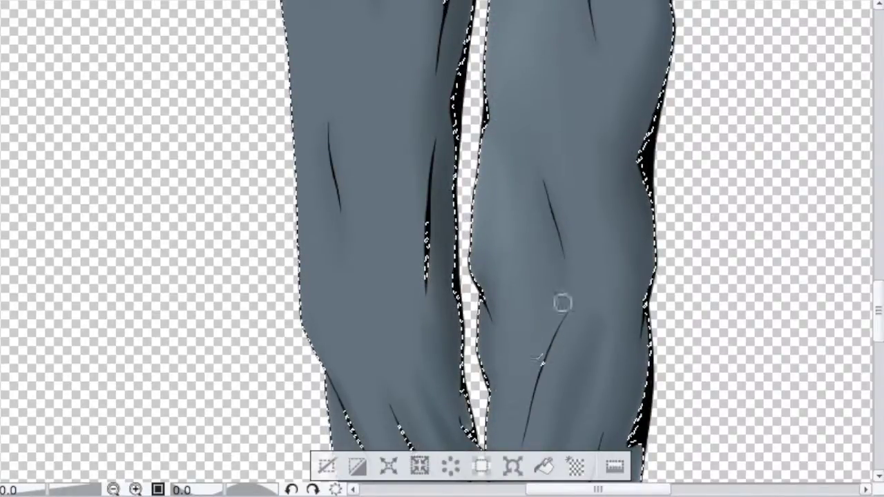
# Add soft highlights between the creases of the right lower leg and on the left shin
pyautogui.scroll(-3, 697, 274)
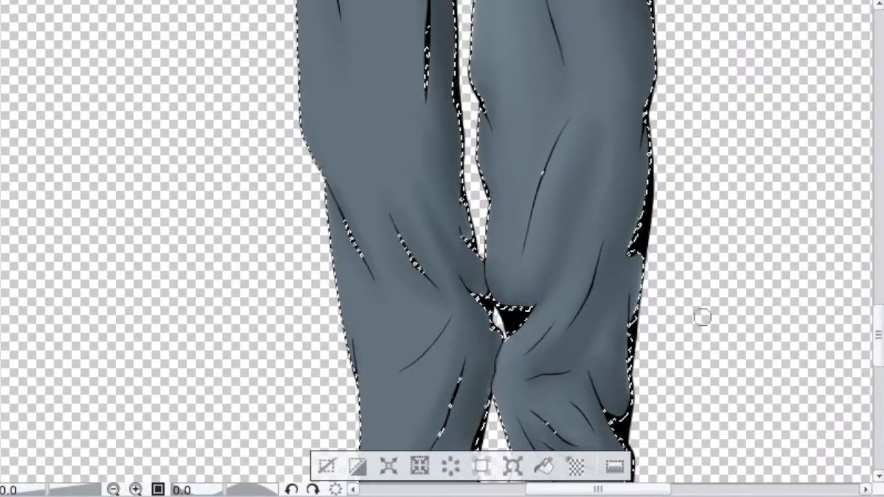
pyautogui.scroll(-1, 506, 396)
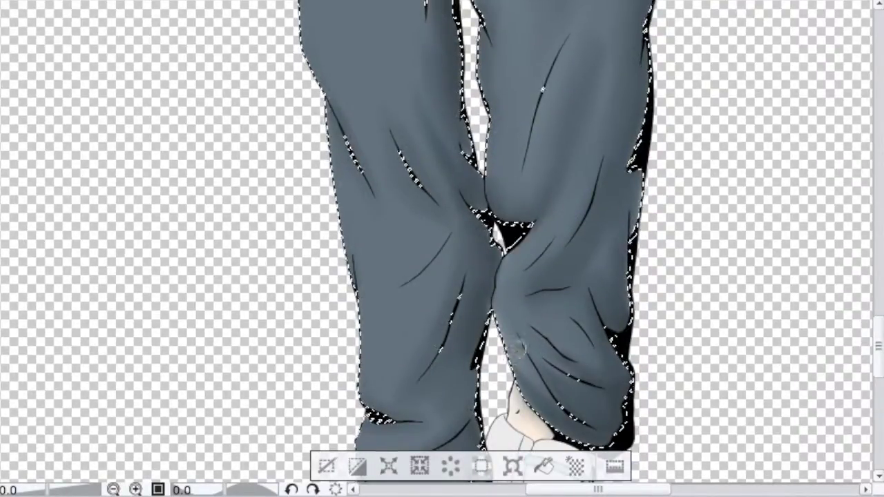
pyautogui.scroll(-3, 518, 311)
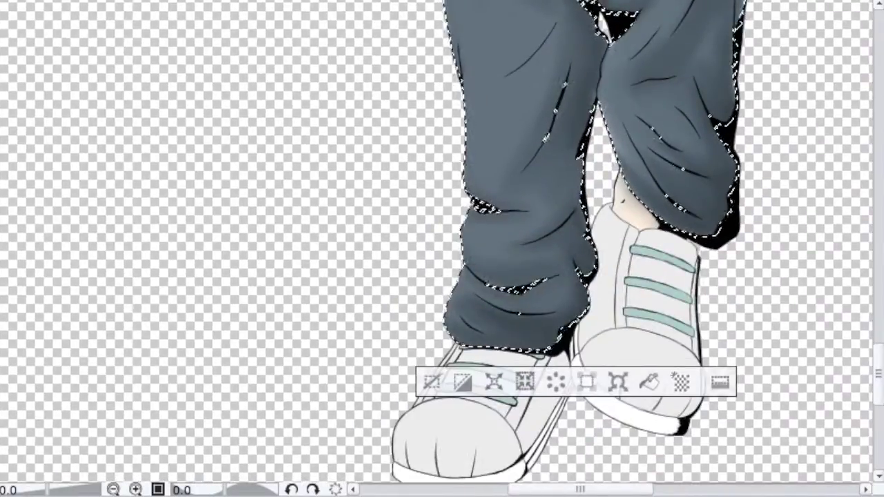
pyautogui.hscroll(-1, 670, 148)
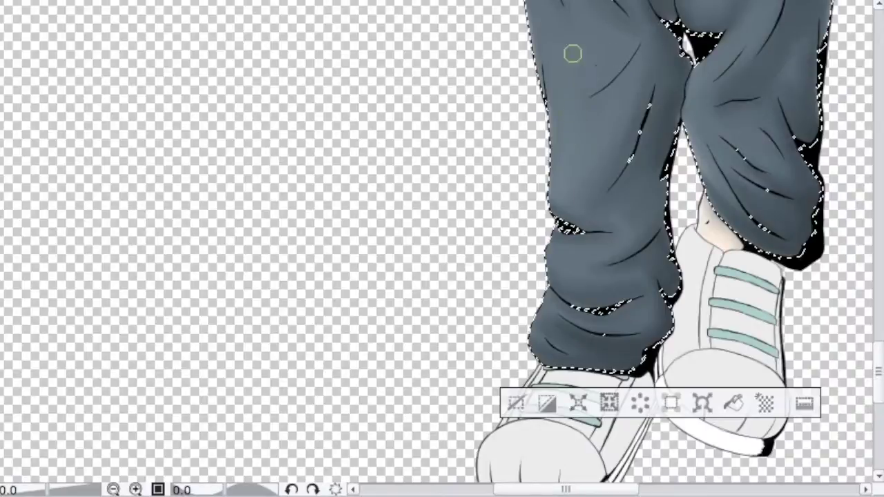
# Highlight the left leg's outer edge around the knee and thigh, the short outer crease and the strip beside the inner crease
pyautogui.scroll(3, 540, 245)
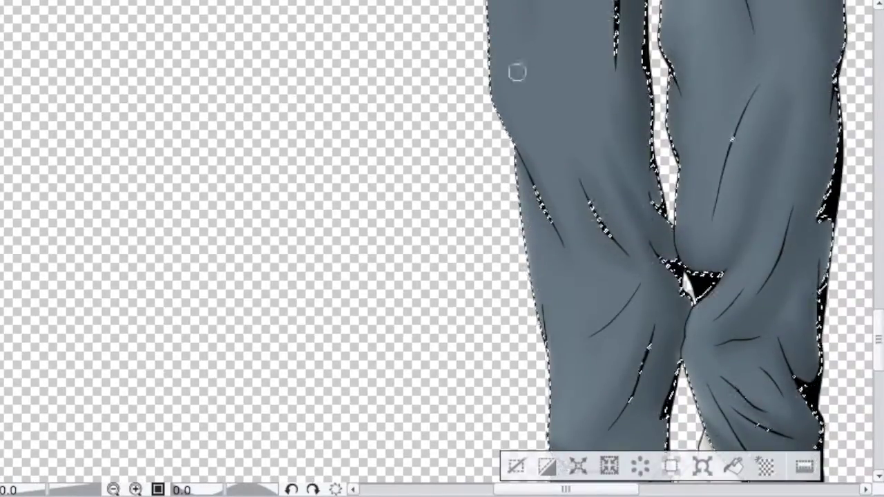
pyautogui.scroll(3, 527, 53)
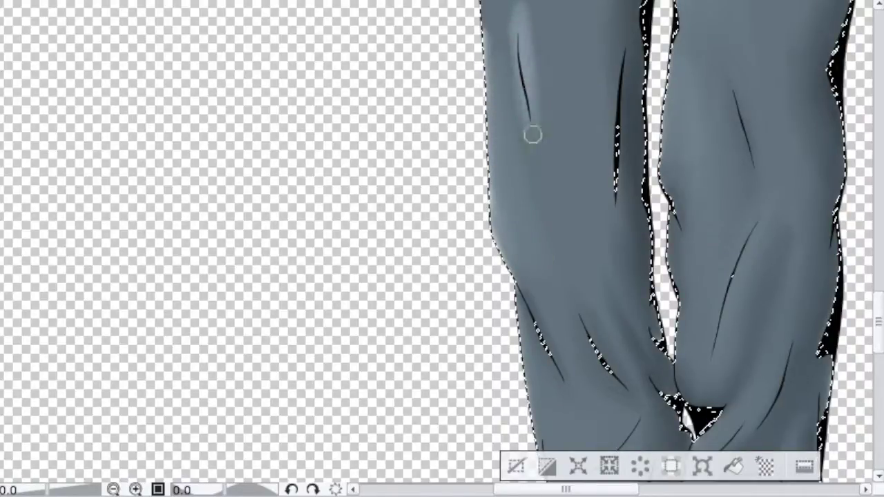
pyautogui.scroll(3, 523, 79)
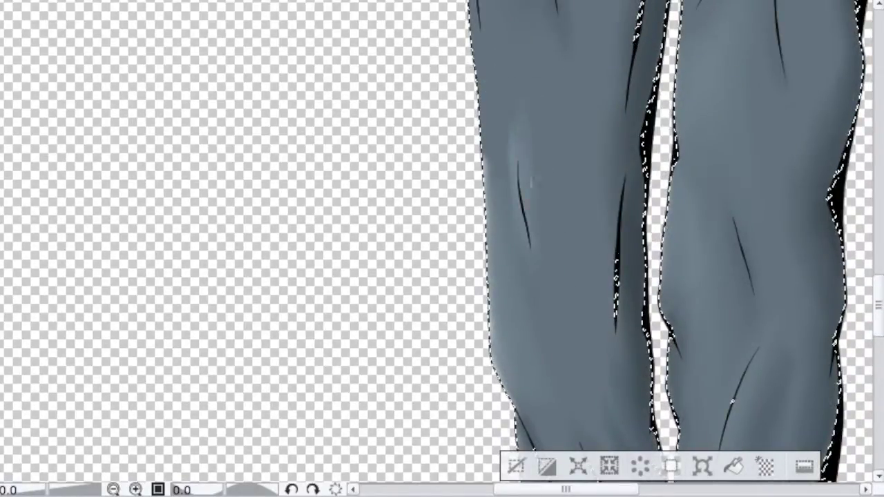
pyautogui.moveTo(490, 177); pyautogui.dragTo(485, 63)
pyautogui.moveTo(600, 337); pyautogui.dragTo(602, 187)
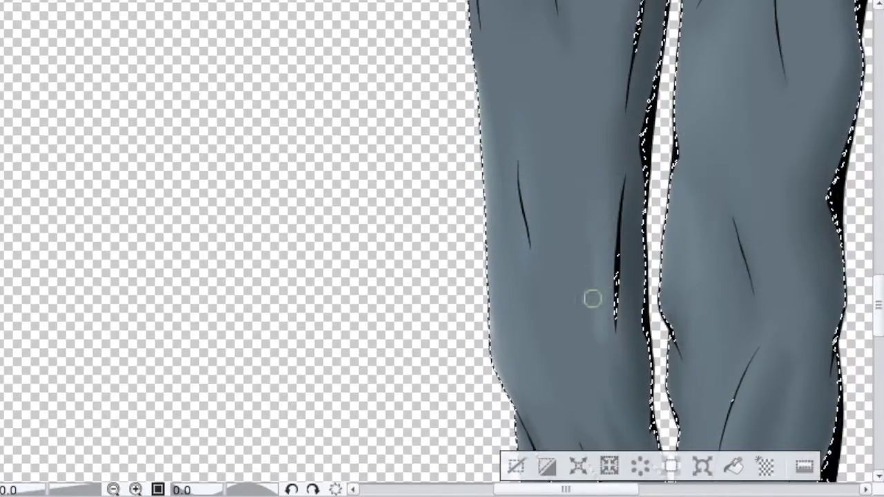
# Add soft highlights between the creases on both upper thighs and across the hips
pyautogui.scroll(3, 592, 219)
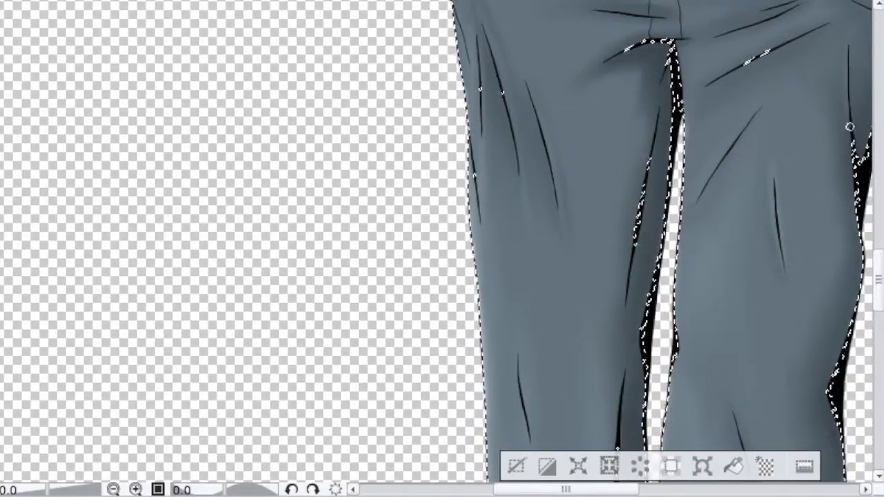
pyautogui.scroll(3, 736, 173)
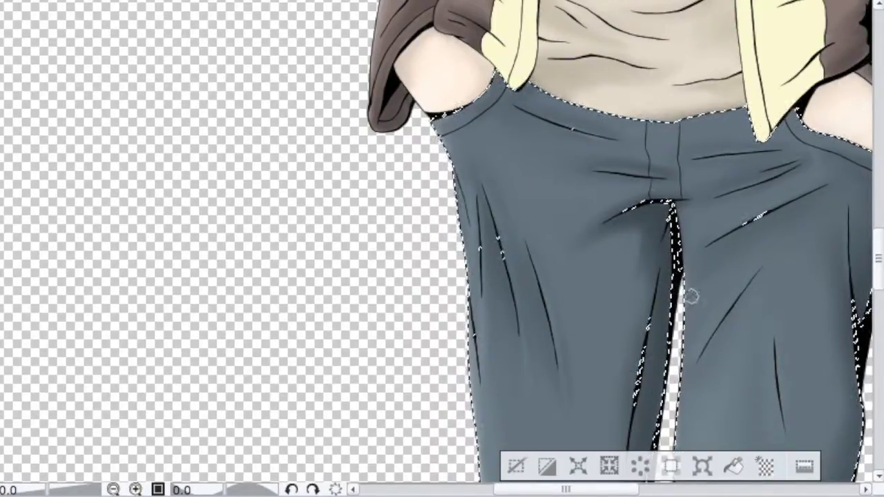
# Finish the soft highlights down both lower trouser legs and clear the selection
pyautogui.scroll(-4, 493, 168)
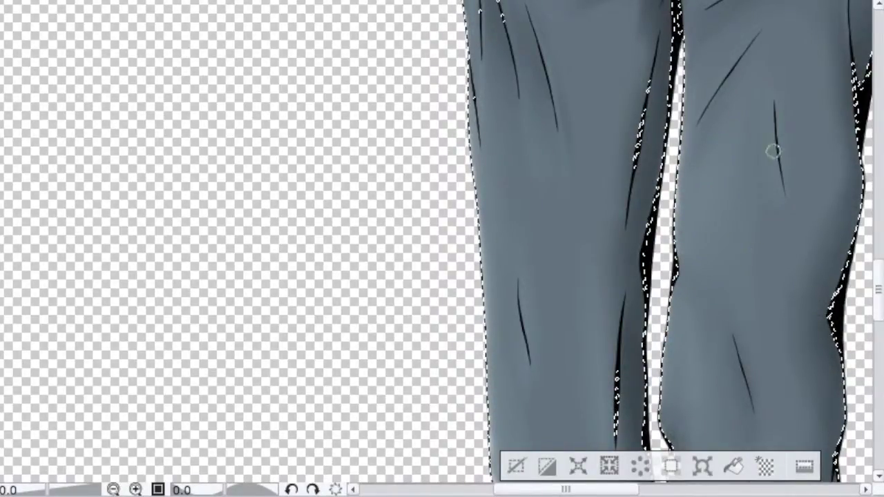
pyautogui.scroll(-3, 756, 252)
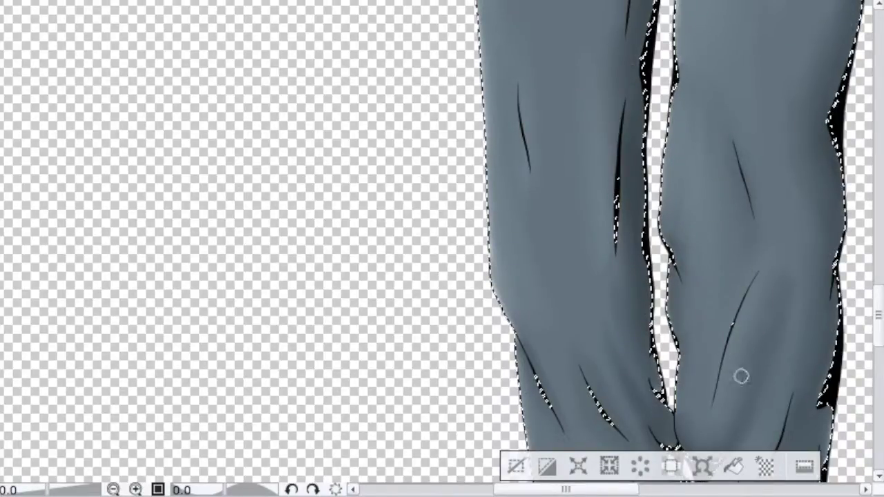
pyautogui.scroll(-3, 776, 270)
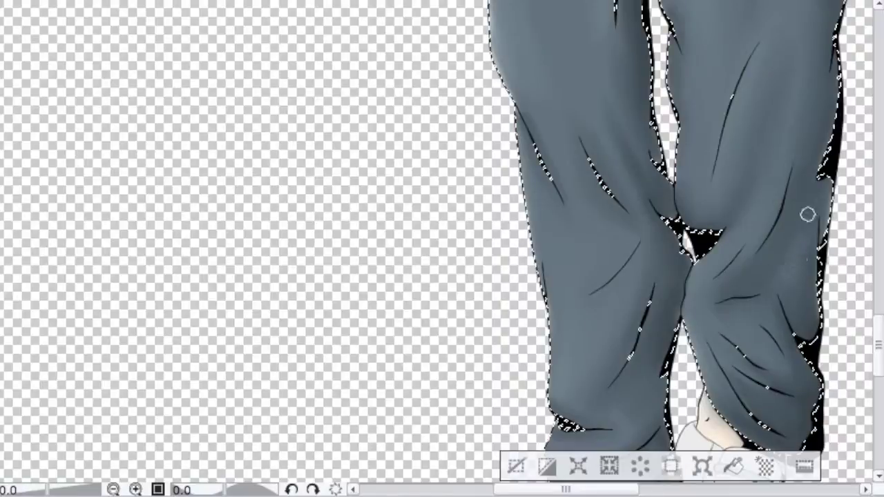
pyautogui.moveTo(802, 229); pyautogui.dragTo(670, 118)
pyautogui.hotkey('ctrl', 'd')
pyautogui.hotkey('ctrl', '-')
pyautogui.hotkey('ctrl', '-')
pyautogui.hotkey('ctrl', '-')
pyautogui.hotkey('ctrl', '-')
pyautogui.moveTo(484, 186); pyautogui.dragTo(570, 175)
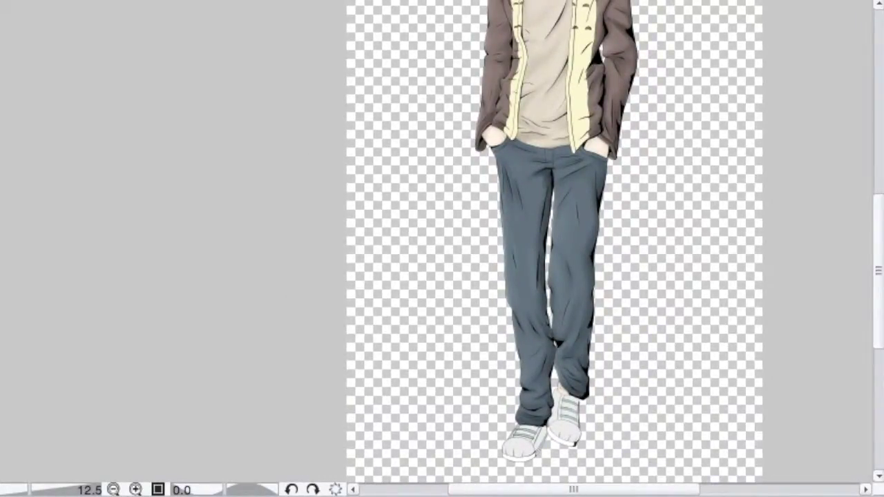
# Select the light grey upper and toe-cap areas of both shoes, leaving out the laces and soles
pyautogui.moveTo(562, 62); pyautogui.dragTo(568, 63)
pyautogui.moveTo(539, 414); pyautogui.dragTo(430, 95)
pyautogui.scroll(6, 515, 303)
pyautogui.click(314, 313)
pyautogui.keyDown('shift'); pyautogui.click(472, 270); pyautogui.keyUp('shift')
pyautogui.keyDown('shift'); pyautogui.click(441, 256); pyautogui.keyUp('shift')
pyautogui.keyDown('shift'); pyautogui.click(373, 238); pyautogui.keyUp('shift')
pyautogui.keyDown('shift'); pyautogui.click(272, 214); pyautogui.keyUp('shift')
pyautogui.keyDown('shift'); pyautogui.click(689, 196); pyautogui.keyUp('shift')
# Shade the rear shoe's side panel with soft grey where it meets the front trouser leg
pyautogui.click(700, 115)
pyautogui.scroll(3, 697, 138)
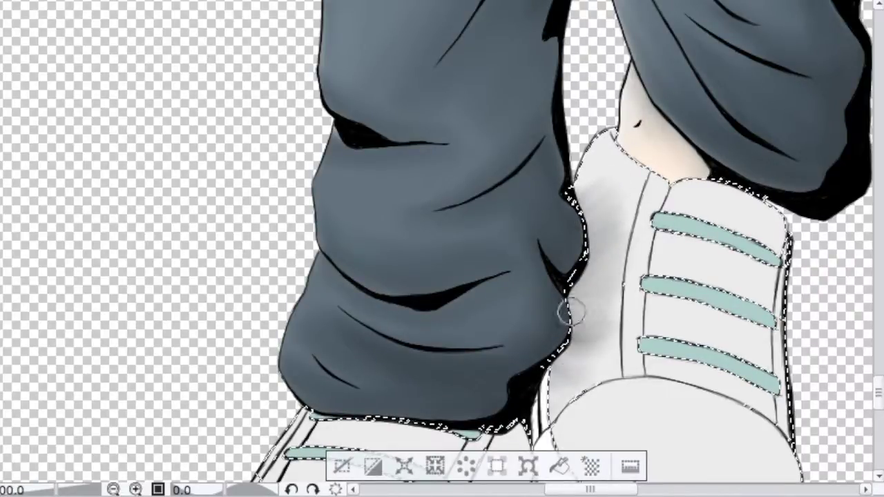
pyautogui.moveTo(615, 314)
pyautogui.mouseDown()
pyautogui.moveTo(606, 347)
pyautogui.moveTo(574, 374)
pyautogui.mouseUp()
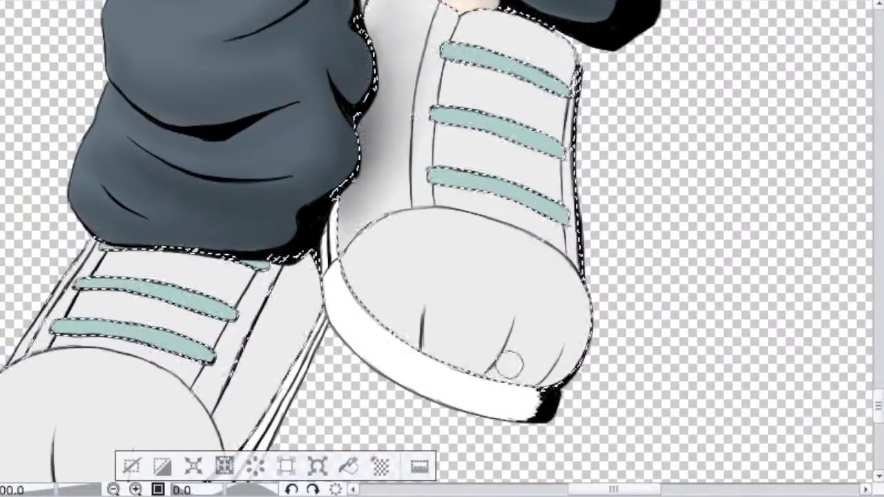
# Shade the rear shoe's toe cap around its creases and outer edge, and the panel around its laces
pyautogui.moveTo(461, 357)
pyautogui.mouseDown()
pyautogui.moveTo(513, 383)
pyautogui.moveTo(588, 311)
pyautogui.moveTo(570, 280)
pyautogui.moveTo(542, 260)
pyautogui.moveTo(479, 343)
pyautogui.moveTo(533, 251)
pyautogui.moveTo(501, 343)
pyautogui.moveTo(388, 315)
pyautogui.moveTo(460, 335)
pyautogui.moveTo(526, 292)
pyautogui.moveTo(554, 293)
pyautogui.moveTo(566, 348)
pyautogui.moveTo(536, 329)
pyautogui.moveTo(531, 360)
pyautogui.moveTo(535, 318)
pyautogui.moveTo(526, 336)
pyautogui.moveTo(558, 265)
pyautogui.moveTo(547, 215)
pyautogui.mouseUp()
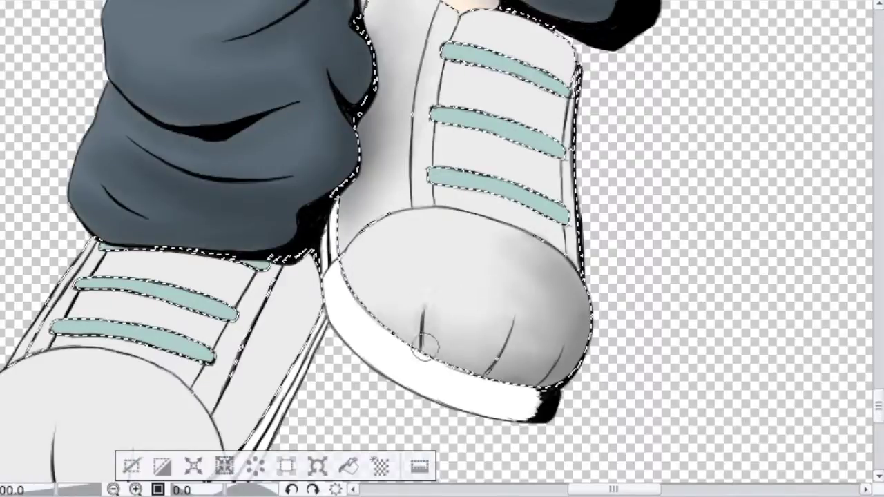
pyautogui.moveTo(479, 340)
pyautogui.mouseDown()
pyautogui.moveTo(483, 373)
pyautogui.moveTo(474, 388)
pyautogui.moveTo(496, 346)
pyautogui.mouseUp()
pyautogui.moveTo(572, 305)
pyautogui.mouseDown()
pyautogui.moveTo(537, 271)
pyautogui.moveTo(423, 341)
pyautogui.moveTo(421, 330)
pyautogui.moveTo(421, 369)
pyautogui.mouseUp()
pyautogui.moveTo(576, 260)
pyautogui.mouseDown()
pyautogui.moveTo(579, 163)
pyautogui.moveTo(559, 142)
pyautogui.moveTo(552, 228)
pyautogui.moveTo(526, 210)
pyautogui.moveTo(539, 119)
pyautogui.moveTo(564, 65)
pyautogui.mouseUp()
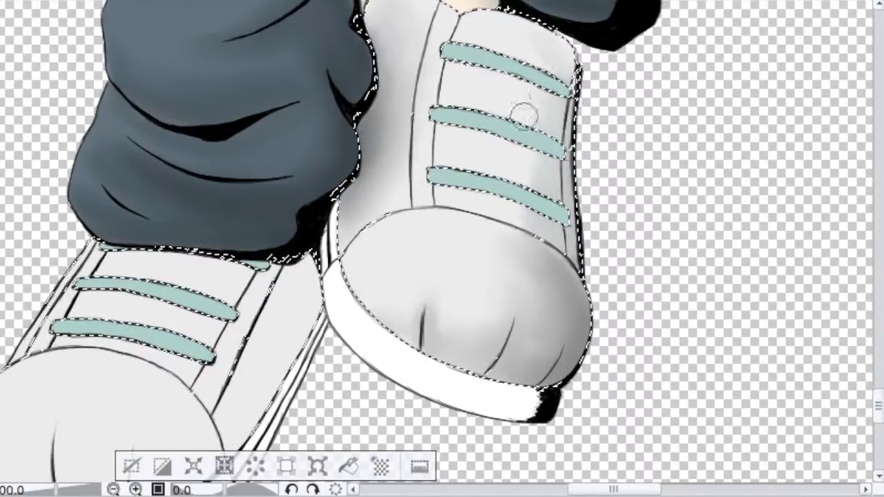
pyautogui.moveTo(537, 220); pyautogui.dragTo(422, 190)
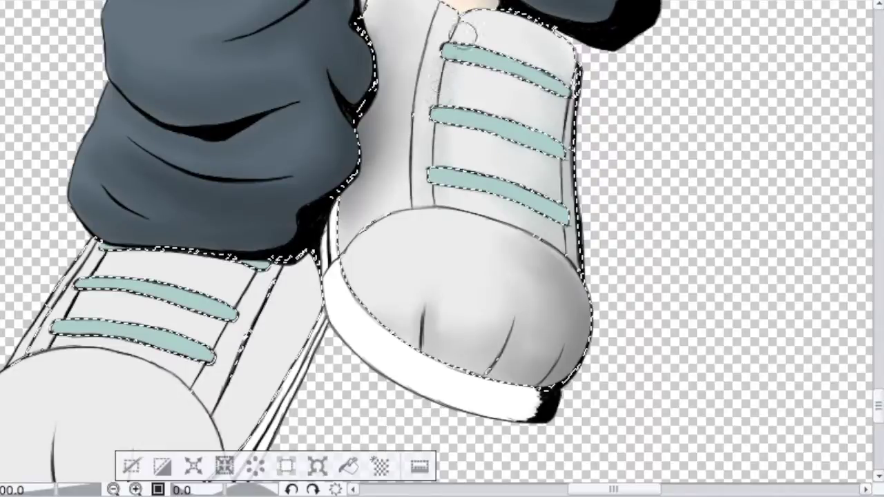
# Shade and highlight the front shoe's toe cap, side panel and lace area with soft greys
pyautogui.moveTo(245, 386); pyautogui.dragTo(581, 216)
pyautogui.moveTo(571, 276)
pyautogui.mouseDown()
pyautogui.moveTo(642, 117)
pyautogui.moveTo(568, 204)
pyautogui.moveTo(642, 138)
pyautogui.moveTo(609, 187)
pyautogui.moveTo(595, 98)
pyautogui.moveTo(634, 123)
pyautogui.moveTo(355, 335)
pyautogui.moveTo(487, 311)
pyautogui.moveTo(523, 244)
pyautogui.moveTo(545, 283)
pyautogui.moveTo(501, 232)
pyautogui.moveTo(515, 306)
pyautogui.moveTo(546, 292)
pyautogui.moveTo(541, 277)
pyautogui.moveTo(465, 296)
pyautogui.moveTo(507, 245)
pyautogui.moveTo(487, 207)
pyautogui.moveTo(544, 277)
pyautogui.moveTo(438, 201)
pyautogui.moveTo(465, 255)
pyautogui.moveTo(510, 295)
pyautogui.moveTo(450, 312)
pyautogui.moveTo(475, 321)
pyautogui.moveTo(530, 278)
pyautogui.mouseUp()
pyautogui.moveTo(399, 316)
pyautogui.mouseDown()
pyautogui.moveTo(385, 256)
pyautogui.moveTo(329, 274)
pyautogui.moveTo(408, 325)
pyautogui.mouseUp()
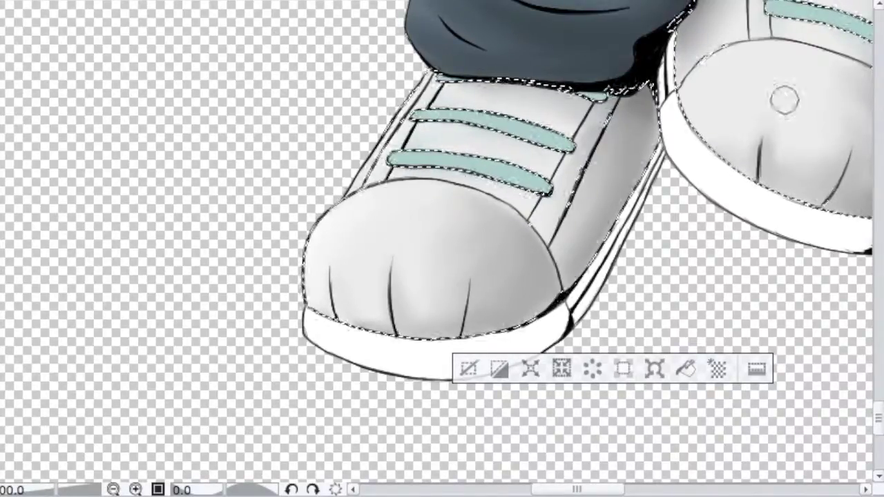
# Add soft highlights to the rear shoe's toe cap, lace panel and ankle side, and clear the selection
pyautogui.hscroll(2, 423, 276)
pyautogui.scroll(-1, 423, 275)
pyautogui.scroll(2, 423, 275)
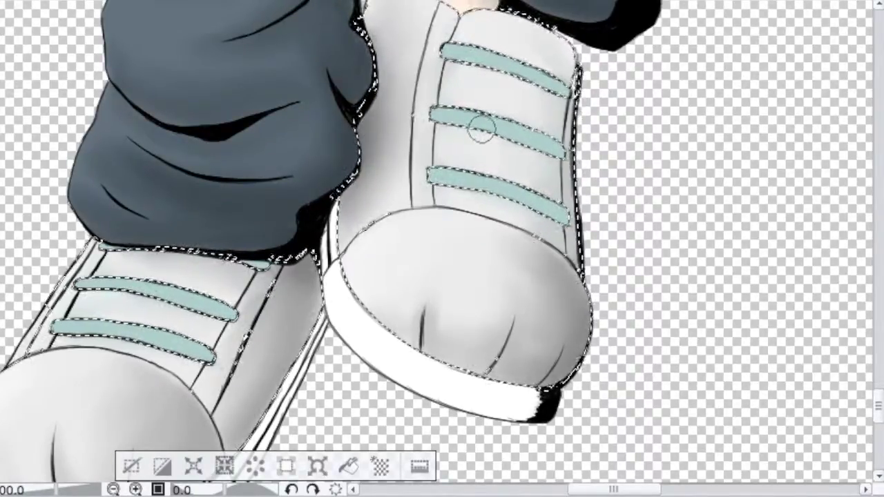
pyautogui.moveTo(879, 412); pyautogui.dragTo(879, 396)
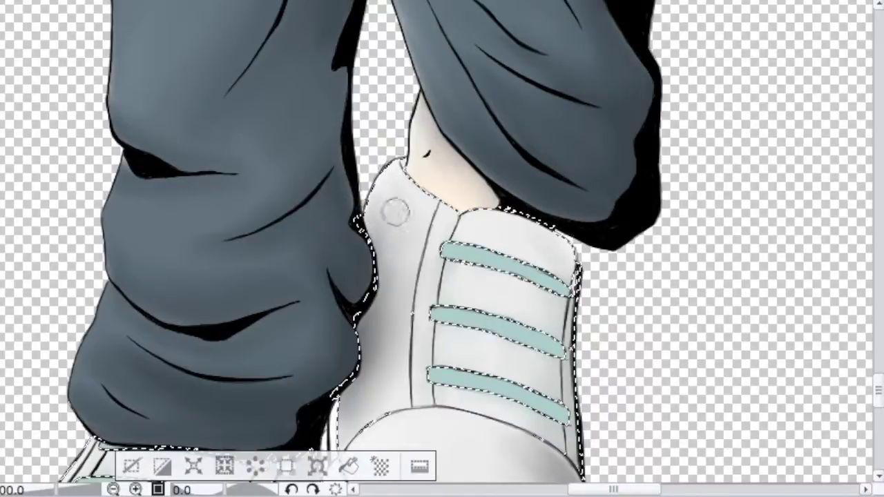
pyautogui.click(113, 489)
pyautogui.moveTo(879, 384); pyautogui.dragTo(879, 393)
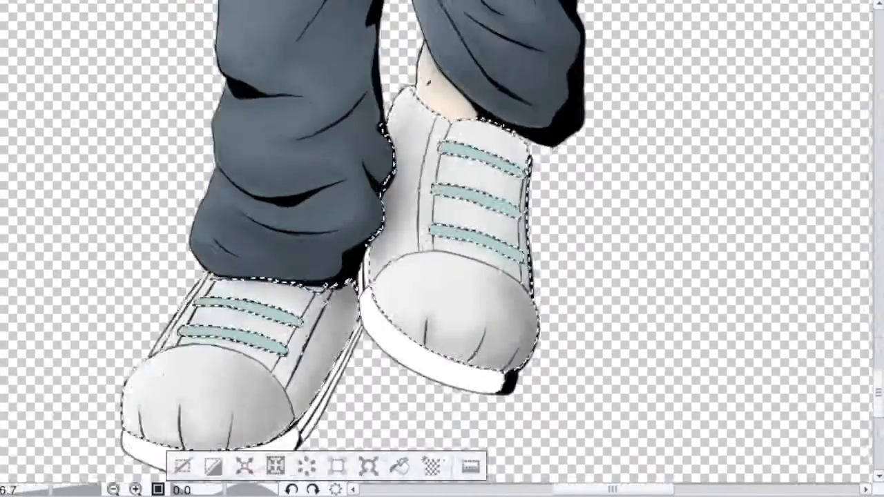
pyautogui.hotkey('ctrl', '-')
pyautogui.hotkey('ctrl', '-')
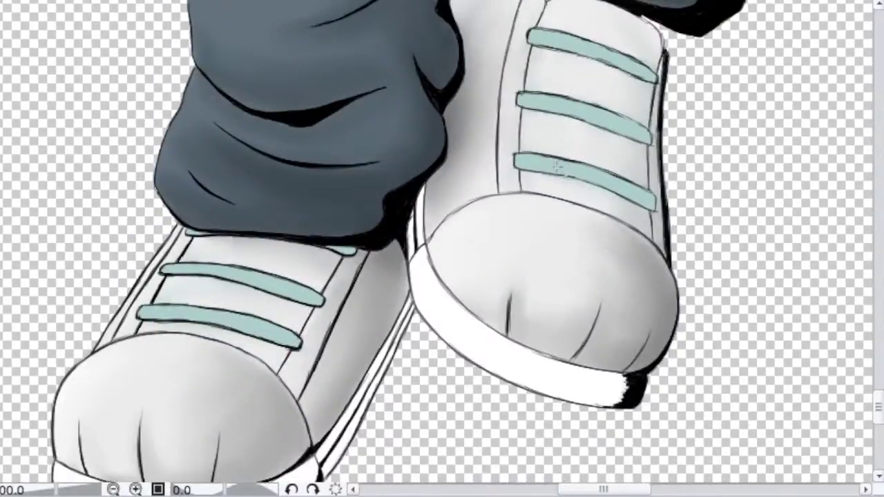
# Select the mint-green laces on both shoes and shade their outer ends with a darker green
pyautogui.click(584, 107)
pyautogui.keyDown('shift'); pyautogui.click(235, 279); pyautogui.keyUp('shift')
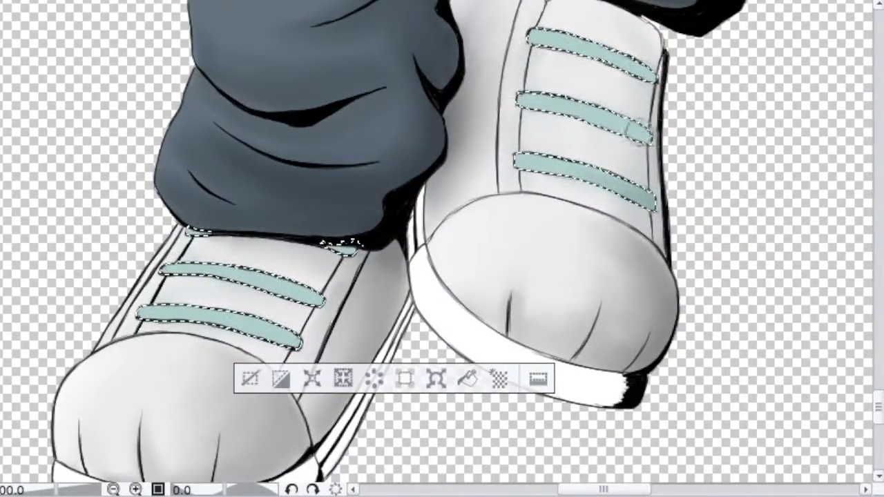
pyautogui.moveTo(638, 132); pyautogui.dragTo(653, 137)
pyautogui.moveTo(656, 78); pyautogui.dragTo(621, 64)
pyautogui.moveTo(297, 341)
pyautogui.mouseDown()
pyautogui.moveTo(268, 332)
pyautogui.moveTo(288, 330)
pyautogui.moveTo(227, 341)
pyautogui.moveTo(289, 334)
pyautogui.moveTo(208, 311)
pyautogui.moveTo(286, 279)
pyautogui.moveTo(291, 286)
pyautogui.moveTo(336, 251)
pyautogui.moveTo(230, 252)
pyautogui.moveTo(286, 345)
pyautogui.moveTo(278, 329)
pyautogui.moveTo(237, 320)
pyautogui.mouseUp()
# Lighten the opposite ends of the laces on both shoes and clear the selection
pyautogui.moveTo(173, 312)
pyautogui.mouseDown()
pyautogui.moveTo(113, 301)
pyautogui.moveTo(164, 311)
pyautogui.mouseUp()
pyautogui.moveTo(173, 266); pyautogui.dragTo(238, 272)
pyautogui.moveTo(517, 163); pyautogui.dragTo(590, 169)
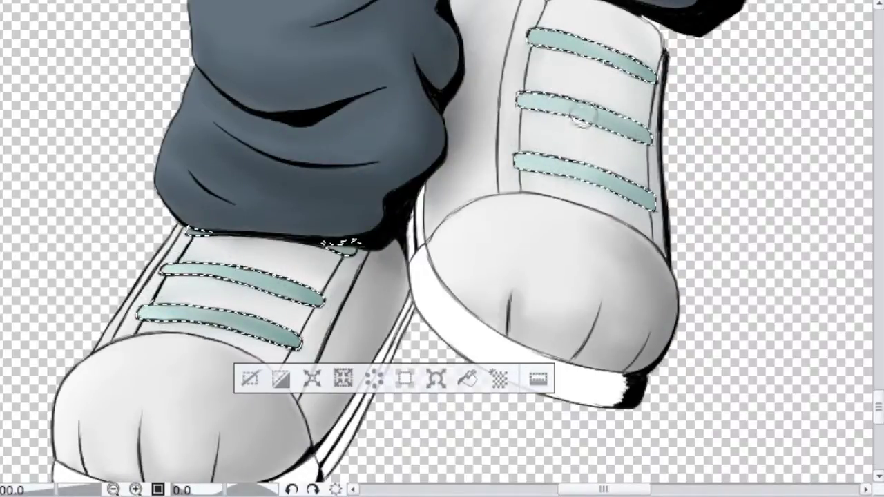
pyautogui.click(251, 377)
# Select the white soles and narrow side strips of both shoes
pyautogui.click(449, 324)
pyautogui.keyDown('shift'); pyautogui.click(417, 231); pyautogui.keyUp('shift')
pyautogui.keyDown('shift'); pyautogui.click(381, 368); pyautogui.keyUp('shift')
pyautogui.keyDown('shift'); pyautogui.click(312, 475); pyautogui.keyUp('shift')
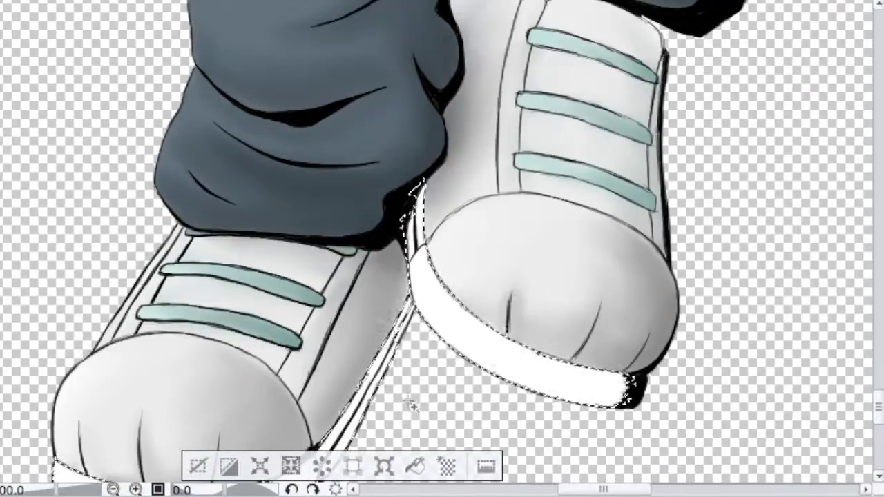
# Shade the soles and side strips of both shoes with soft light grey and clear the selection
pyautogui.press('b')
pyautogui.moveTo(618, 392)
pyautogui.mouseDown()
pyautogui.moveTo(545, 375)
pyautogui.moveTo(598, 394)
pyautogui.moveTo(627, 378)
pyautogui.moveTo(573, 386)
pyautogui.moveTo(449, 316)
pyautogui.moveTo(587, 380)
pyautogui.moveTo(629, 386)
pyautogui.mouseUp()
pyautogui.moveTo(415, 195); pyautogui.dragTo(412, 248)
pyautogui.moveTo(337, 437); pyautogui.dragTo(414, 304)
pyautogui.moveTo(338, 455); pyautogui.dragTo(591, 200)
pyautogui.moveTo(507, 259)
pyautogui.mouseDown()
pyautogui.moveTo(591, 213)
pyautogui.moveTo(531, 230)
pyautogui.moveTo(527, 248)
pyautogui.mouseUp()
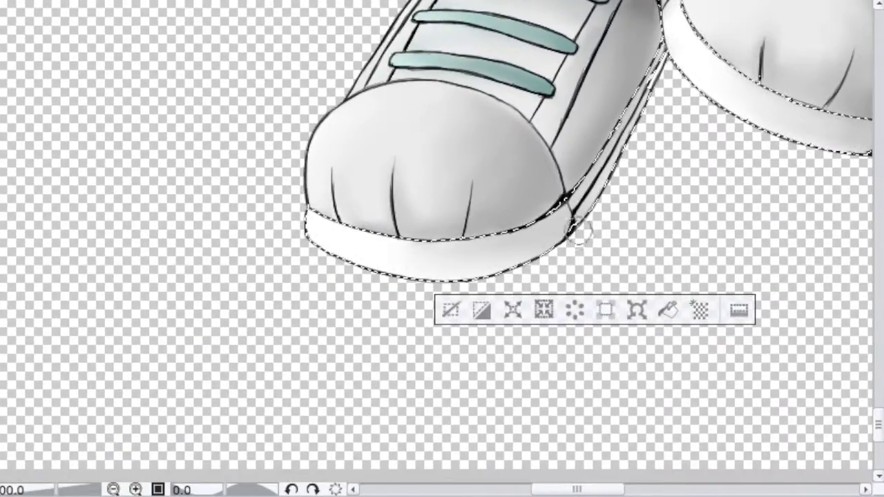
pyautogui.click(452, 310)
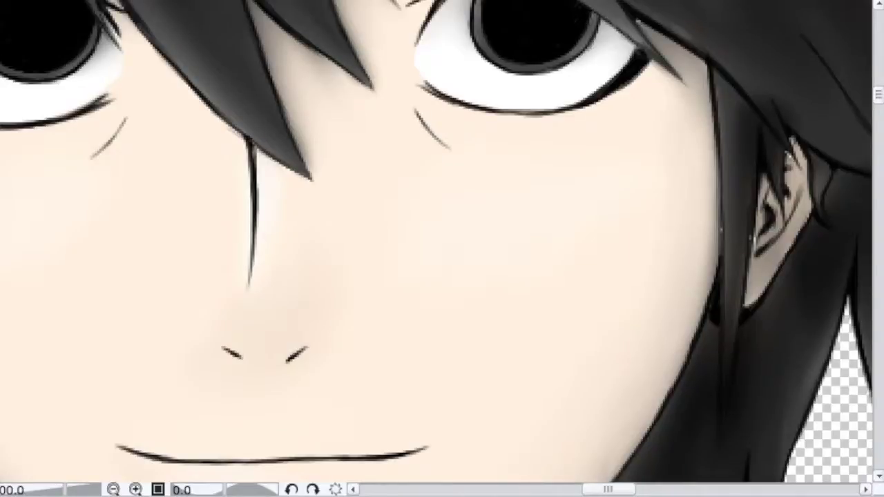
# Paint soft beige shadows on the skin beneath both eyes with a smaller brush
pyautogui.press('[')
pyautogui.moveTo(483, 145)
pyautogui.mouseDown()
pyautogui.moveTo(453, 126)
pyautogui.moveTo(551, 157)
pyautogui.mouseUp()
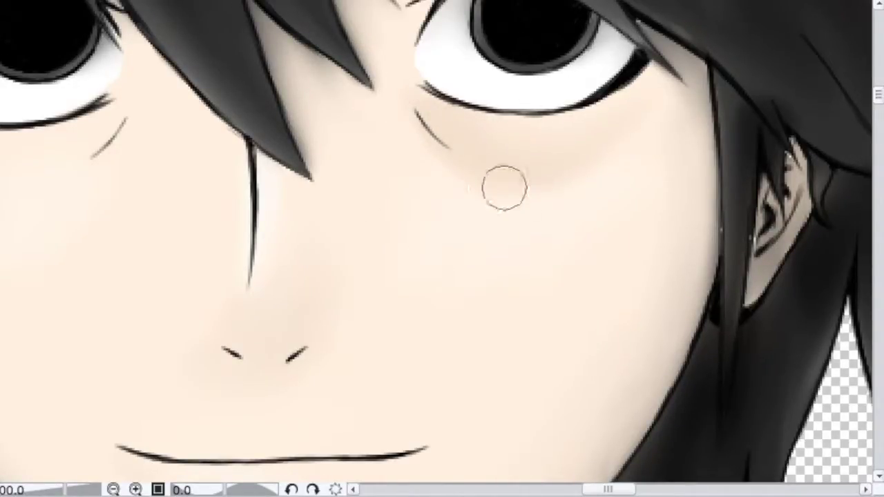
pyautogui.moveTo(608, 490); pyautogui.dragTo(599, 489)
pyautogui.moveTo(245, 138)
pyautogui.mouseDown()
pyautogui.moveTo(122, 146)
pyautogui.moveTo(158, 139)
pyautogui.moveTo(96, 161)
pyautogui.mouseUp()
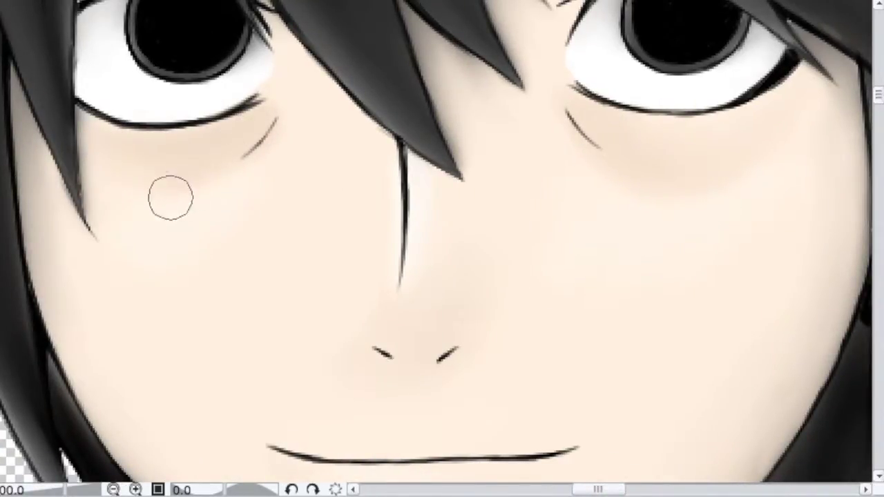
pyautogui.moveTo(254, 123)
pyautogui.mouseDown()
pyautogui.moveTo(147, 164)
pyautogui.moveTo(97, 148)
pyautogui.mouseUp()
pyautogui.moveTo(584, 111); pyautogui.dragTo(710, 158)
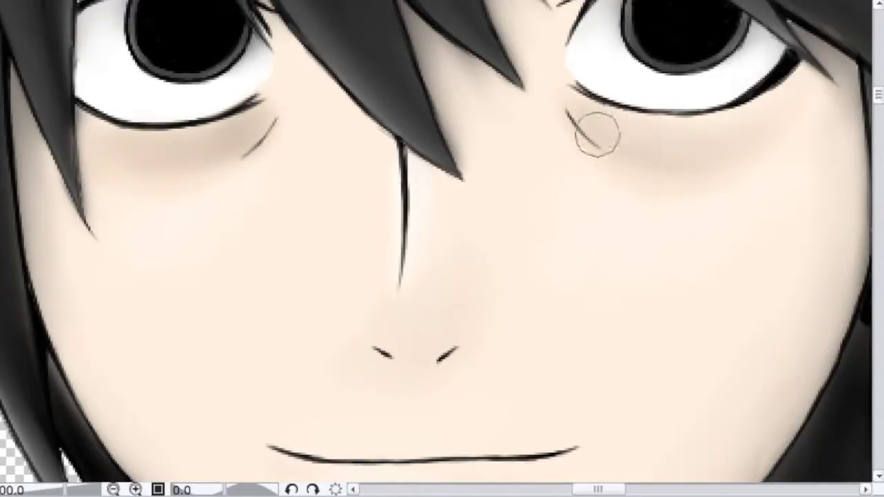
pyautogui.moveTo(216, 167)
pyautogui.mouseDown()
pyautogui.moveTo(203, 188)
pyautogui.moveTo(140, 161)
pyautogui.mouseUp()
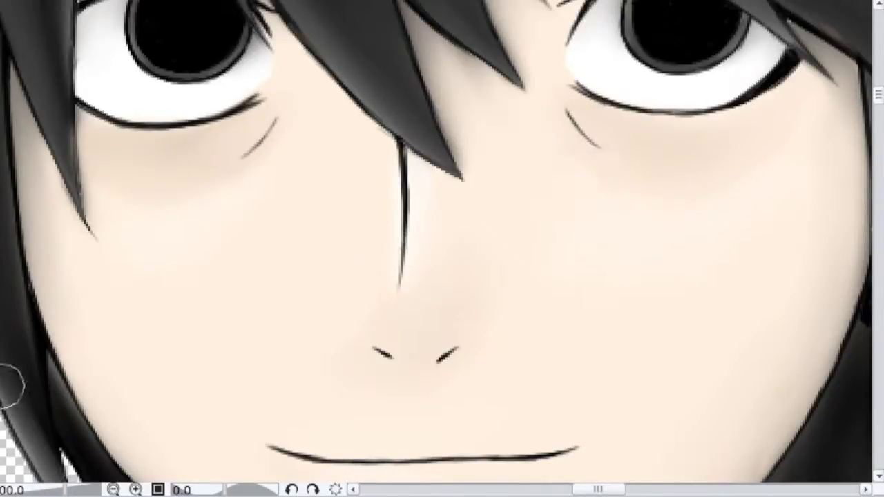
# Deepen the shadows beneath both eyes with grey-brown and blend them softly into the skin
pyautogui.moveTo(640, 133)
pyautogui.mouseDown()
pyautogui.moveTo(615, 131)
pyautogui.moveTo(664, 155)
pyautogui.moveTo(676, 134)
pyautogui.moveTo(629, 132)
pyautogui.moveTo(724, 112)
pyautogui.moveTo(762, 118)
pyautogui.mouseUp()
pyautogui.moveTo(253, 122)
pyautogui.mouseDown()
pyautogui.moveTo(122, 154)
pyautogui.moveTo(199, 160)
pyautogui.moveTo(124, 175)
pyautogui.moveTo(211, 144)
pyautogui.moveTo(168, 211)
pyautogui.moveTo(151, 197)
pyautogui.moveTo(159, 201)
pyautogui.mouseUp()
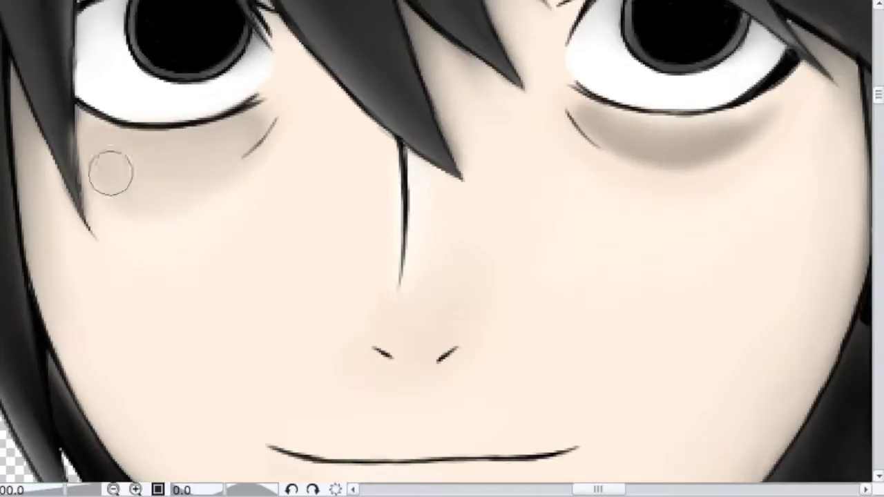
pyautogui.moveTo(627, 148)
pyautogui.mouseDown()
pyautogui.moveTo(630, 122)
pyautogui.moveTo(693, 125)
pyautogui.mouseUp()
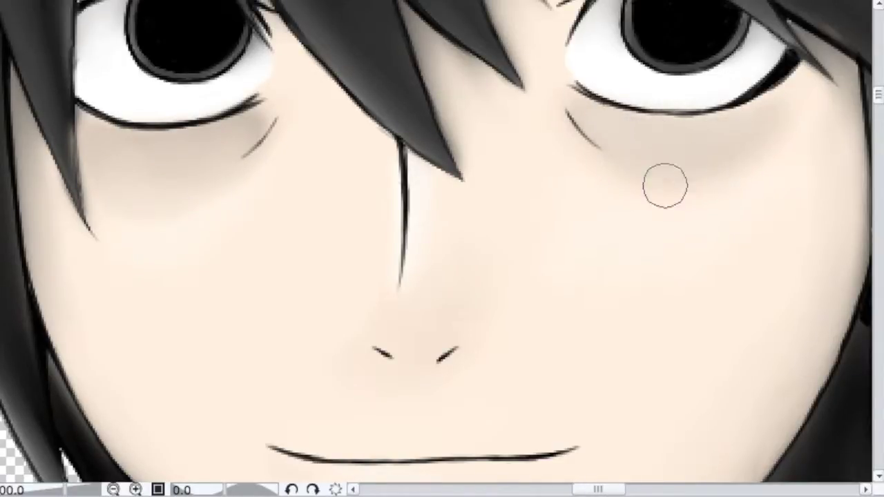
pyautogui.hotkey('ctrl', '-')
pyautogui.hotkey('ctrl', '+')
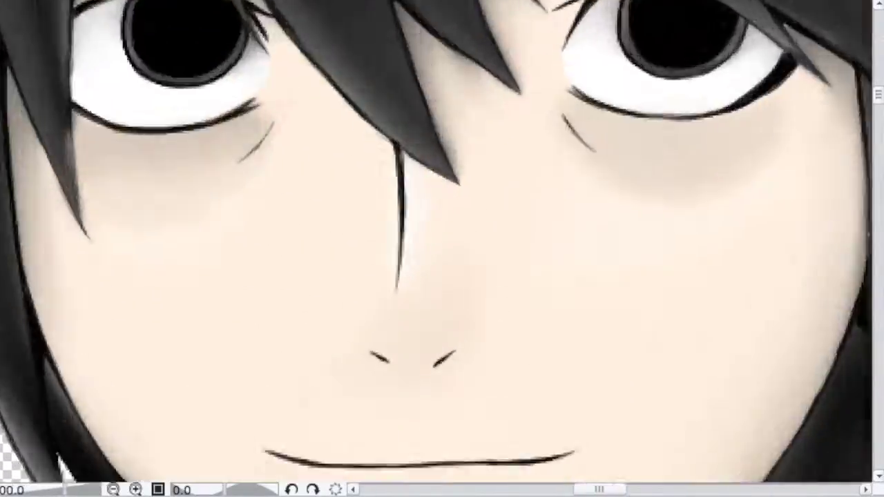
# Paint dark grey-brown bands directly below the lower lids of both eyes
pyautogui.moveTo(674, 110)
pyautogui.mouseDown()
pyautogui.moveTo(593, 130)
pyautogui.moveTo(617, 138)
pyautogui.moveTo(760, 125)
pyautogui.mouseUp()
pyautogui.moveTo(232, 137)
pyautogui.mouseDown()
pyautogui.moveTo(99, 144)
pyautogui.moveTo(144, 164)
pyautogui.moveTo(87, 148)
pyautogui.mouseUp()
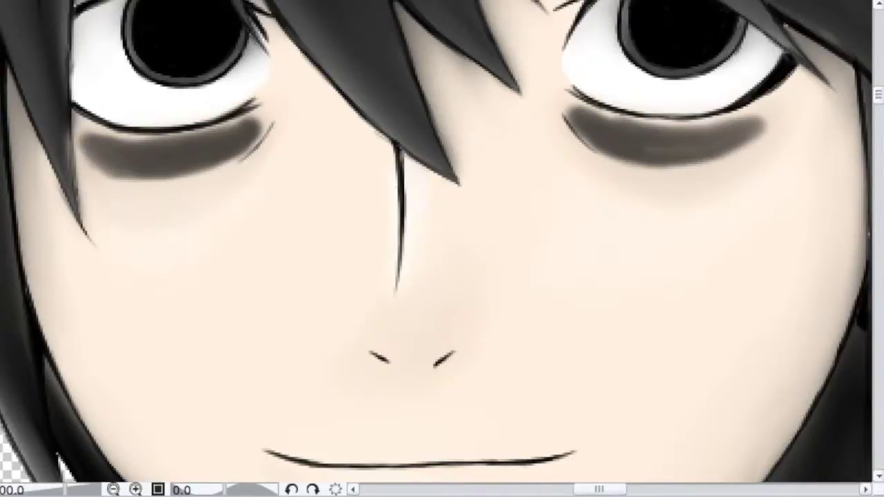
pyautogui.hotkey('ctrl', 'z')
# Blend the dark bands beneath both eyes downward into the surrounding skin
pyautogui.moveTo(235, 163); pyautogui.dragTo(94, 196)
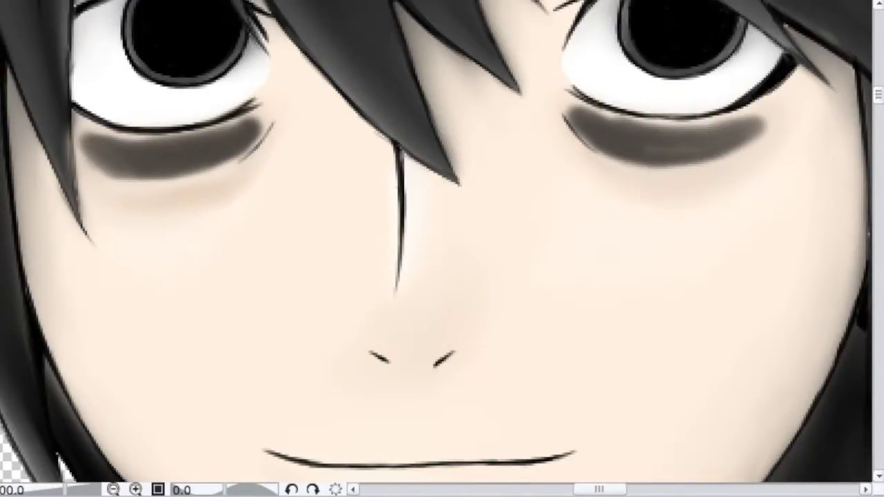
pyautogui.moveTo(261, 165)
pyautogui.mouseDown()
pyautogui.moveTo(168, 205)
pyautogui.moveTo(274, 190)
pyautogui.mouseUp()
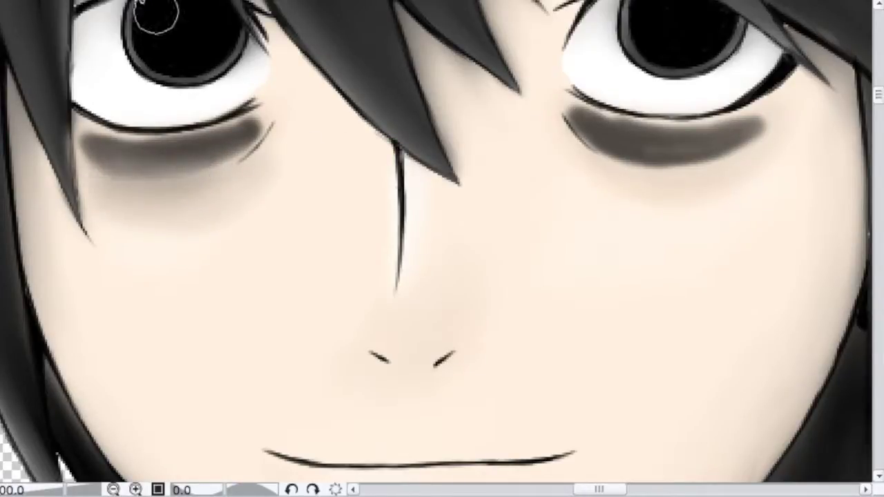
pyautogui.moveTo(242, 132)
pyautogui.mouseDown()
pyautogui.moveTo(166, 177)
pyautogui.moveTo(255, 125)
pyautogui.moveTo(236, 163)
pyautogui.moveTo(113, 191)
pyautogui.moveTo(158, 142)
pyautogui.moveTo(81, 150)
pyautogui.moveTo(140, 198)
pyautogui.mouseUp()
pyautogui.moveTo(575, 116)
pyautogui.mouseDown()
pyautogui.moveTo(597, 127)
pyautogui.moveTo(755, 127)
pyautogui.moveTo(584, 137)
pyautogui.moveTo(617, 166)
pyautogui.moveTo(766, 134)
pyautogui.moveTo(619, 130)
pyautogui.mouseUp()
# Check how the dark circles under the eyes look from a distance
pyautogui.hotkey('ctrl', '-')
pyautogui.hotkey('ctrl', '-')
pyautogui.hotkey('ctrl', '-')
pyautogui.hotkey('ctrl', '-')
pyautogui.hotkey('ctrl', '-')
pyautogui.hotkey('ctrl', '-')
pyautogui.hotkey('ctrl', '+')
pyautogui.hotkey('ctrl', '+')
pyautogui.hotkey('ctrl', '+')
pyautogui.hotkey('ctrl', '+')
pyautogui.hotkey('ctrl', '+')
pyautogui.hotkey('ctrl', '+')
# Soften the edges of the dark circles under both eyes, fading them into the cheeks and inner corners
pyautogui.moveTo(671, 191); pyautogui.dragTo(698, 127)
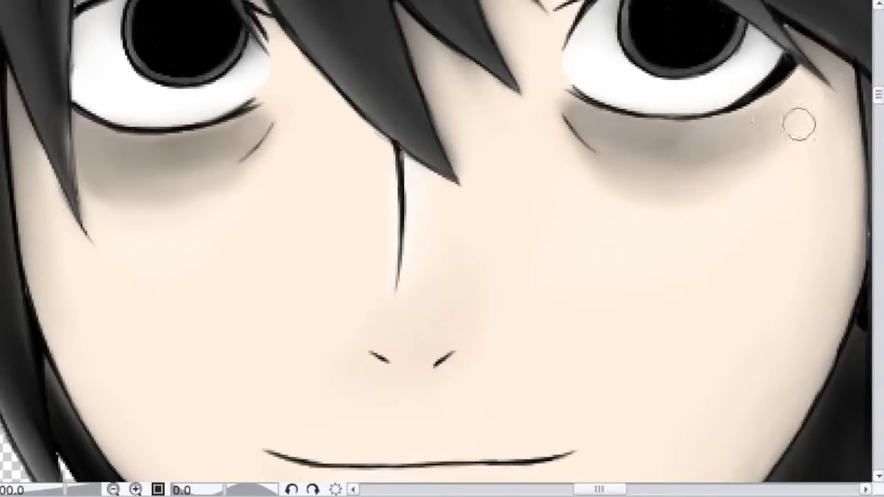
pyautogui.press('[')
pyautogui.moveTo(218, 199); pyautogui.dragTo(168, 209)
pyautogui.moveTo(259, 168); pyautogui.dragTo(270, 116)
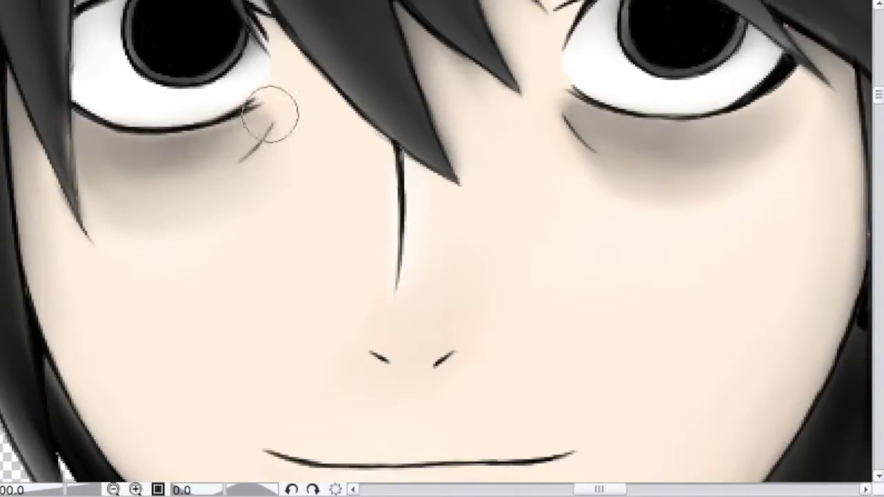
pyautogui.moveTo(182, 166); pyautogui.dragTo(162, 201)
pyautogui.moveTo(649, 182); pyautogui.dragTo(577, 164)
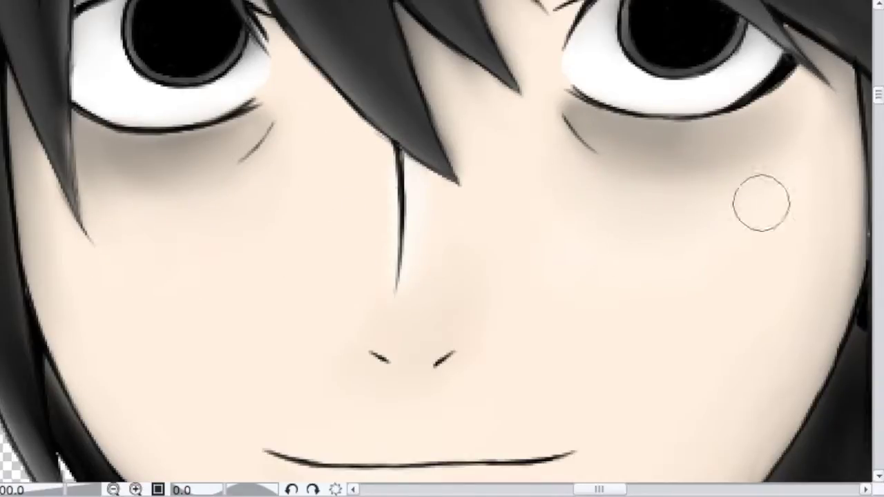
# Examine the shaded character from the face and cap down to the shoes, including the full figure
pyautogui.hotkey('ctrl', '-')
pyautogui.hotkey('ctrl', '-')
pyautogui.hotkey('ctrl', '-')
pyautogui.hotkey('ctrl', '-')
pyautogui.hotkey('ctrl', '-')
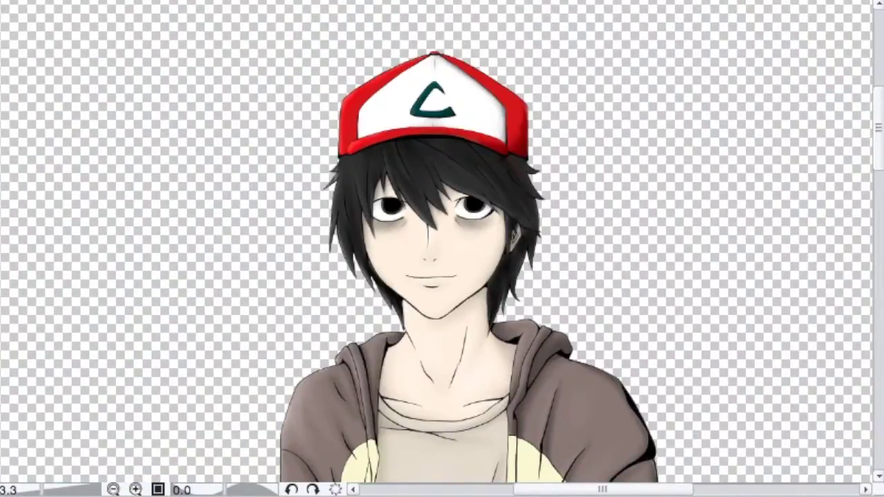
pyautogui.scroll(-10, 441, 248)
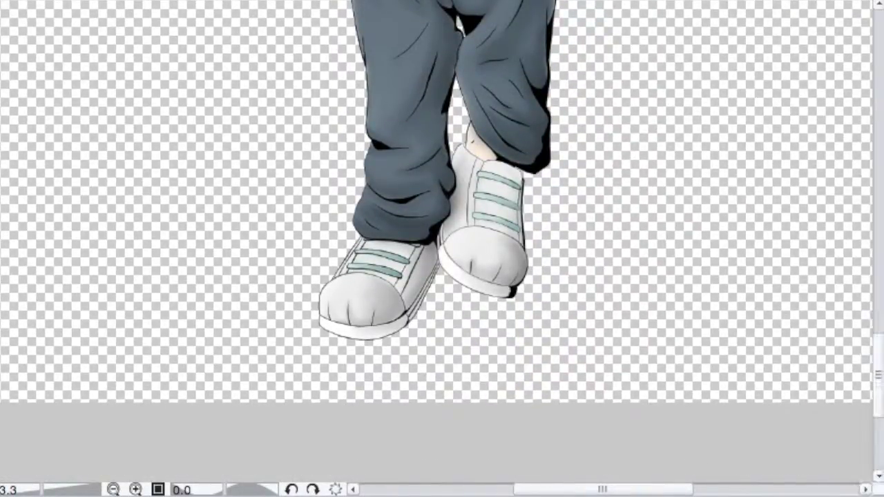
pyautogui.moveTo(402, 237)
pyautogui.mouseDown()
pyautogui.moveTo(341, 270)
pyautogui.moveTo(449, 119)
pyautogui.moveTo(469, 2)
pyautogui.moveTo(341, 2)
pyautogui.mouseUp()
pyautogui.hotkey('ctrl', '-')
pyautogui.hotkey('ctrl', '-')
pyautogui.hotkey('ctrl', '-')
pyautogui.hotkey('ctrl', '-')
pyautogui.hotkey('ctrl', '-')
pyautogui.moveTo(433, 168); pyautogui.dragTo(422, 168)
pyautogui.moveTo(460, 89); pyautogui.dragTo(442, 77)
pyautogui.moveTo(446, 14); pyautogui.dragTo(493, 107)
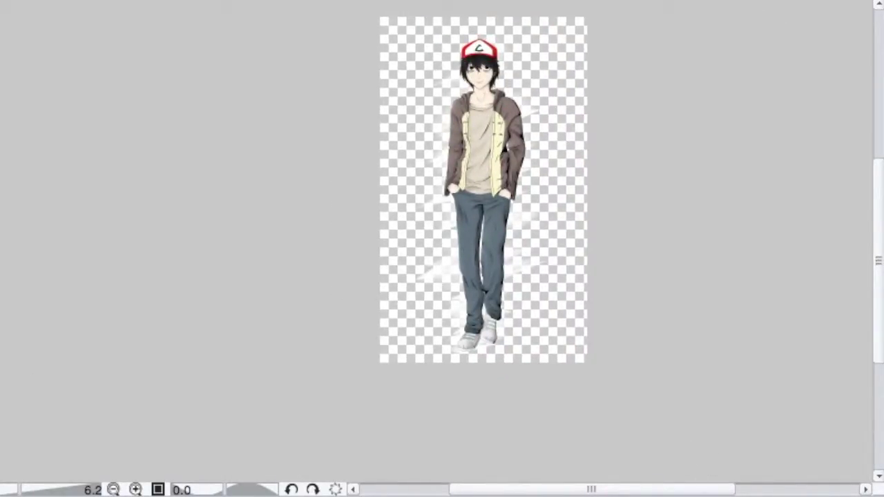
# Fill the background behind the character with light green
pyautogui.click(403, 339)
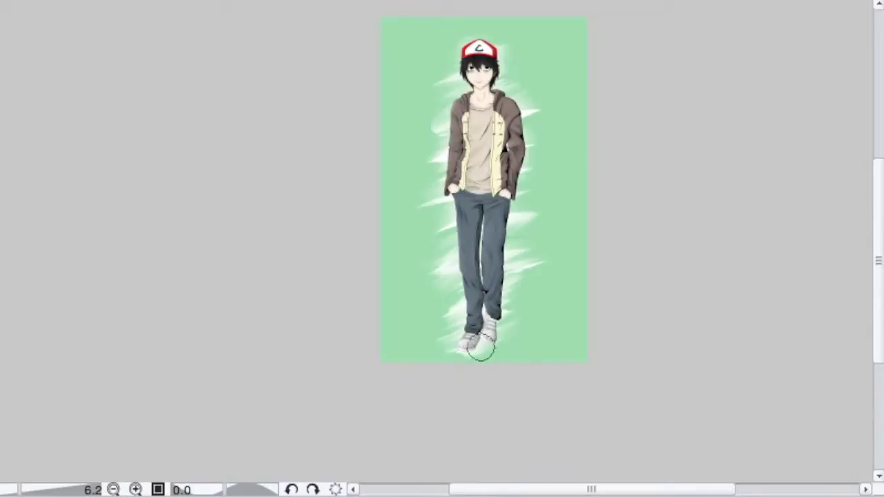
pyautogui.hotkey('ctrl', '0')
pyautogui.hotkey('ctrl', '+')
pyautogui.hotkey('ctrl', '+')
pyautogui.hotkey('ctrl', '+')
pyautogui.hotkey('ctrl', '+')
# Blend and soften the white streaks surrounding the character, from the jacket sleeves down to the shoes
pyautogui.moveTo(297, 97); pyautogui.dragTo(546, 397)
pyautogui.moveTo(518, 152)
pyautogui.mouseDown()
pyautogui.moveTo(409, 234)
pyautogui.moveTo(525, 184)
pyautogui.moveTo(313, 250)
pyautogui.moveTo(401, 297)
pyautogui.moveTo(495, 153)
pyautogui.mouseUp()
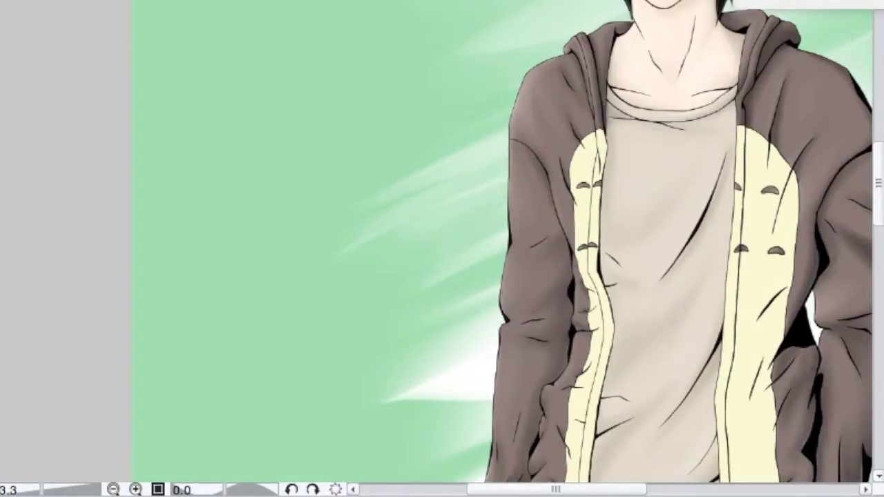
pyautogui.scroll(-4, 617, 393)
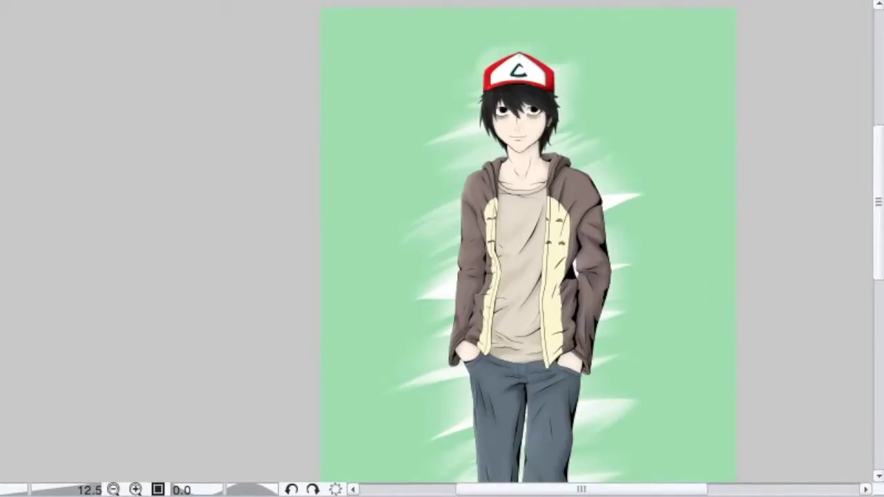
pyautogui.moveTo(593, 380); pyautogui.dragTo(620, 129)
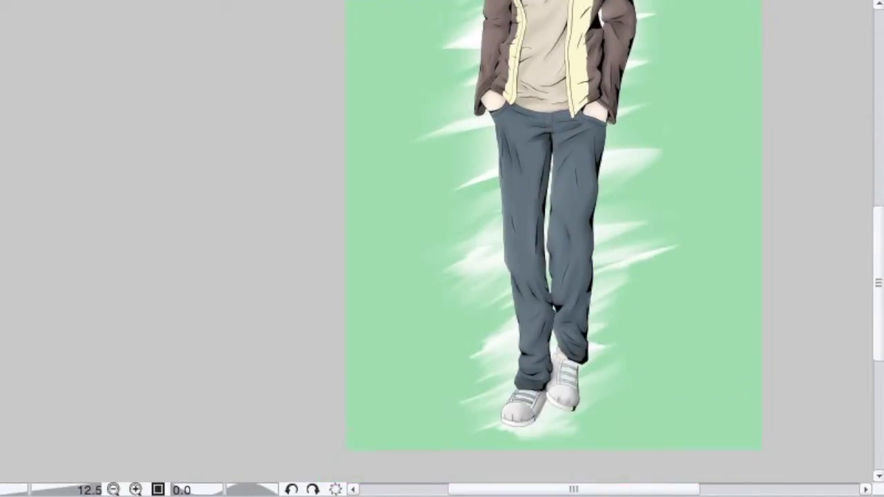
pyautogui.scroll(2, 791, 189)
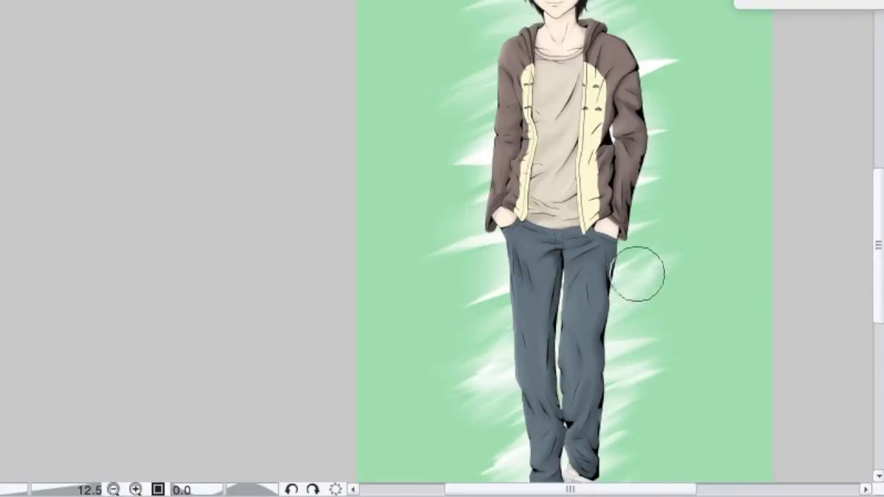
pyautogui.moveTo(633, 286)
pyautogui.mouseDown()
pyautogui.moveTo(661, 256)
pyautogui.moveTo(716, 247)
pyautogui.mouseUp()
pyautogui.scroll(1, 846, 130)
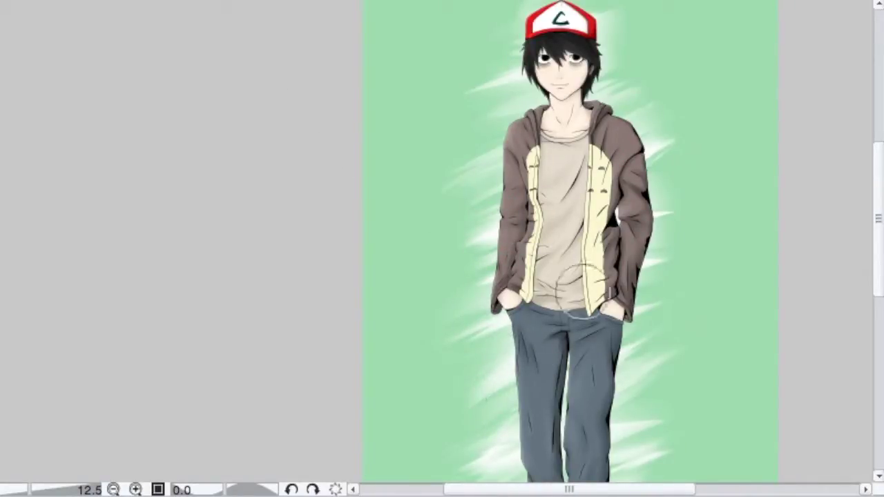
pyautogui.scroll(-3, 492, 405)
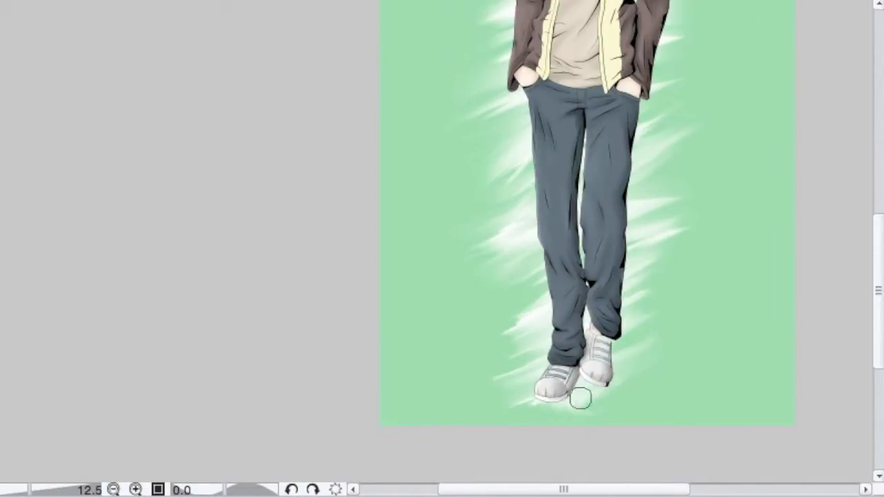
pyautogui.scroll(5, 627, 470)
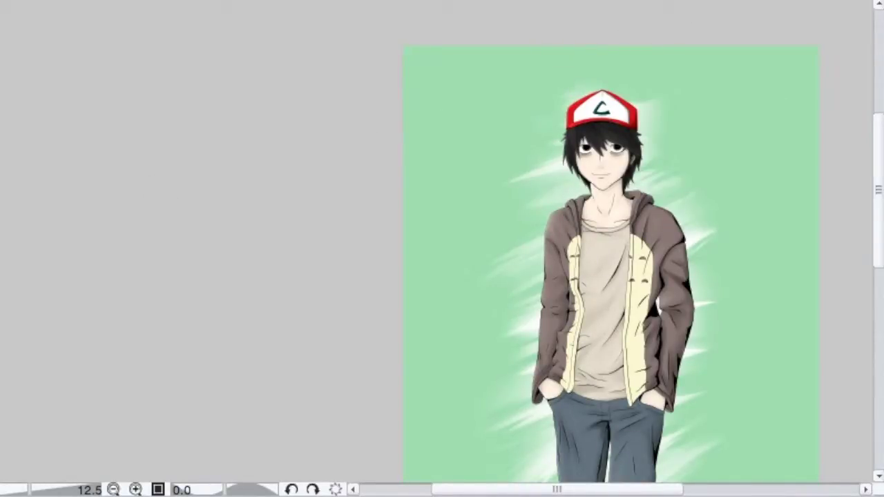
# Examine the character against the green background and blended white streaks, from the cap down to the trousers
pyautogui.scroll(3, 436, 241)
pyautogui.hotkey('ctrl', '+')
pyautogui.hotkey('ctrl', '+')
pyautogui.hotkey('ctrl', '-')
pyautogui.hotkey('ctrl', '-')
pyautogui.hotkey('ctrl', '-')
pyautogui.scroll(-3, 436, 241)
pyautogui.hotkey('ctrl', '+')
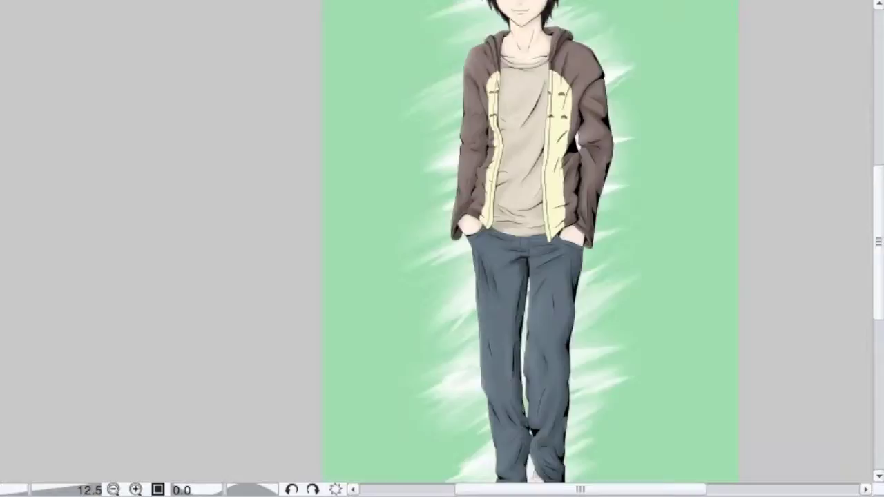
# Hide the green background and select the yellow lining panels on both sides of the open jacket
pyautogui.hotkey('ctrl', '+')
pyautogui.scroll(8, 437, 241)
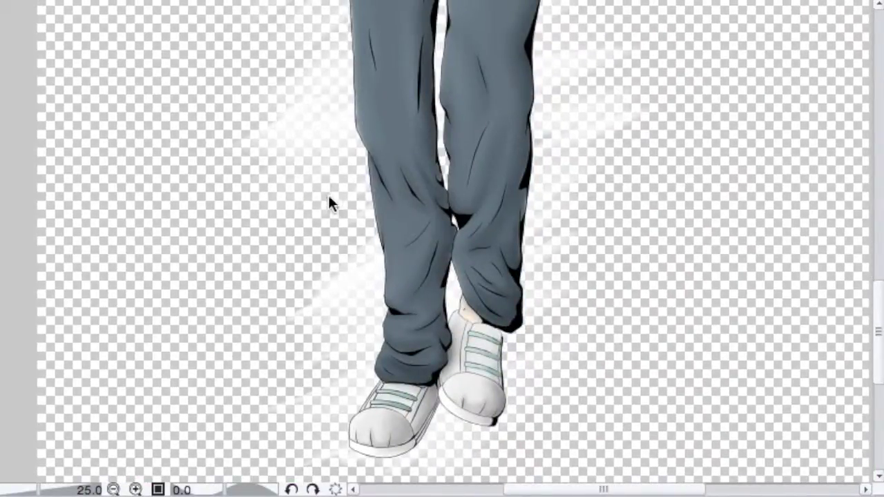
pyautogui.click(0, 0)
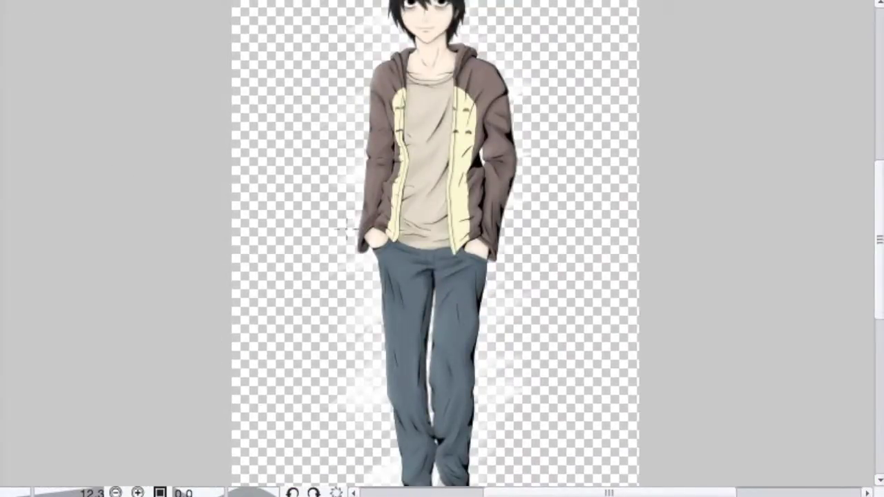
pyautogui.scroll(5, 345, 229)
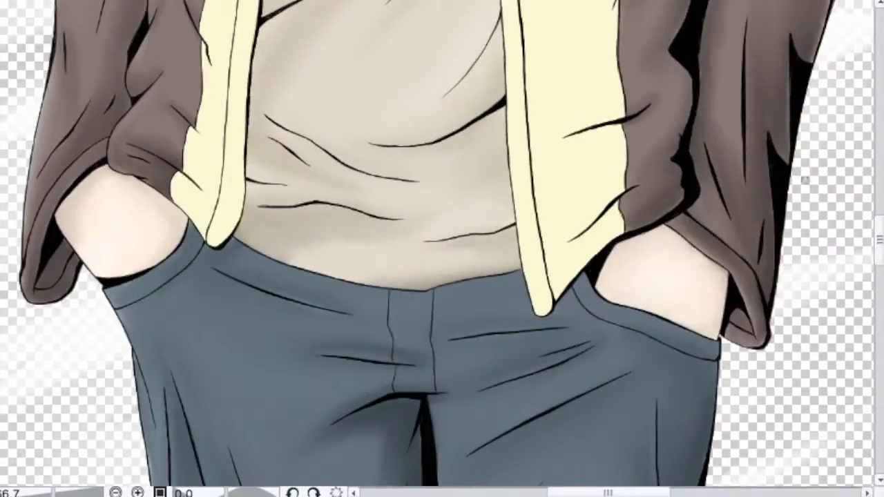
pyautogui.click(524, 194)
pyautogui.scroll(5, 483, 227)
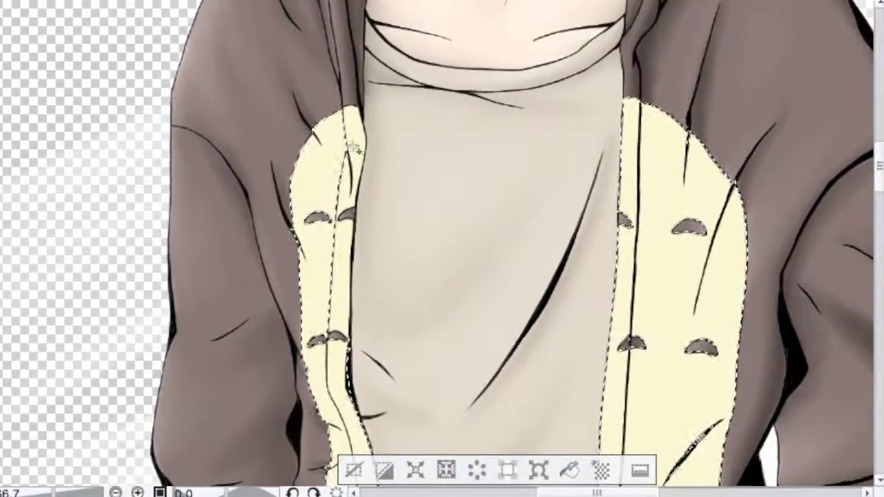
# Shade the inner edge of the left yellow lining panel and the fold lines of the right one down to the hem
pyautogui.press('b')
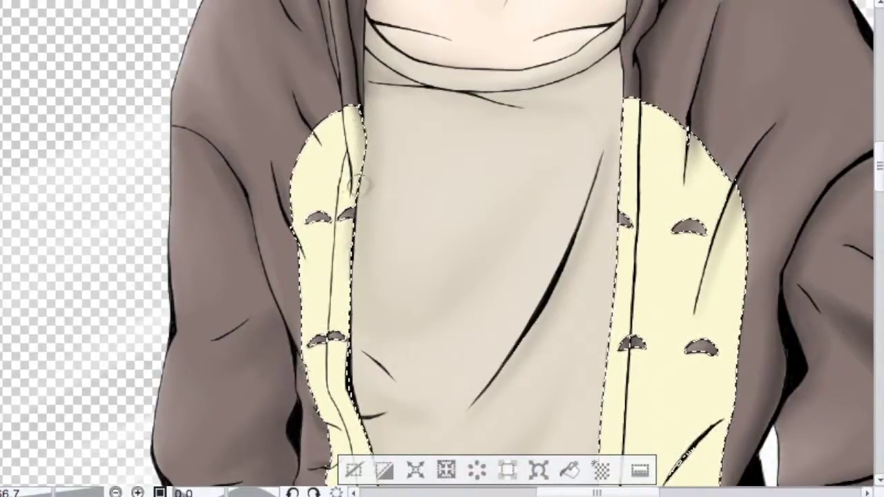
pyautogui.scroll(-5, 353, 304)
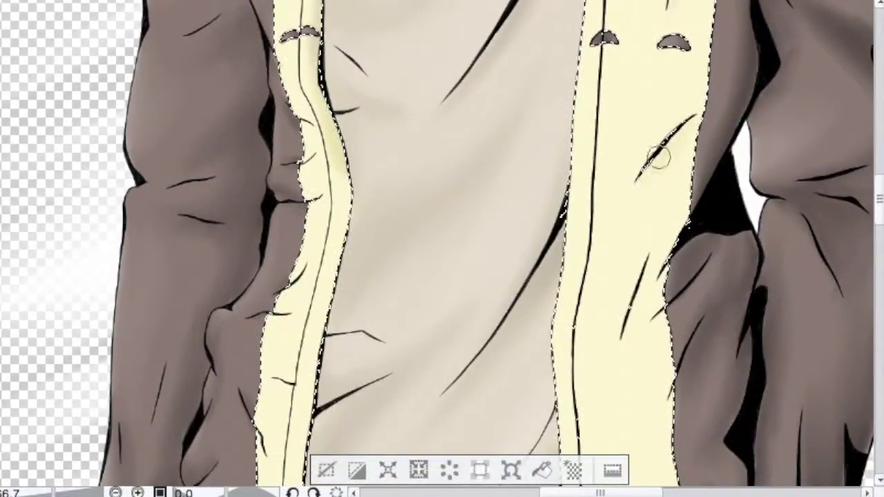
pyautogui.moveTo(342, 200); pyautogui.dragTo(298, 476)
pyautogui.moveTo(630, 337)
pyautogui.mouseDown()
pyautogui.moveTo(673, 233)
pyautogui.moveTo(661, 306)
pyautogui.mouseUp()
pyautogui.moveTo(627, 347)
pyautogui.mouseDown()
pyautogui.moveTo(572, 292)
pyautogui.moveTo(570, 72)
pyautogui.mouseUp()
pyautogui.moveTo(215, 351)
pyautogui.mouseDown()
pyautogui.moveTo(244, 311)
pyautogui.moveTo(234, 326)
pyautogui.mouseUp()
pyautogui.moveTo(618, 319)
pyautogui.mouseDown()
pyautogui.moveTo(543, 418)
pyautogui.moveTo(587, 356)
pyautogui.mouseUp()
pyautogui.moveTo(619, 230); pyautogui.dragTo(579, 240)
pyautogui.moveTo(193, 299)
pyautogui.mouseDown()
pyautogui.moveTo(196, 334)
pyautogui.moveTo(227, 343)
pyautogui.mouseUp()
pyautogui.moveTo(193, 241); pyautogui.dragTo(202, 251)
pyautogui.moveTo(201, 147); pyautogui.dragTo(206, 170)
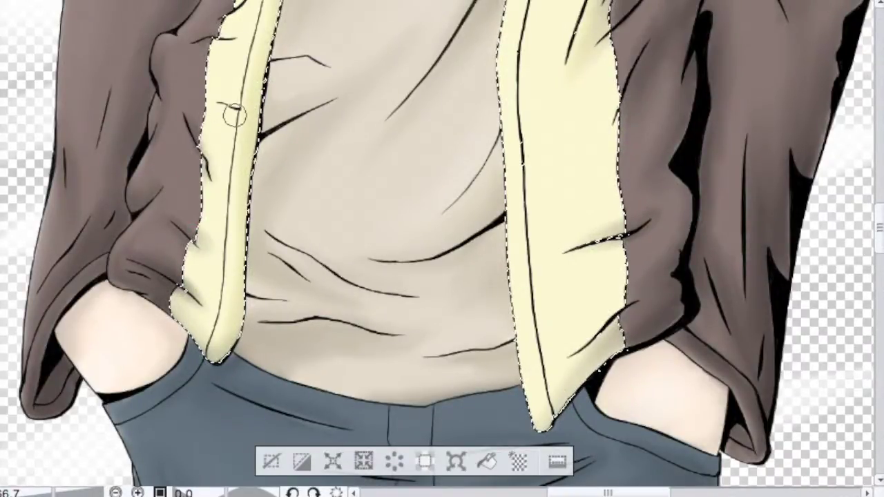
# Shade the small folds along the outer edge of the left yellow lining panel, from the hem up to the chest
pyautogui.moveTo(241, 4)
pyautogui.mouseDown()
pyautogui.moveTo(406, 140)
pyautogui.moveTo(399, 154)
pyautogui.mouseUp()
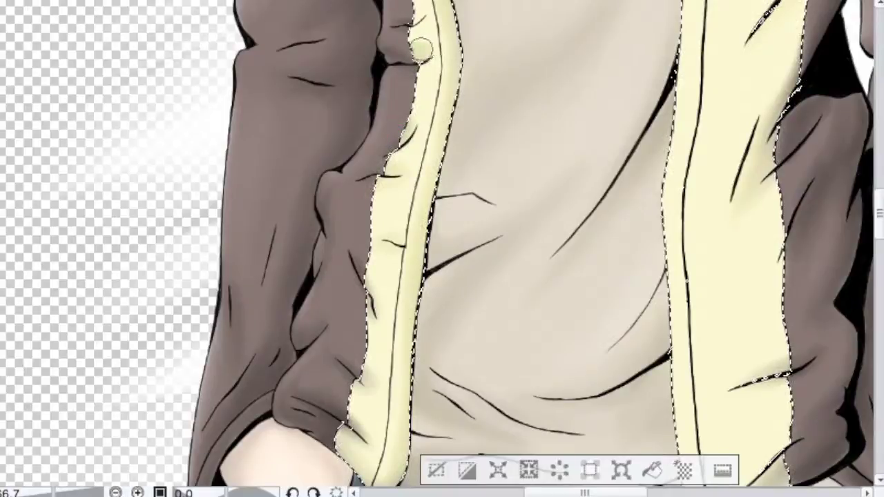
pyautogui.moveTo(700, 37); pyautogui.dragTo(783, 203)
pyautogui.moveTo(499, 128)
pyautogui.mouseDown()
pyautogui.moveTo(518, 165)
pyautogui.moveTo(503, 157)
pyautogui.mouseUp()
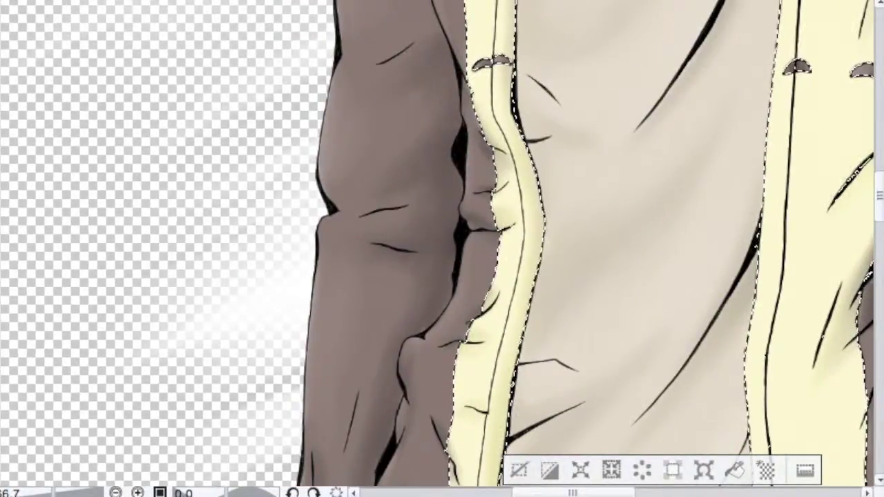
pyautogui.moveTo(475, 4); pyautogui.dragTo(391, 308)
pyautogui.moveTo(379, 266)
pyautogui.mouseDown()
pyautogui.moveTo(402, 175)
pyautogui.moveTo(410, 196)
pyautogui.moveTo(414, 166)
pyautogui.mouseUp()
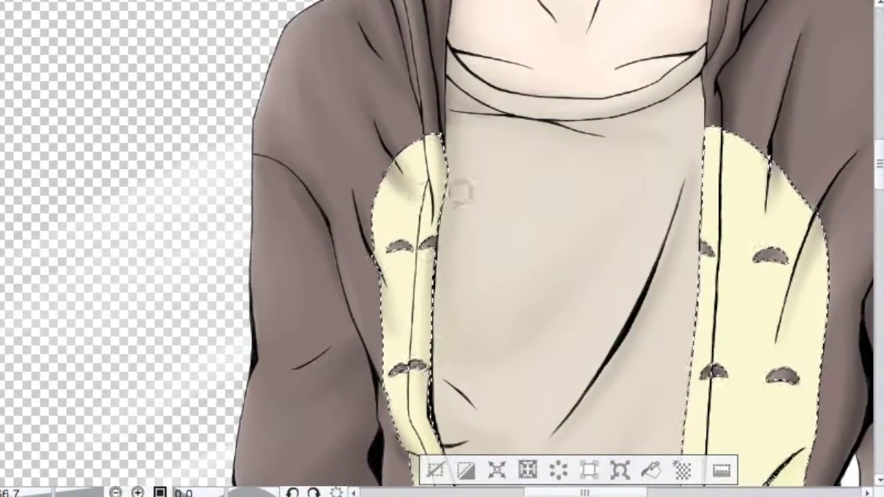
# Shade the right yellow lining panel alongside its long vertical seam, from the chest down to the pointed hem
pyautogui.moveTo(718, 134); pyautogui.dragTo(722, 198)
pyautogui.moveTo(730, 131)
pyautogui.mouseDown()
pyautogui.moveTo(709, 343)
pyautogui.moveTo(715, 416)
pyautogui.mouseUp()
pyautogui.moveTo(718, 424); pyautogui.dragTo(607, 5)
pyautogui.moveTo(577, 265); pyautogui.dragTo(581, 395)
pyautogui.moveTo(590, 479); pyautogui.dragTo(569, 9)
pyautogui.moveTo(562, 55)
pyautogui.mouseDown()
pyautogui.moveTo(572, 132)
pyautogui.moveTo(553, 10)
pyautogui.mouseUp()
pyautogui.moveTo(556, 42); pyautogui.dragTo(547, 189)
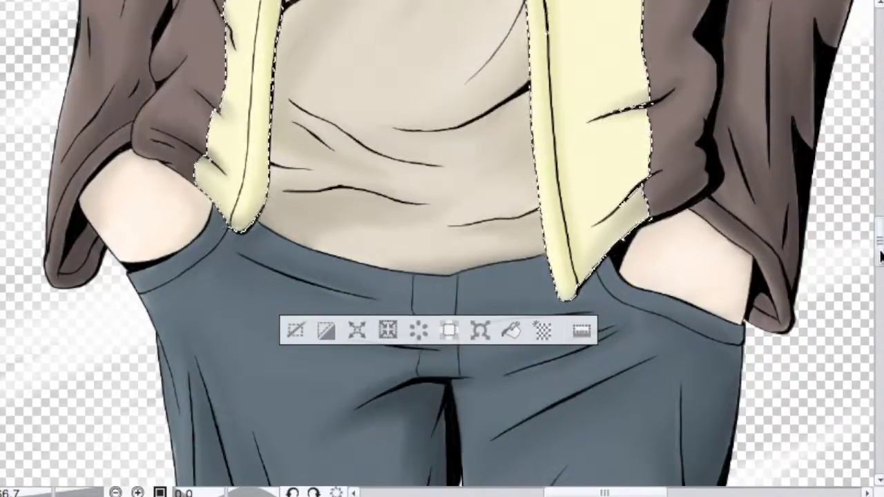
# Add soft highlights to the open areas of both yellow lining panels between the shaded folds
pyautogui.scroll(3, 880, 257)
pyautogui.scroll(3, 812, 250)
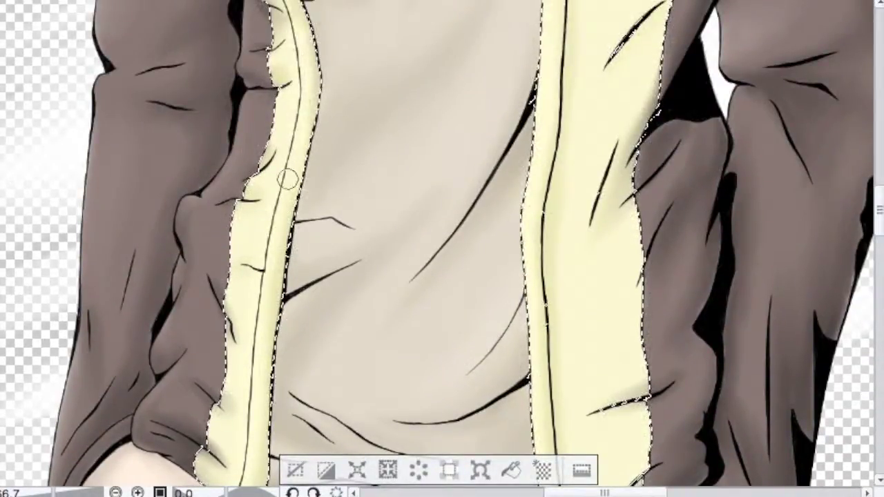
pyautogui.scroll(3, 545, 304)
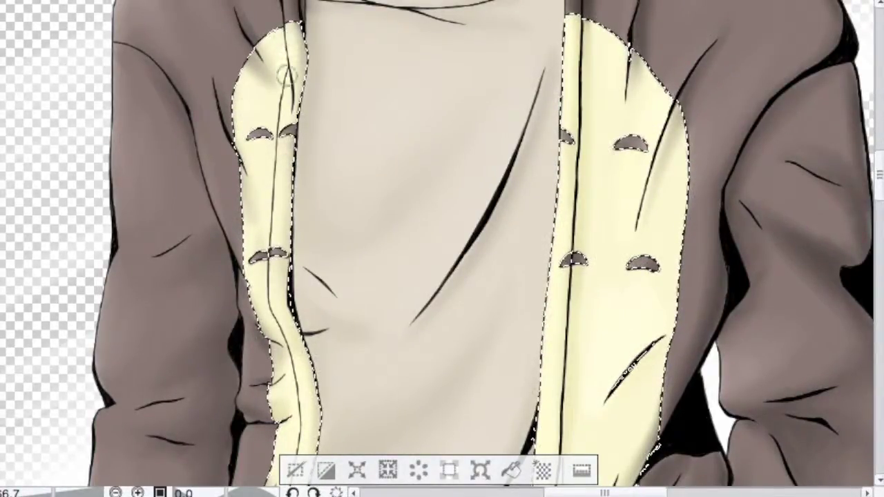
pyautogui.scroll(-5, 577, 271)
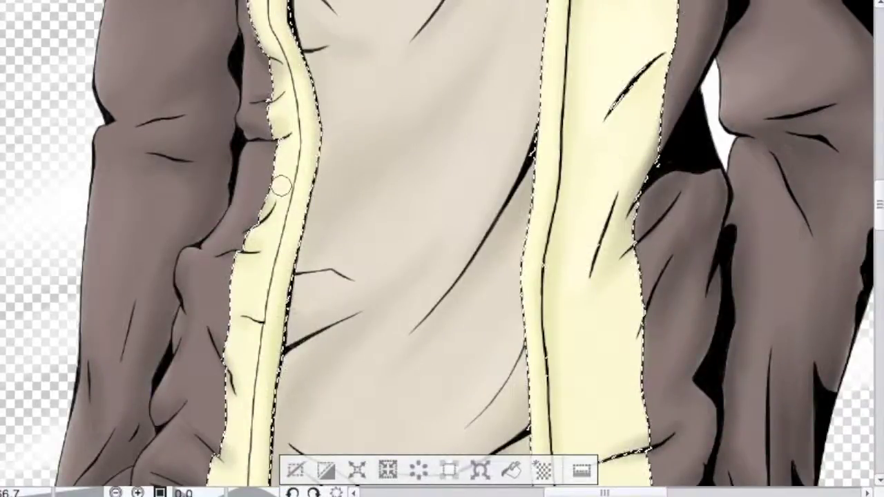
pyautogui.scroll(-5, 627, 201)
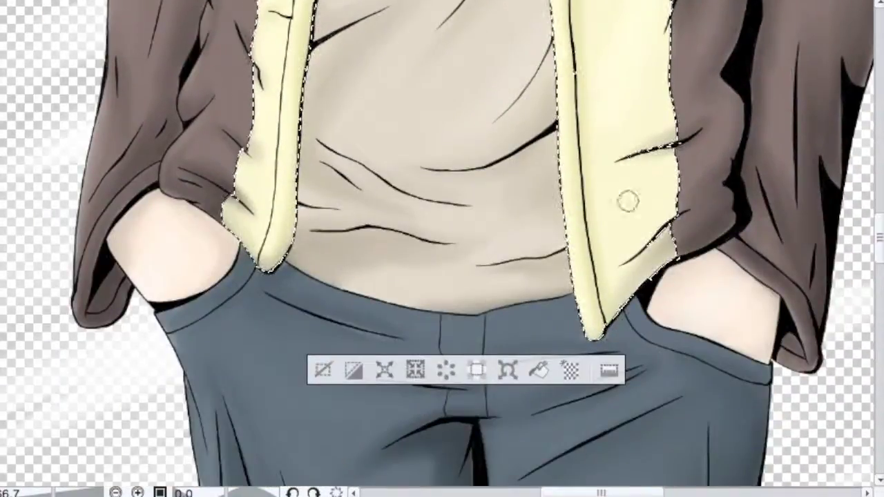
pyautogui.scroll(-5, 625, 209)
pyautogui.scroll(10, 447, 162)
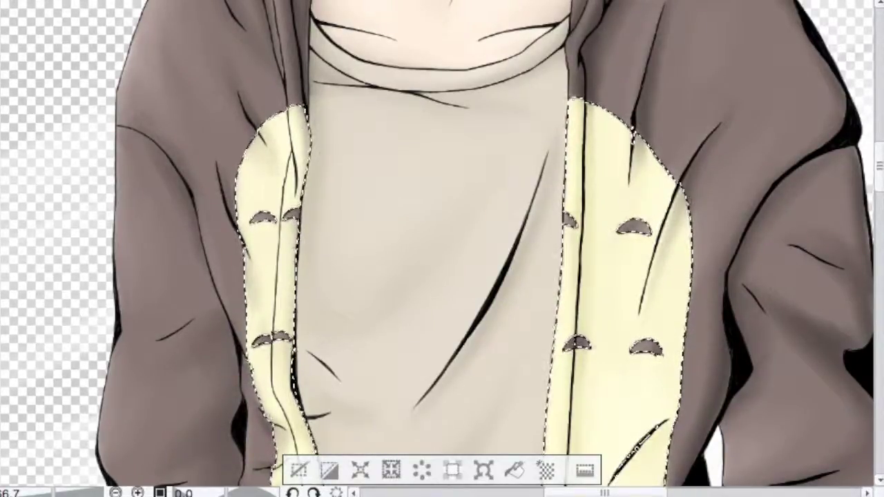
# Clear the selection around the jacket's yellow lining panels
pyautogui.scroll(-8, 436, 243)
pyautogui.click(292, 344)
pyautogui.scroll(6, 397, 284)
pyautogui.scroll(5, 436, 243)
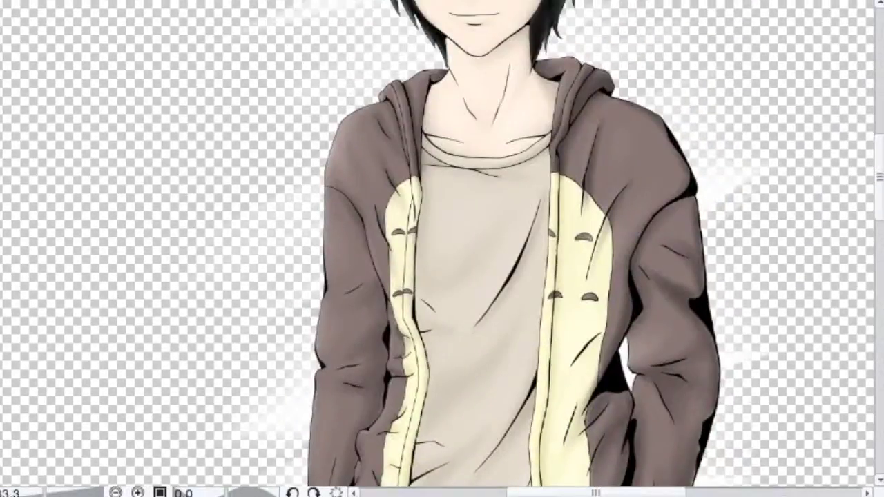